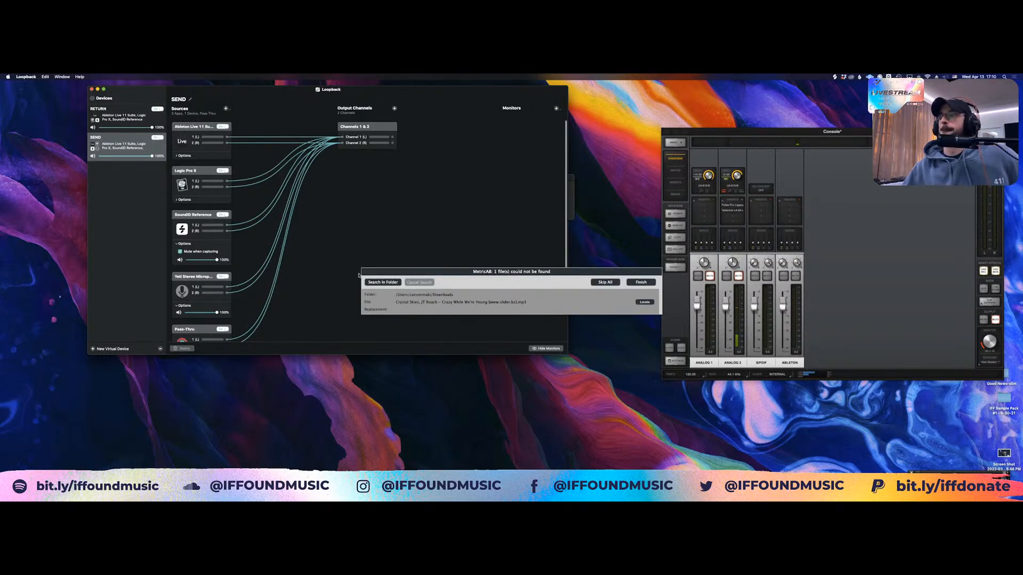
Acknowledge the MetricAB missing-audio warning and skip relocating all missing files
left_click(616, 284)
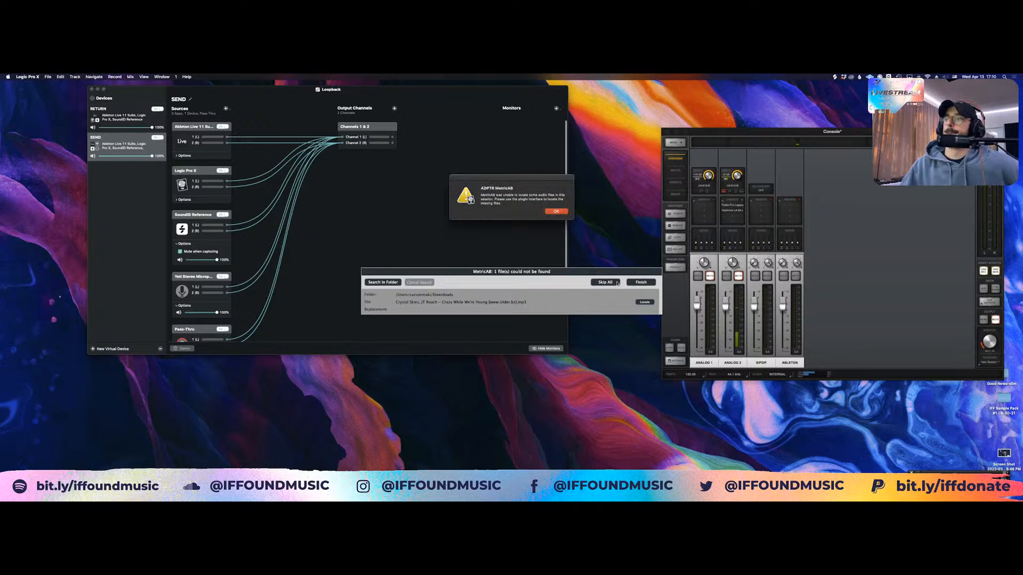
left_click(551, 213)
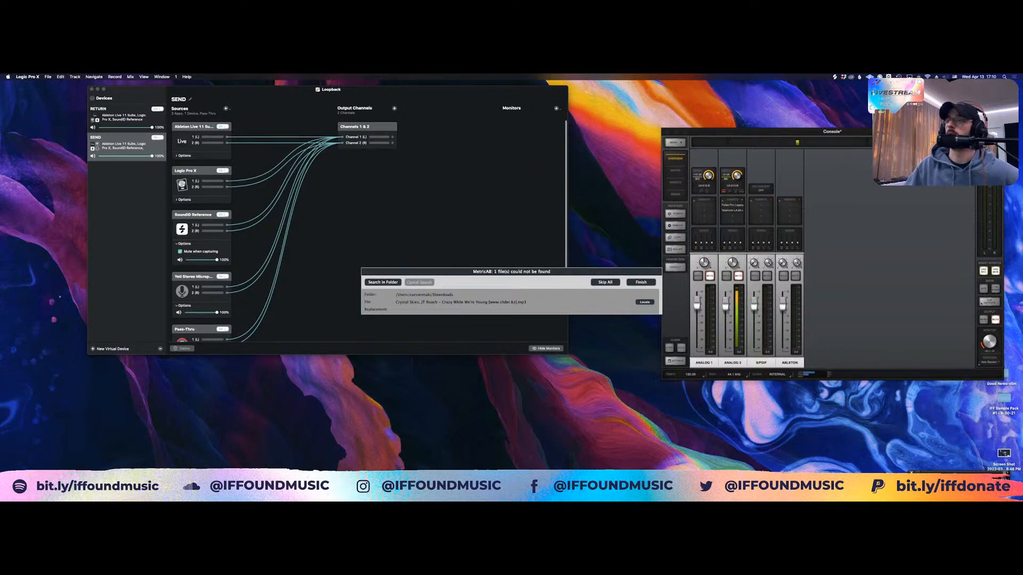
left_click(593, 283)
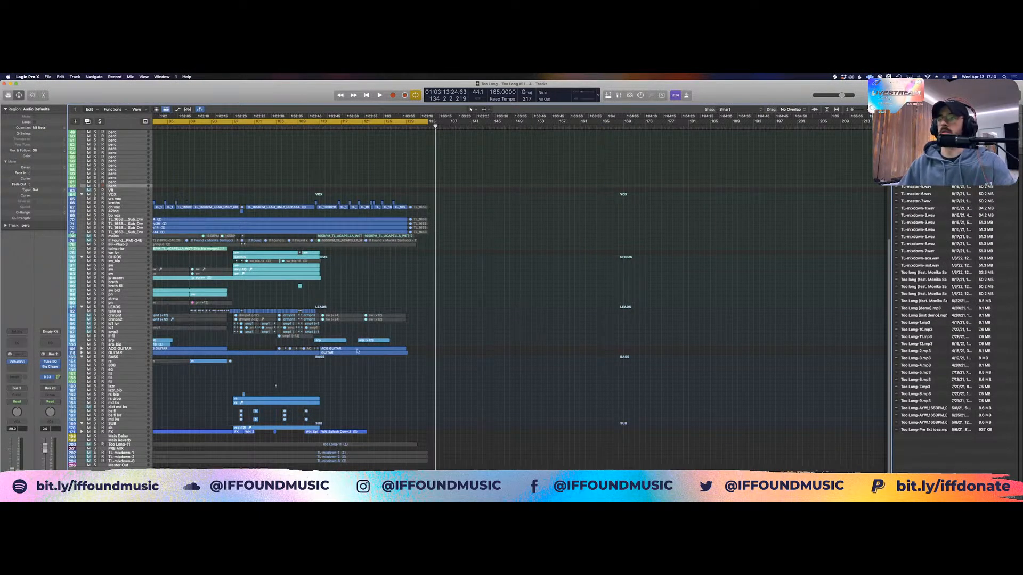
Look over the full arrangement and select the PRE MIX track
scroll(355, 341, "up", 8)
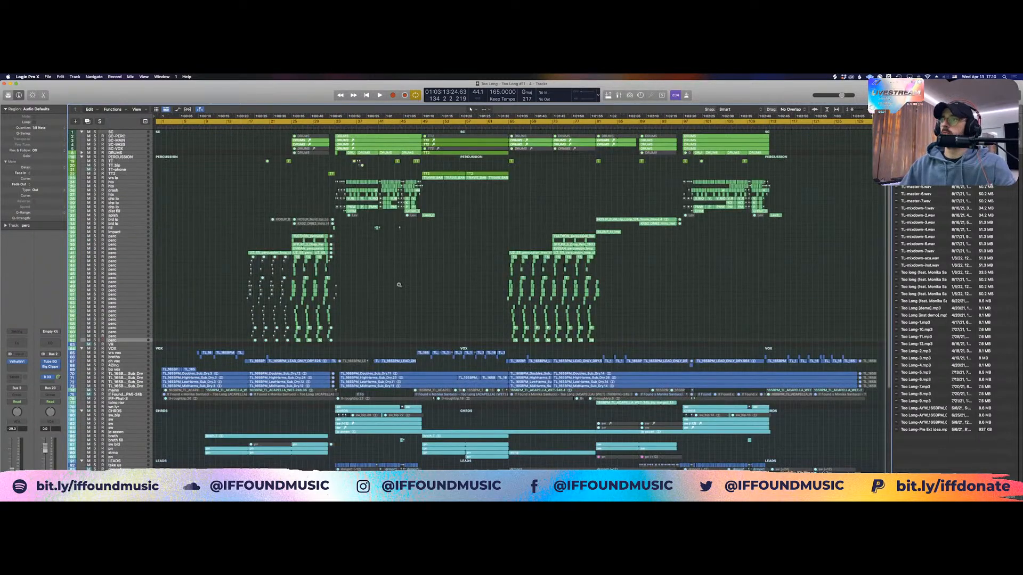
scroll(545, 276, "down", 8)
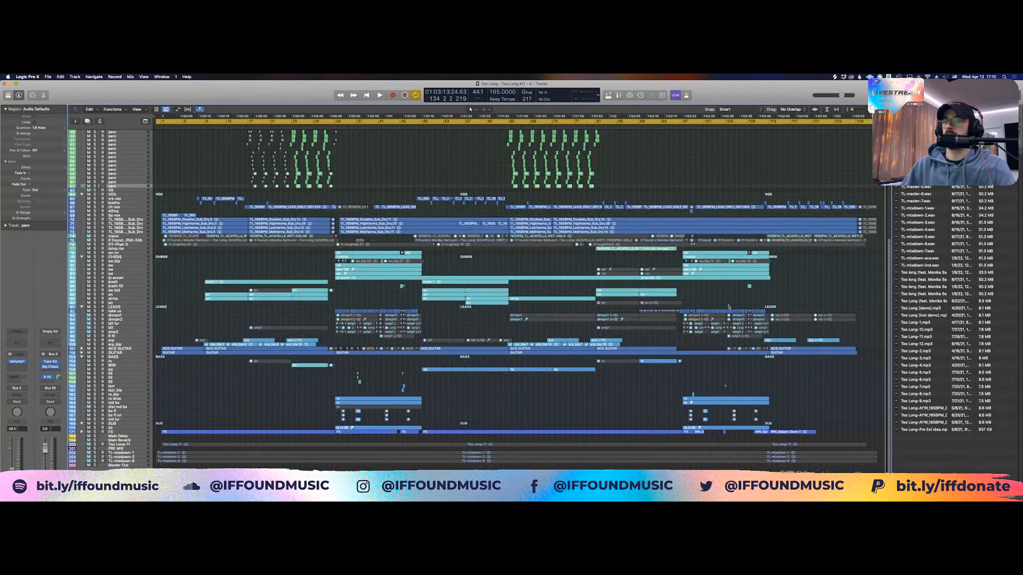
left_click(127, 449)
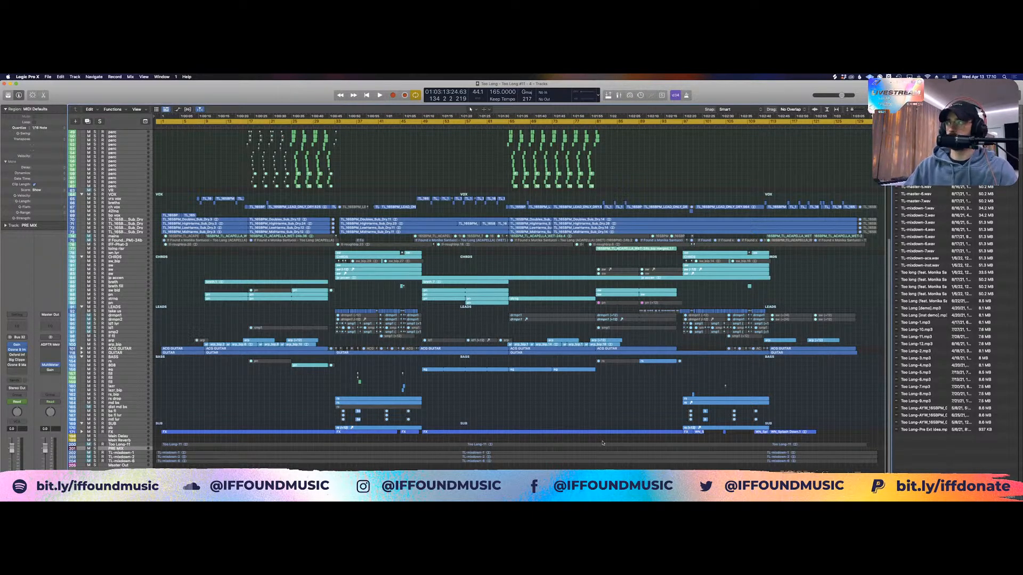
mouse_move(1019, 298)
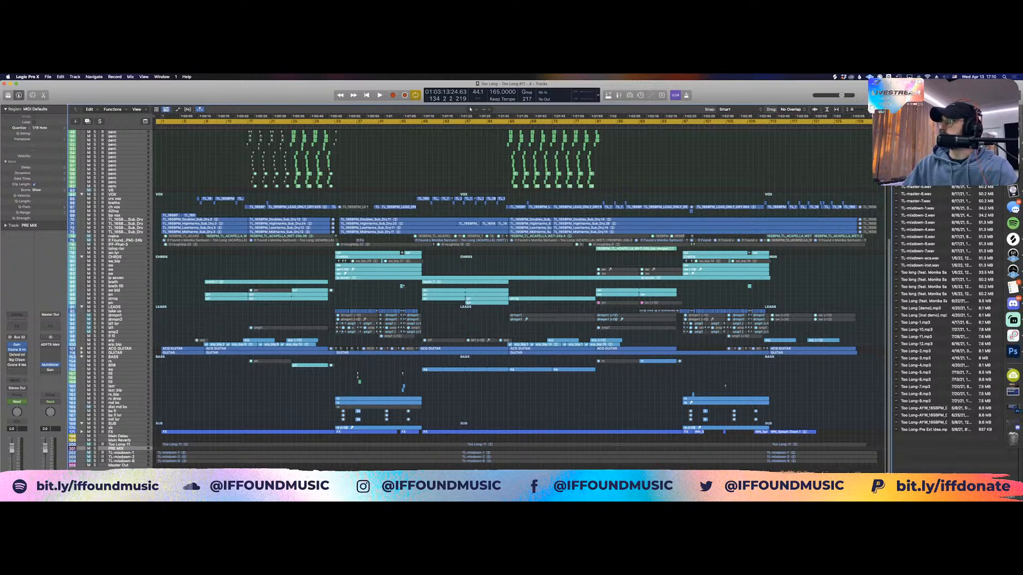
key("super+Tab")
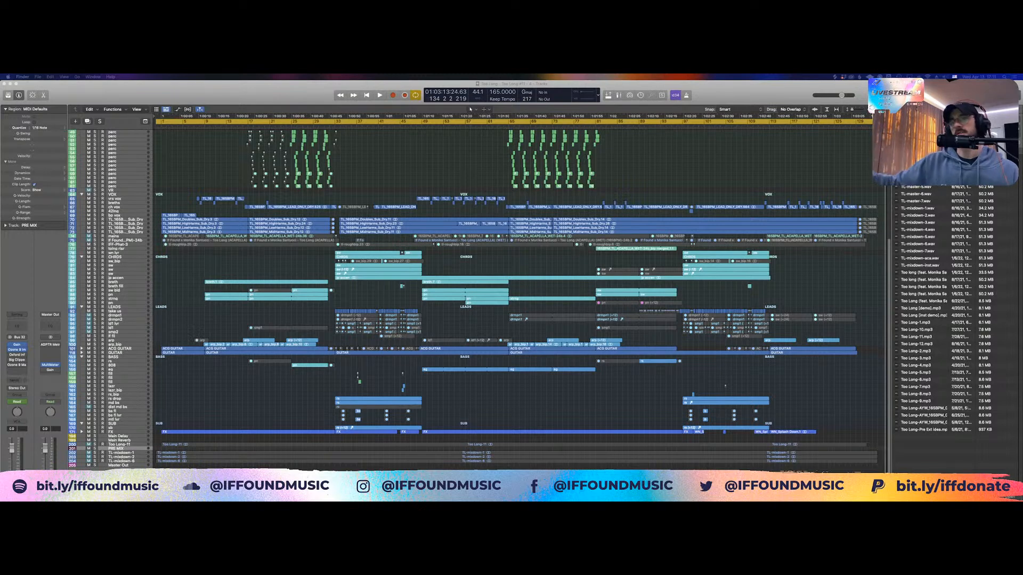
left_click(221, 264)
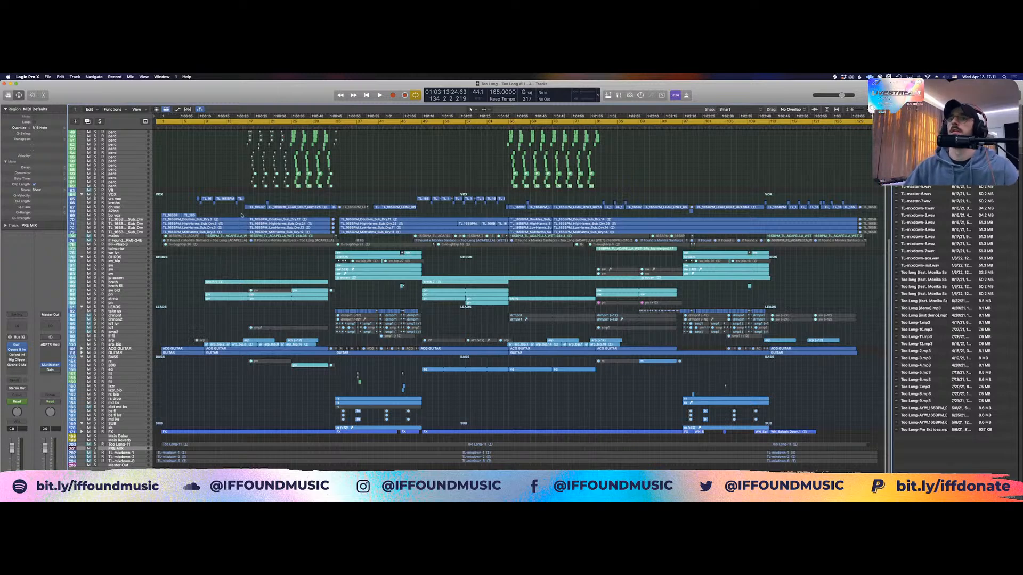
Collapse all track stacks in the project at once
scroll(243, 214, "up", 4)
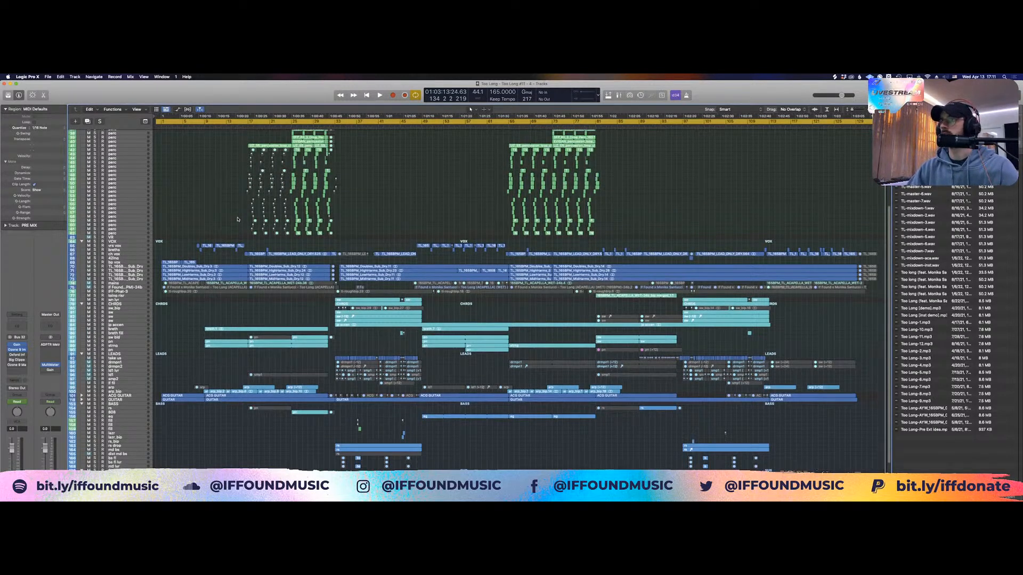
scroll(237, 218, "up", 7)
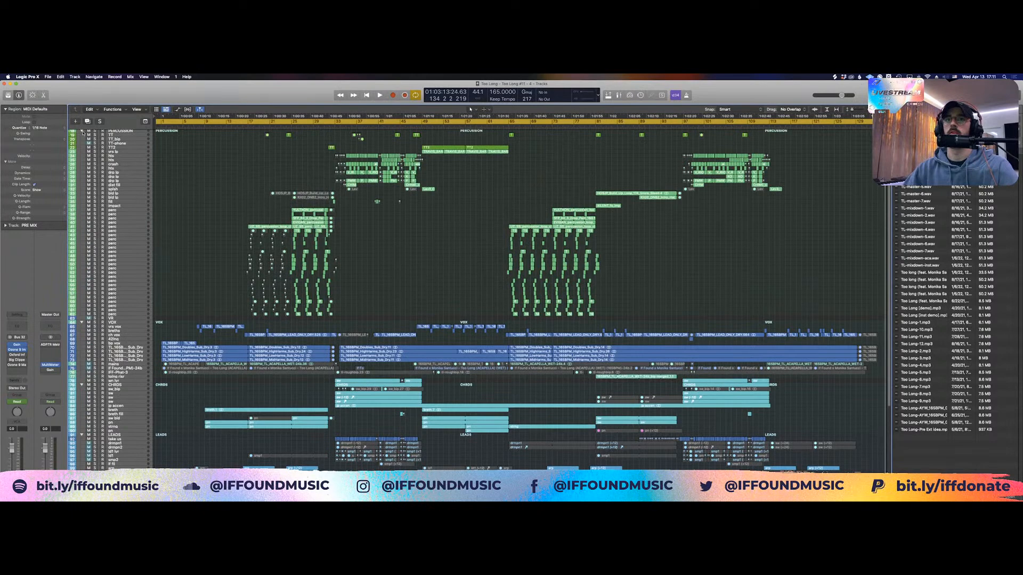
left_click(82, 131, "alt")
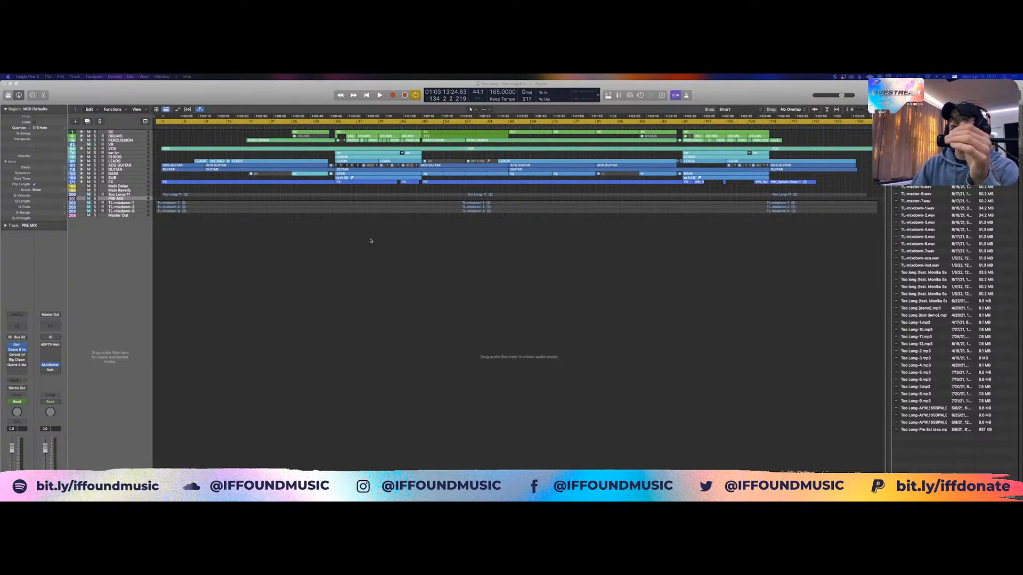
Check the channel strips of the SC, DRUMS and PERCUSSION stacks one after another
left_click(136, 137)
left_click(131, 132)
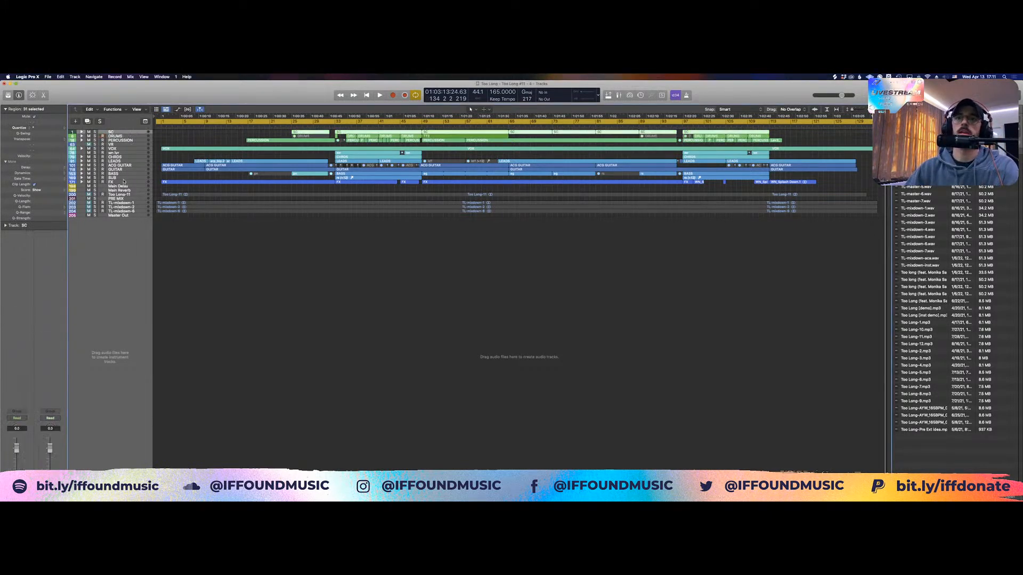
left_click(123, 182, "shift")
left_click(117, 133)
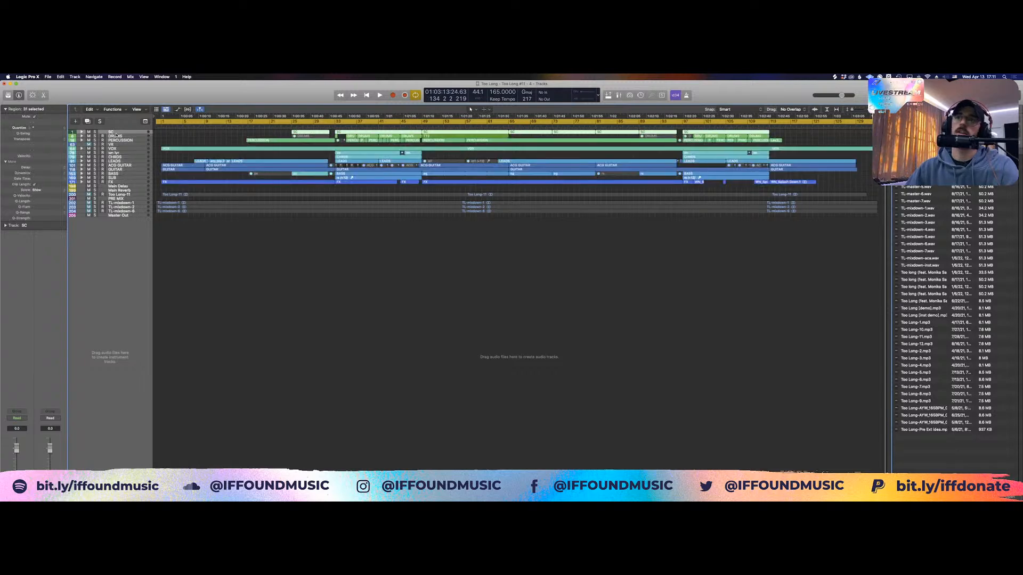
left_click(116, 137)
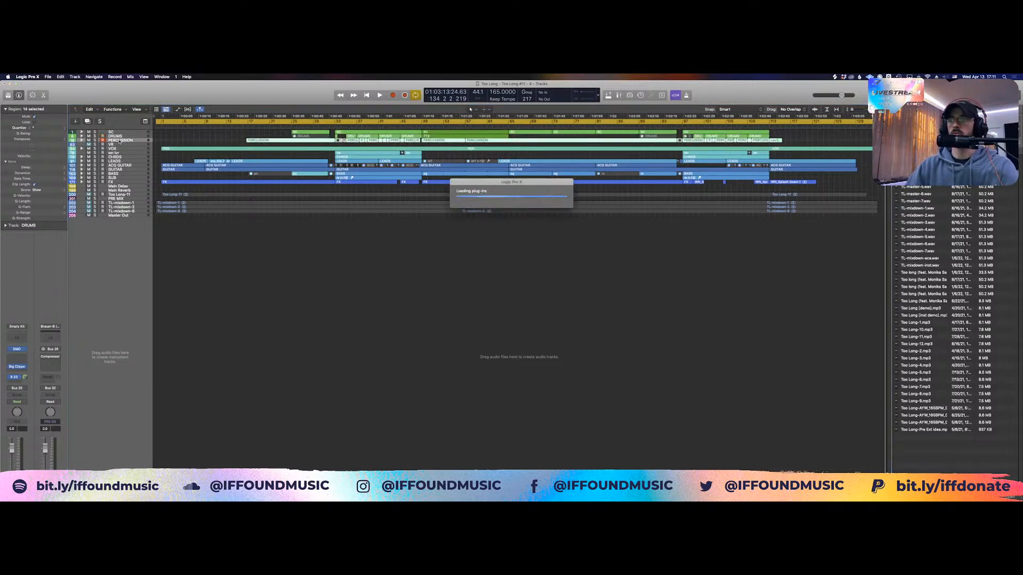
left_click(120, 140)
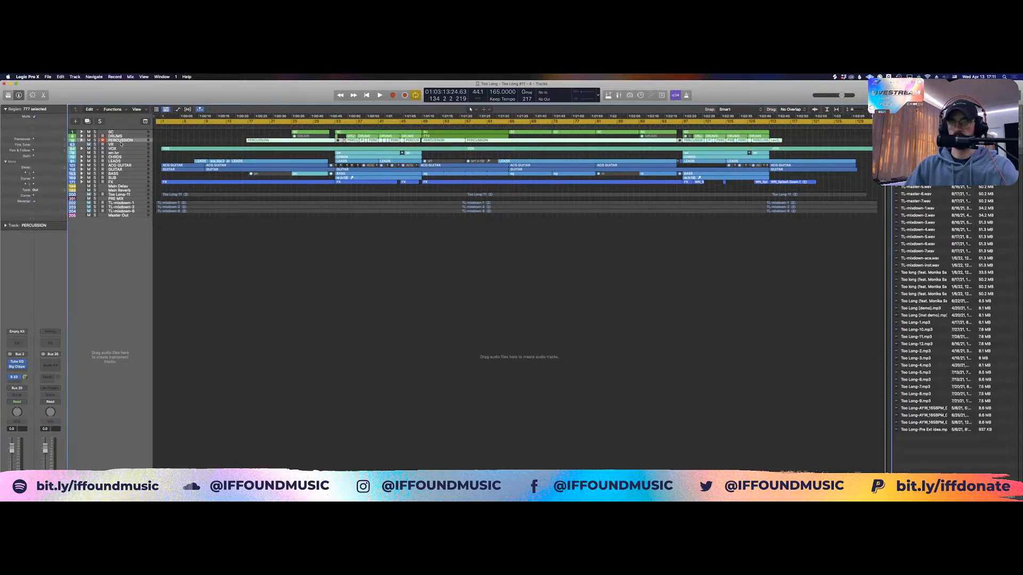
Delete the empty track between the PERCUSSION and VOX stacks
left_click(119, 149)
left_click(120, 144)
key("super+BackSpace")
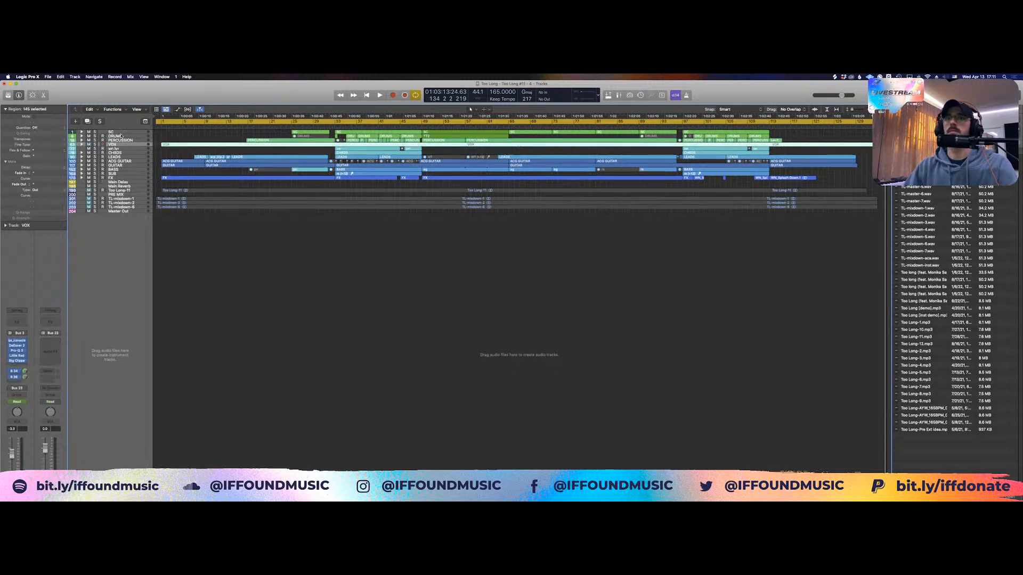
Check the channel strips of the remaining music stacks below VOX, through LEADS, guitars, BASS and SUB to FX
left_click(120, 150)
left_click(122, 157)
left_click(121, 161)
left_click(122, 165)
left_click(122, 169)
left_click(121, 173)
left_click(118, 179)
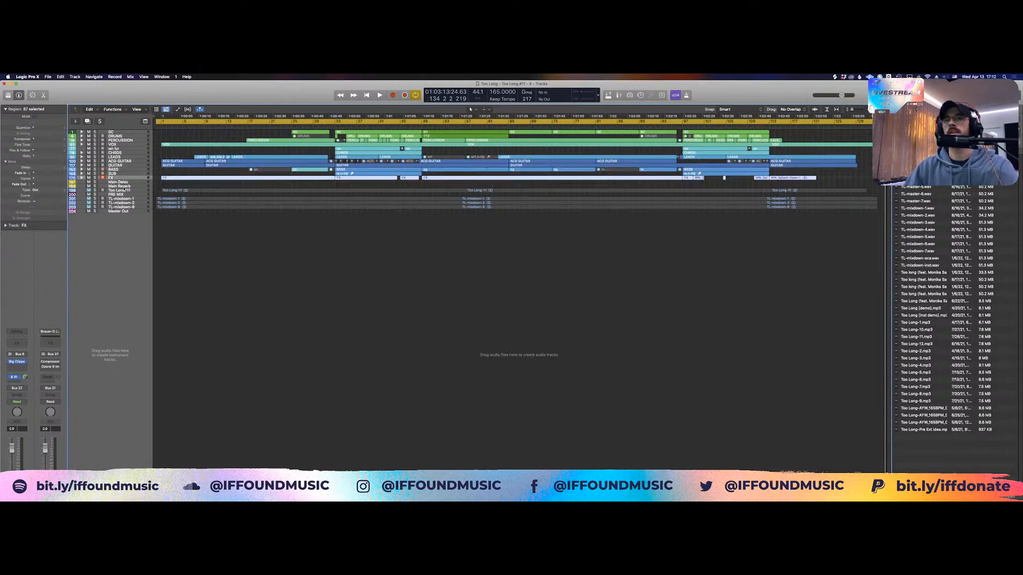
Delete the Too Long-11 and three TL-mixdown audio regions together with their tracks
left_click(185, 239)
left_click_drag(184, 239, 186, 190)
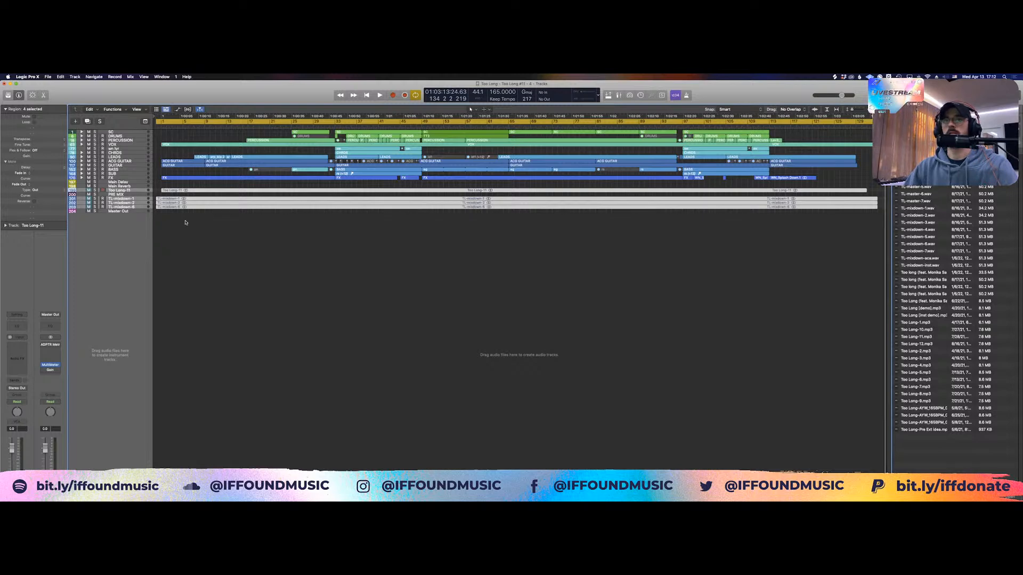
key("BackSpace")
key("BackSpace")
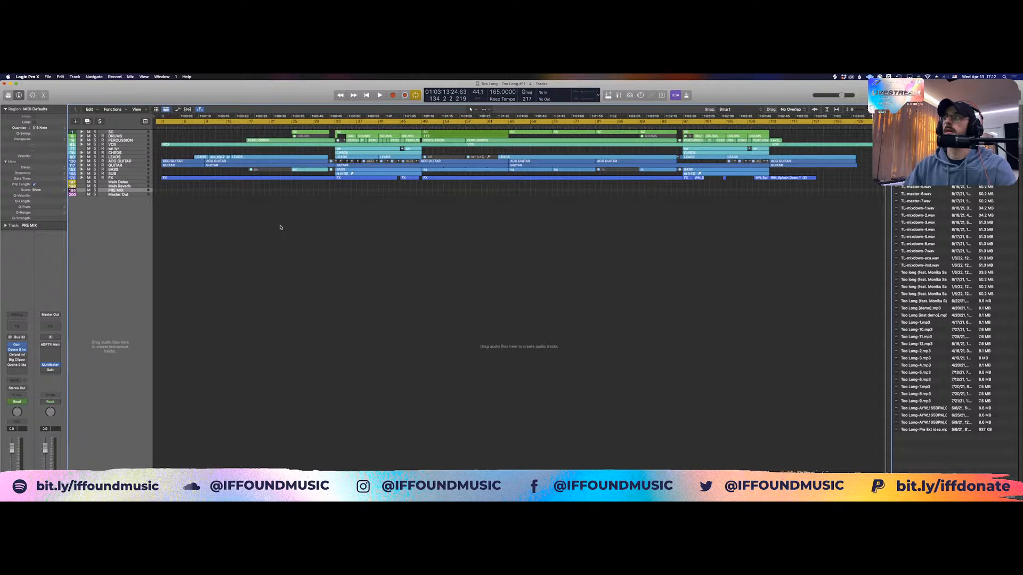
Hide the file browser beside the tracks and check the audio device preferences
key("f")
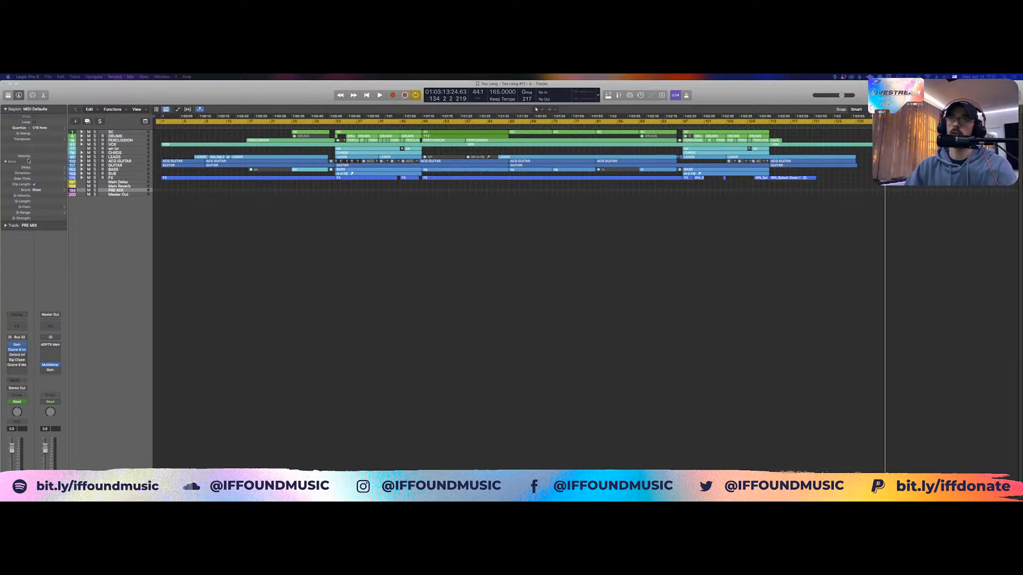
left_click(340, 309)
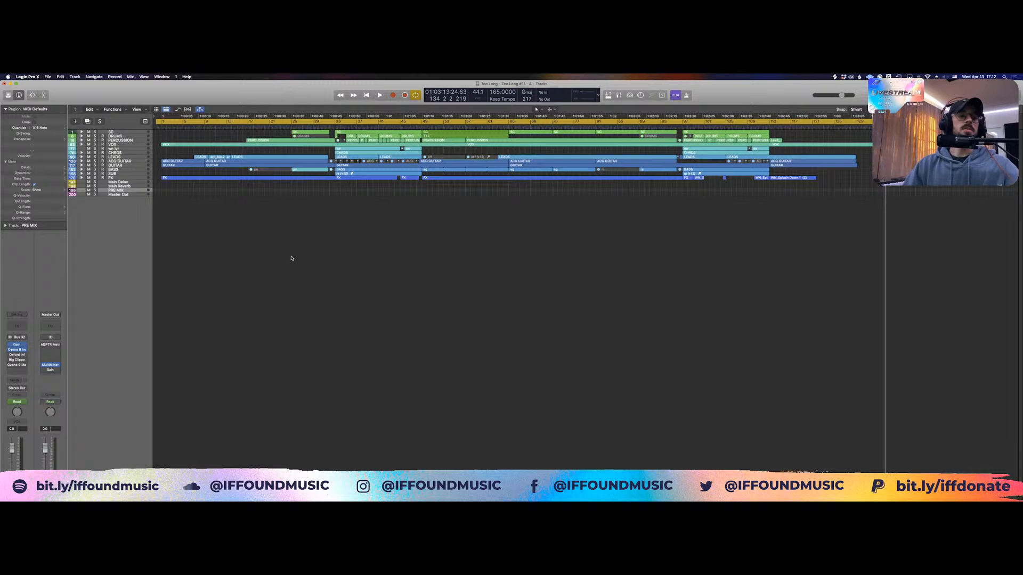
key("super+comma")
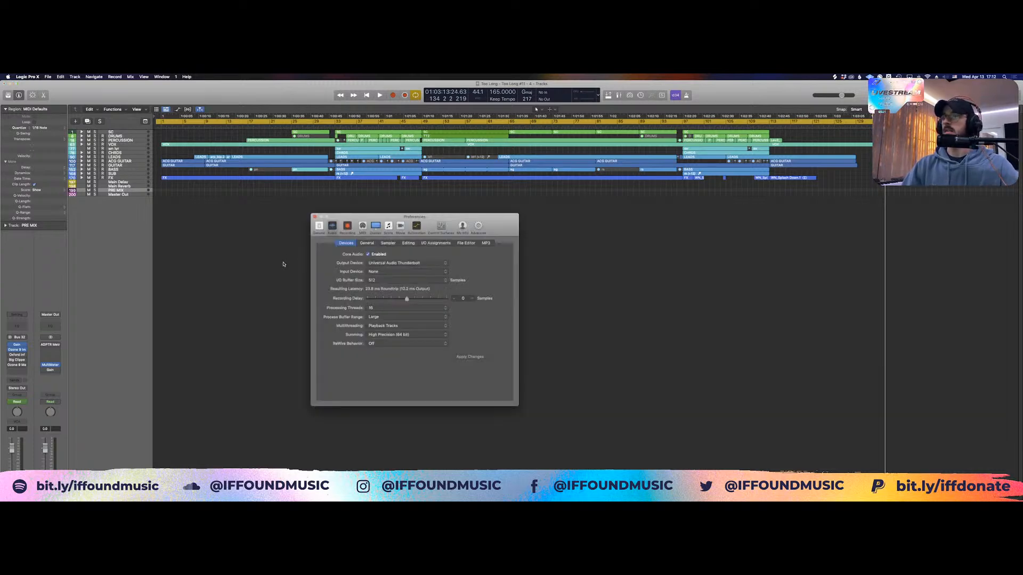
left_click(314, 216)
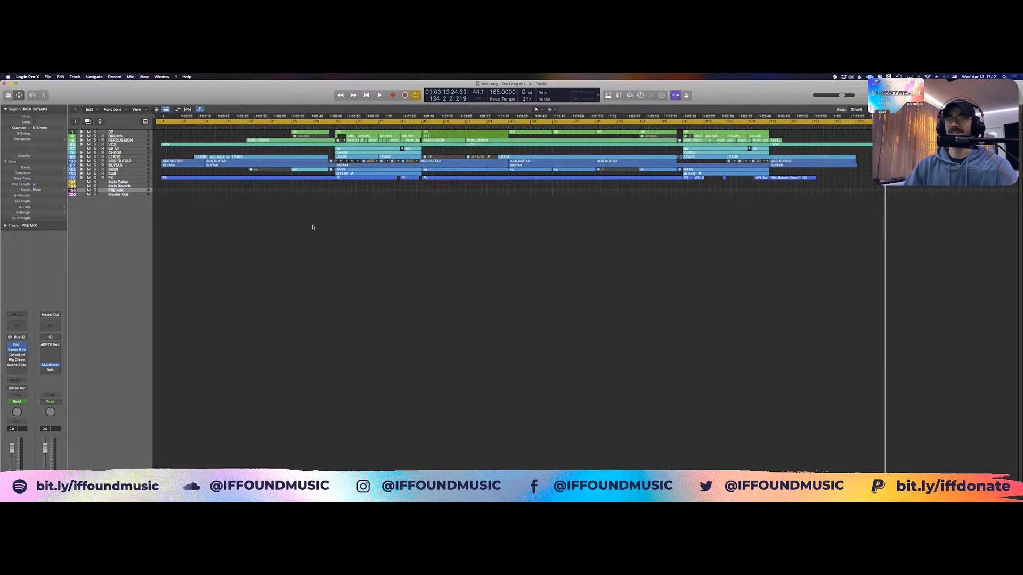
Play the project from the beginning with Cycle mode turned off
key("Return")
key("space")
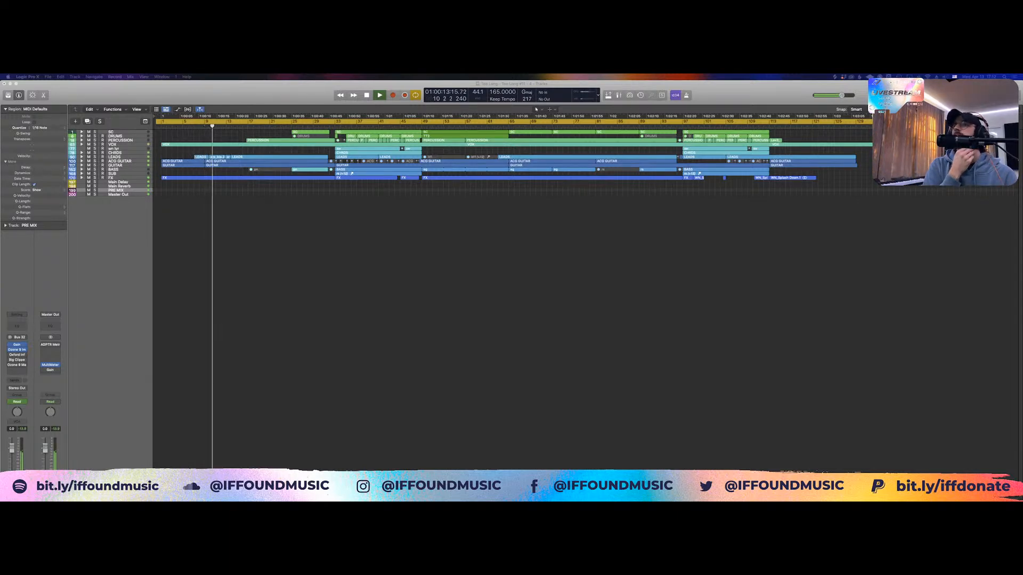
key("c")
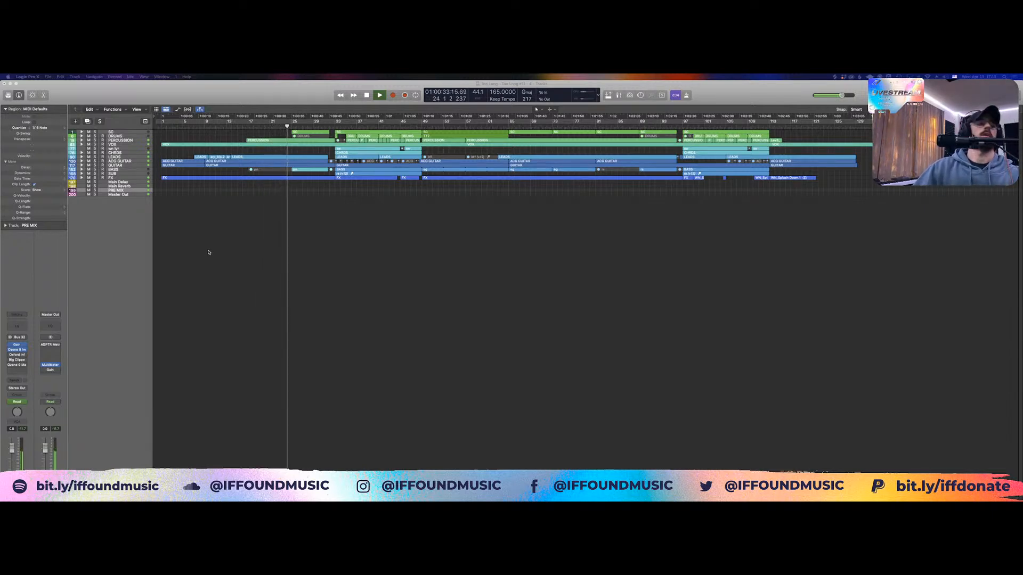
Enlarge the Master Out MultiMeter window over the tracks and check its goniometer and analyzer views during playback
left_click_drag(634, 11, 533, 257)
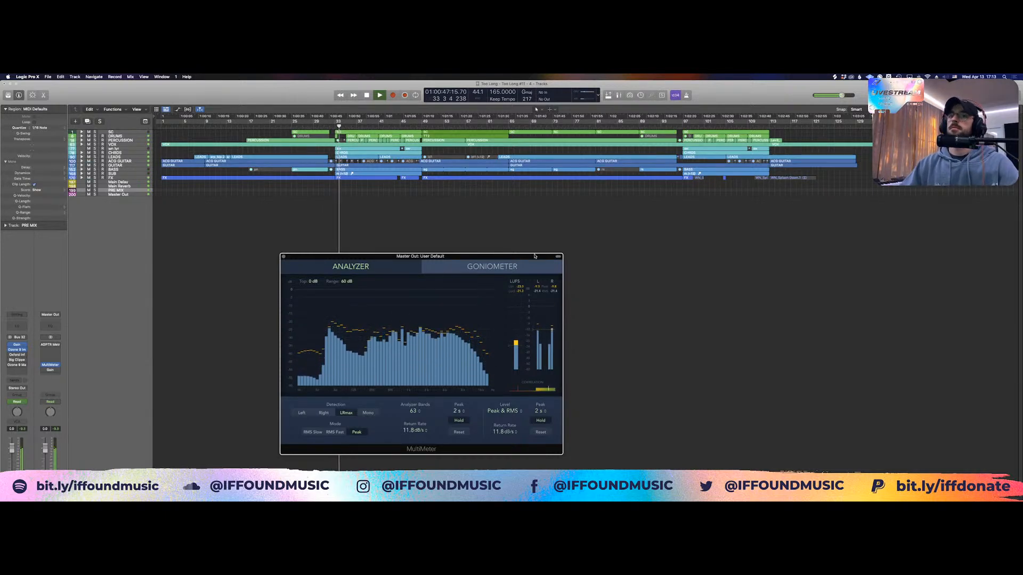
left_click(239, 234)
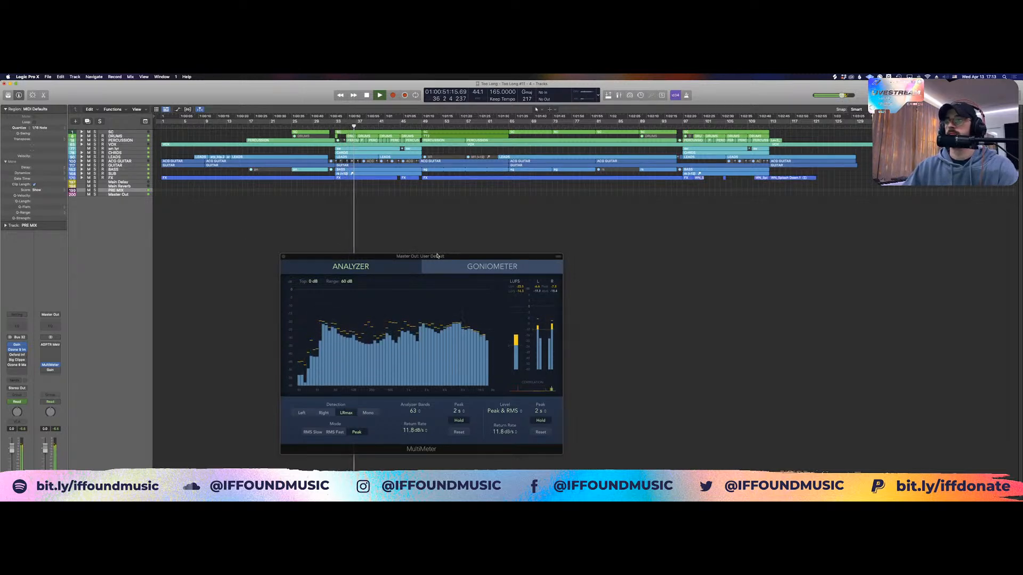
left_click_drag(415, 255, 417, 243)
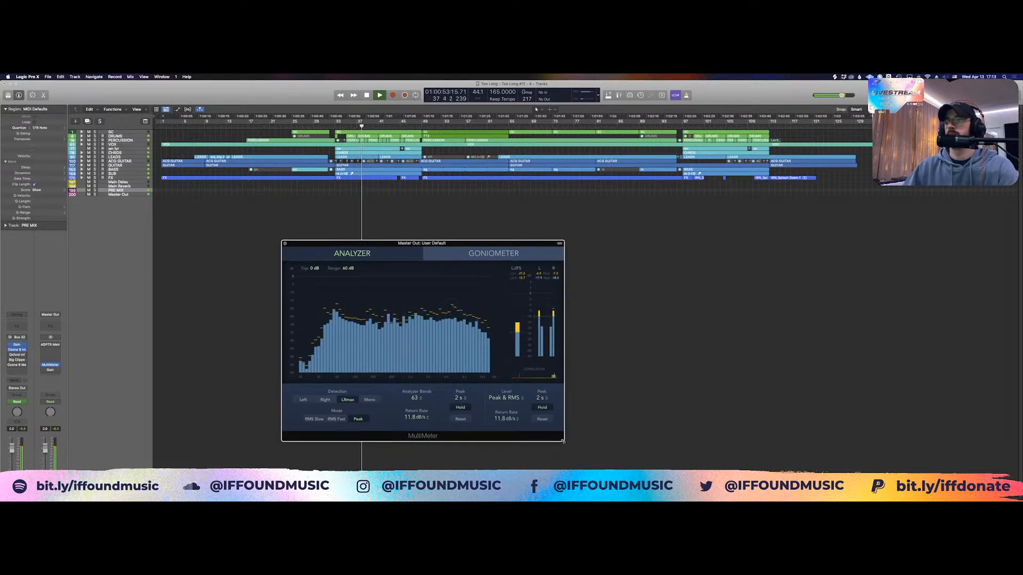
left_click_drag(562, 440, 760, 573)
left_click_drag(650, 242, 665, 151)
left_click(611, 171)
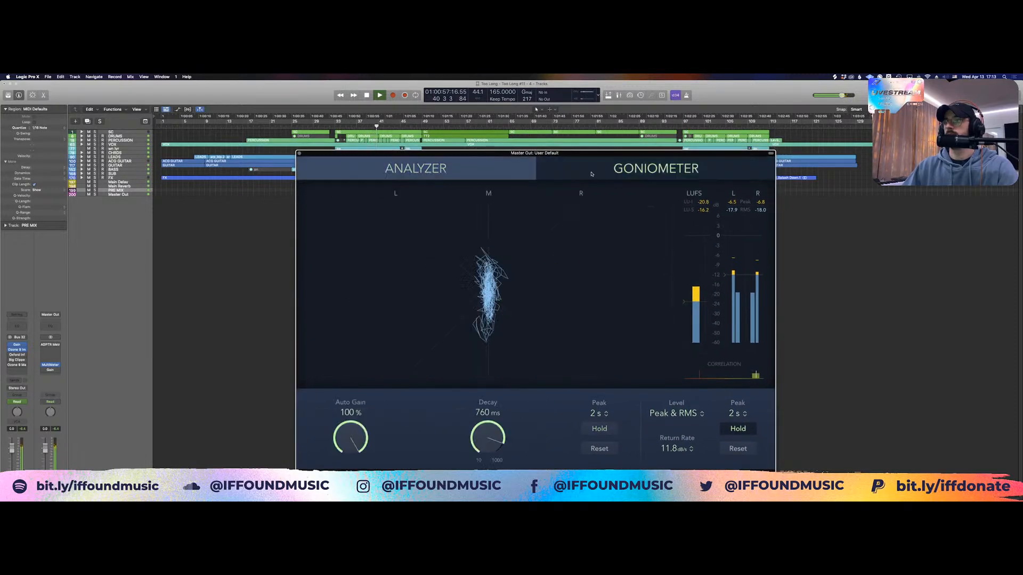
left_click(477, 177)
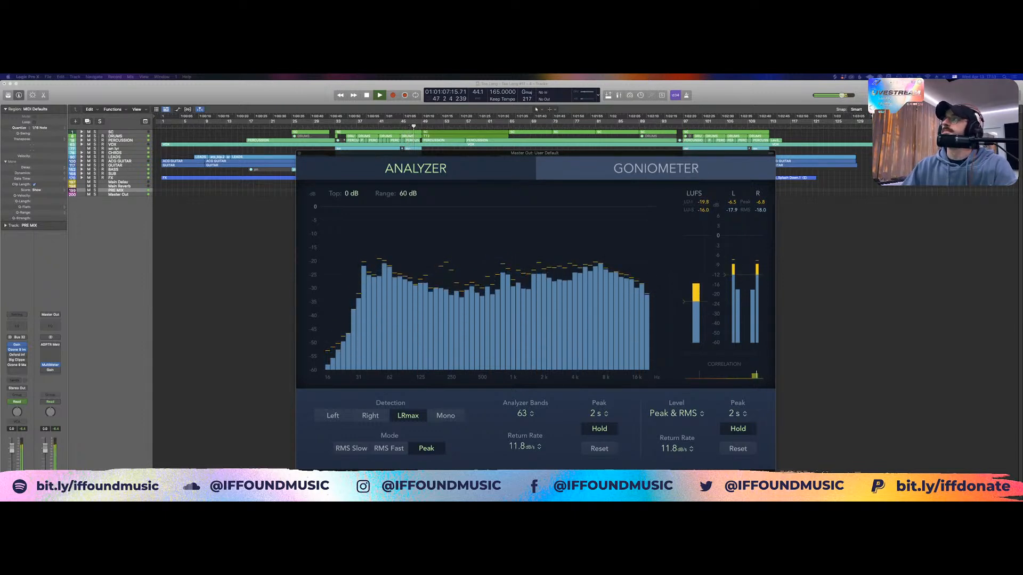
Stop playback, shrink the MultiMeter window and move it clear of the tracks
left_click(799, 313)
key("space")
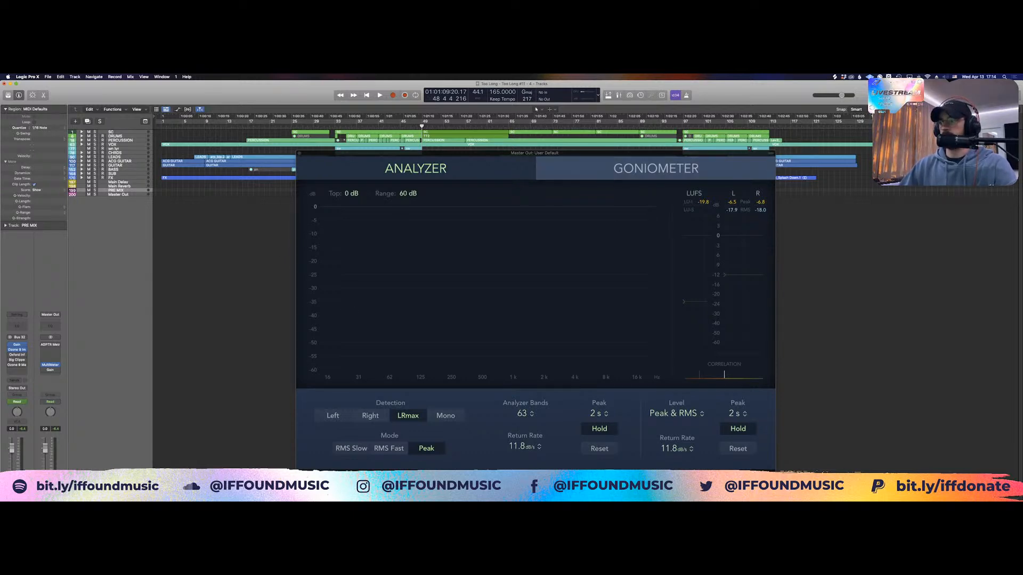
left_click_drag(774, 470, 579, 351)
left_click_drag(456, 152, 1022, 152)
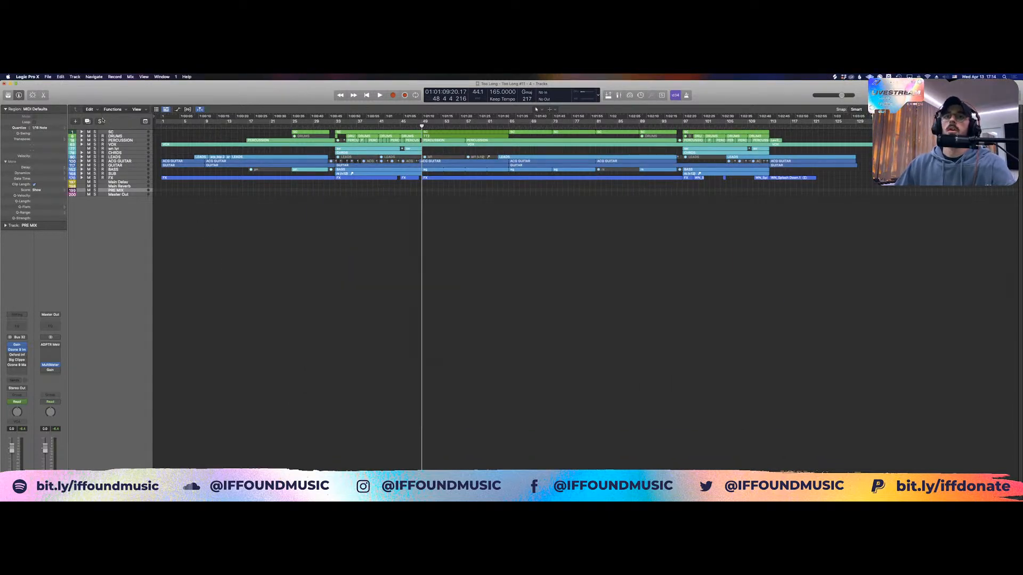
Expand and solo the DRUMS stack, and enlarge the track height to show its subtracks clearly
left_click(81, 137)
left_click(96, 136)
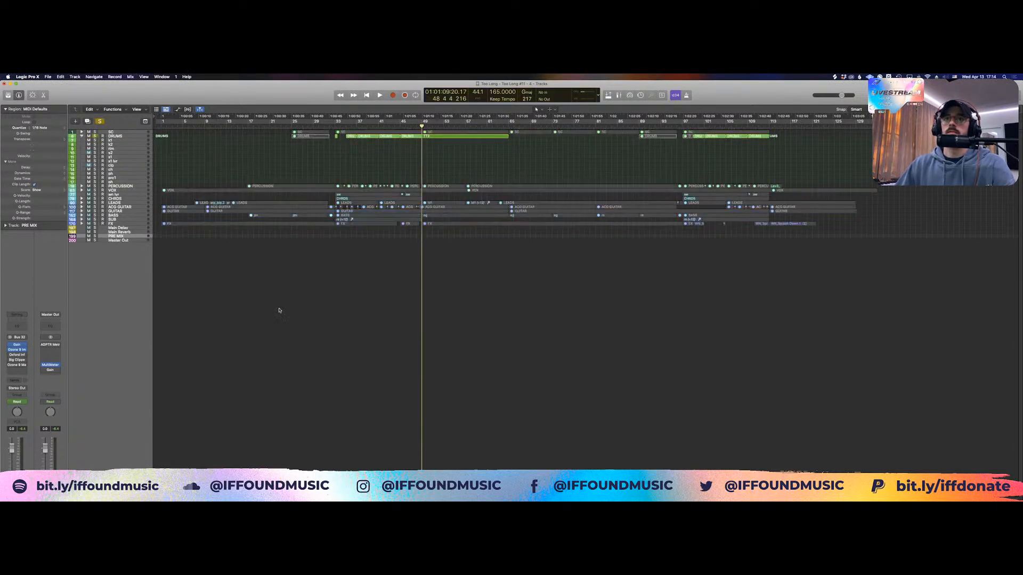
scroll(313, 247, "up", 4)
scroll(313, 247, "up", 6)
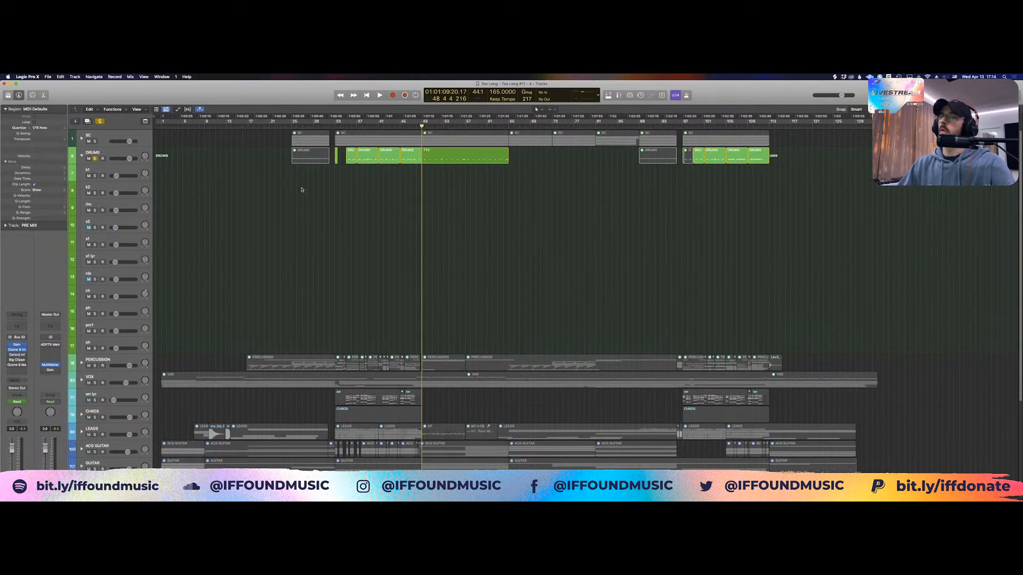
Place the playhead at bar 35, where the main drum section begins
left_click_drag(341, 128, 344, 126)
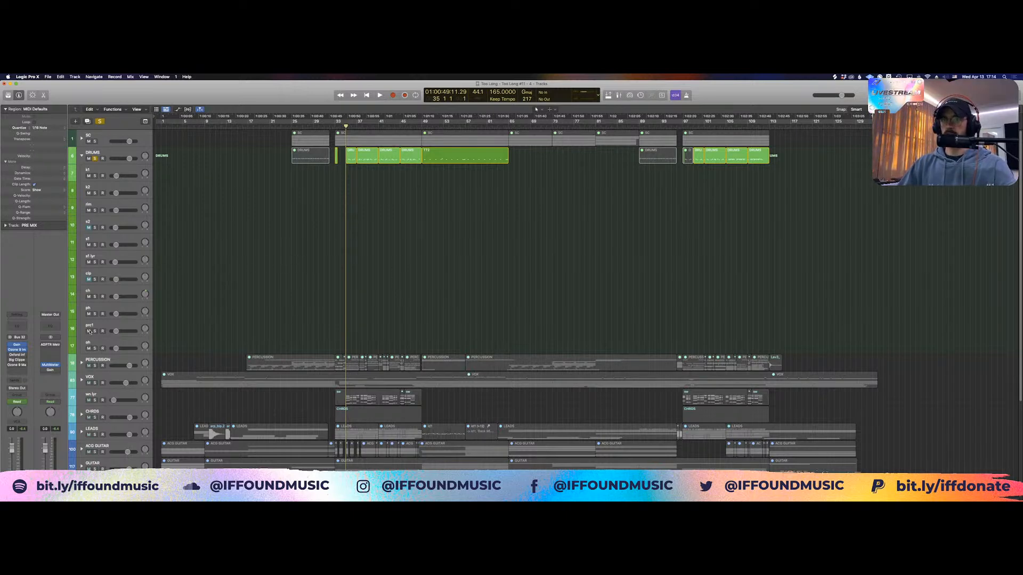
left_click(98, 294)
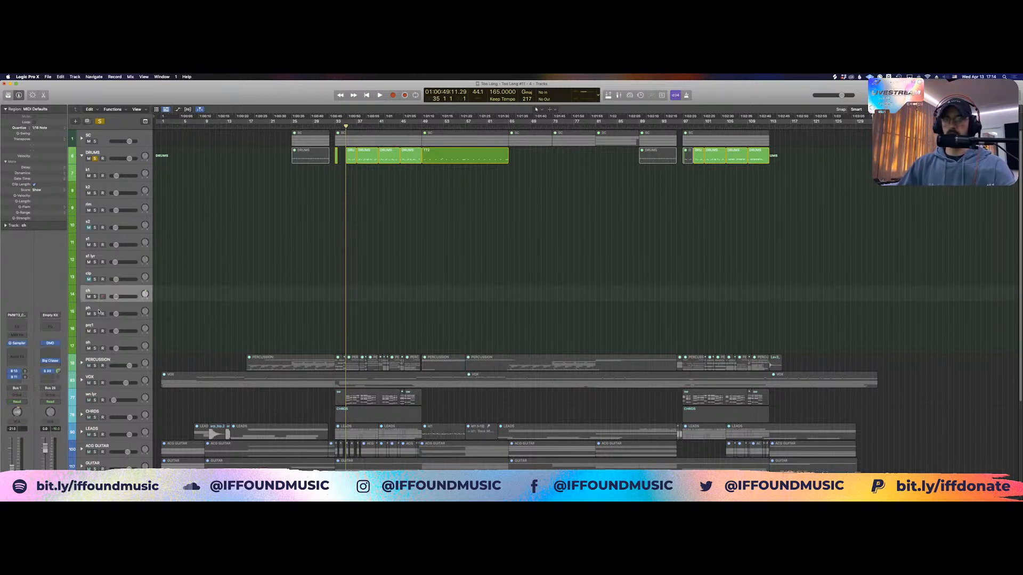
left_click(99, 311, "shift")
Check the notes of the DRUMS regions from bar 33 onward in the Piano Roll and separate the regions by note pitch
left_click_drag(352, 169, 836, 160)
key("p")
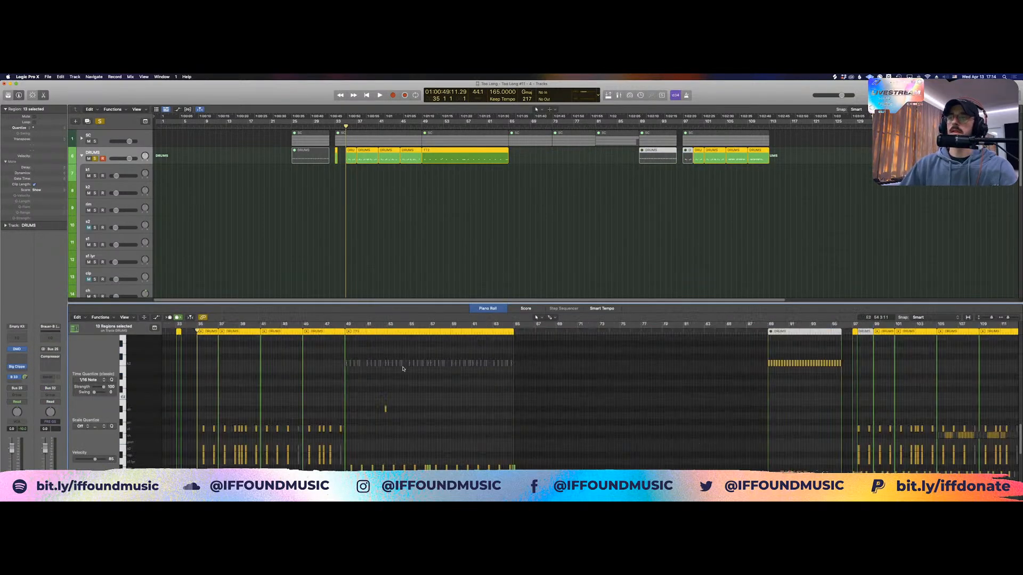
left_click(718, 167)
key("p")
right_click(710, 155)
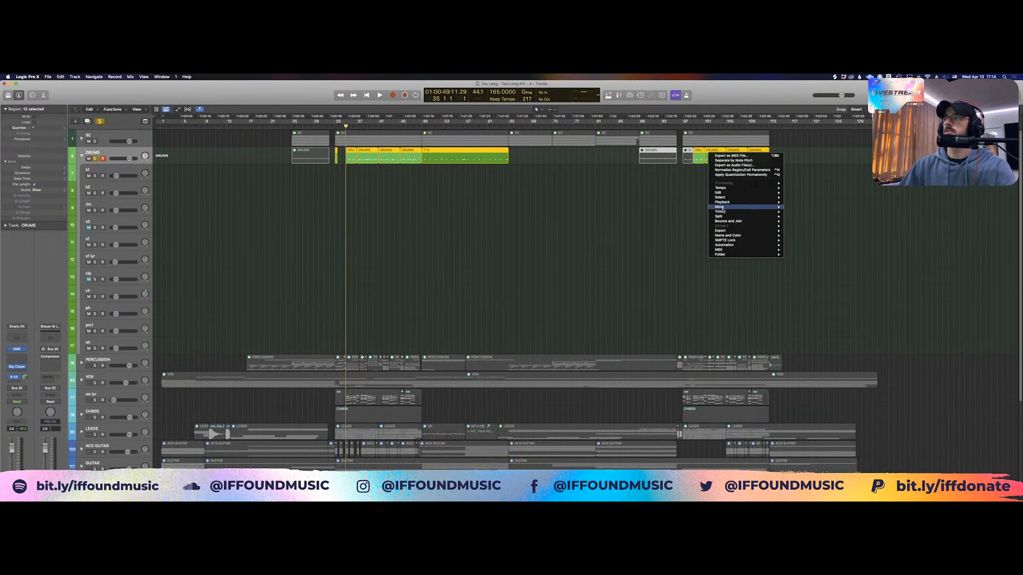
left_click(734, 160)
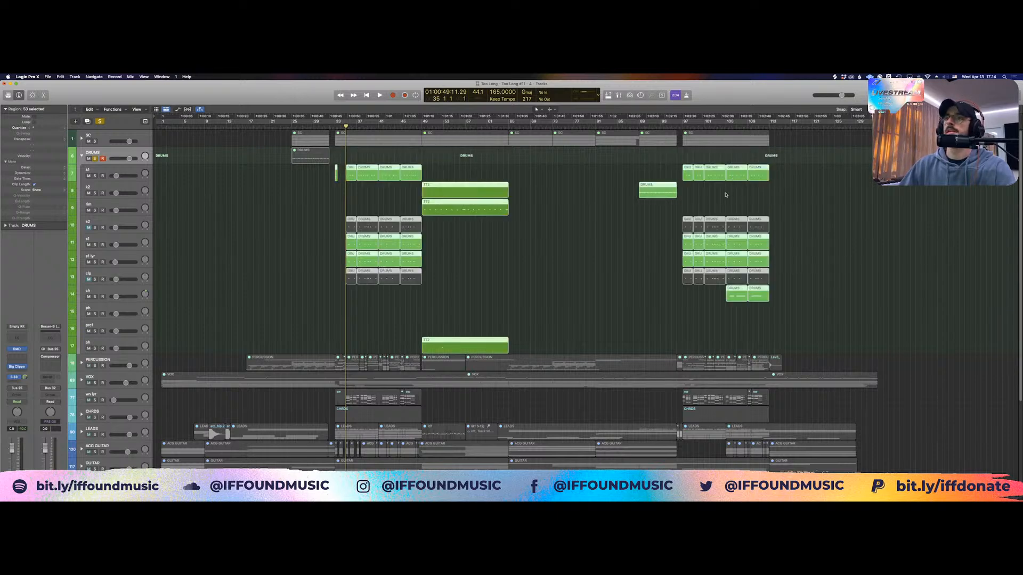
left_click(288, 210)
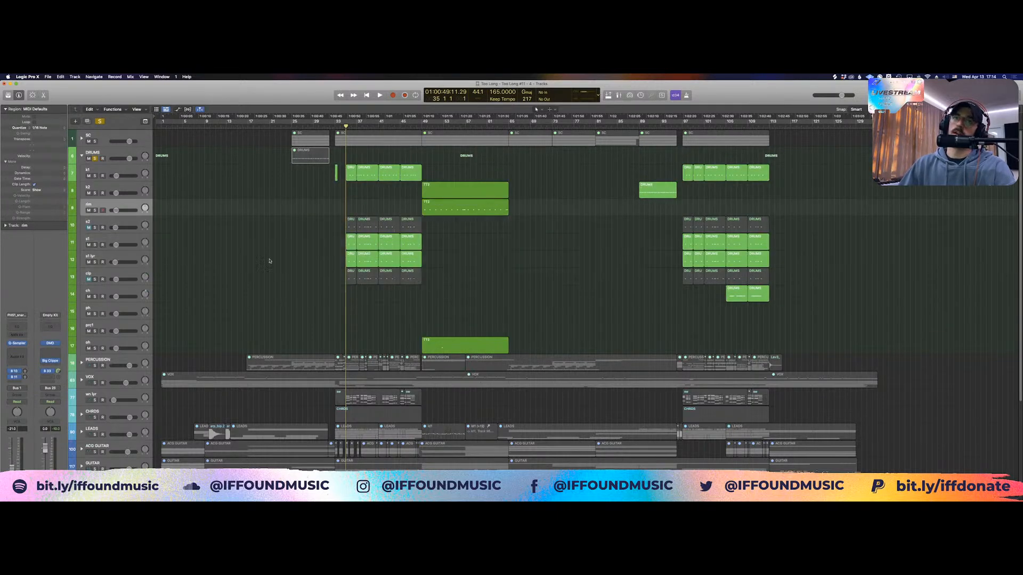
Review how the separated regions are spread over the kick, snare and clap subtracks across both drum sections
left_click_drag(301, 170, 462, 174)
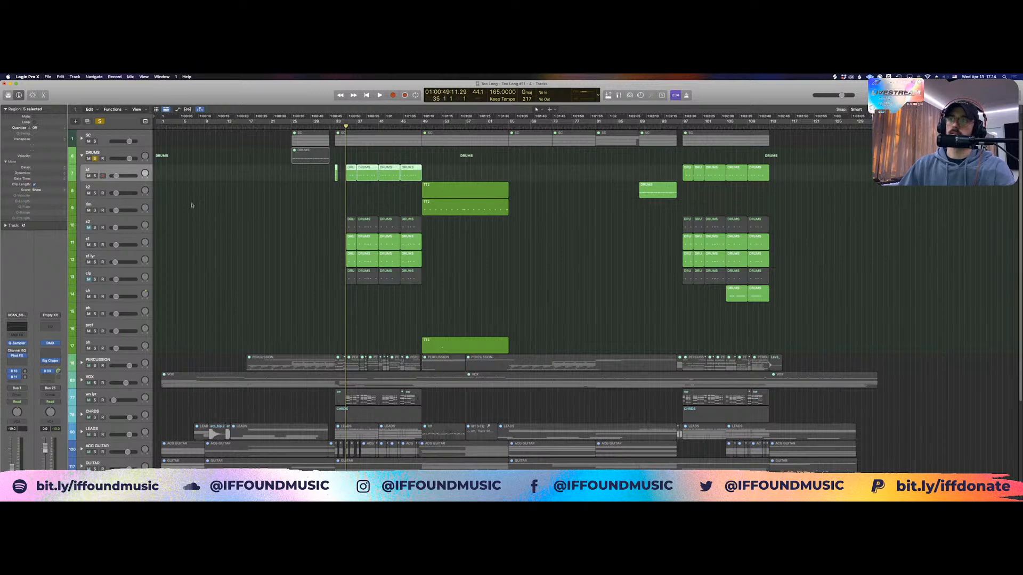
left_click_drag(209, 204, 426, 208)
left_click_drag(291, 192, 525, 168)
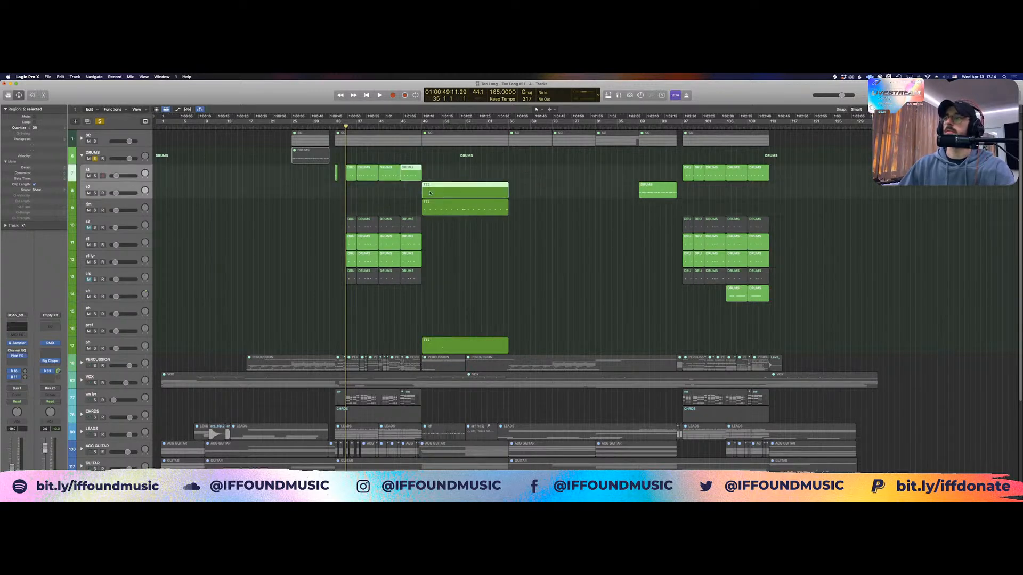
left_click_drag(616, 192, 802, 161)
left_click(794, 186)
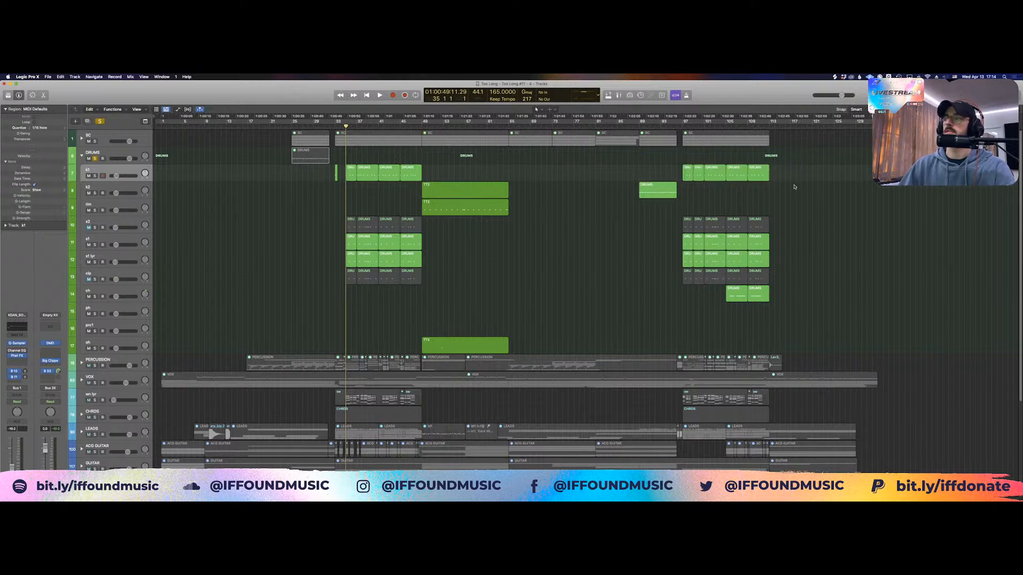
left_click_drag(312, 225, 862, 276)
left_click(466, 258)
Solo the k1 kick track and listen to its part from bar 35
left_click(95, 175)
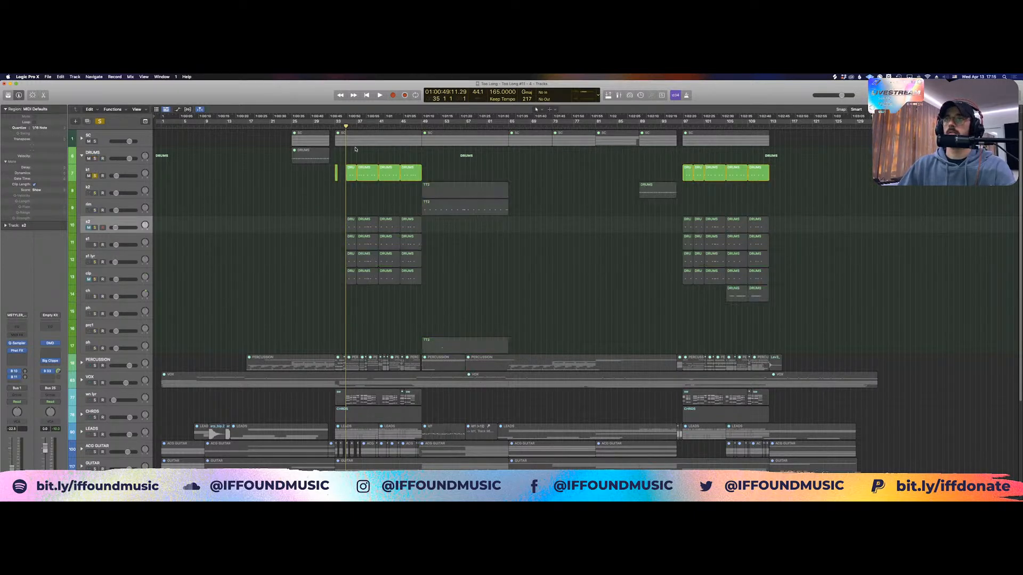
scroll(356, 148, "down", 3)
scroll(352, 159, "up", 3)
scroll(352, 158, "up", 1)
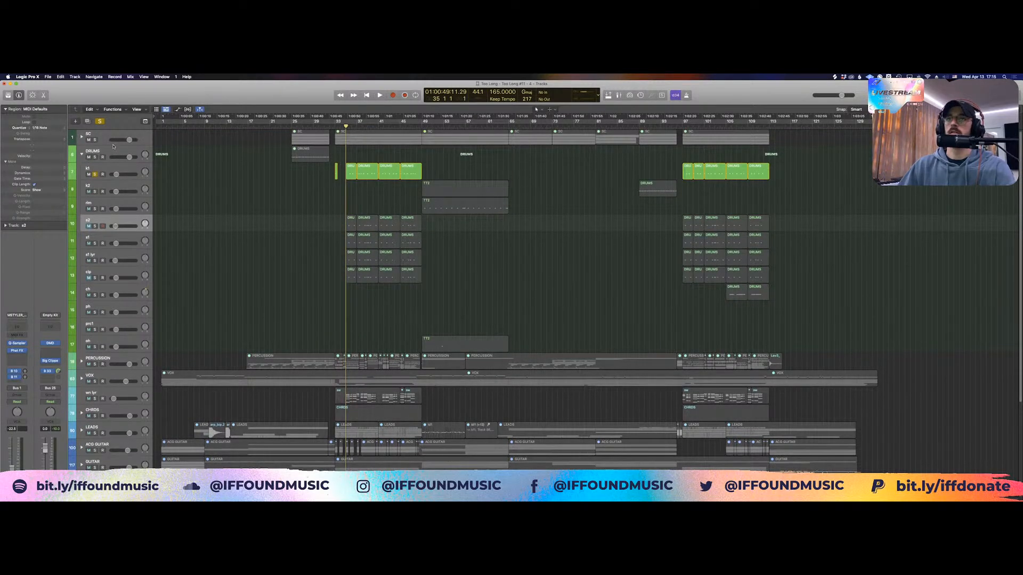
key("space")
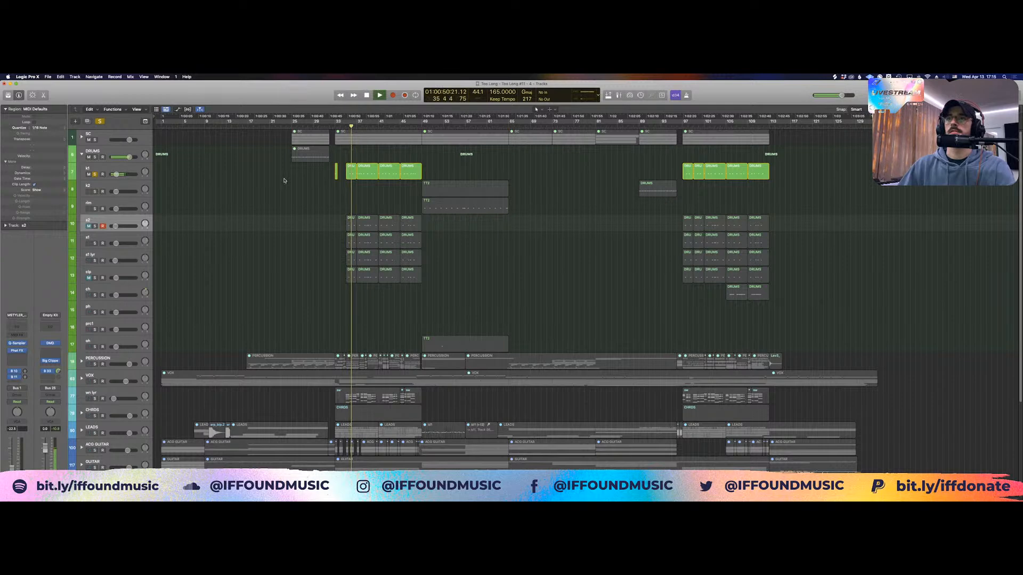
key("space")
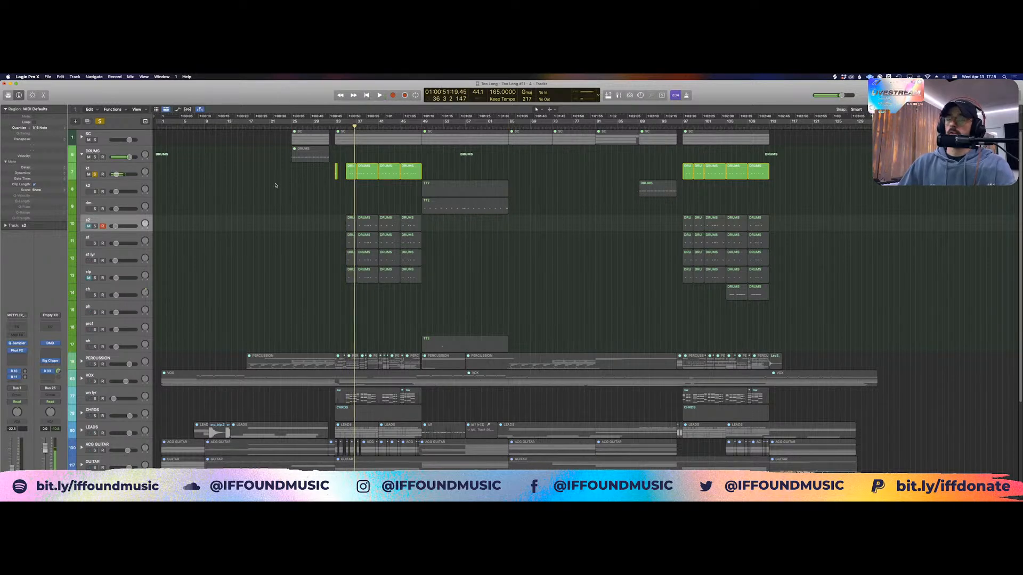
Open the Phat FX plug-in on the k1 track and position its window over the enlarged kick regions
left_click(130, 178)
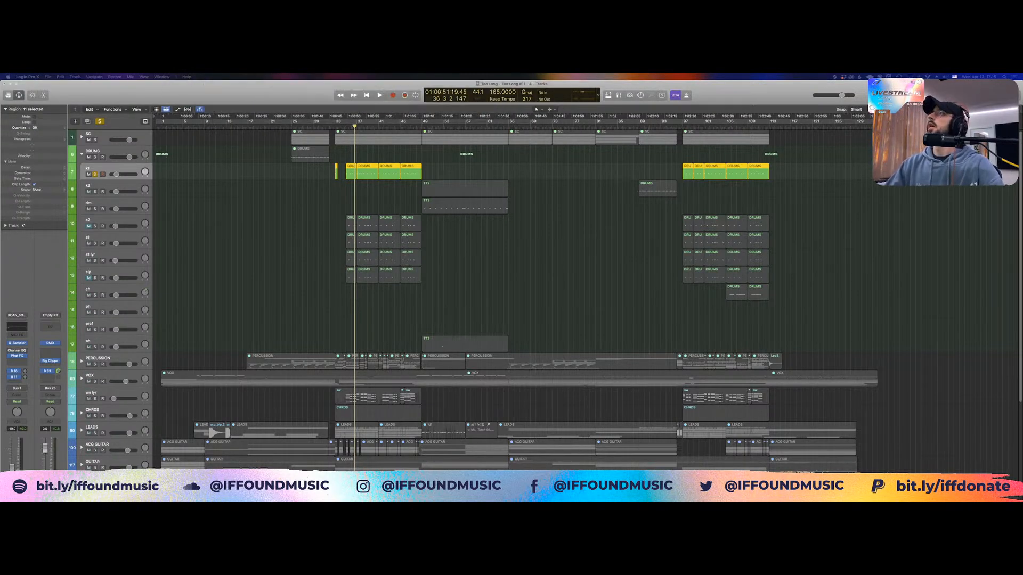
left_click(283, 228)
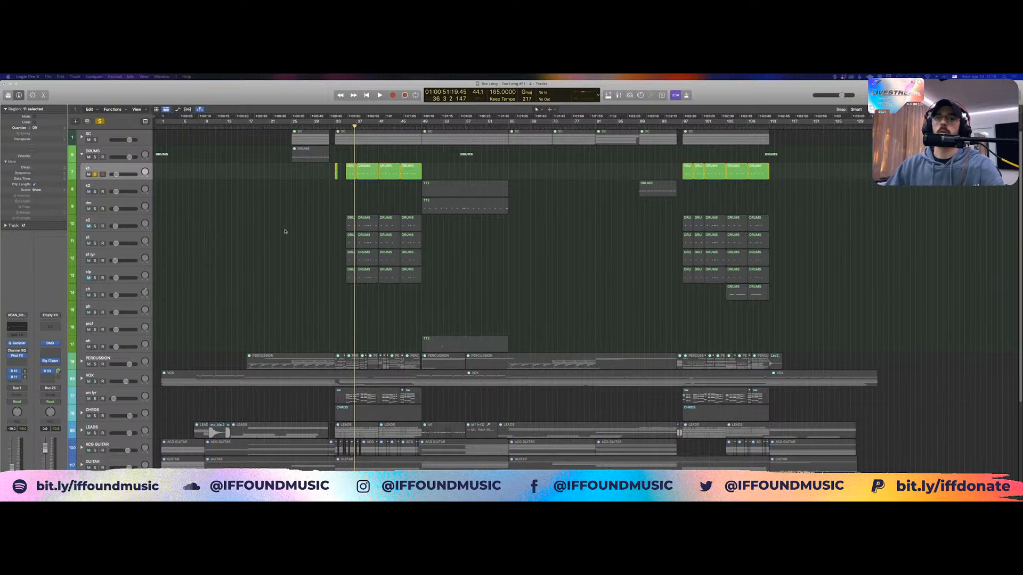
left_click(17, 355)
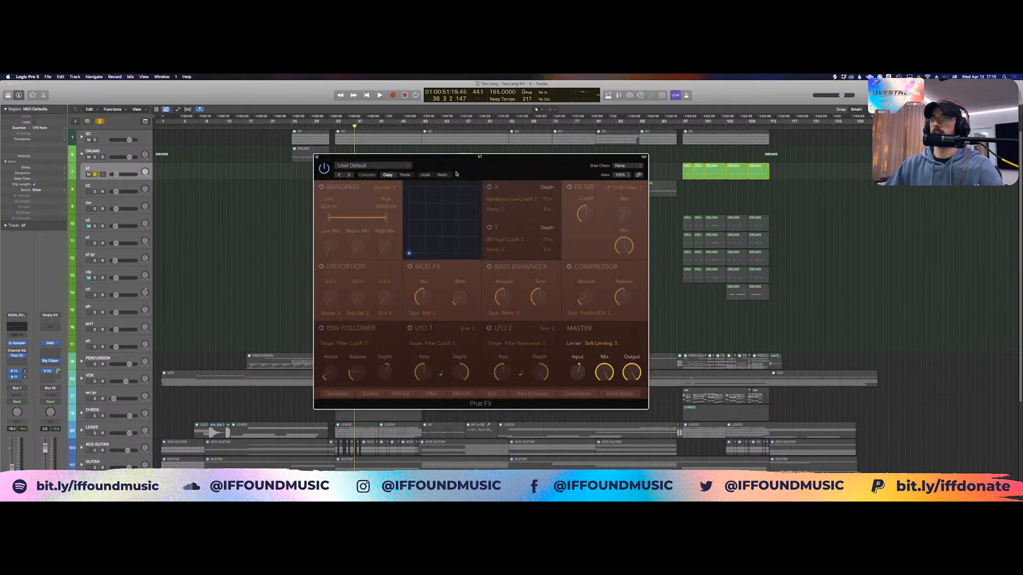
left_click_drag(455, 175, 559, 190)
left_click_drag(292, 197, 449, 155)
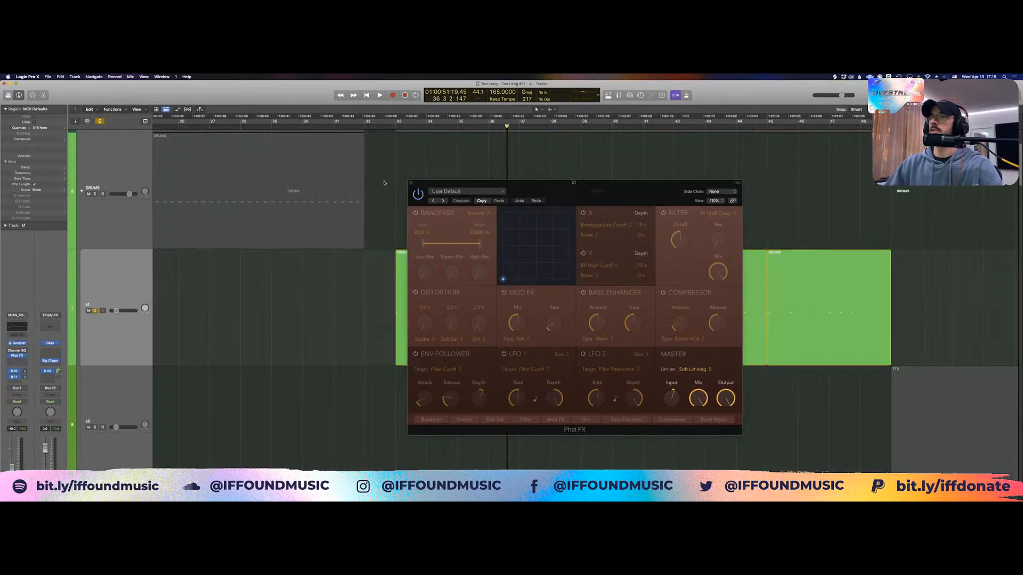
key("v")
scroll(389, 193, "right", 5)
key("v")
mouse_move(588, 186)
left_mouse_down()
mouse_move(545, 237)
mouse_move(570, 191)
left_mouse_up()
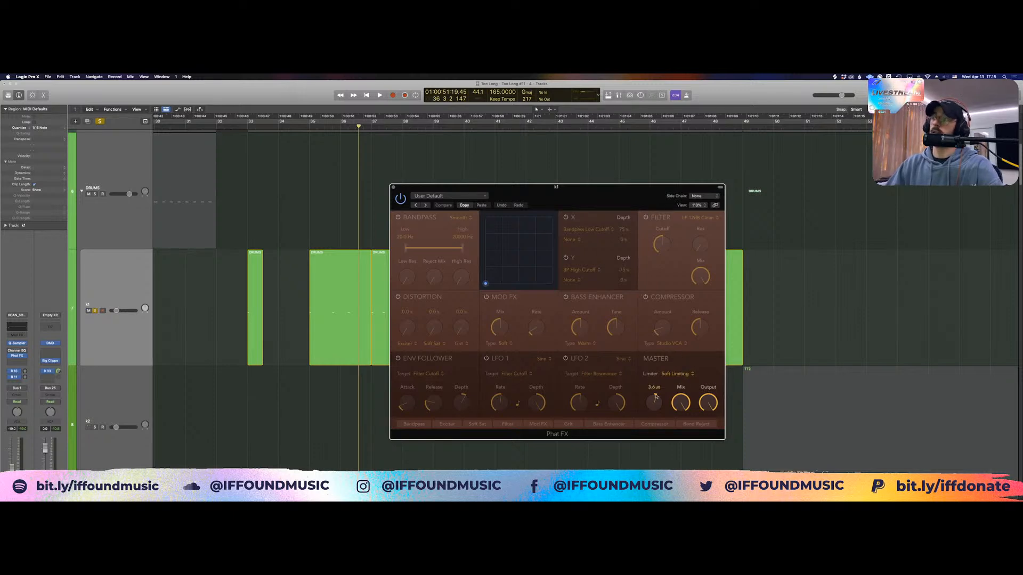
Try Hard Clipping as the Phat FX master limiter and return it to Soft Limiting
left_click(678, 376)
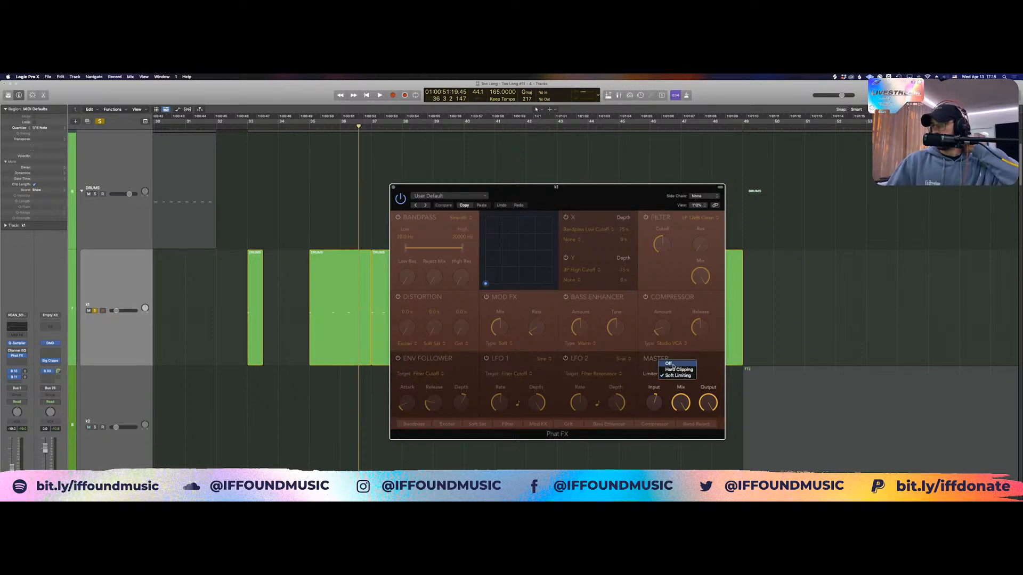
left_click(652, 373)
left_click(669, 375)
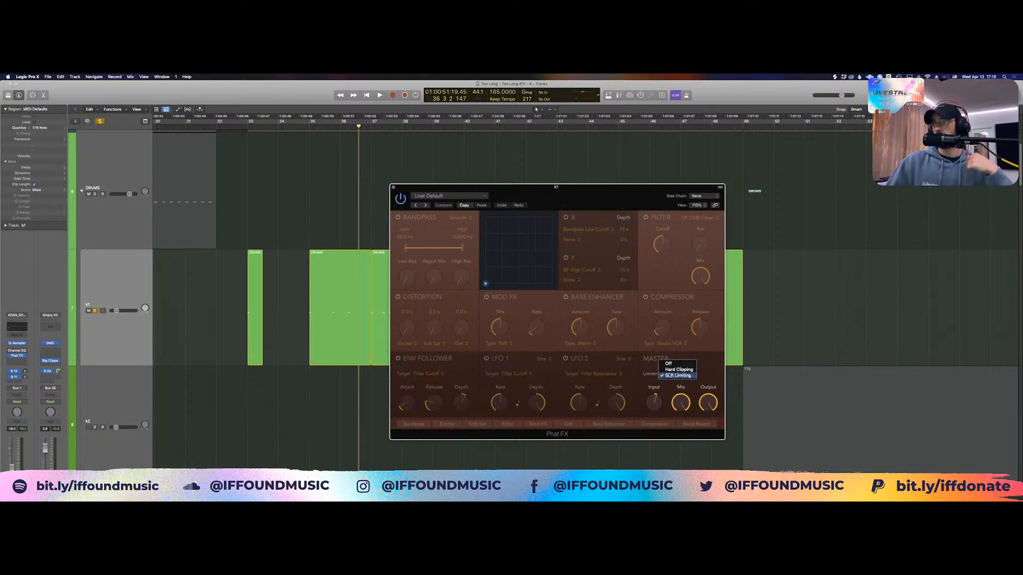
left_click(661, 370)
left_click(663, 371)
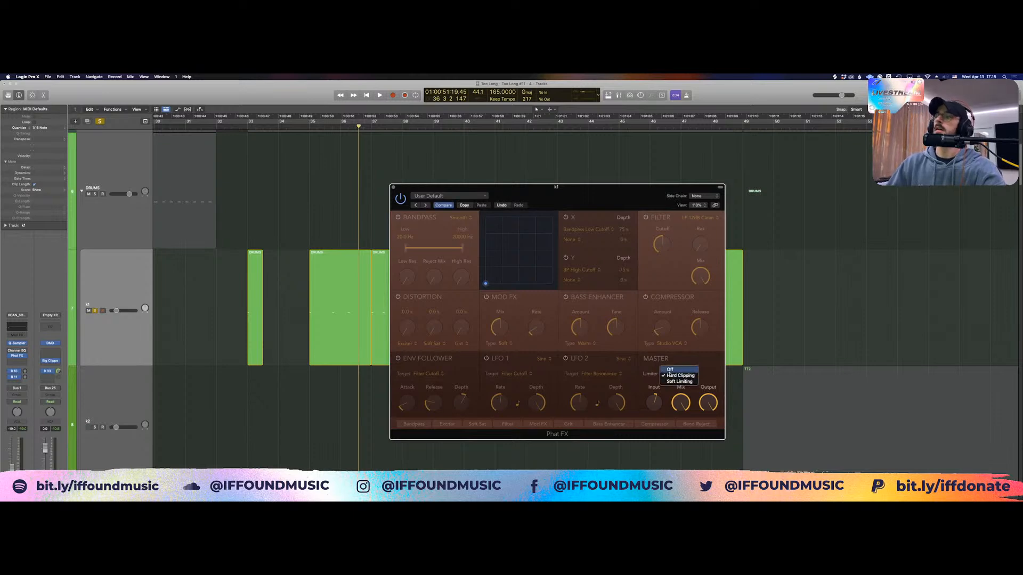
left_click(666, 381)
Play the soloed kick from bar 35 with Phat FX open to hear its processing
left_click(235, 245)
key("space")
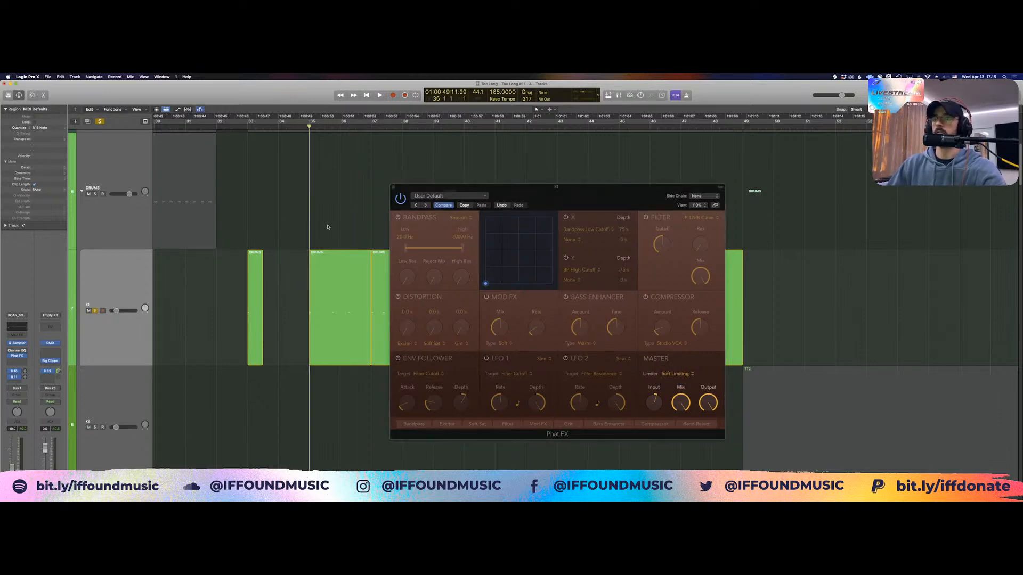
key("space")
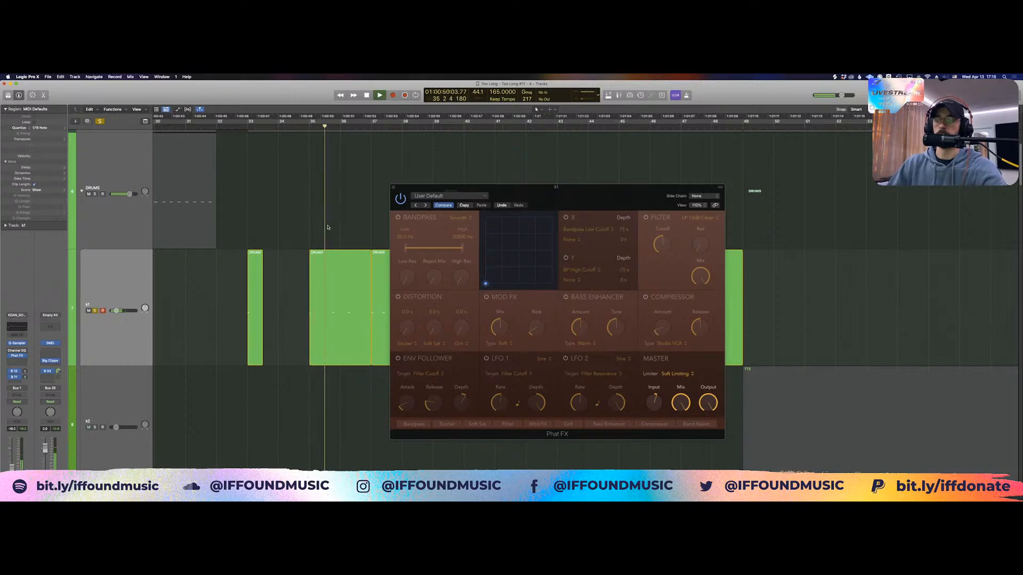
key("space")
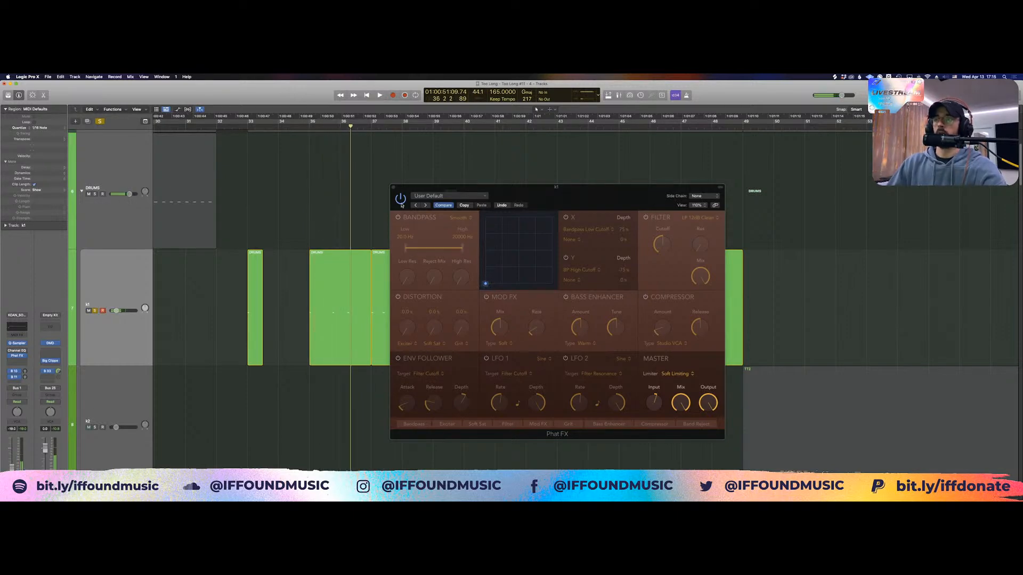
Close Phat FX and check the kick sample loaded in the k1 track's Quick Sampler
left_click(394, 188)
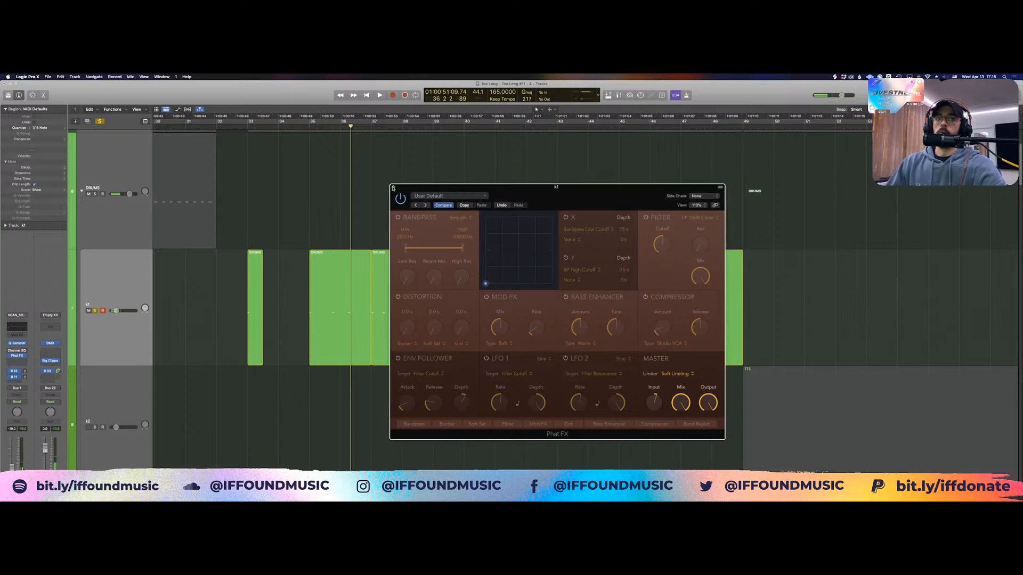
left_click(393, 188)
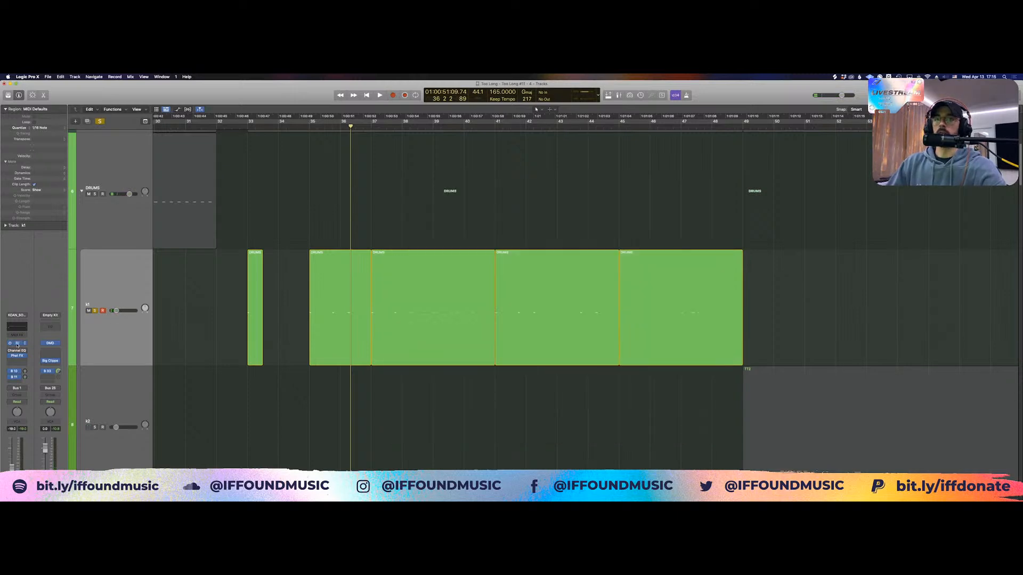
left_click(17, 344)
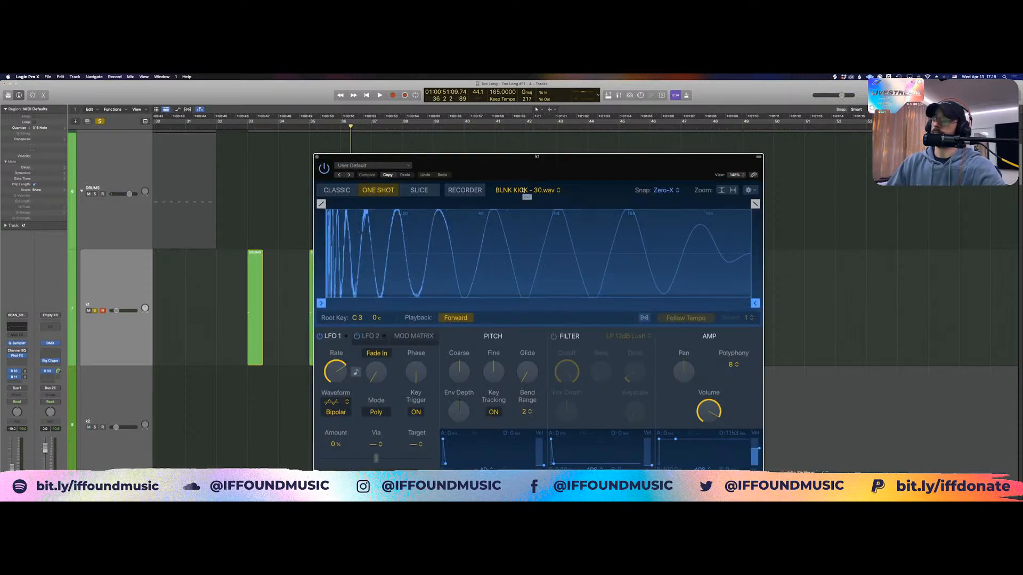
left_click(316, 157)
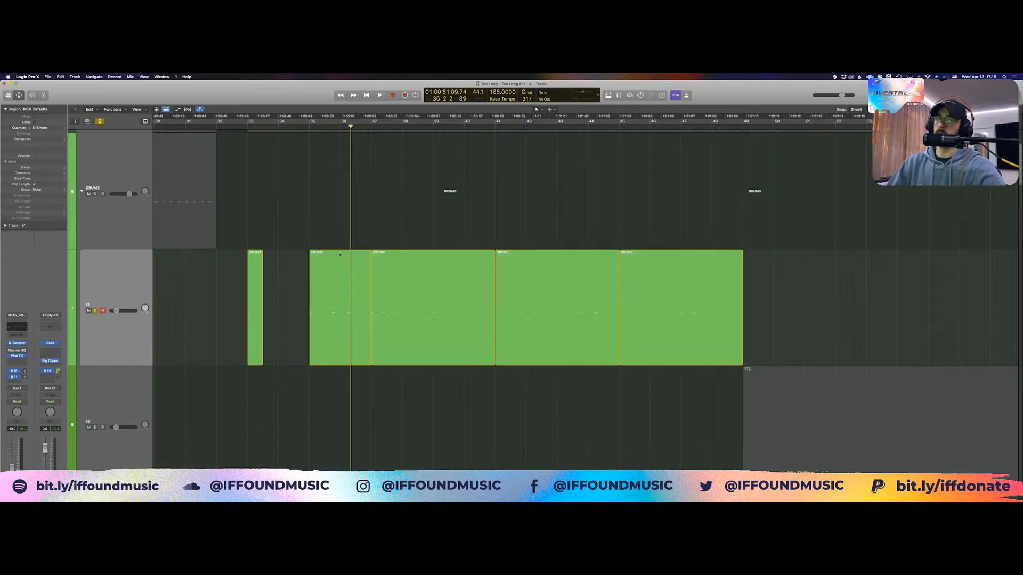
Examine the Big Clipper plug-in on the DRUMS bus while playing the kick from bar 35, and close its window
left_click(50, 361)
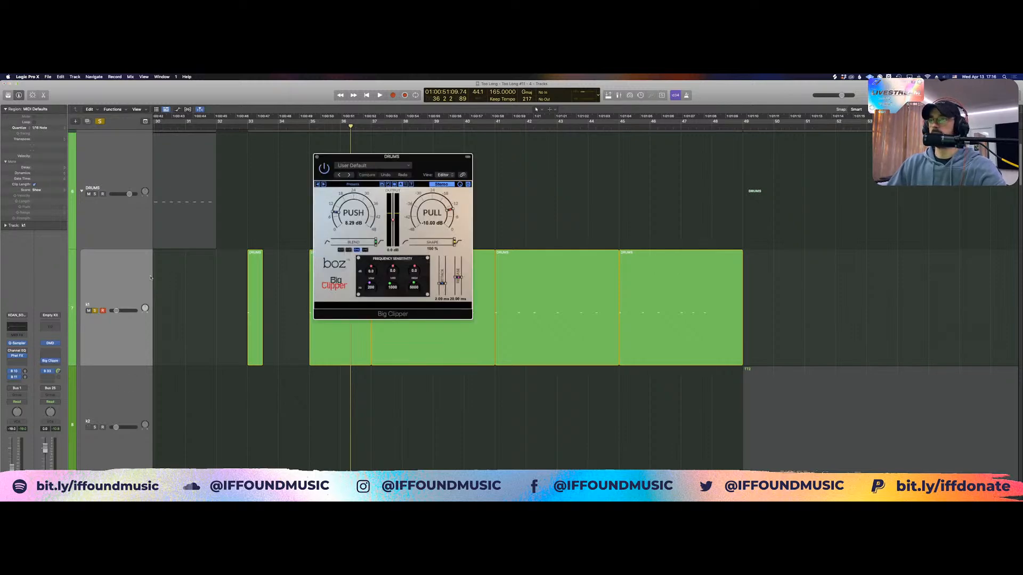
left_click_drag(352, 157, 463, 168)
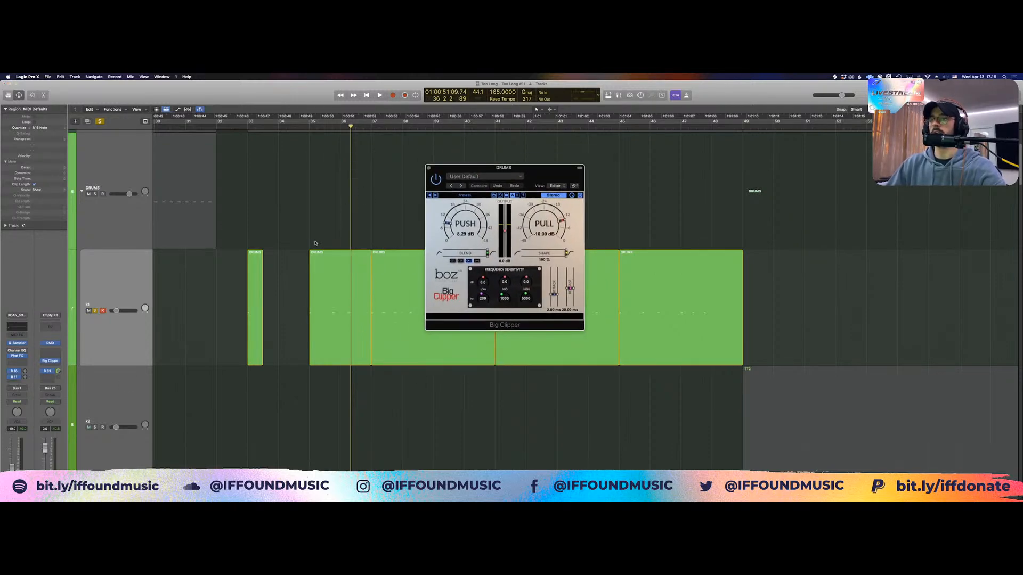
left_click(298, 210)
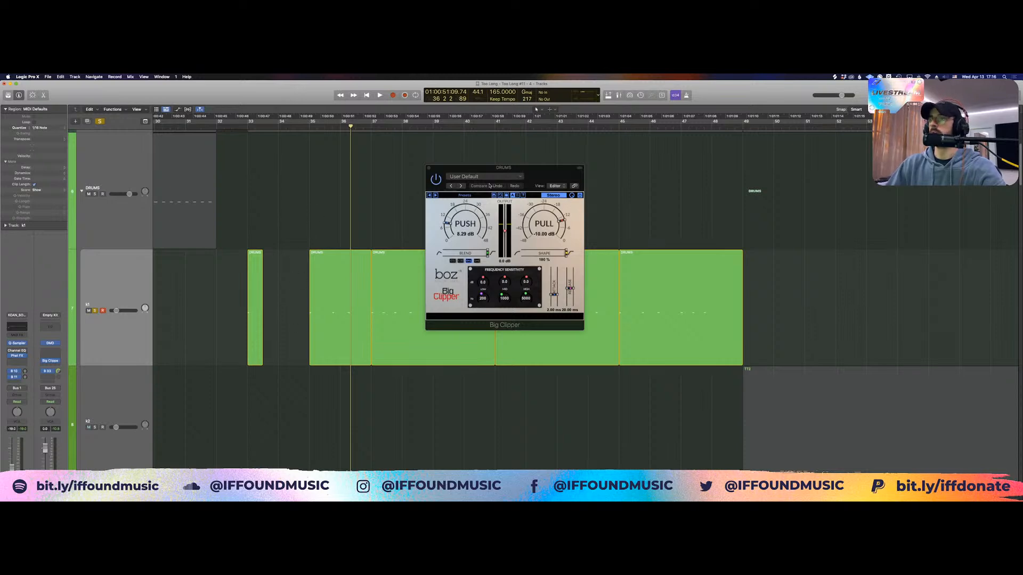
left_click(307, 230)
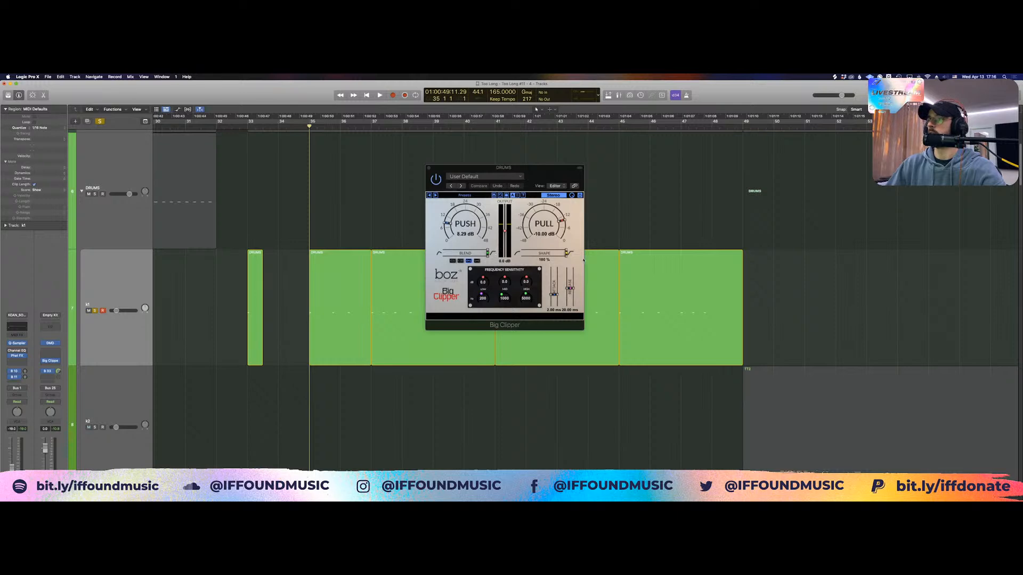
key("space")
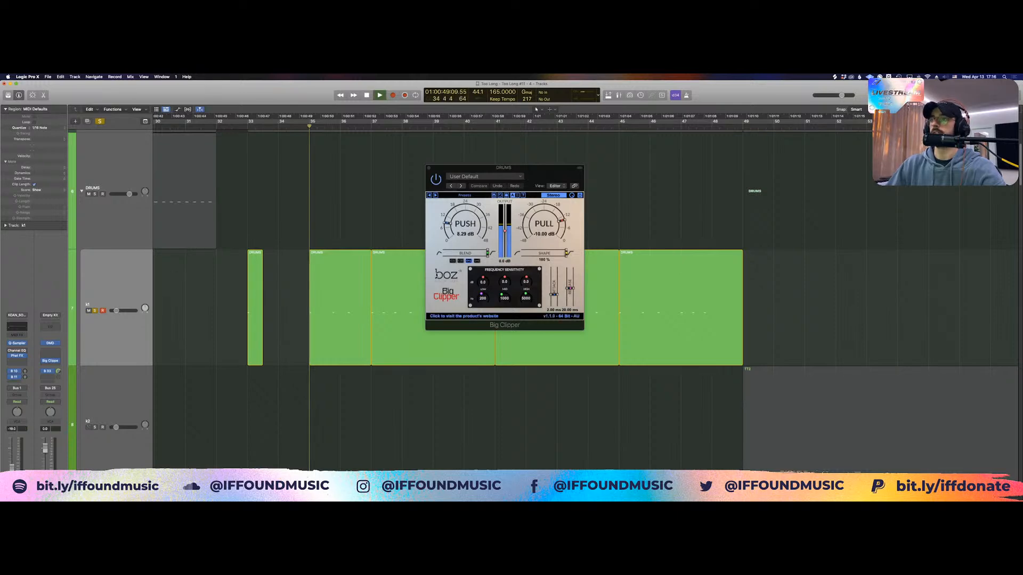
key("space")
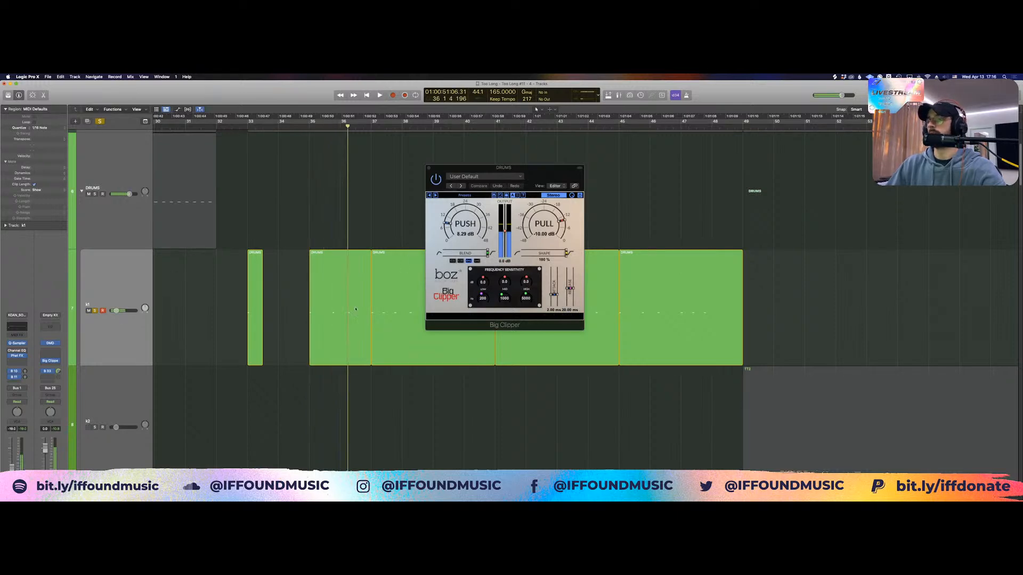
left_click(429, 168)
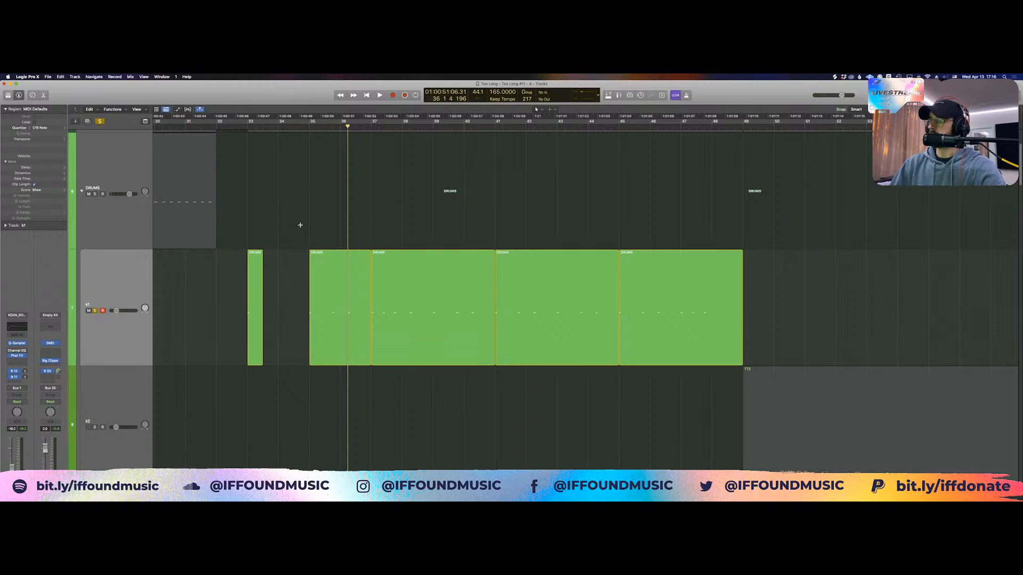
Solo the whole DRUMS track stack and play it from bar 35
key("z")
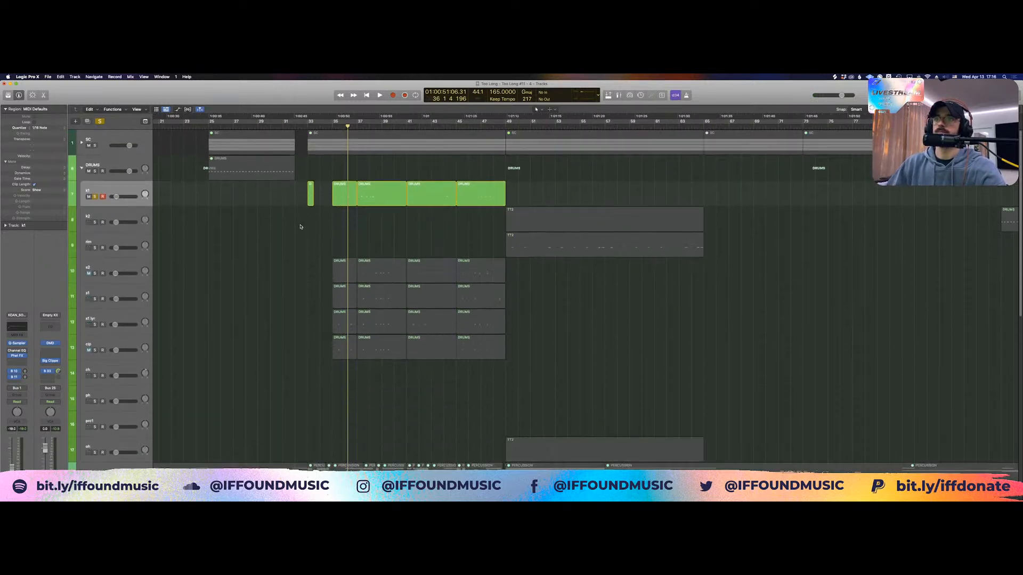
left_click(96, 171)
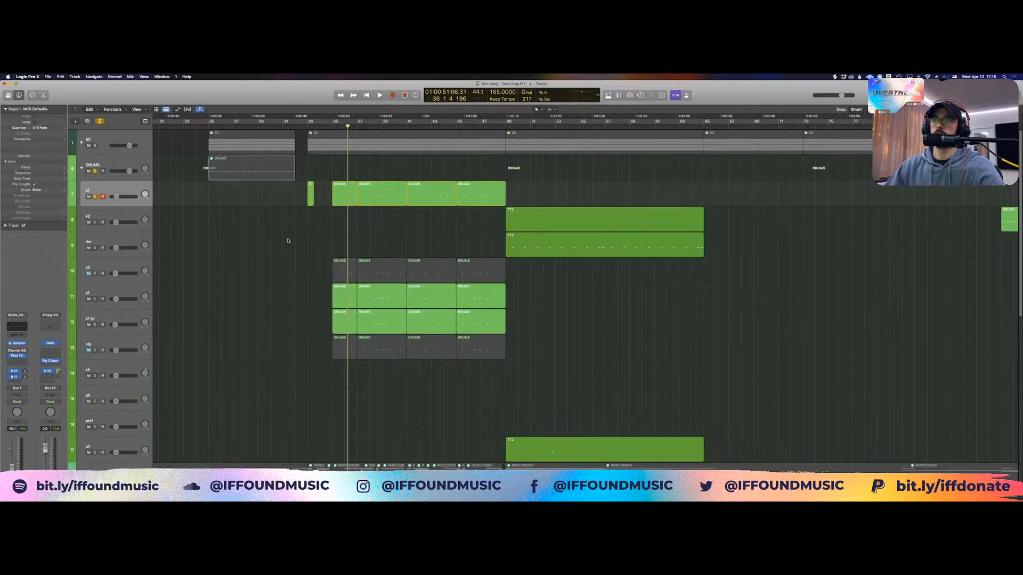
left_click(333, 127)
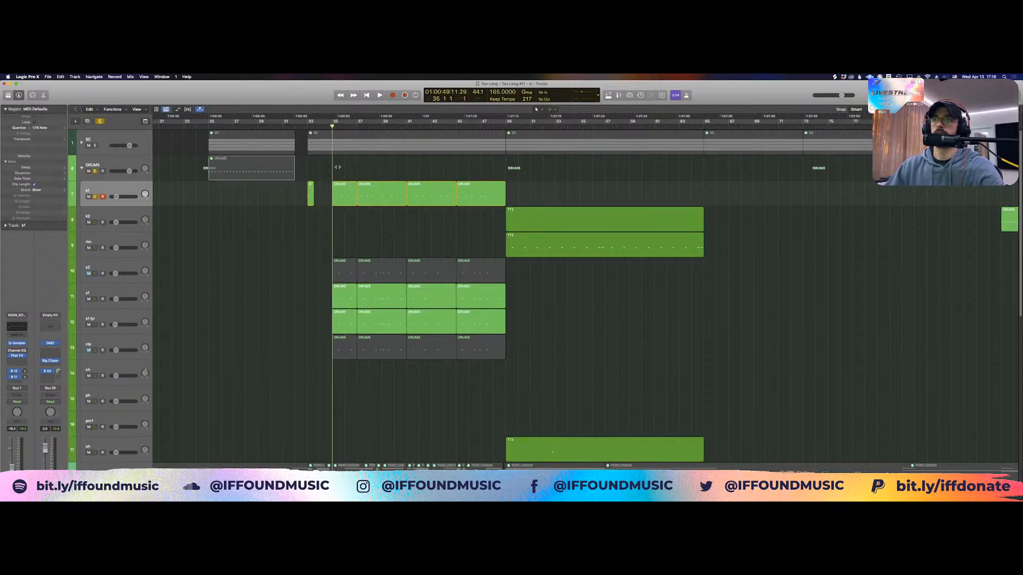
key("space")
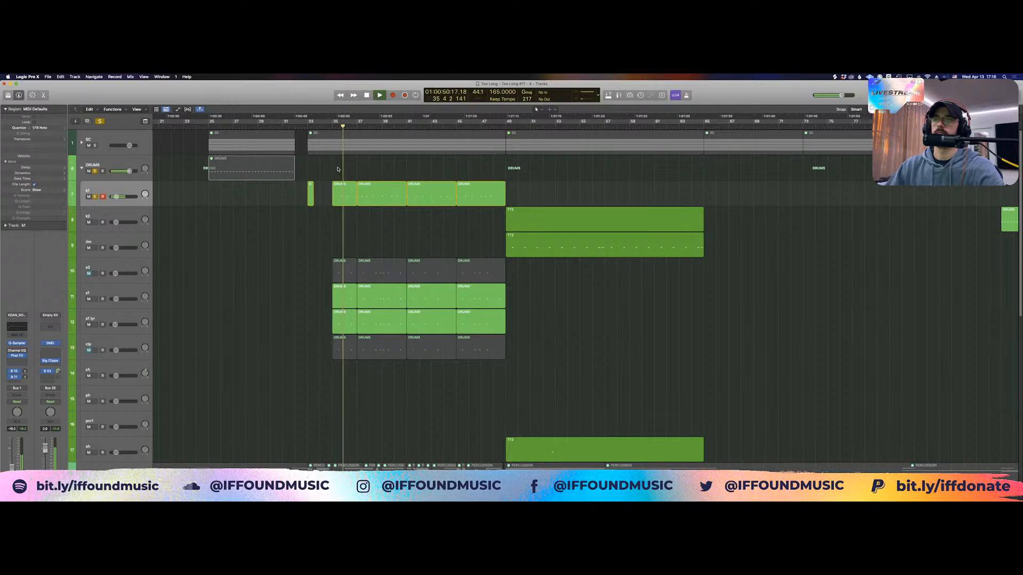
key("space")
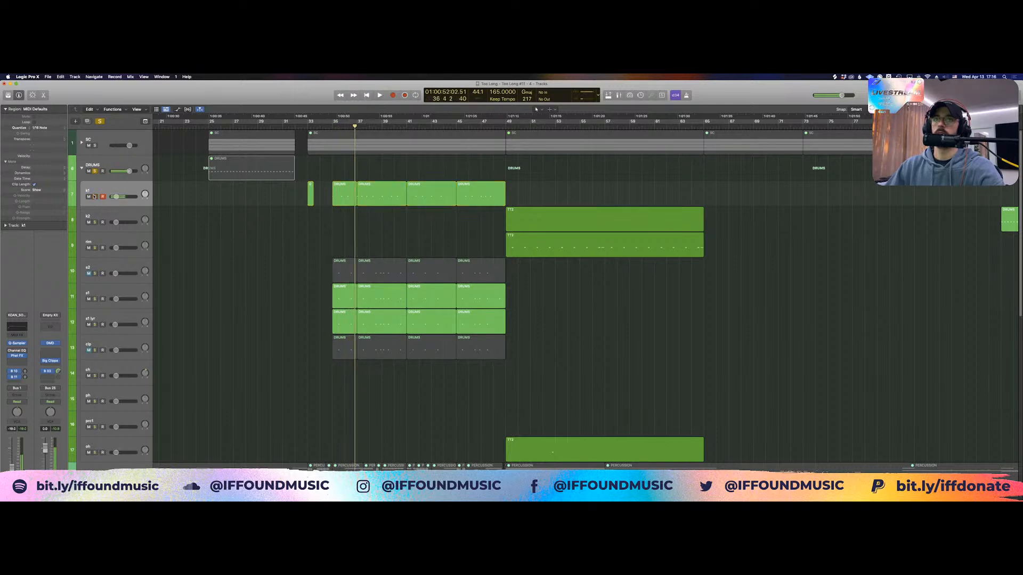
Replay the soloed drum group from bar 35 with the k1 track's own solo off
left_click(332, 126)
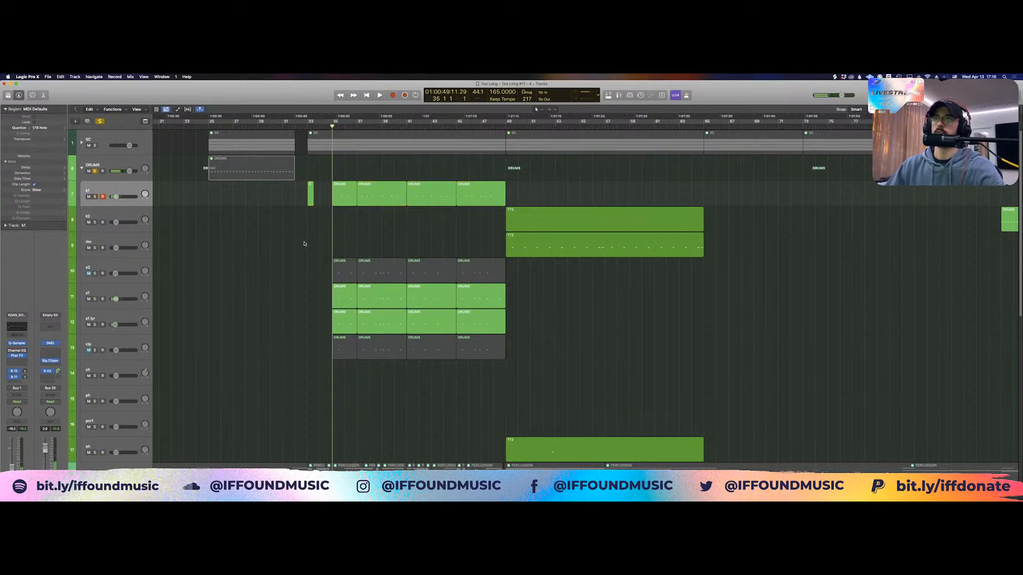
key("super+Right")
key("super+Up")
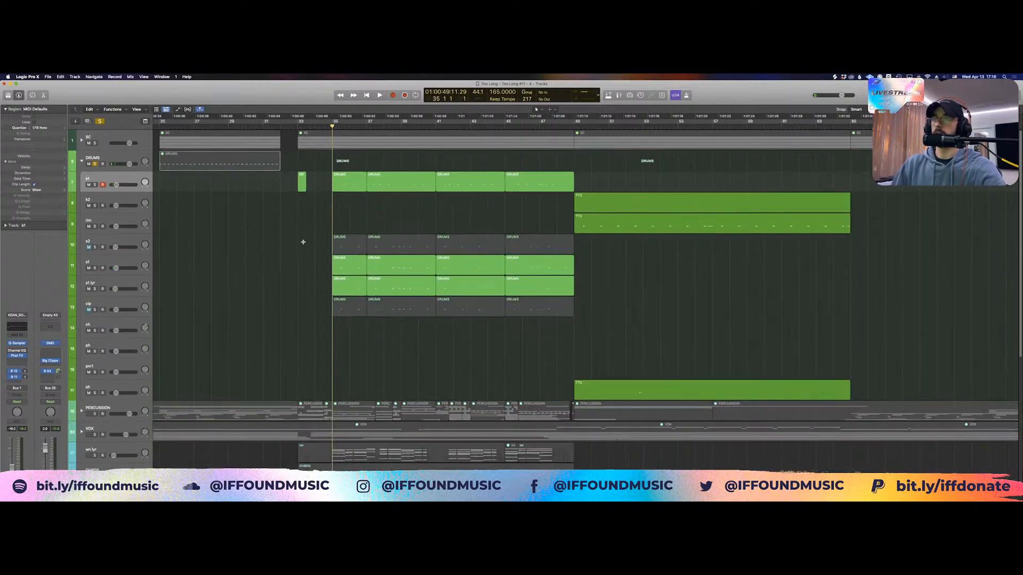
key("super+Up")
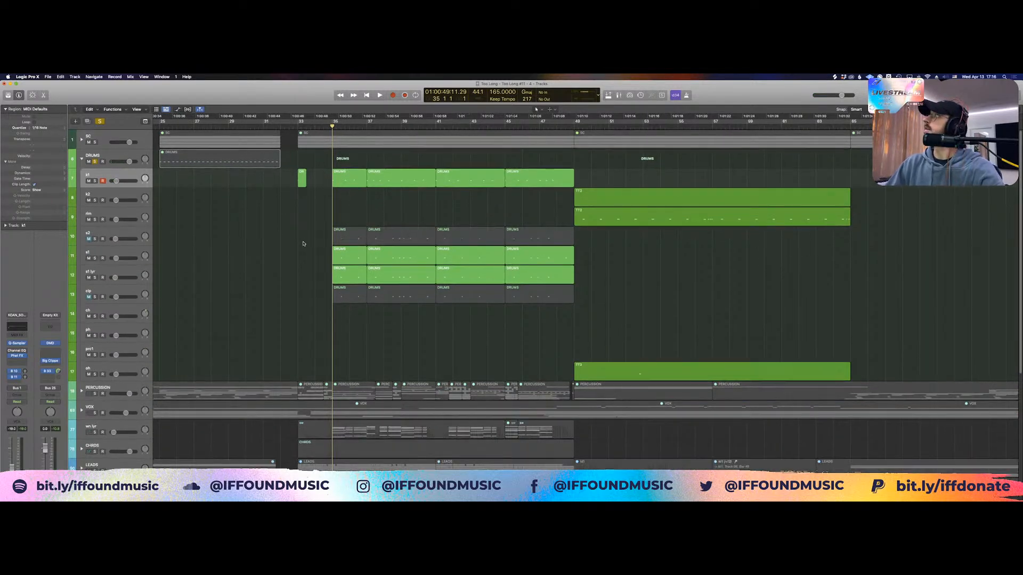
key("space")
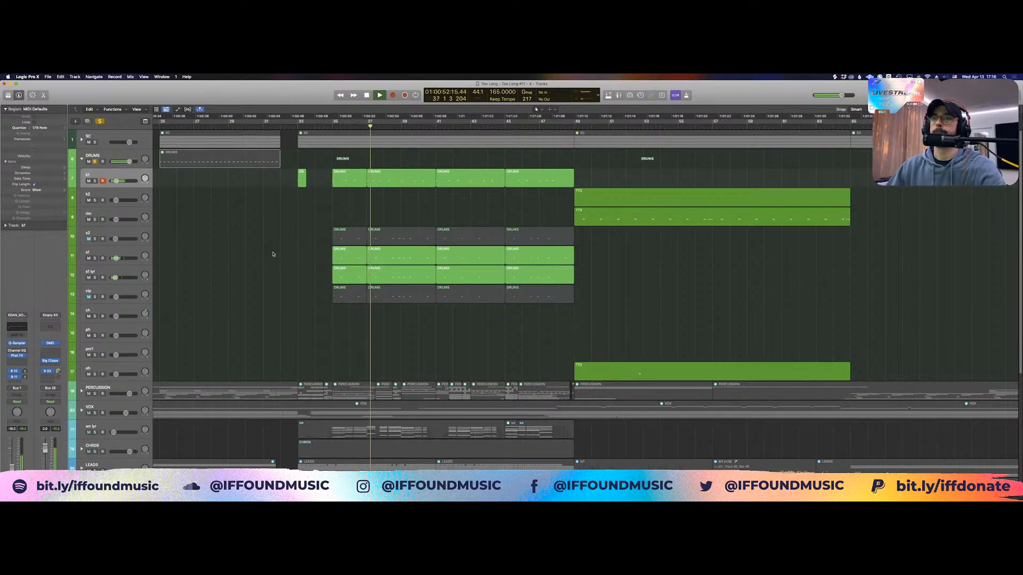
key("space")
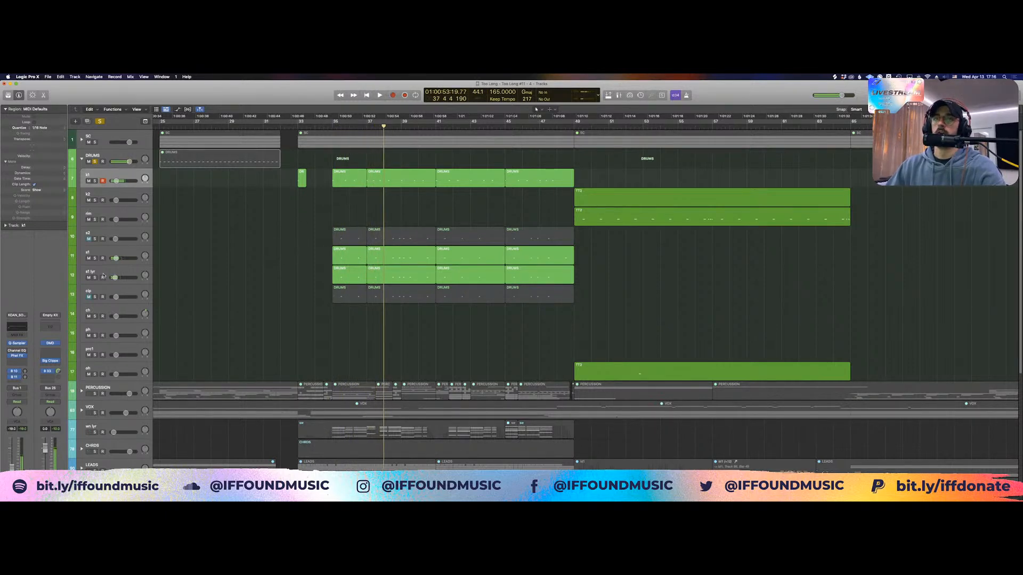
Mute the s1 lyr track, solo s1 and turn off the DRUMS stack's solo
left_click(83, 282)
left_click(89, 278)
left_click(95, 258)
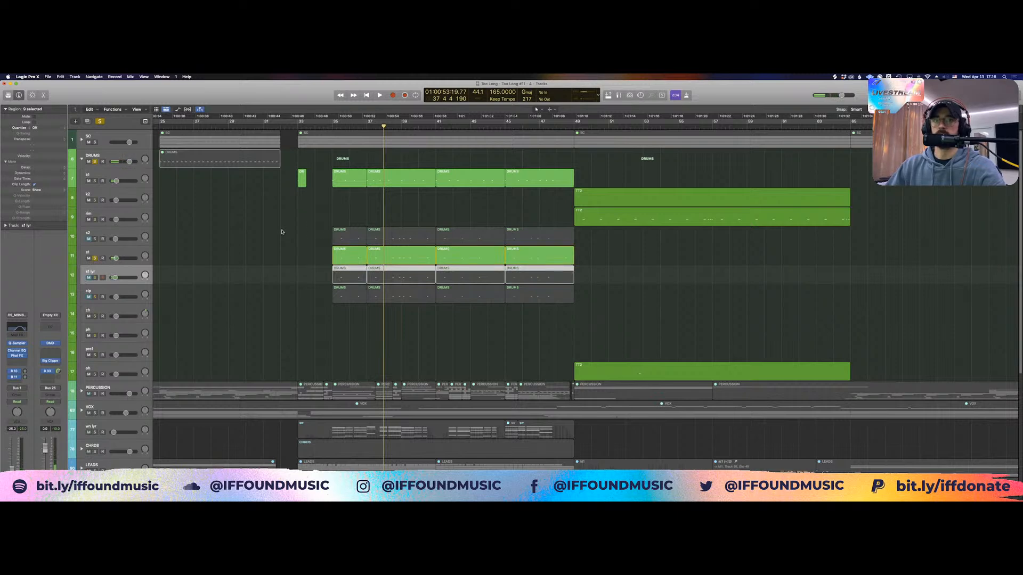
left_click(94, 162)
Play the soloed s1 snare from bar 35
left_click(380, 234)
left_click(368, 209)
left_click(334, 126)
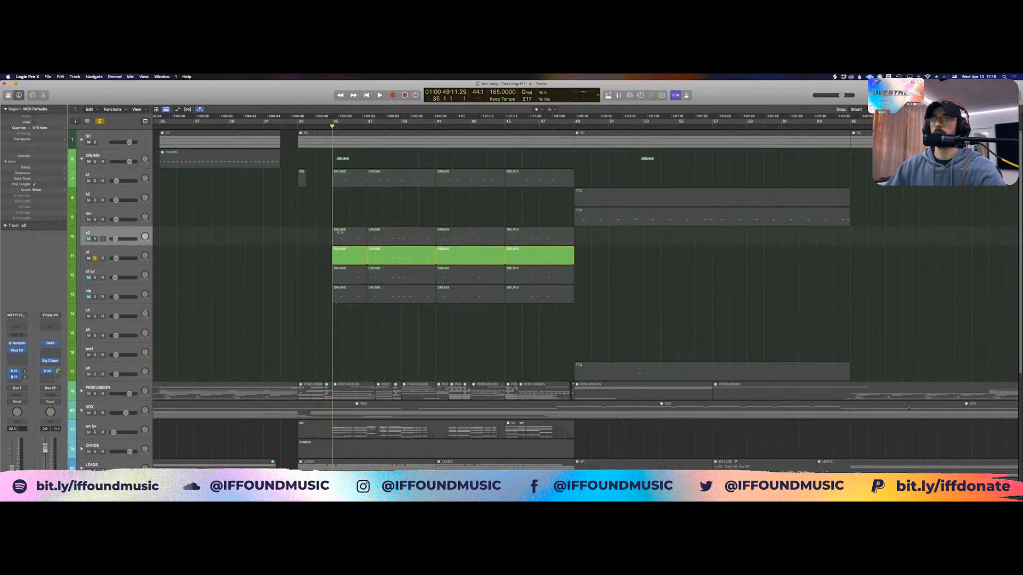
key("space")
key("z")
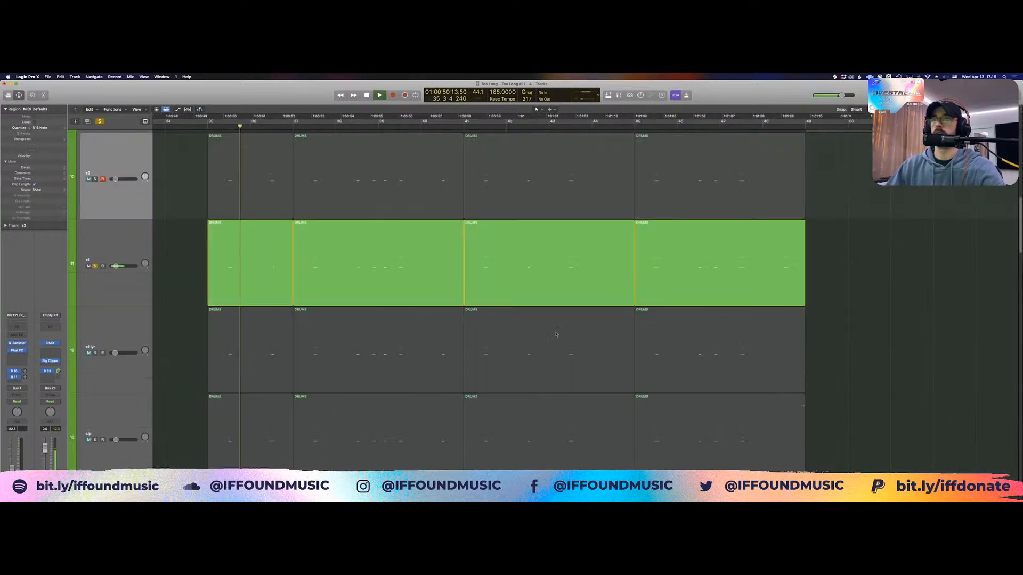
Open the Pro-Q 3 and Phat FX plug-in windows of the s1 track during playback
left_click(246, 266)
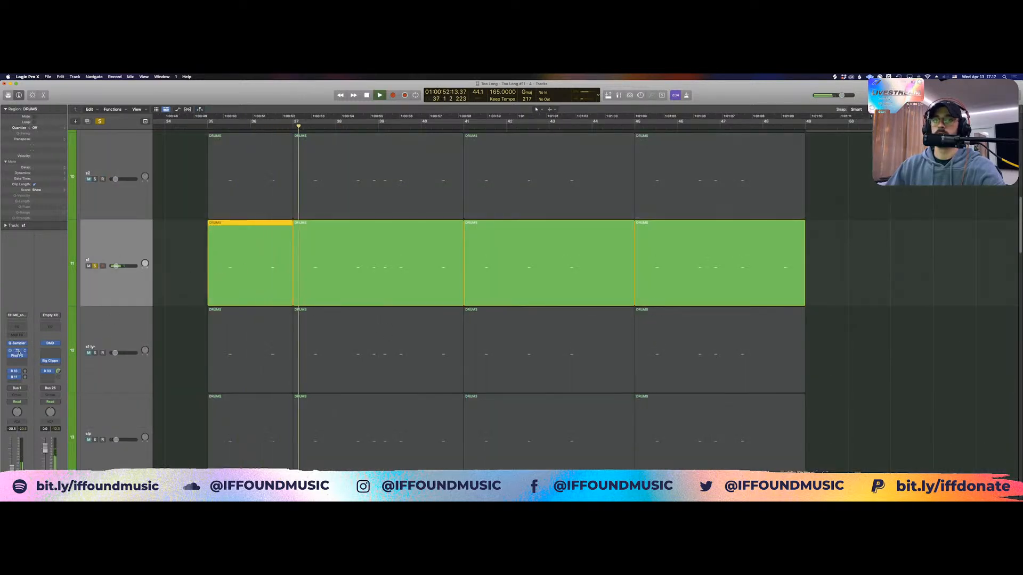
left_click(17, 355)
left_click(18, 356)
left_click(17, 344)
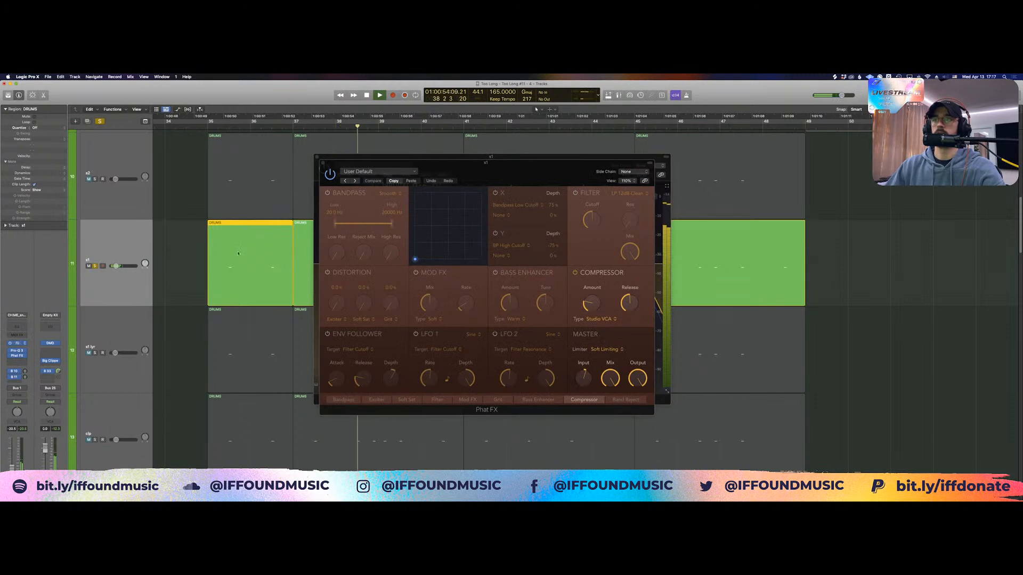
left_click_drag(477, 165, 596, 154)
left_click(447, 158)
left_click_drag(443, 165, 466, 163)
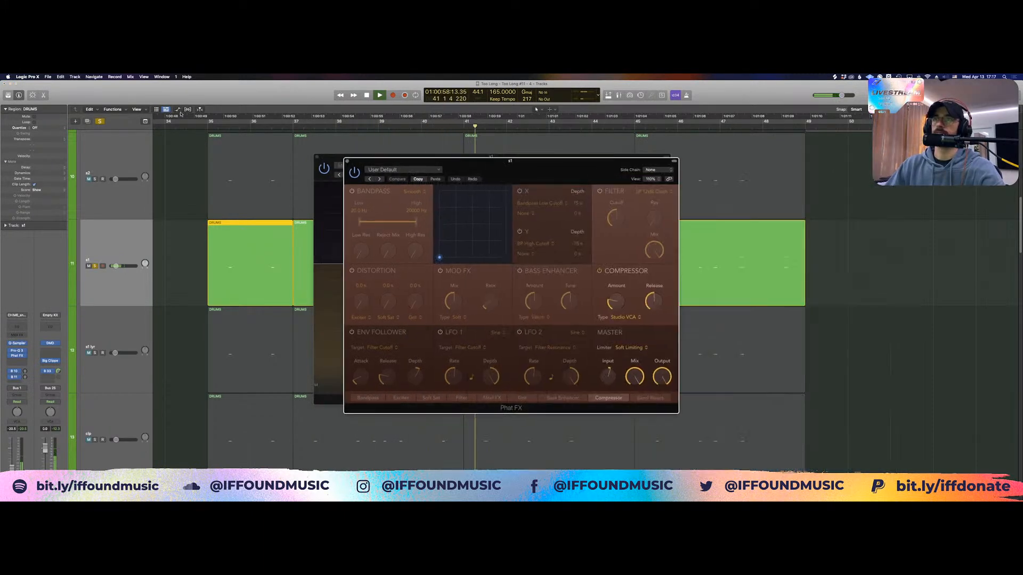
Cycle bars 35 to 49 and examine the compressor and master section of s1's Phat FX, closing its window when finished
left_click(209, 123)
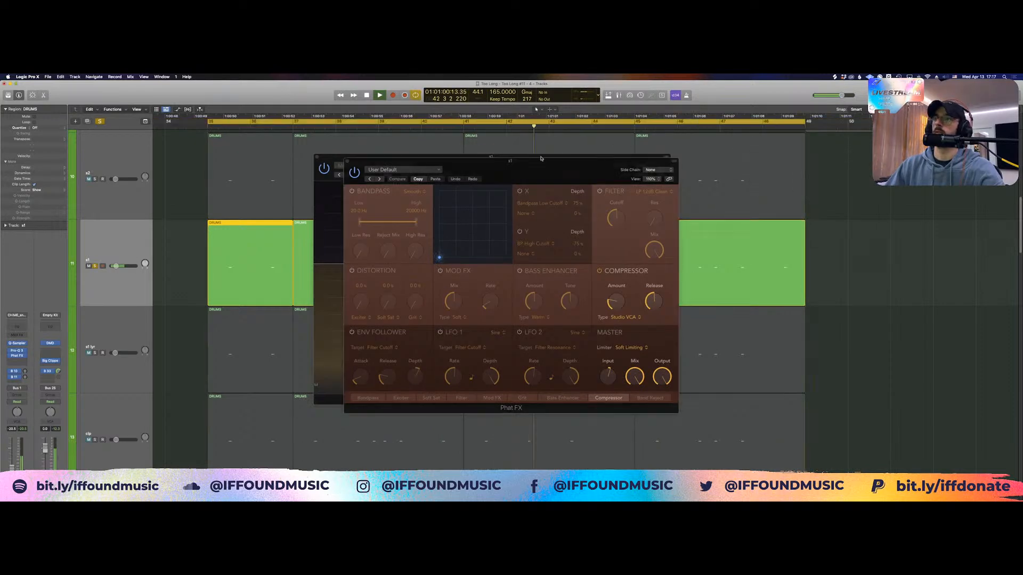
left_click_drag(541, 172, 760, 168)
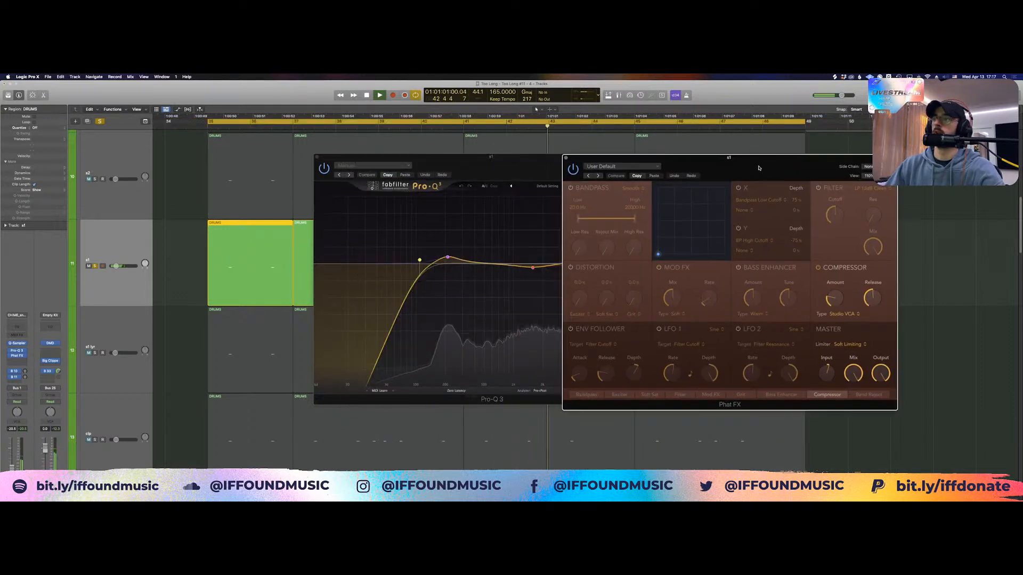
left_click(817, 309)
left_click(829, 340)
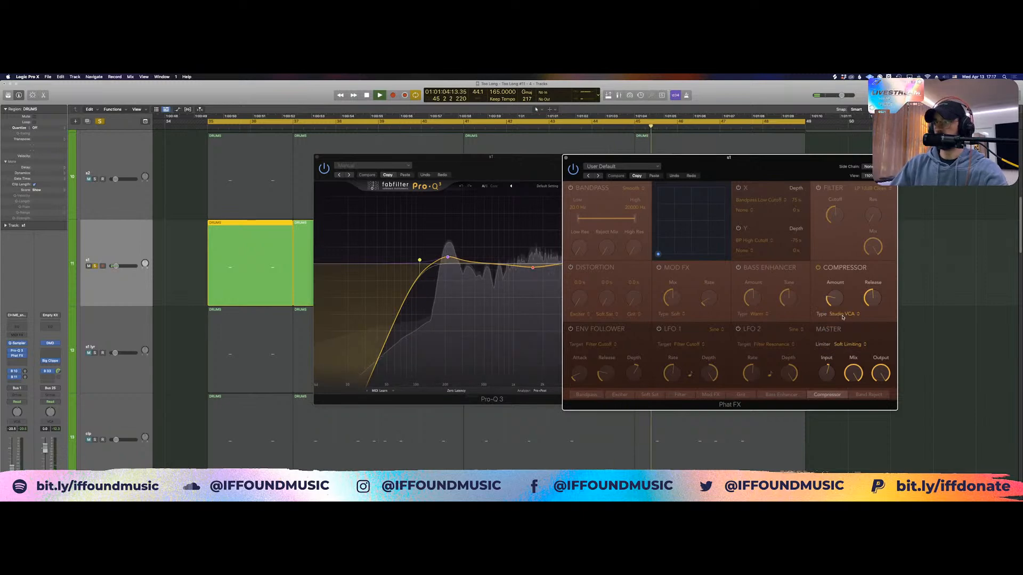
mouse_move(833, 361)
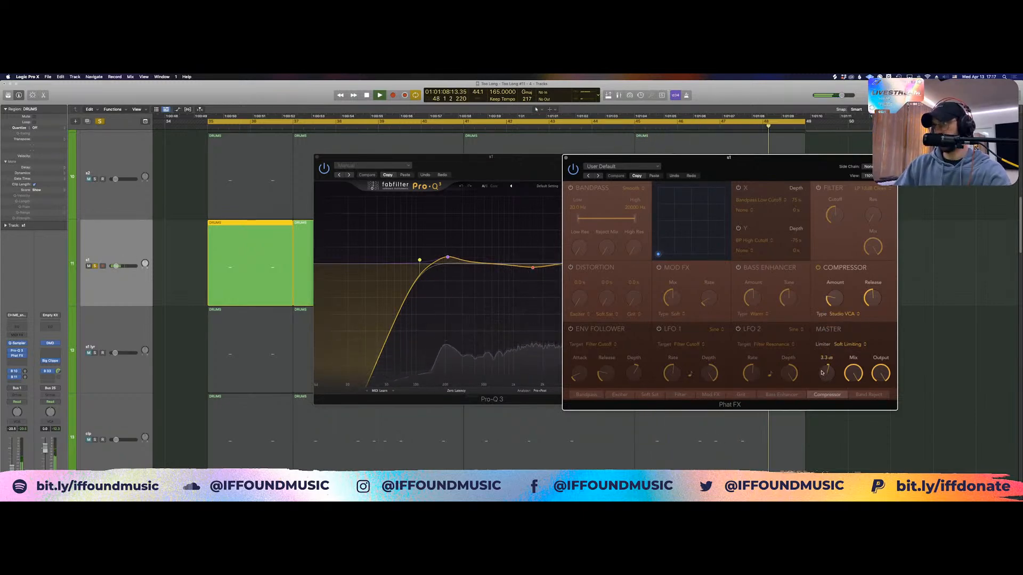
left_click(565, 158)
Examine the Pro-Q 3 curve on s1 during playback, stop, and close the plug-in window
left_click_drag(560, 160, 536, 159)
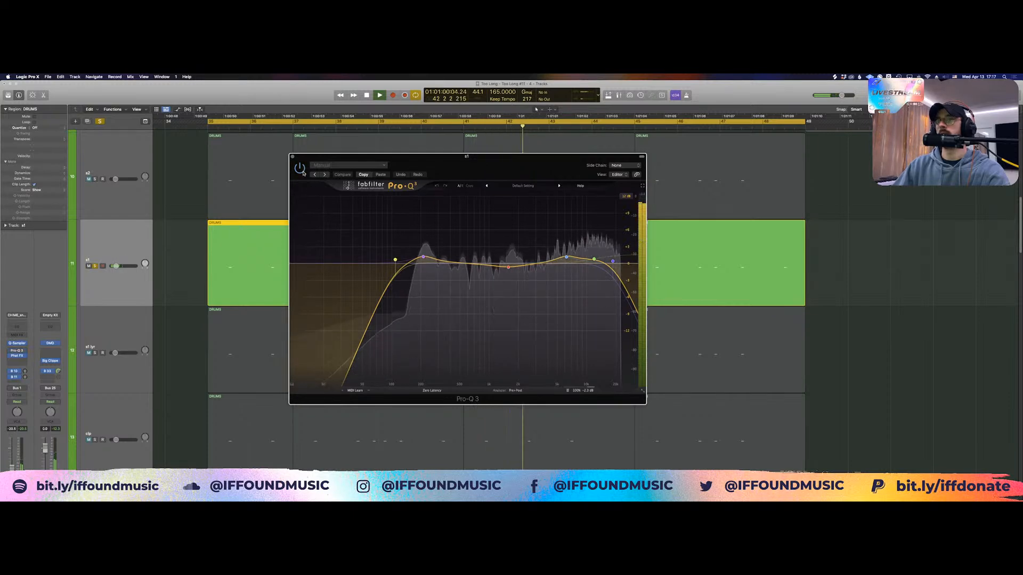
key("space")
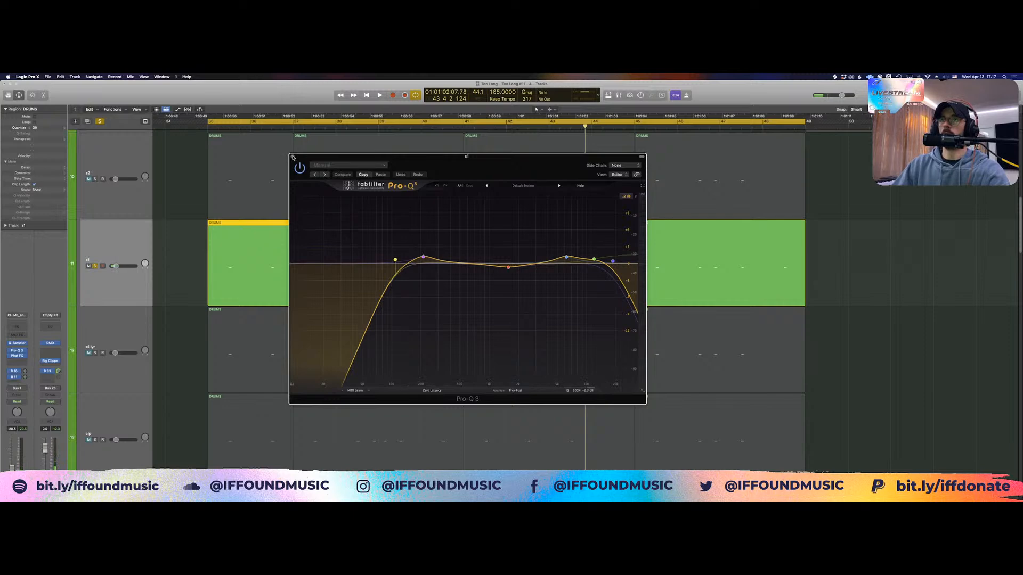
left_click(292, 157)
Solo the s1 lyr track in place of s1 and play it over the cycled bars
left_click(195, 238)
scroll(196, 238, "down", 5)
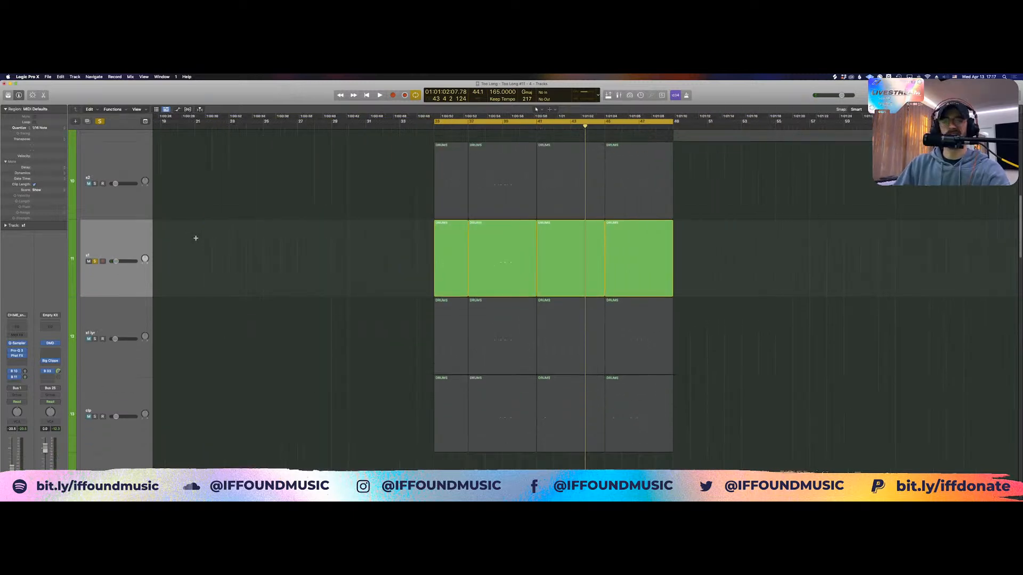
key("super+Up")
key("super+Up")
key("super+Up")
key("super+Up")
key("super+Up")
key("super+Up")
key("super+Up")
key("super+Left")
key("super+Up")
key("super+Up")
key("super+Up")
key("super+Up")
key("super+Up")
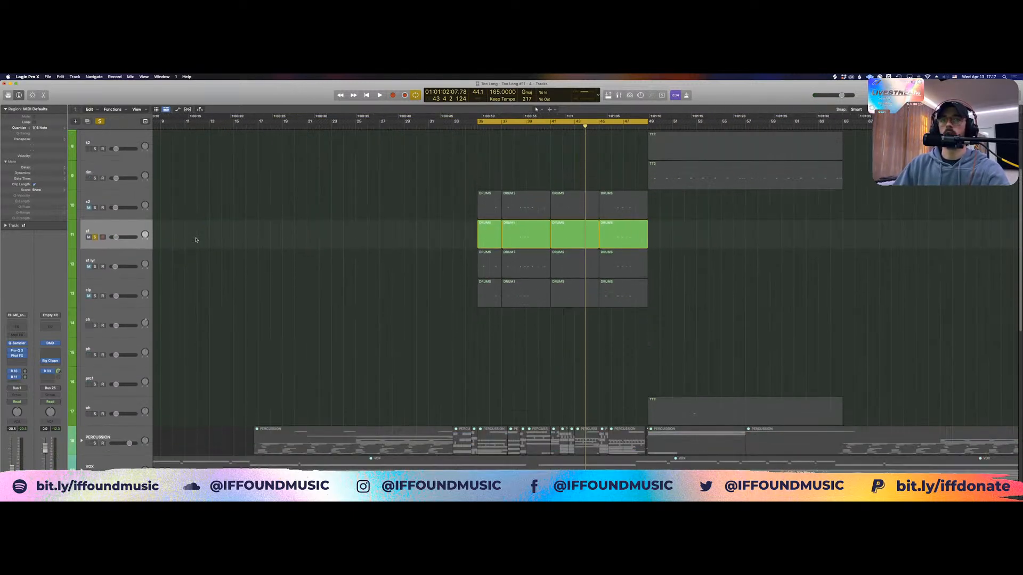
left_click(96, 268)
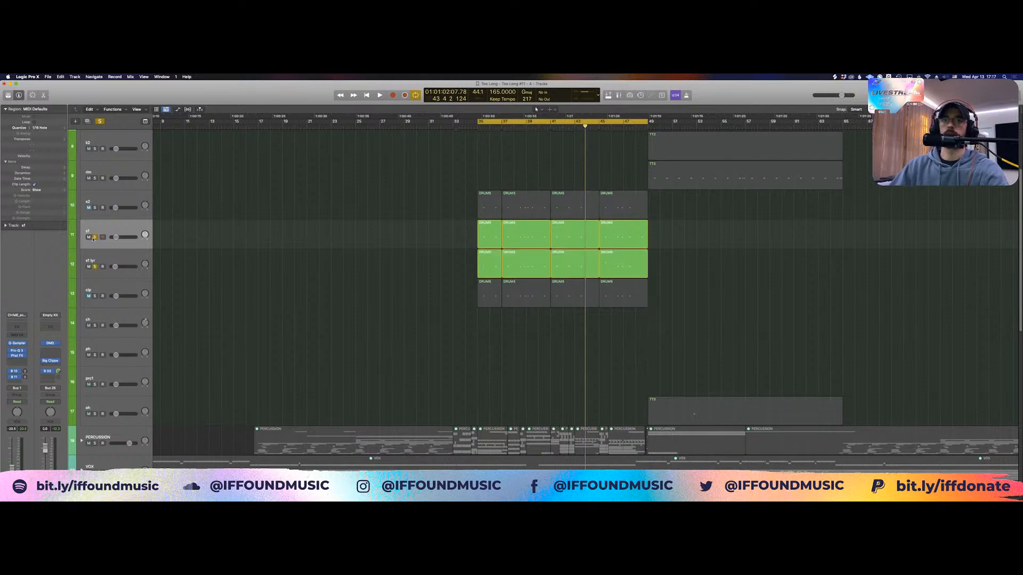
key("space")
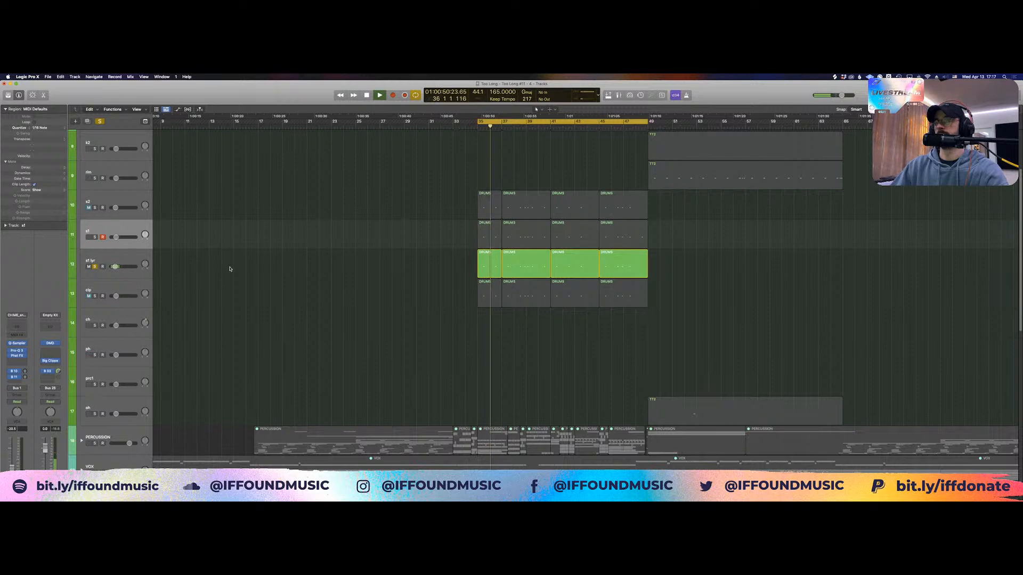
Compare the s1 snare with and without the s1 lyr layer during playback, leaving both tracks soloed
left_click(101, 243, "shift")
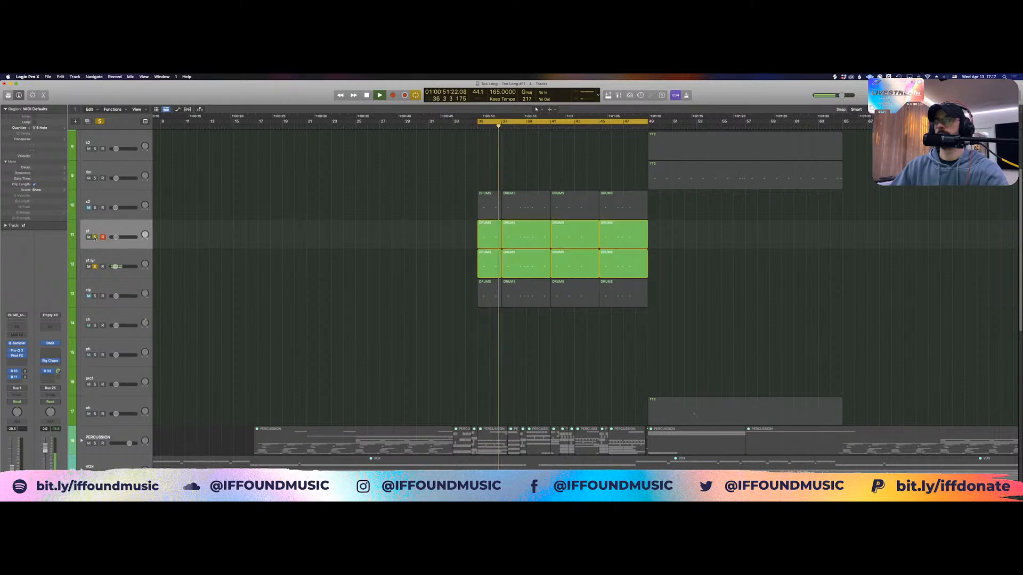
left_click(95, 268)
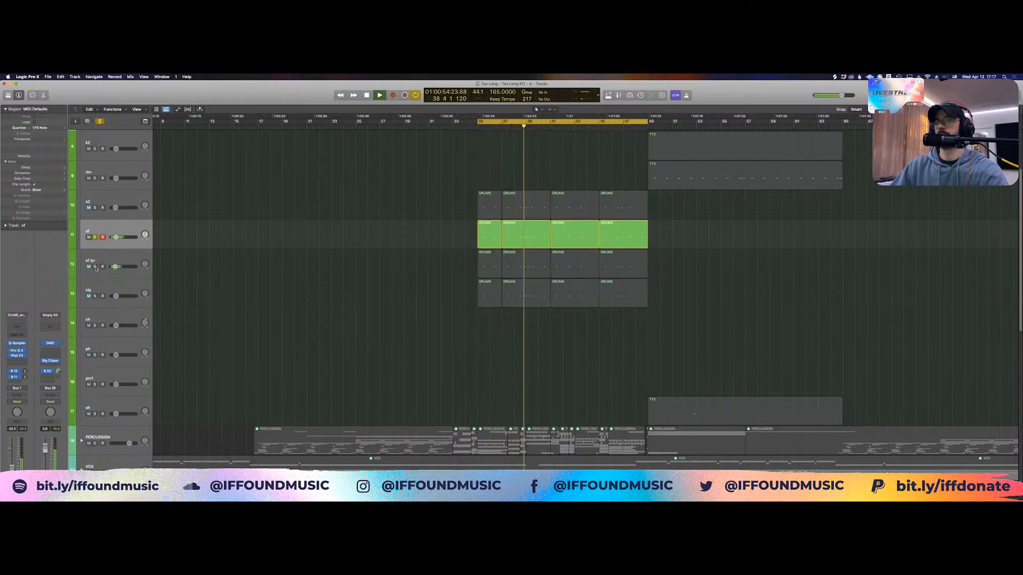
left_click(96, 267)
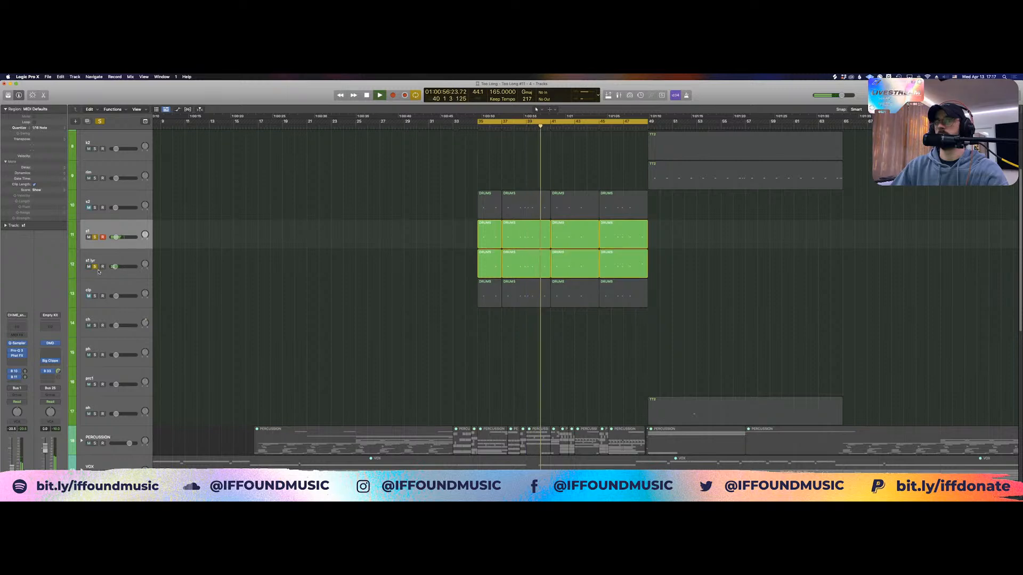
key("space")
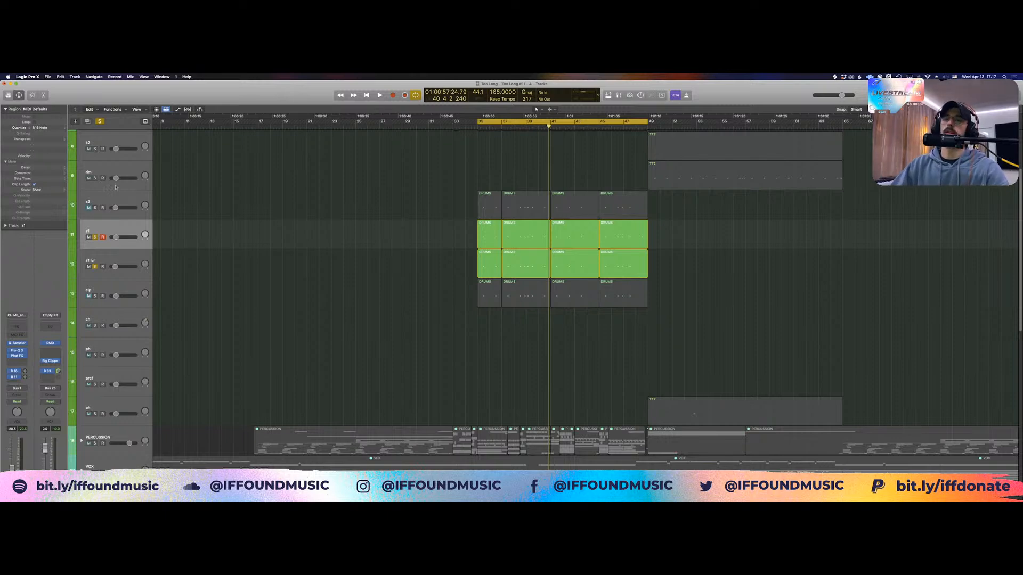
Examine the Channel EQ on the s1 lyr track, close its window, and reselect the s1 track
left_click(116, 258)
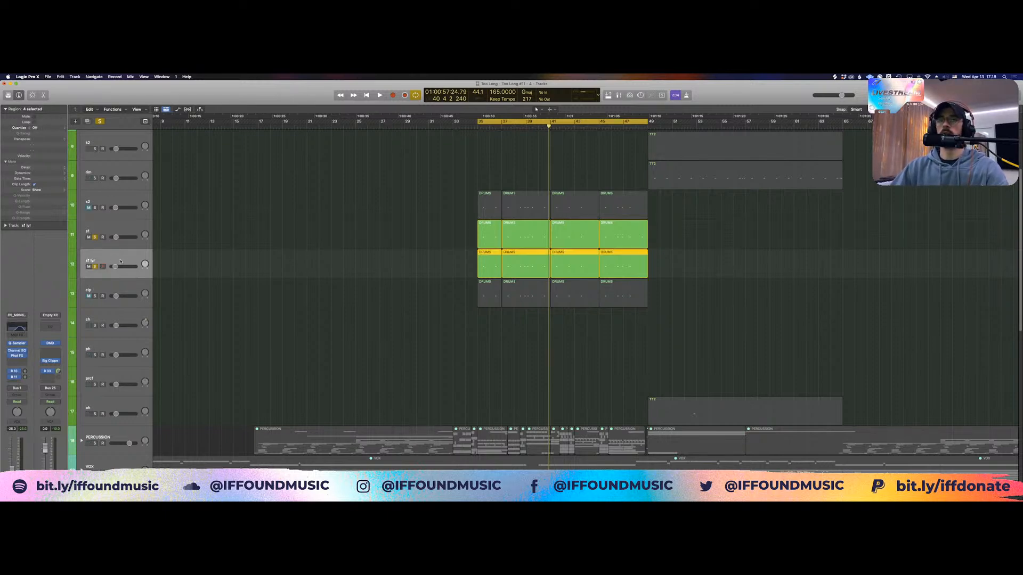
left_click(120, 260)
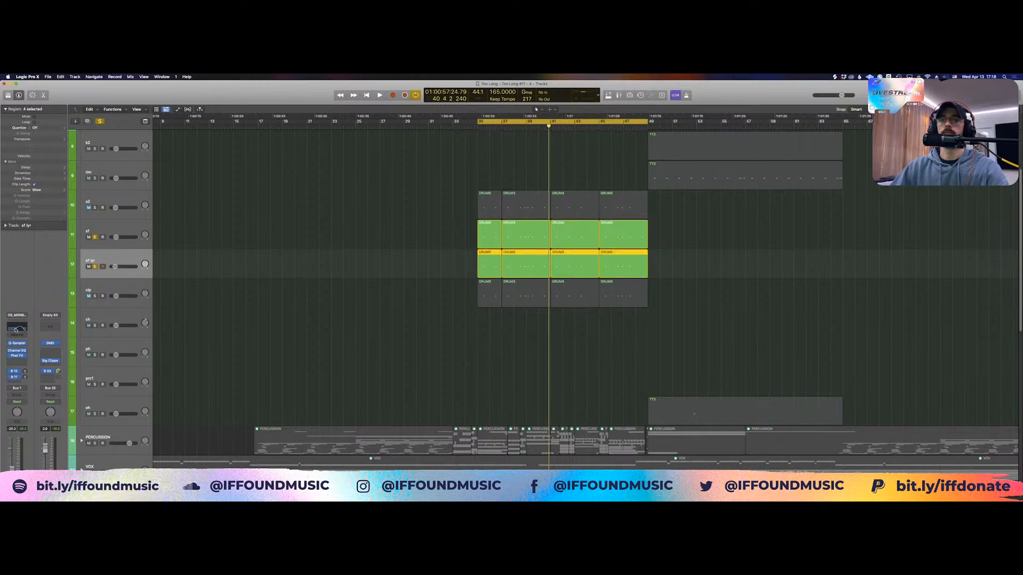
left_click(16, 329)
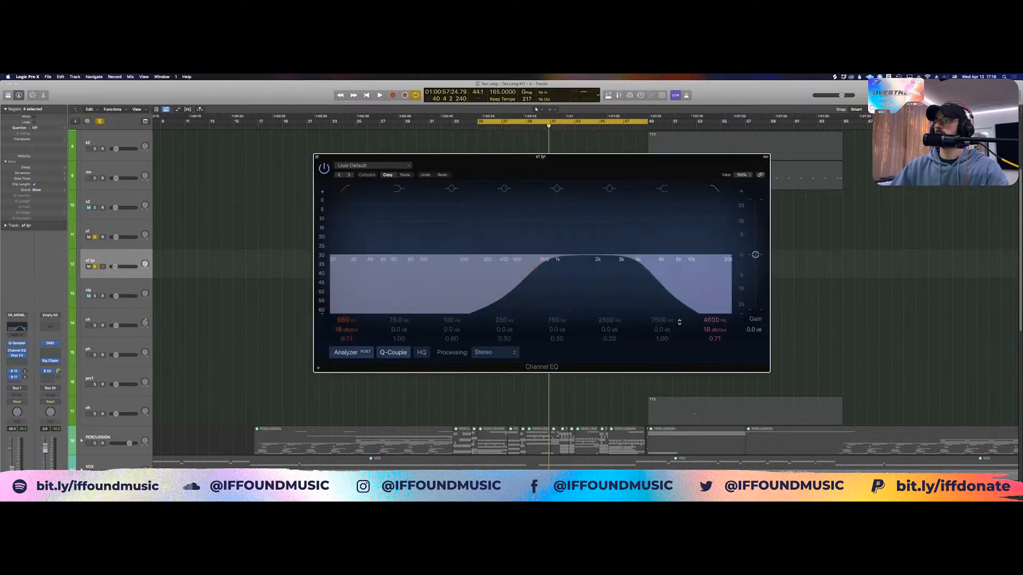
left_click(317, 157)
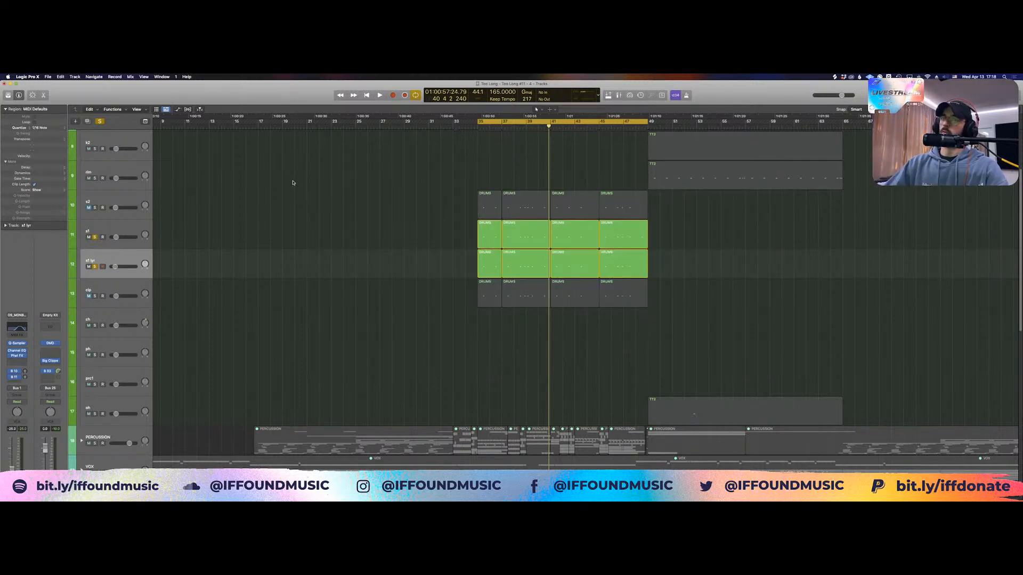
left_click(123, 228)
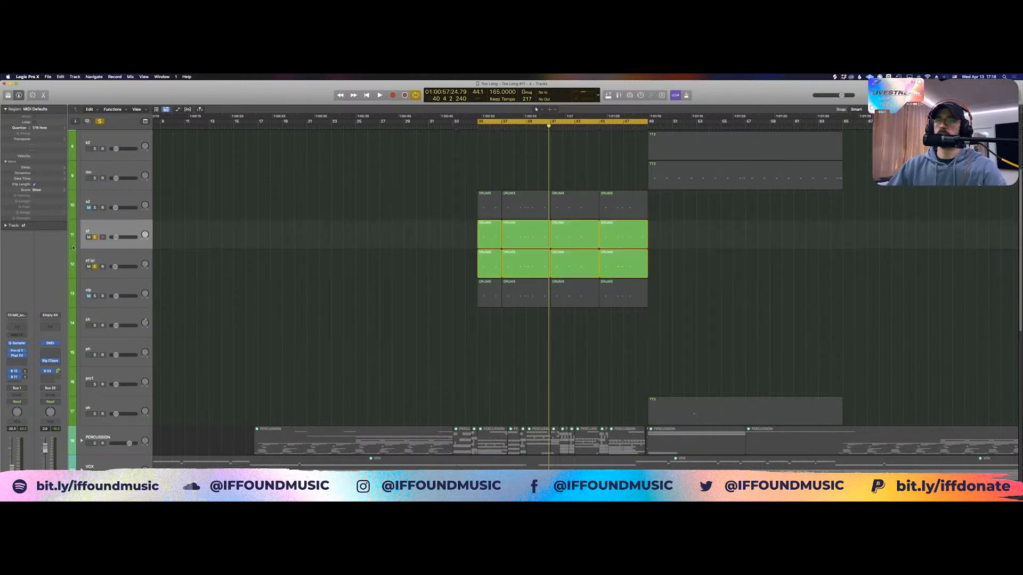
Examine the Pro-Q 3 curve on the s1 track, including its mid-range cut band, and close the plug-in window
left_click(18, 343)
left_click(18, 344)
left_click(18, 344)
left_click(18, 344)
left_click(18, 350)
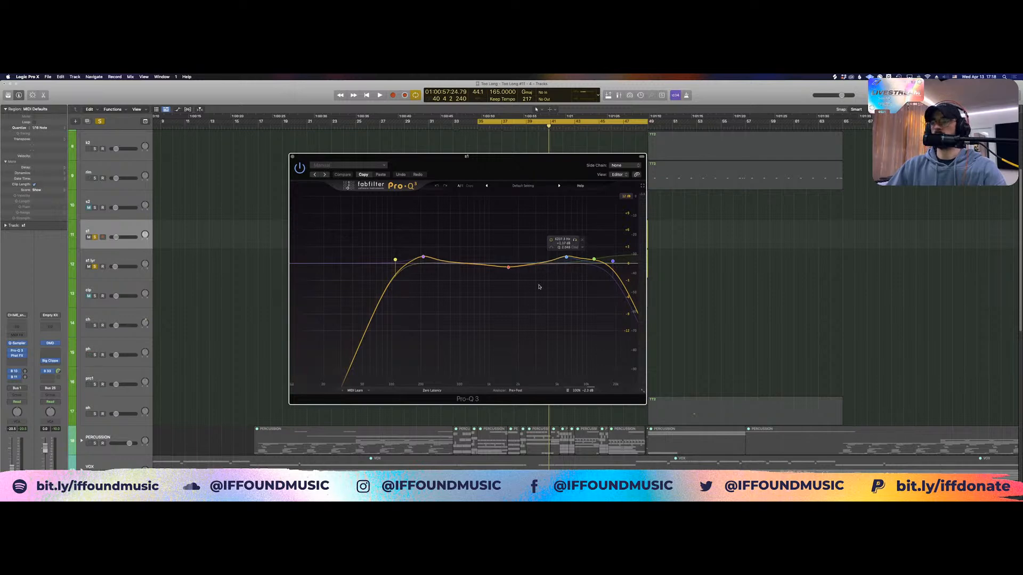
left_click(508, 268)
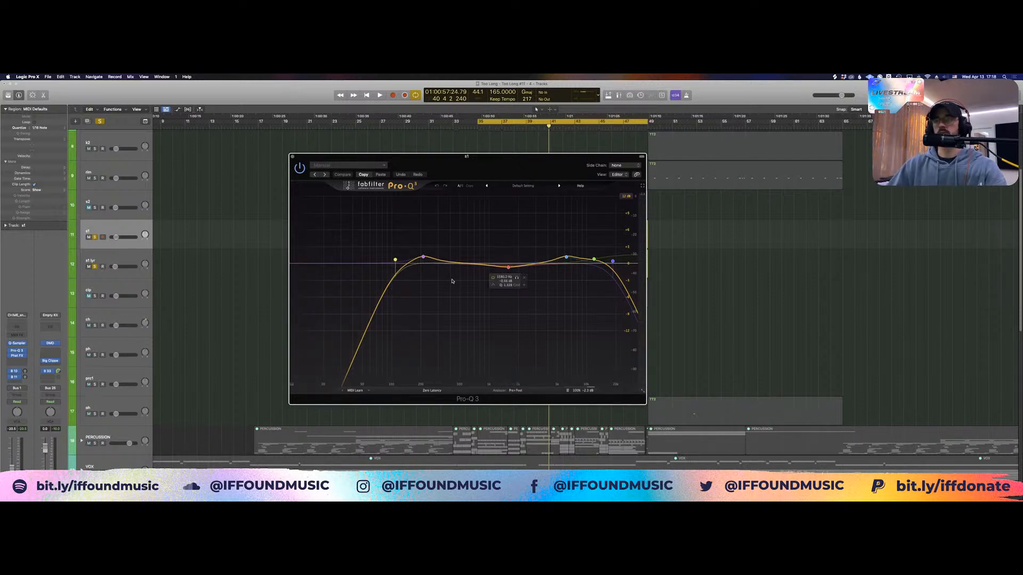
left_click(292, 157)
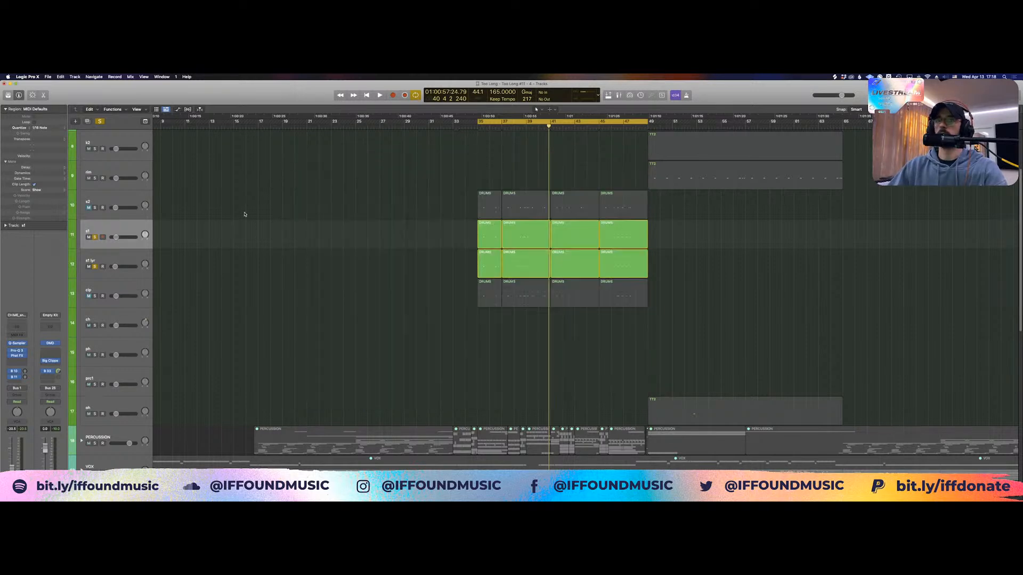
Switch the solo from s1 and s1 lyr to clp, and clear it so that no track is soloed
left_click(94, 296)
left_click(94, 237)
left_click(95, 266)
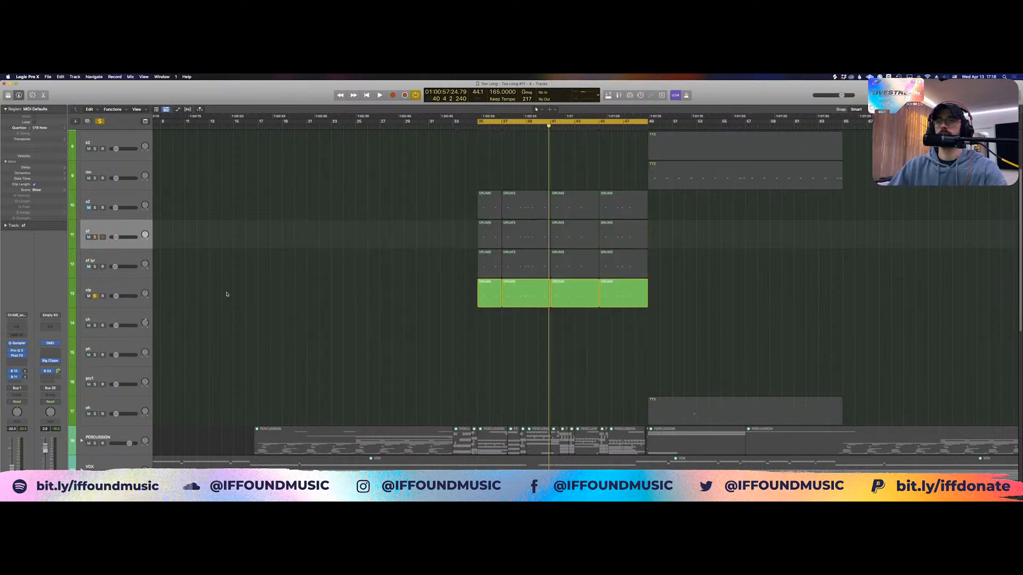
left_click(95, 296)
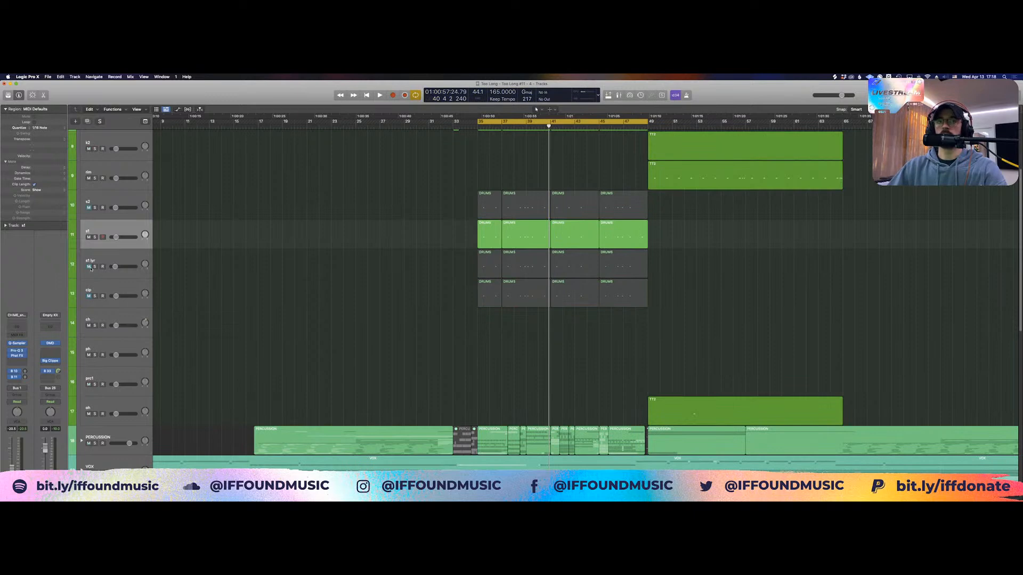
Unmute the s1 lyr and clp tracks, mute both again, and try playing the cycled bars
left_click(89, 266)
left_click(89, 296)
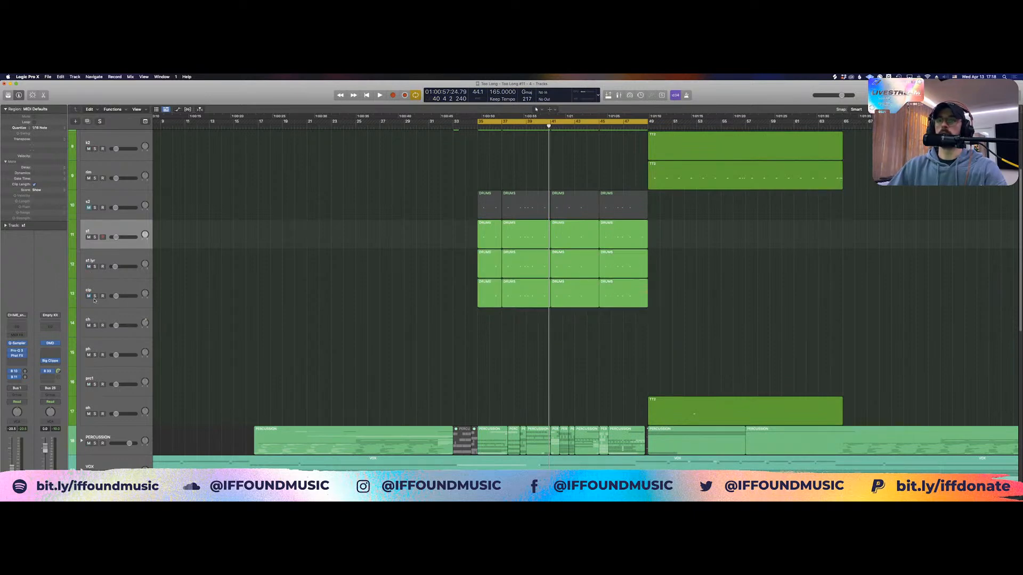
left_click(89, 296)
left_click(89, 266)
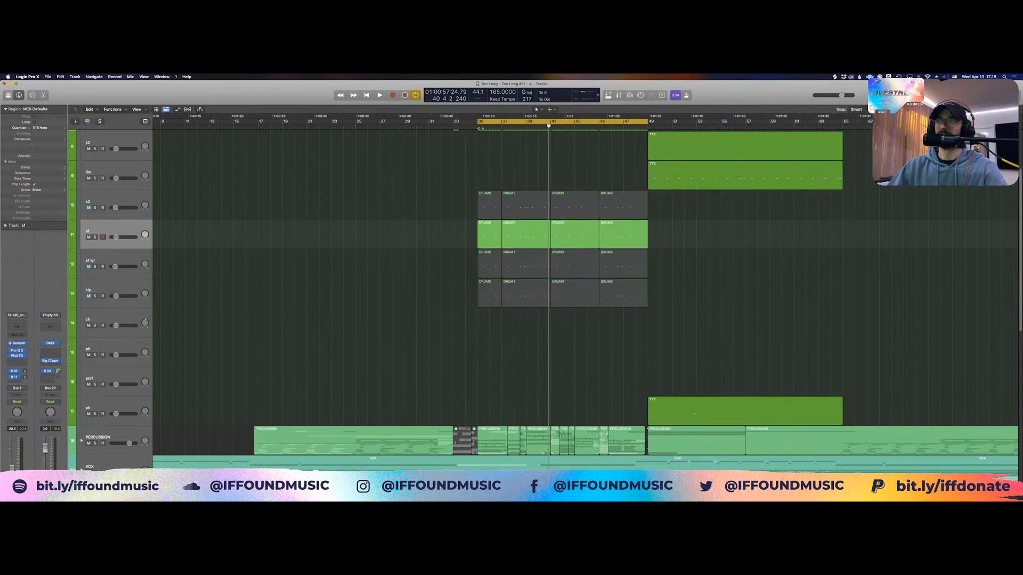
key("space")
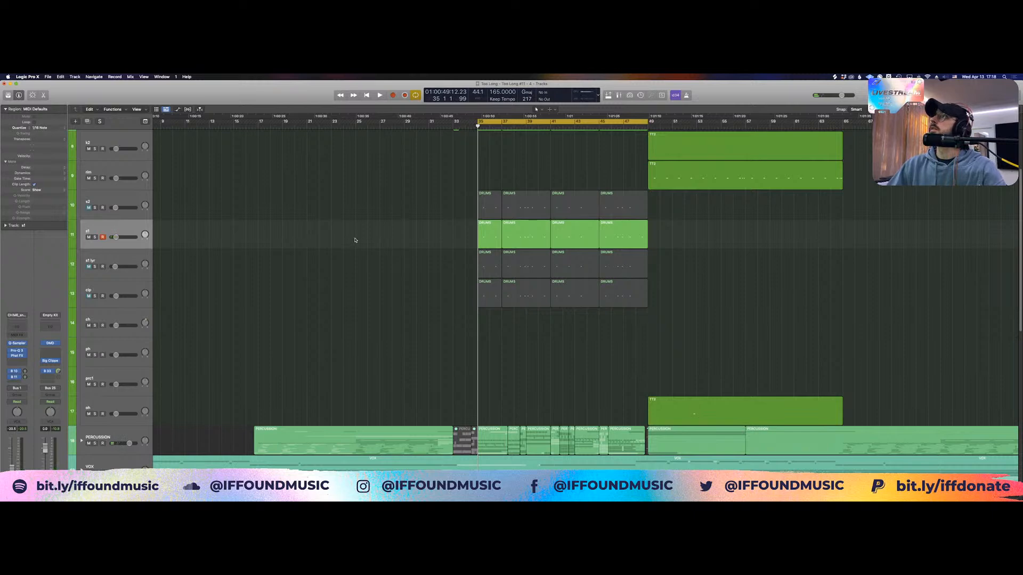
key("z")
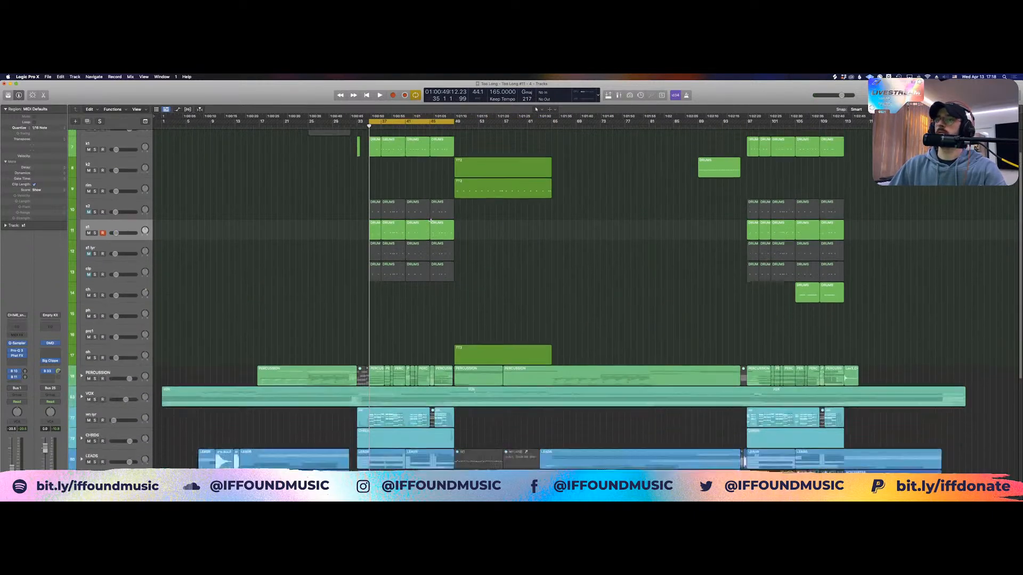
left_click(372, 220)
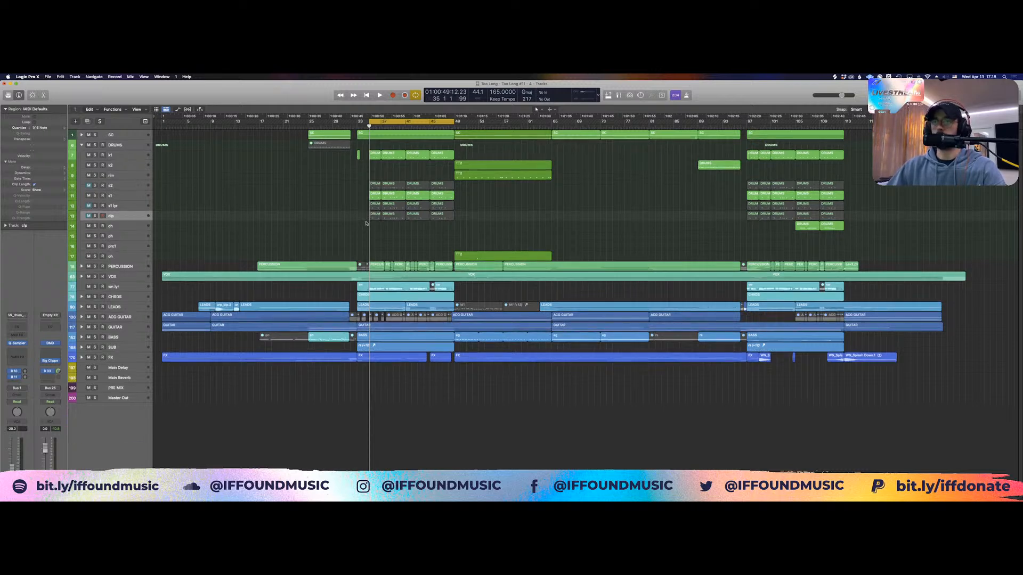
left_click(377, 189)
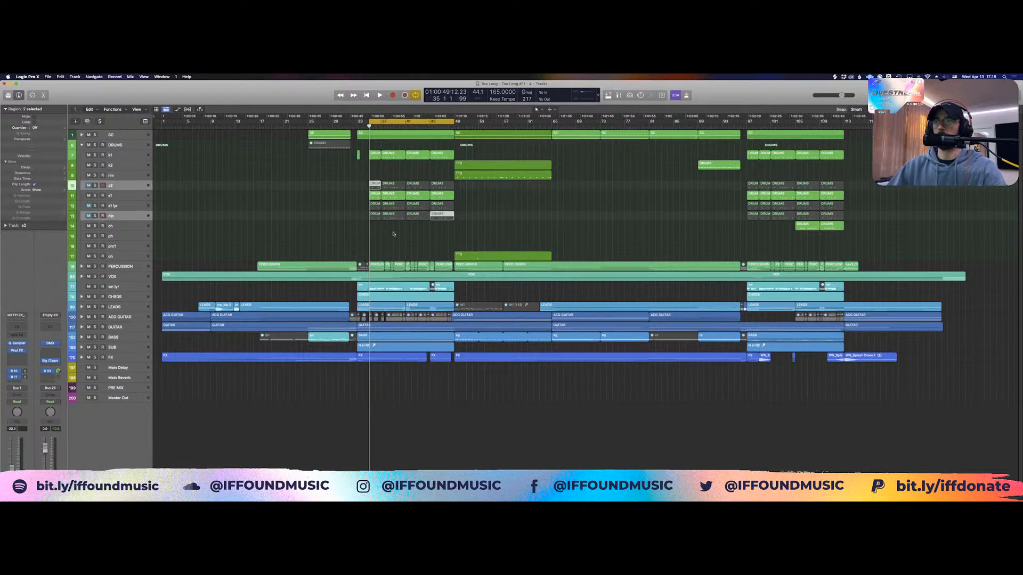
Reopen the Too Long project from the recent projects, closing the current one without saving
left_click(48, 77)
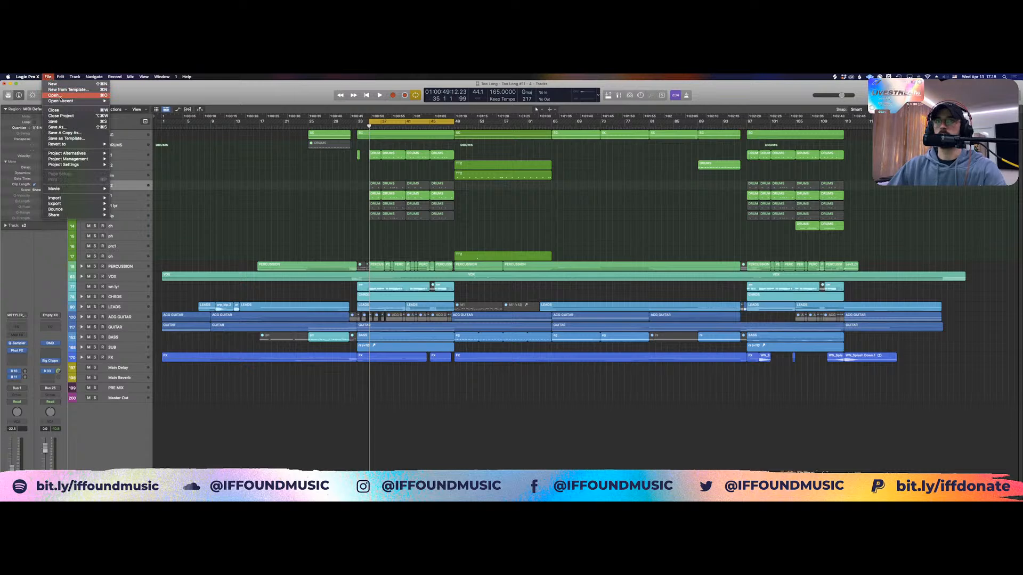
mouse_move(85, 101)
left_click(166, 103)
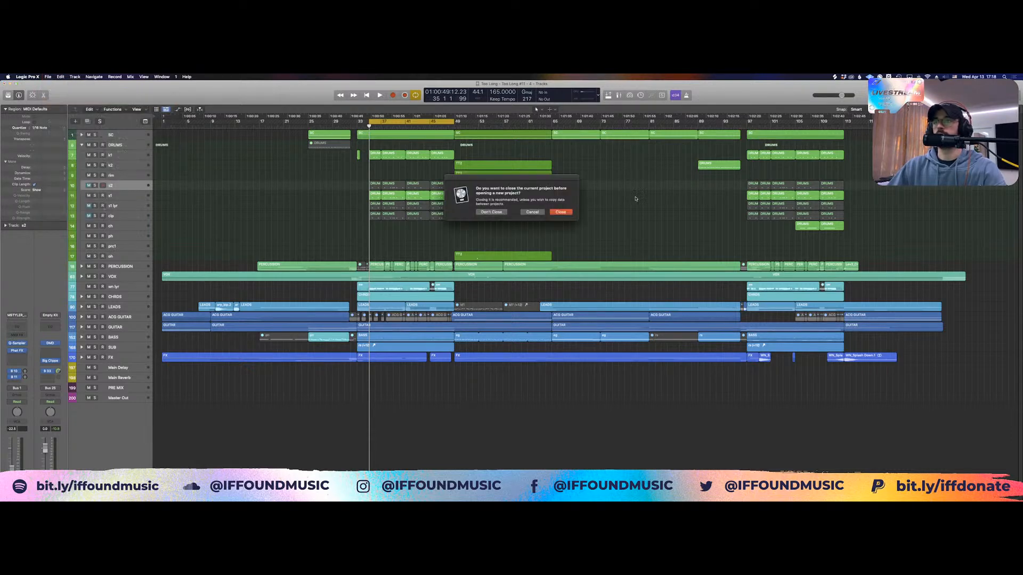
left_click(560, 212)
left_click(499, 211)
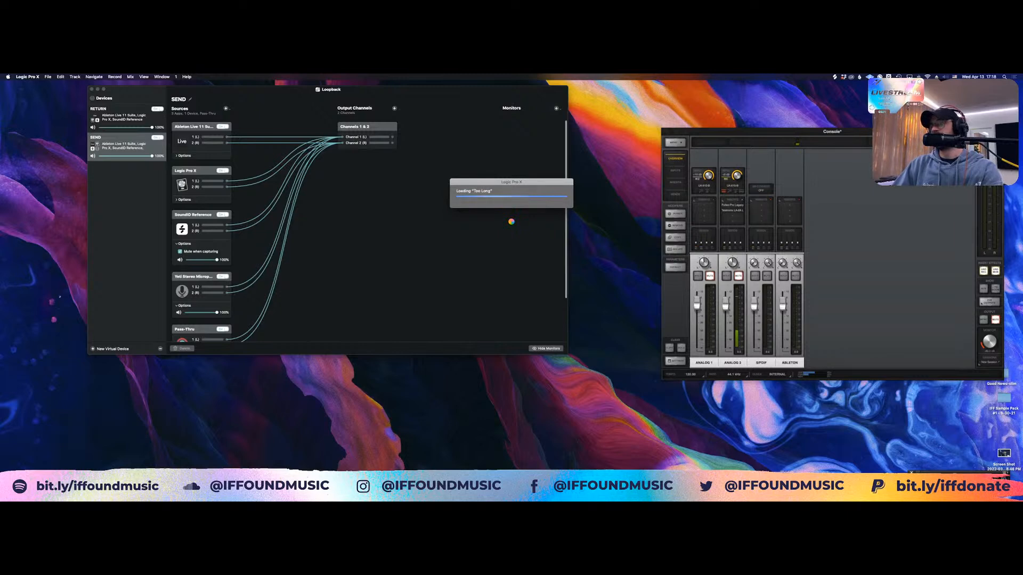
key("super+alt+Escape")
key("Return")
key("Return")
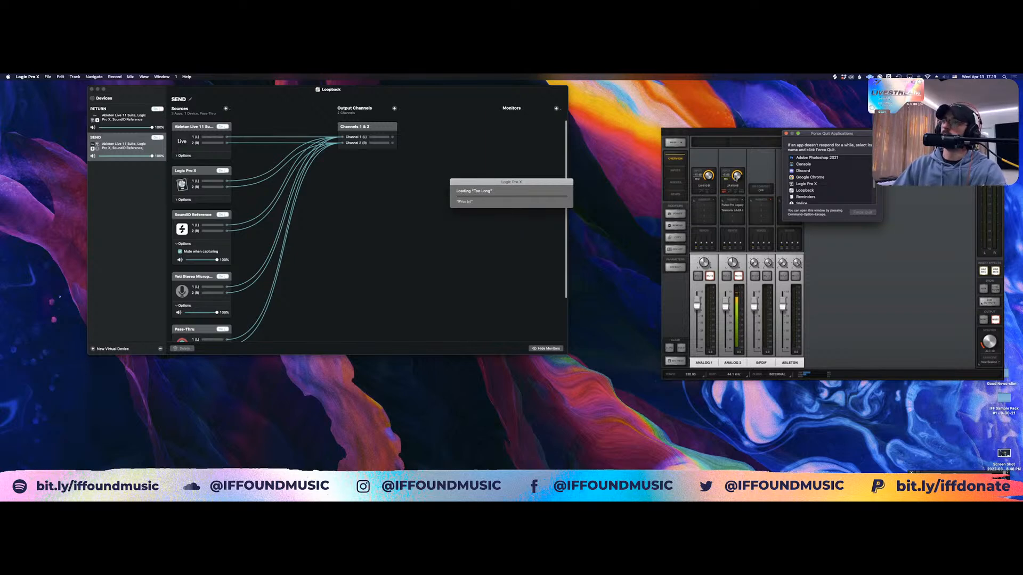
left_click(786, 134)
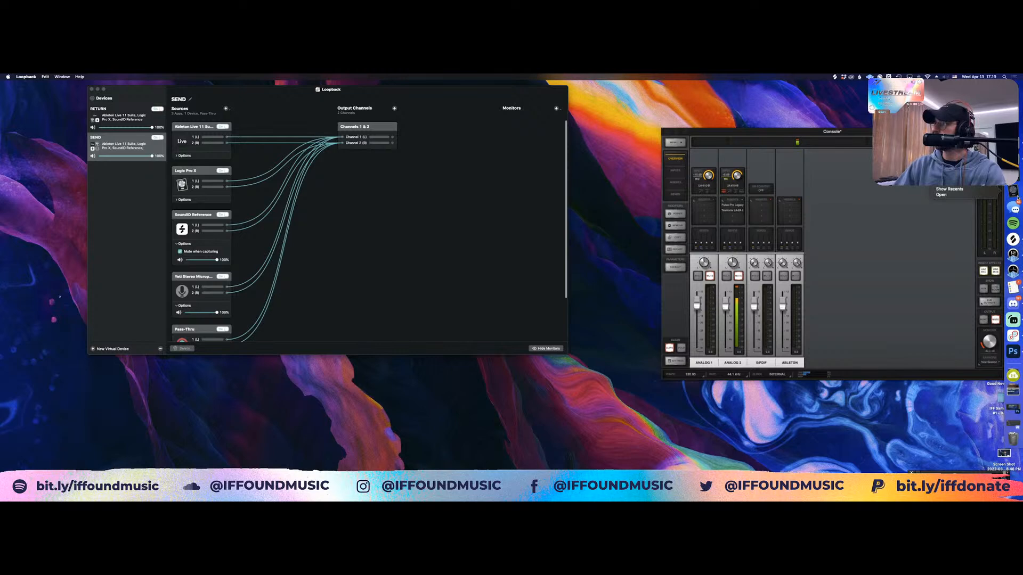
mouse_move(953, 181)
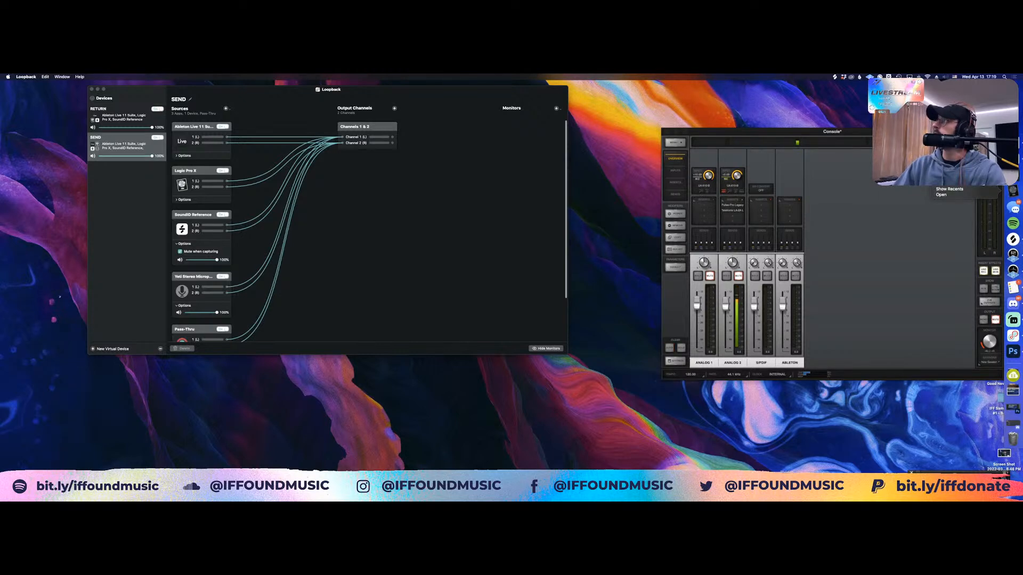
key("Escape")
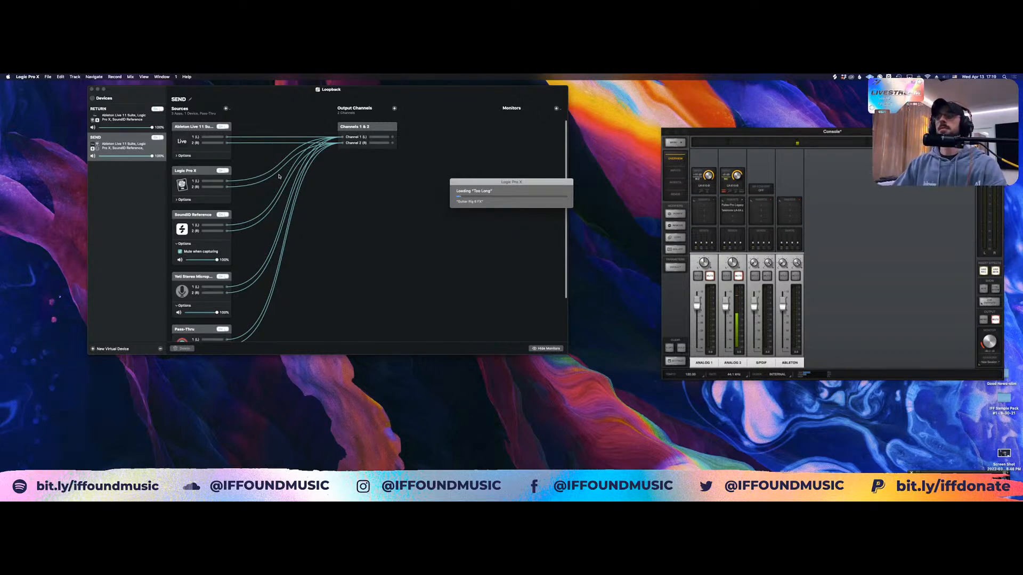
mouse_move(538, 182)
left_mouse_down()
mouse_move(586, 122)
mouse_move(541, 146)
mouse_move(549, 187)
left_mouse_up()
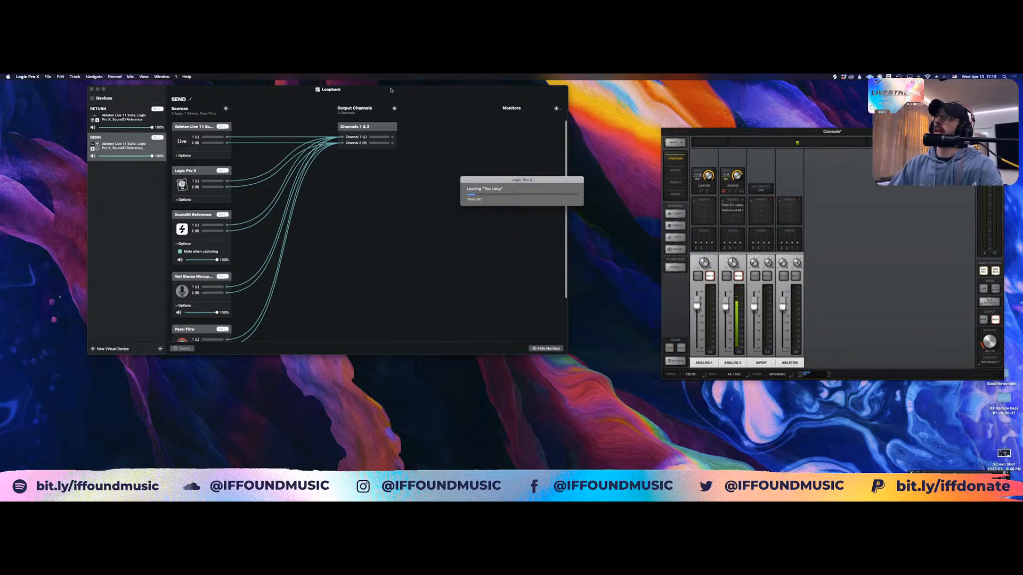
left_click_drag(465, 181, 483, 221)
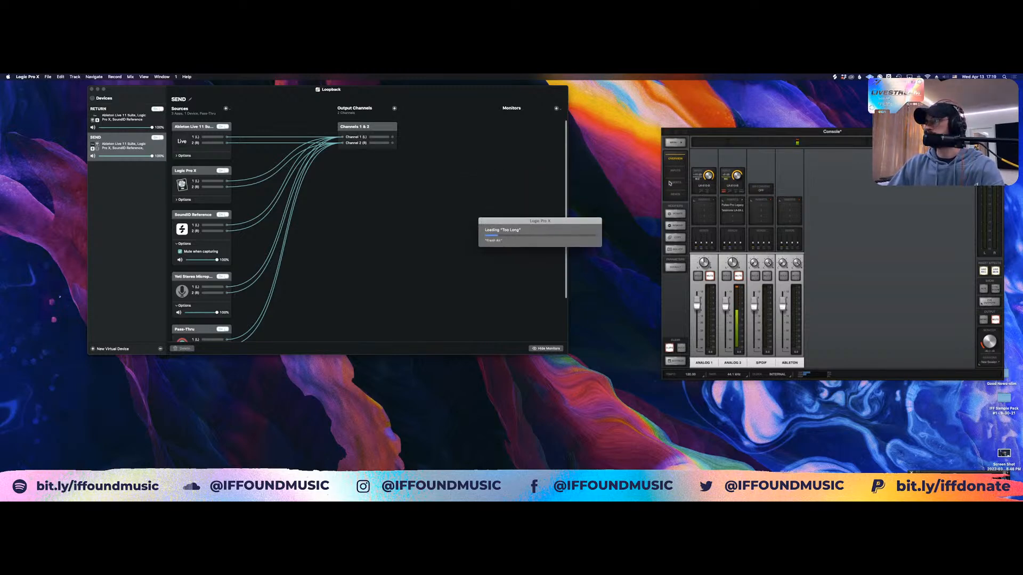
mouse_move(580, 220)
left_mouse_down()
mouse_move(598, 197)
mouse_move(593, 215)
left_mouse_up()
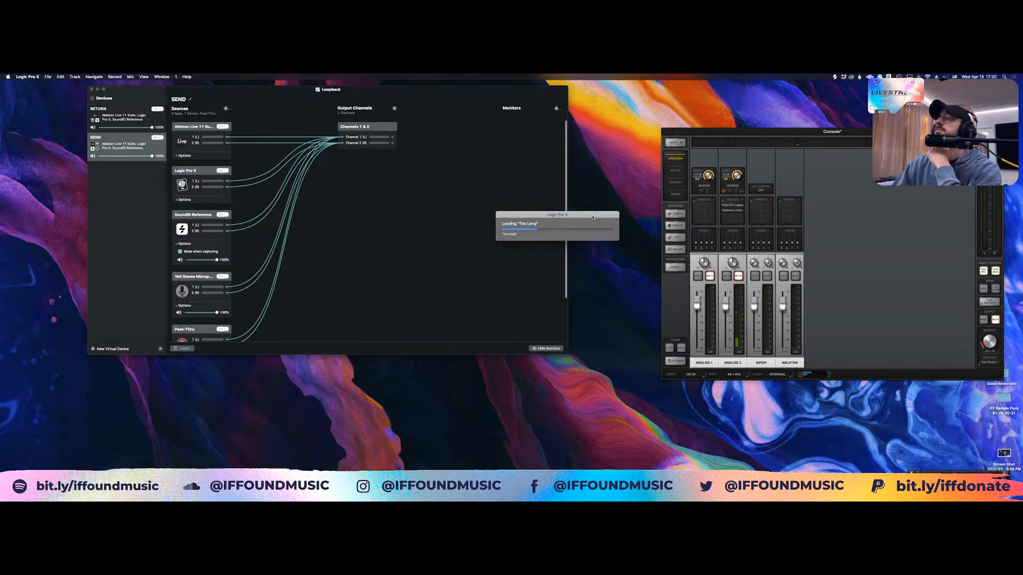
left_click_drag(511, 219, 501, 243)
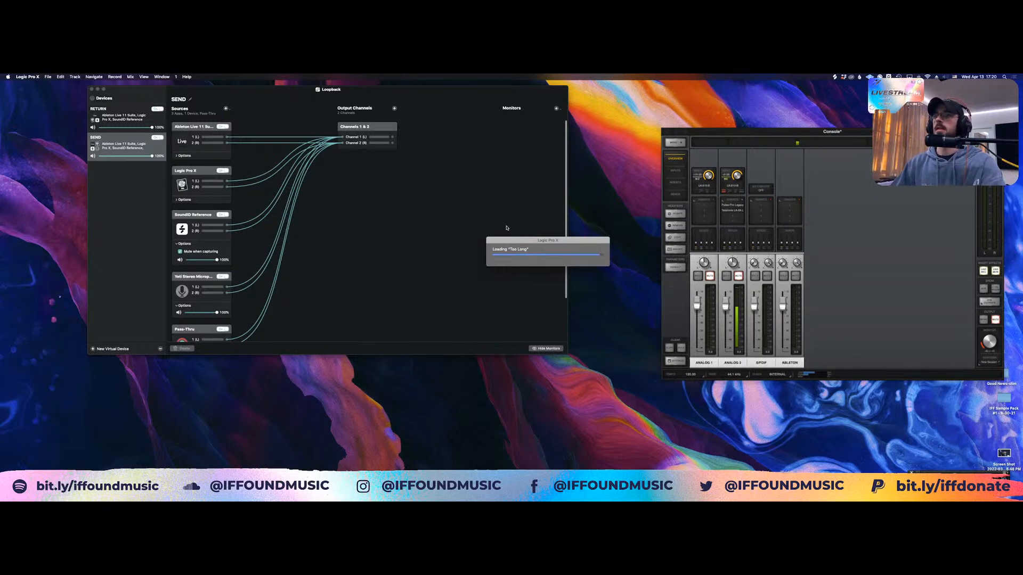
Skip all missing MetricAB reference files so that the project finishes loading
left_click(565, 213)
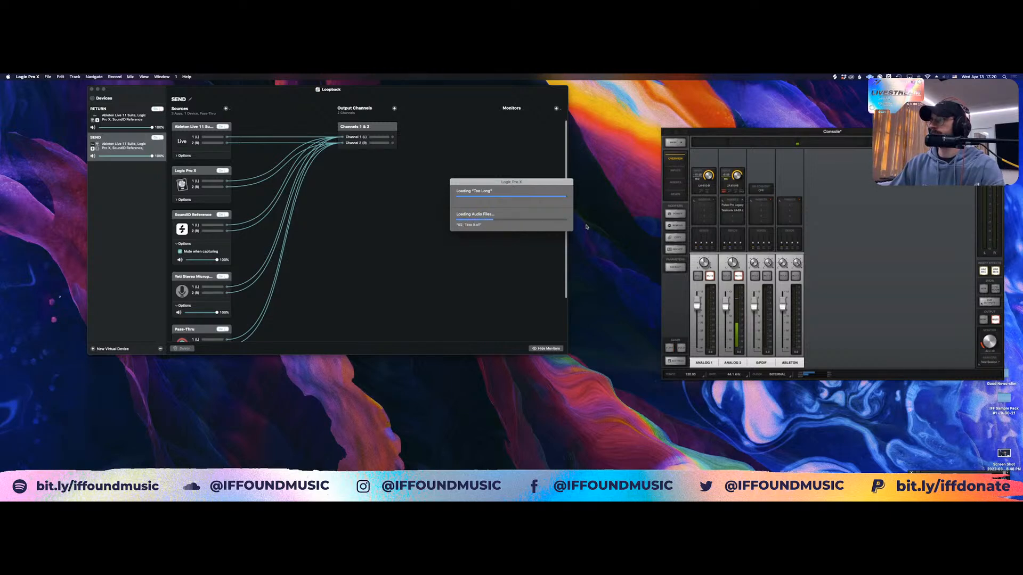
left_click_drag(501, 182, 523, 186)
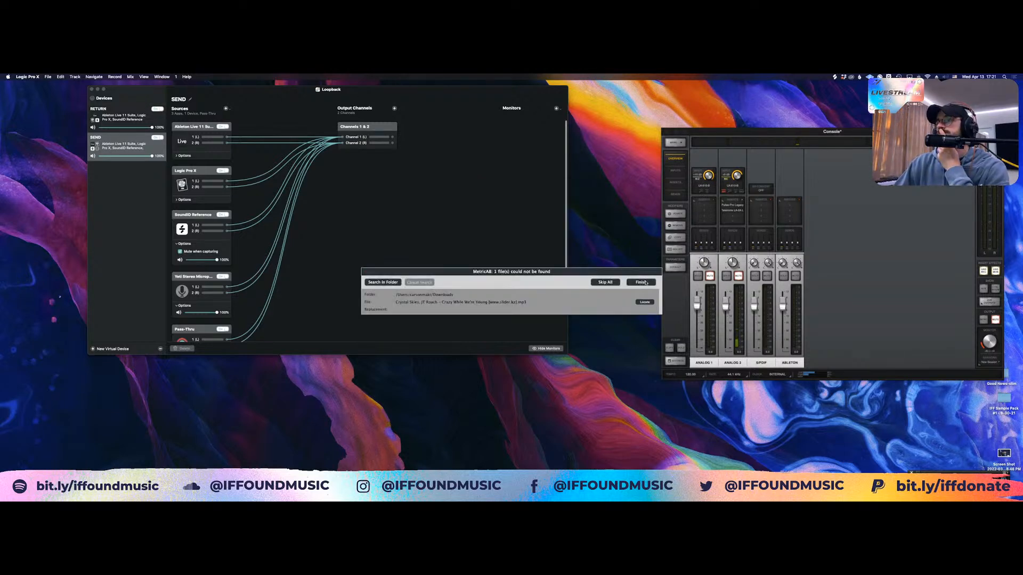
left_click(605, 283)
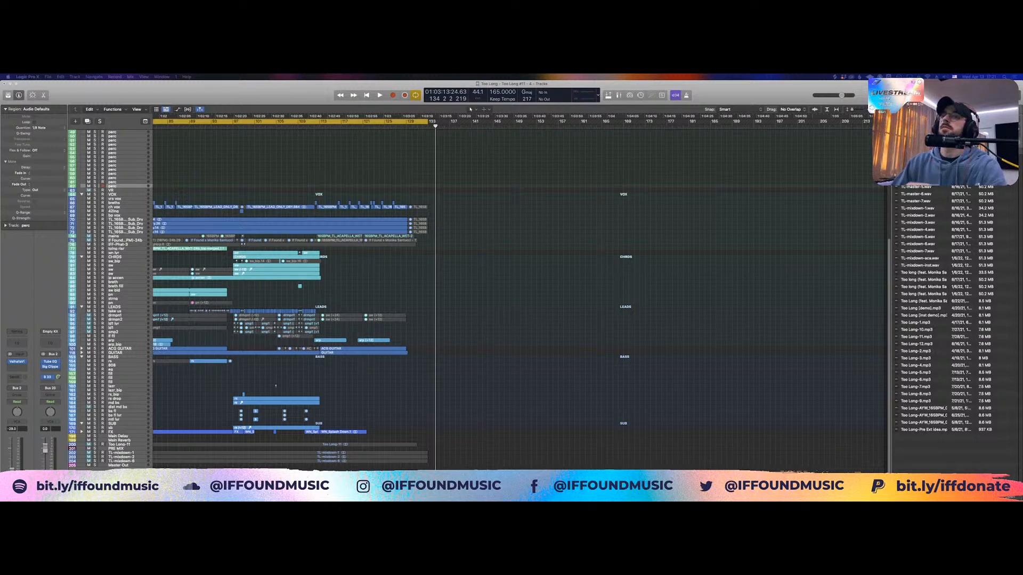
Hide the file browser and collapse all track stacks except DRUMS
left_click(366, 188)
key("f")
scroll(479, 176, "up", 10)
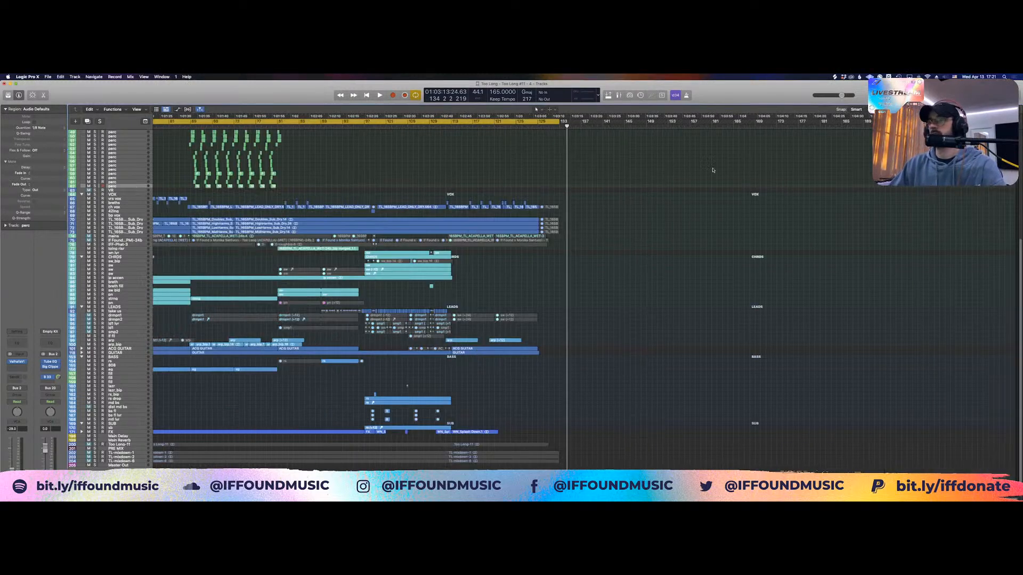
scroll(250, 189, "left", 10)
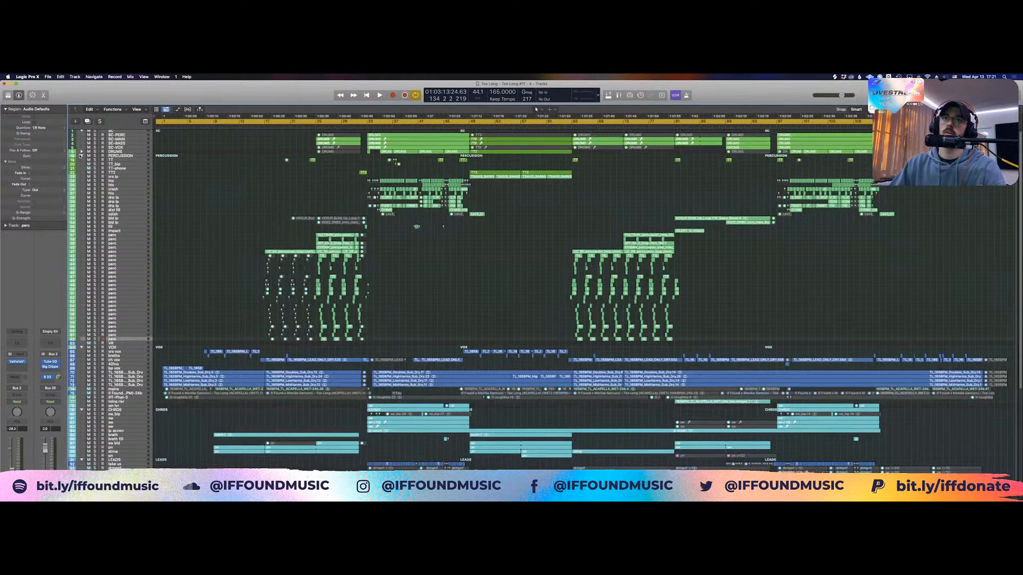
left_click(82, 157, "alt")
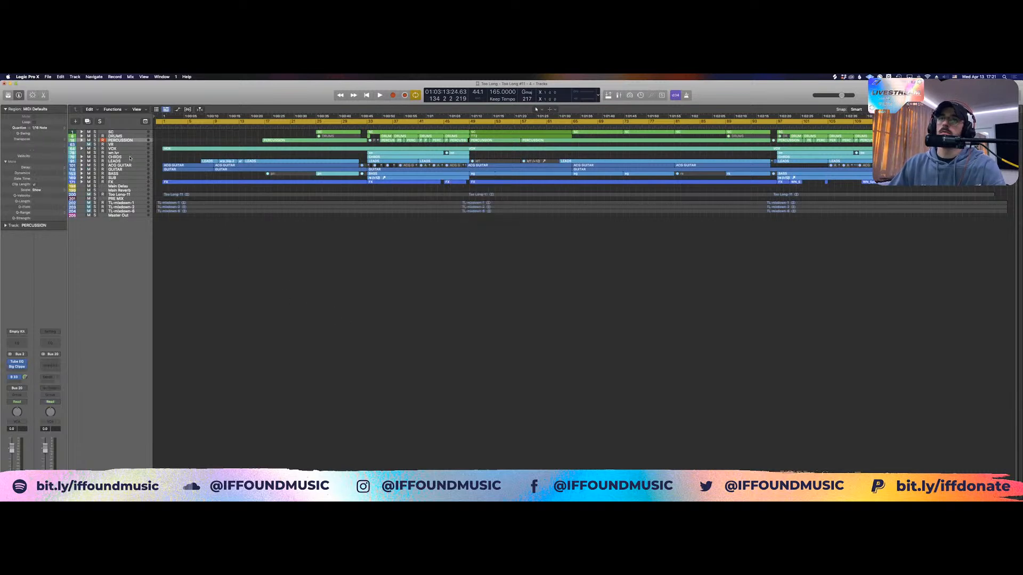
left_click(81, 136)
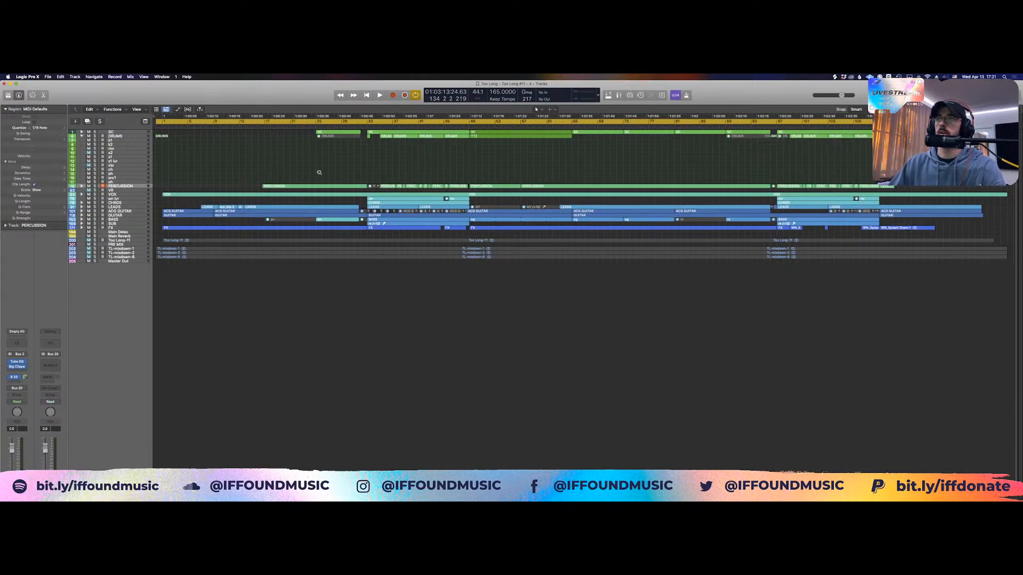
Separate the DRUMS stack's regions after the first muted one, including TTS, by note pitch onto the individual drum tracks
left_click_drag(336, 172, 557, 131)
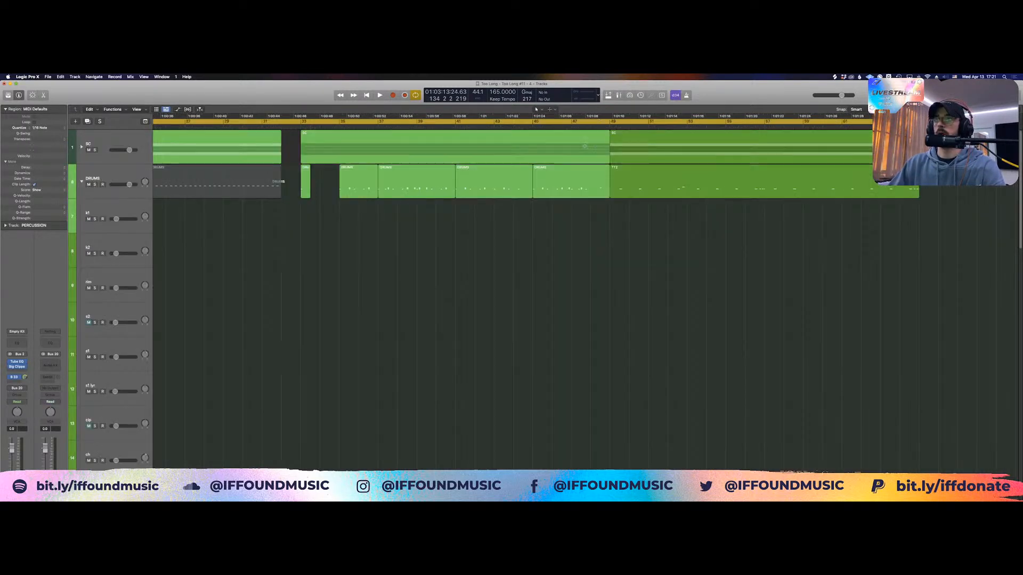
left_click(306, 217, "ctrl+alt")
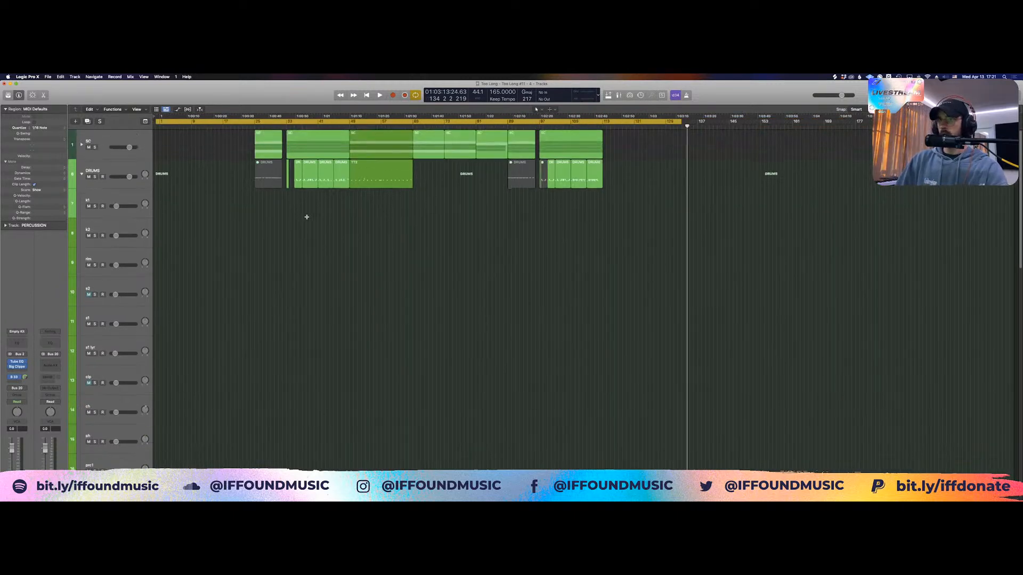
left_click_drag(285, 204, 653, 173)
right_click(407, 183)
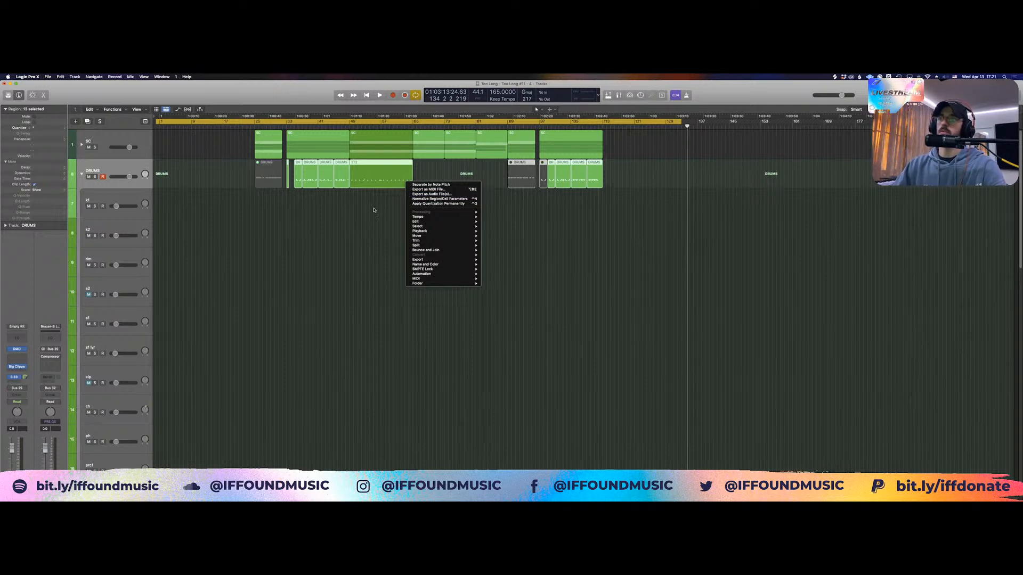
left_click(430, 184)
left_click(413, 301)
left_click(262, 266)
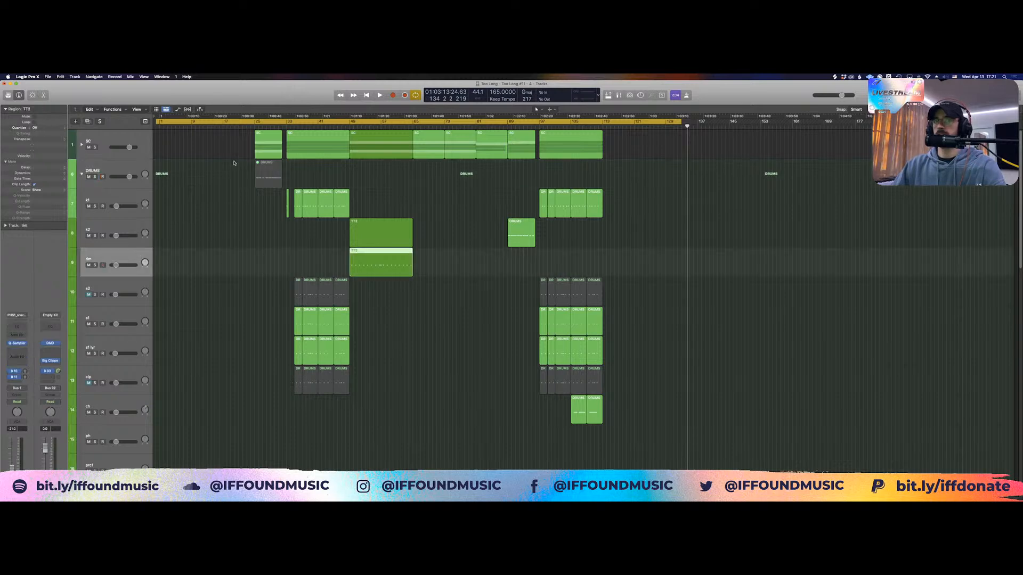
Turn off the cycle range, solo the DRUMS stack, and play from bar 49
left_click(347, 127)
key("c")
left_click(95, 177)
left_click(179, 201)
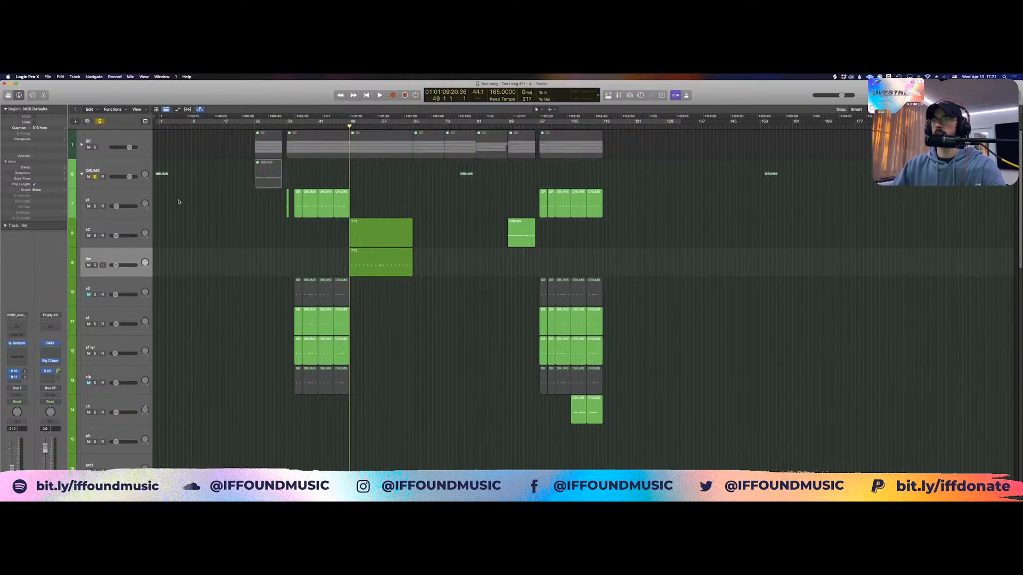
key("space")
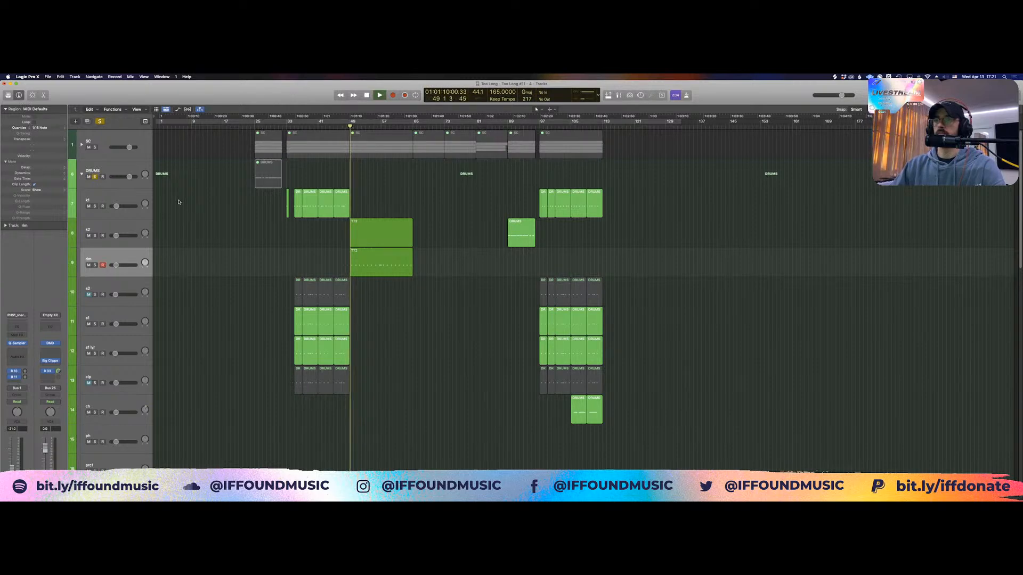
Solo the PERCUSSION stack and expand the SC stack to solo its SC-PERC track alongside the drums
scroll(178, 201, "down", 4)
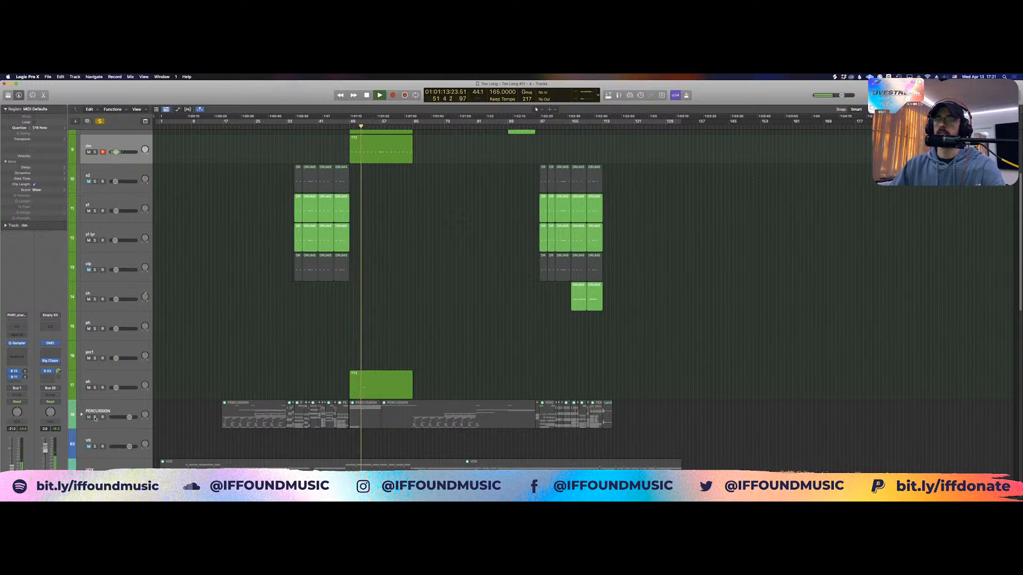
scroll(92, 428, "up", 4)
left_click(81, 146)
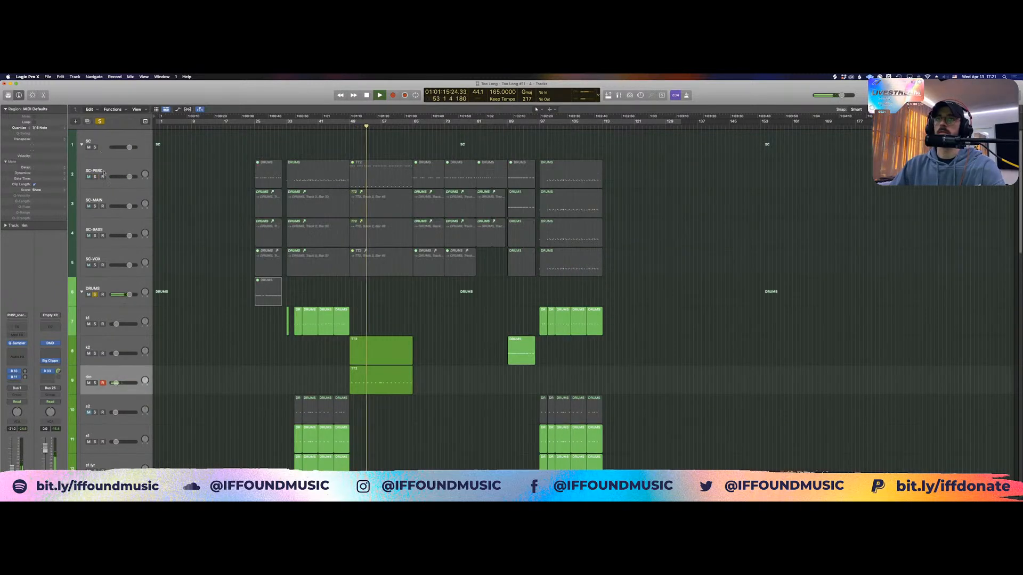
left_click(95, 177)
scroll(142, 189, "down", 4)
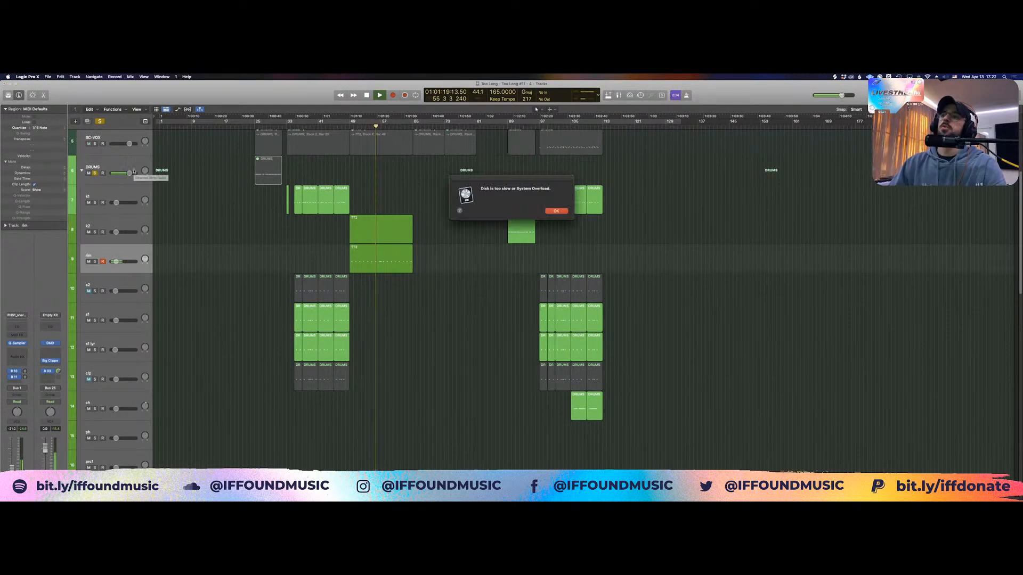
Dismiss the overload alert, set the audio I/O buffer size to 1024 samples, and close the preferences
key("Return")
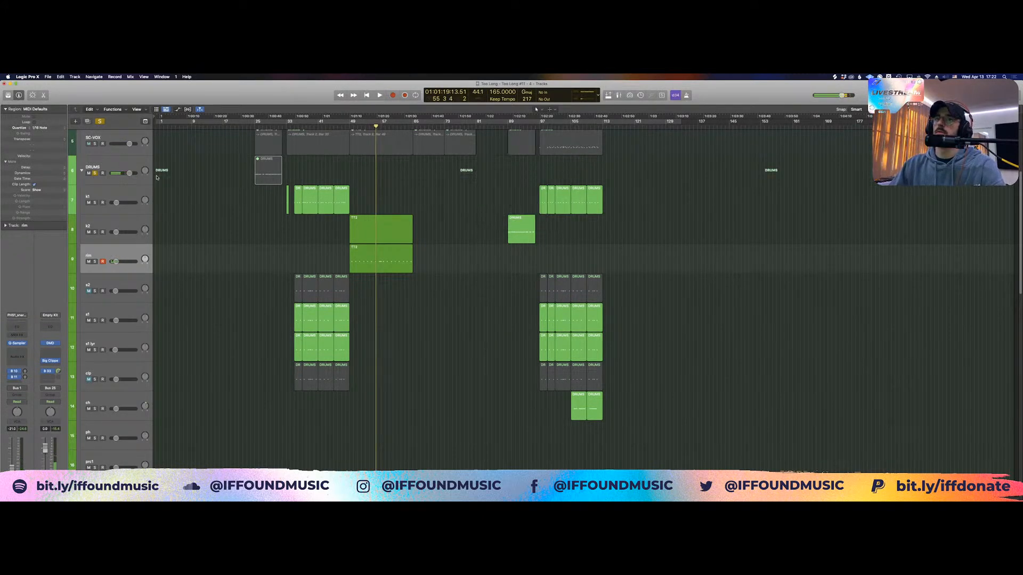
key("super+comma")
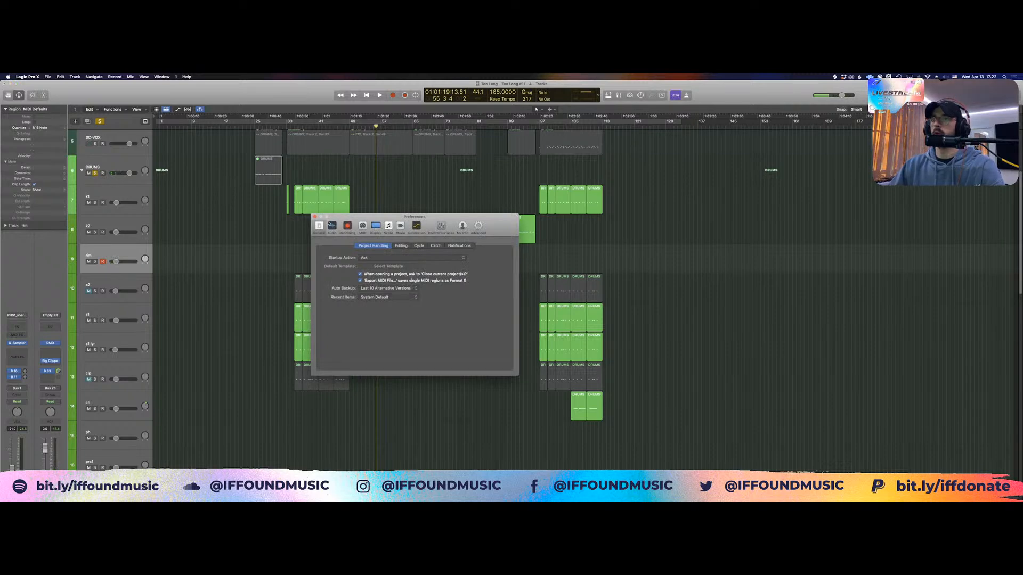
left_click(332, 226)
left_click(373, 280)
left_click(374, 286)
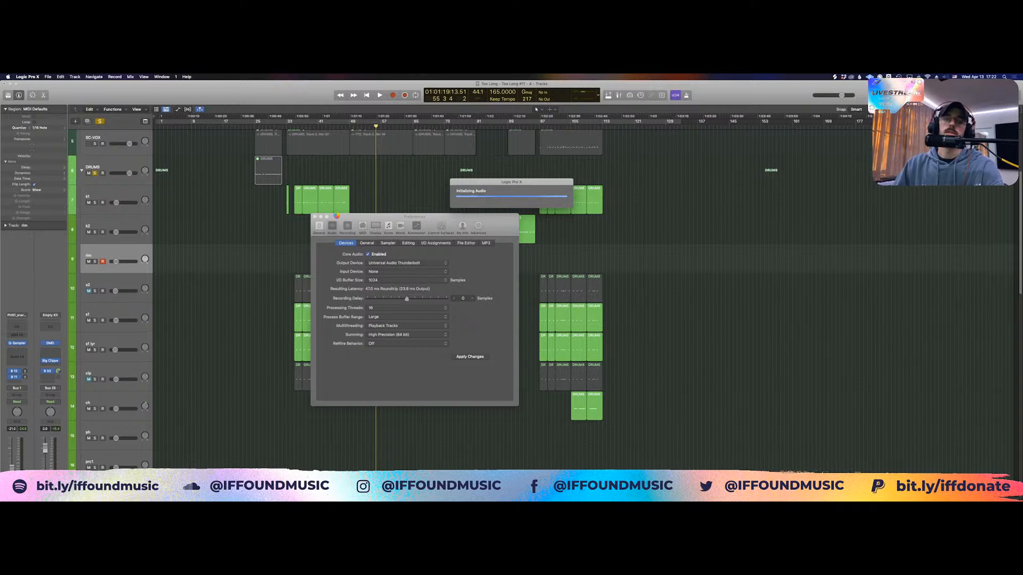
left_click_drag(337, 216, 346, 201)
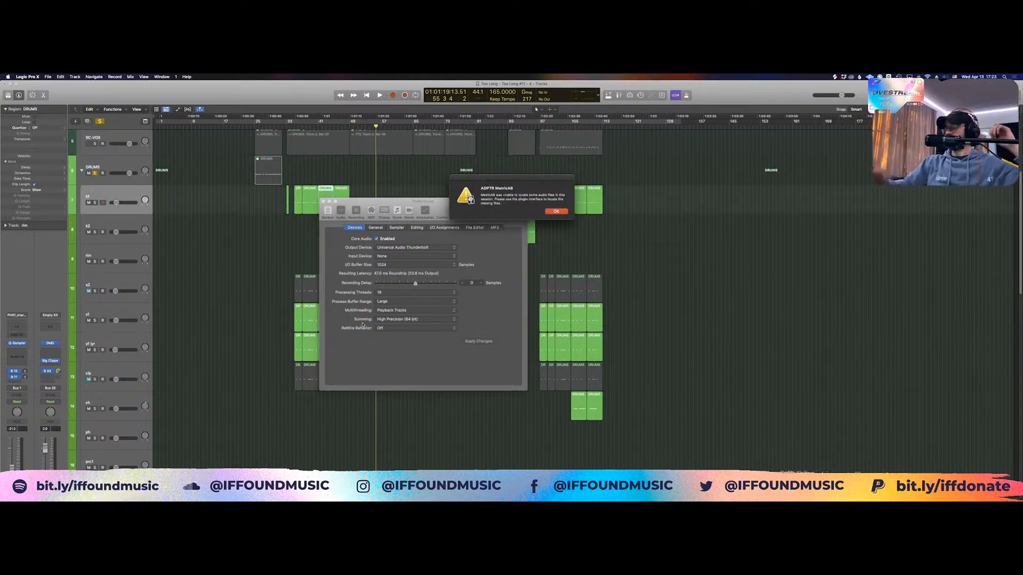
key("Return")
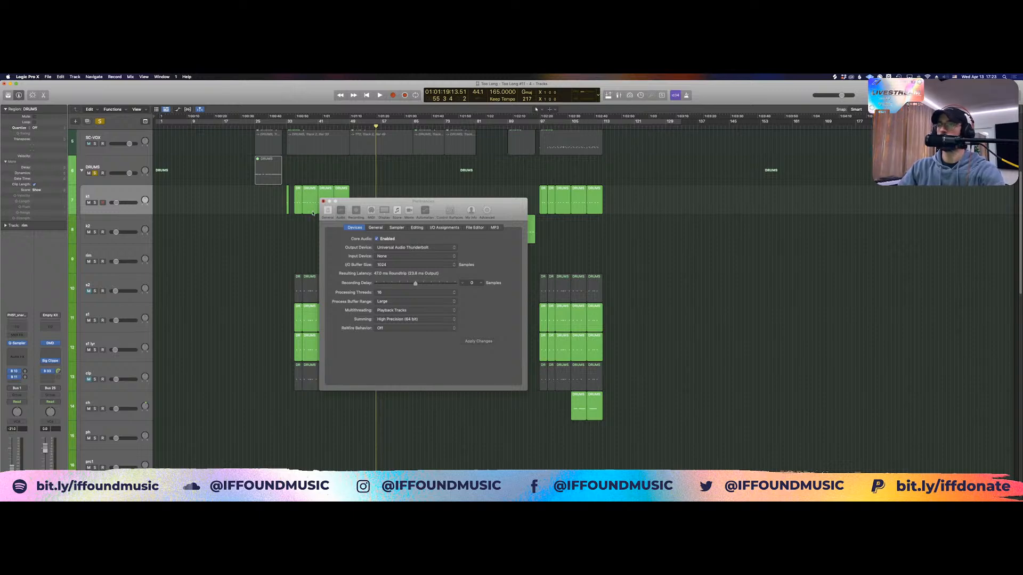
key("super+w")
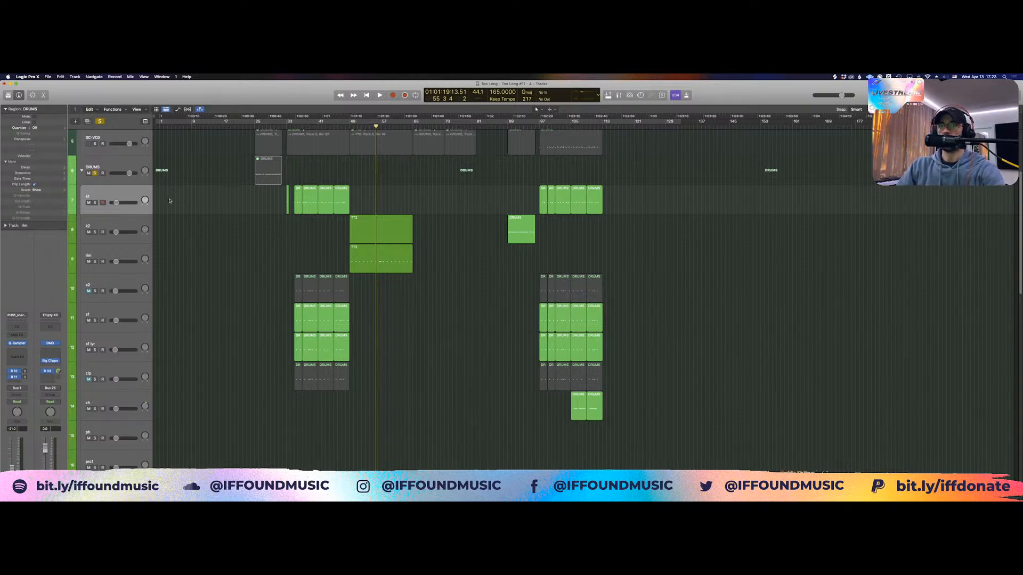
Unsolo the DRUMS stack and expand the PERCUSSION stack to show its individual tracks
left_click(134, 223)
left_click(139, 200)
key("super+Up")
key("super+Up")
key("super+Up")
key("super+Up")
key("super+Up")
key("super+Up")
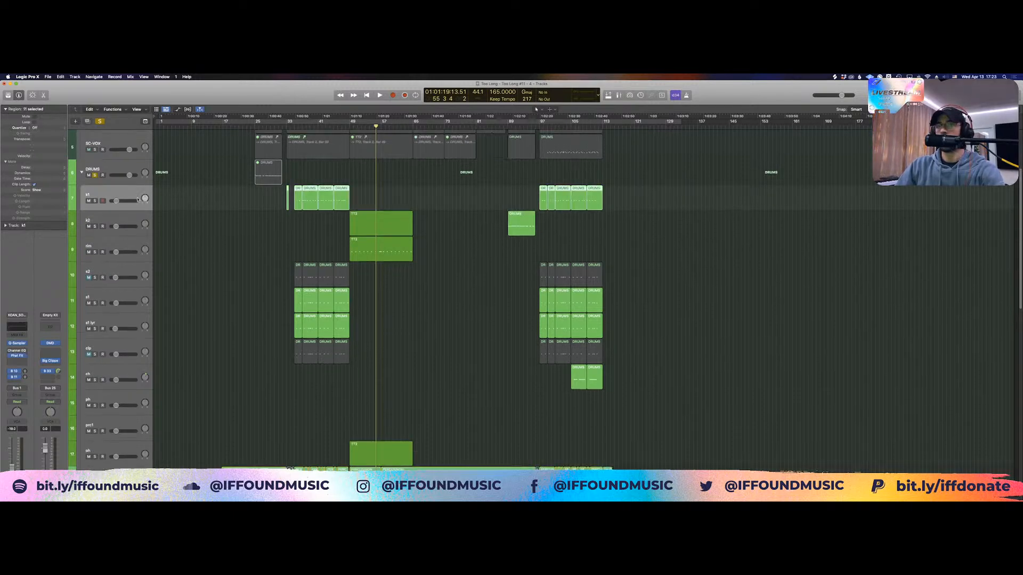
key("super+Up")
key("super+Up")
key("super+Up")
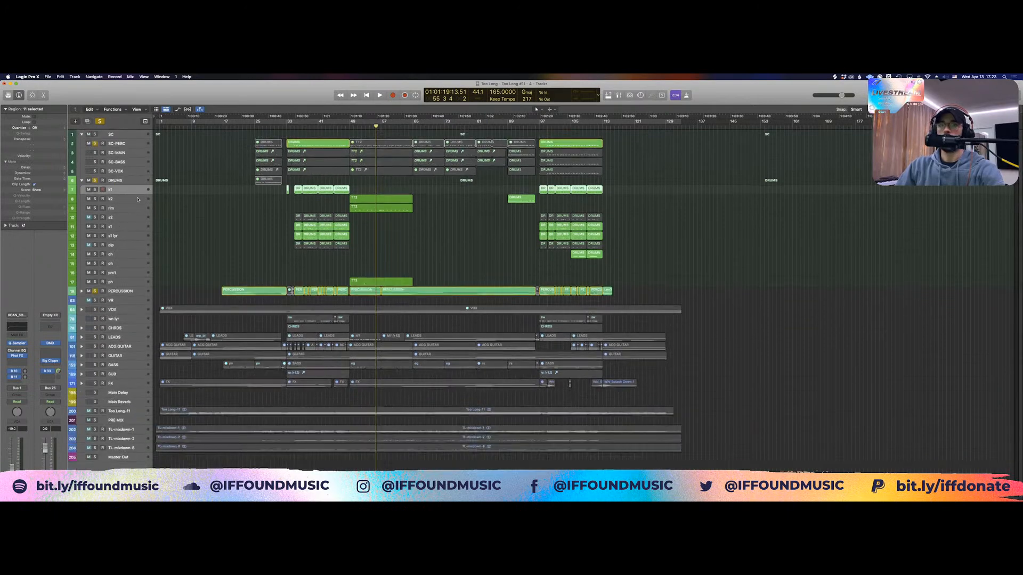
left_click(180, 212)
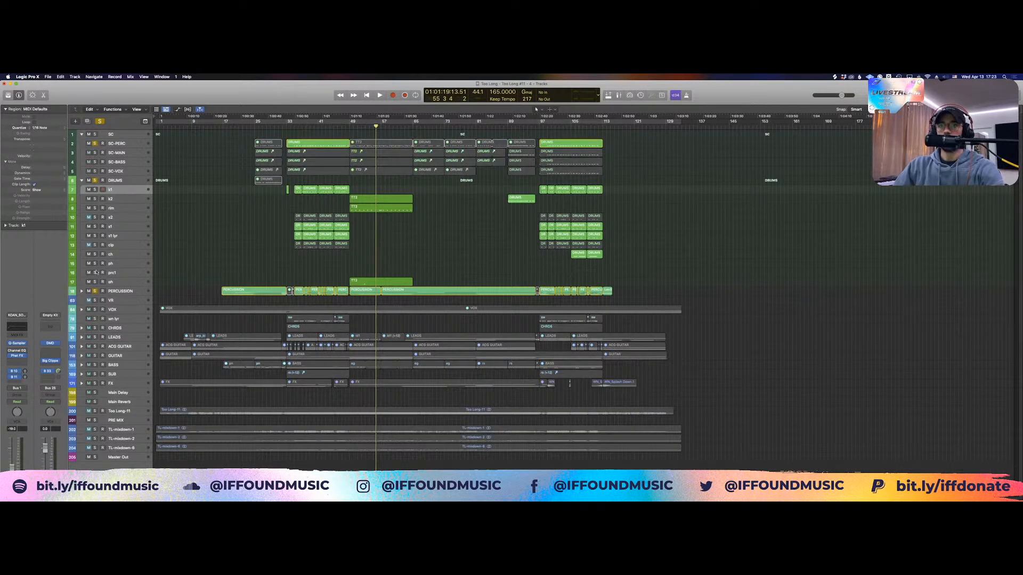
left_click(95, 180)
left_click(81, 291)
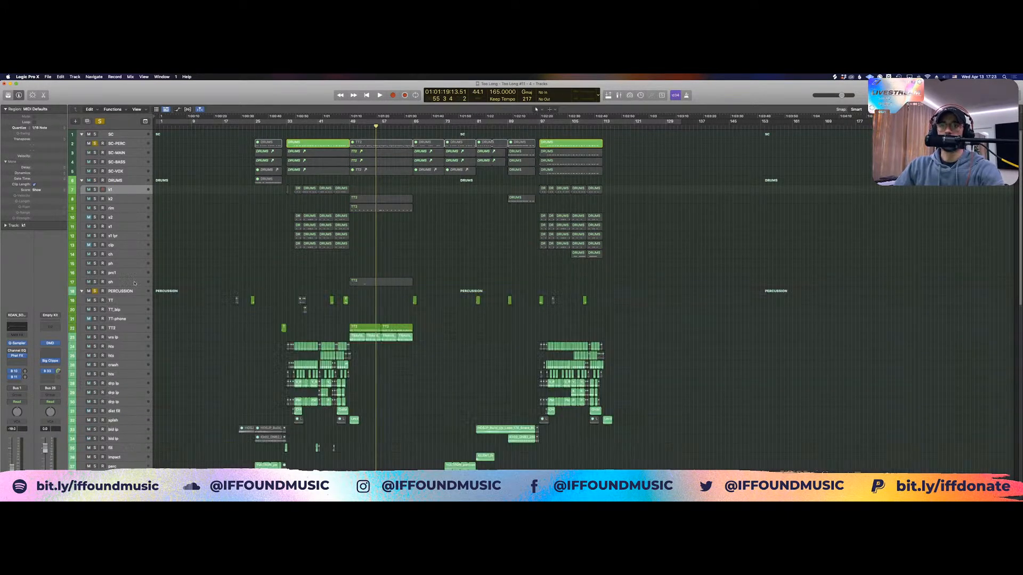
Set the cycle range from bar 25 to bar 33 over the percussion regions
scroll(183, 251, "down", 5)
key("super+Up")
key("super+Up")
key("super+Up")
key("super+Up")
key("super+Up")
key("super+Up")
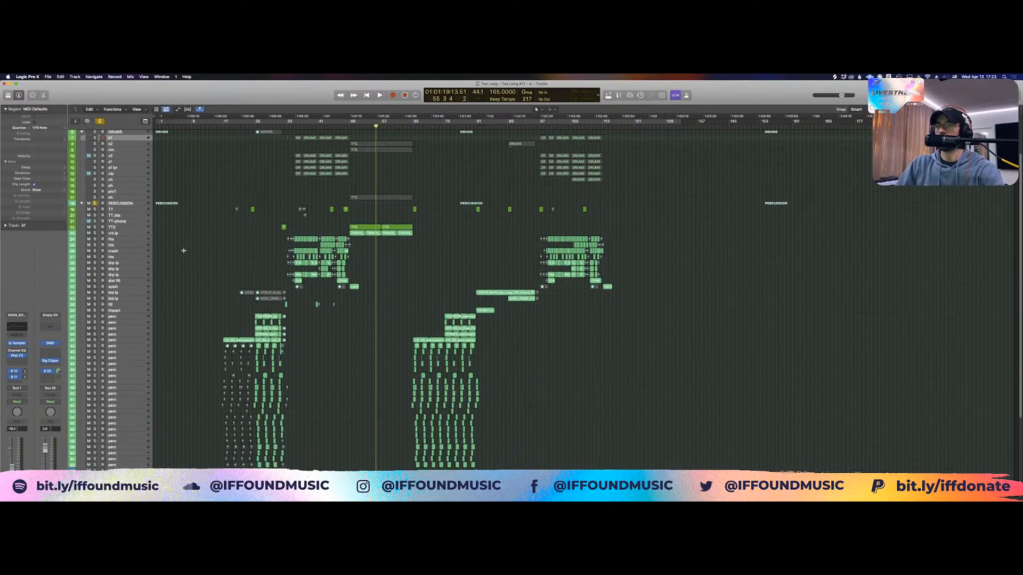
left_click_drag(197, 244, 354, 397)
key("super+Up")
key("super+Up")
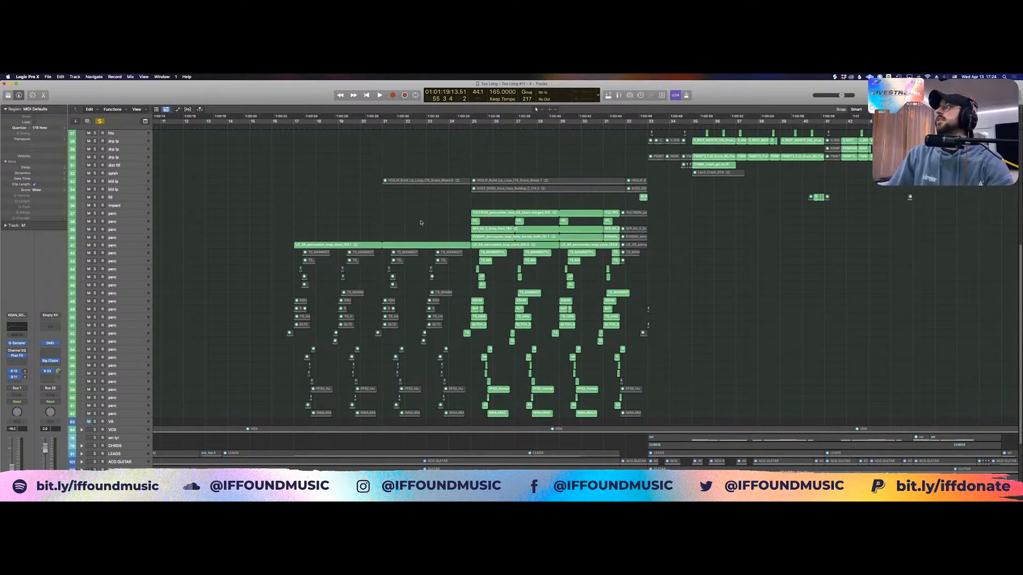
left_click_drag(471, 124, 648, 176)
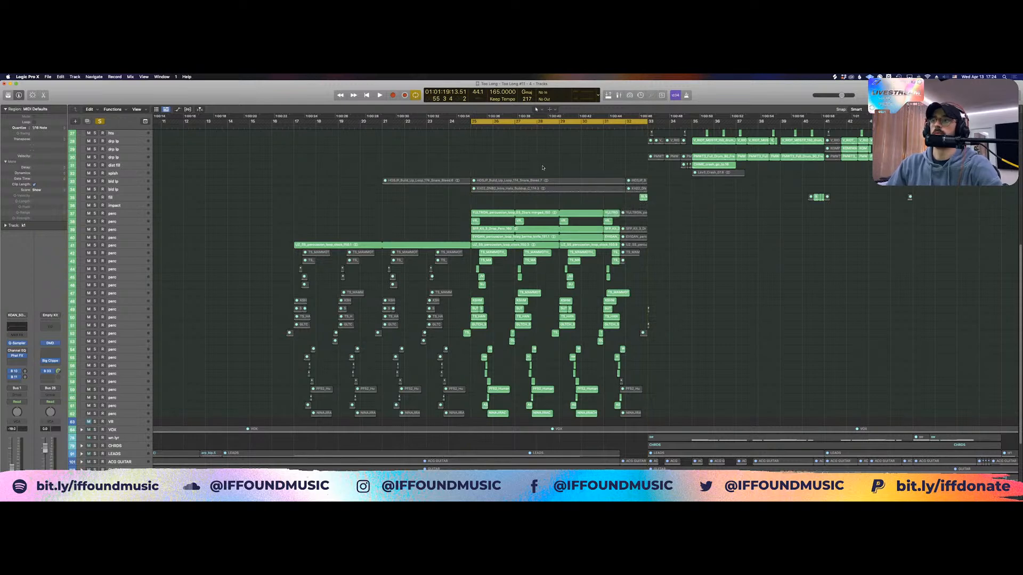
Audition the soloed percussion in the cycle range while examining its tracks, and stop playback
scroll(469, 176, "right", 5)
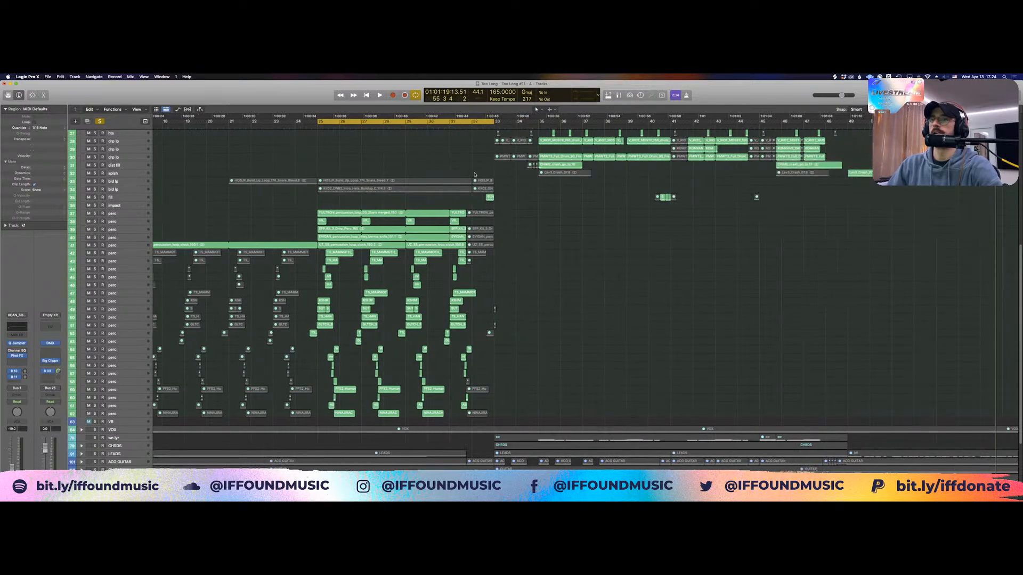
scroll(405, 192, "up", 8)
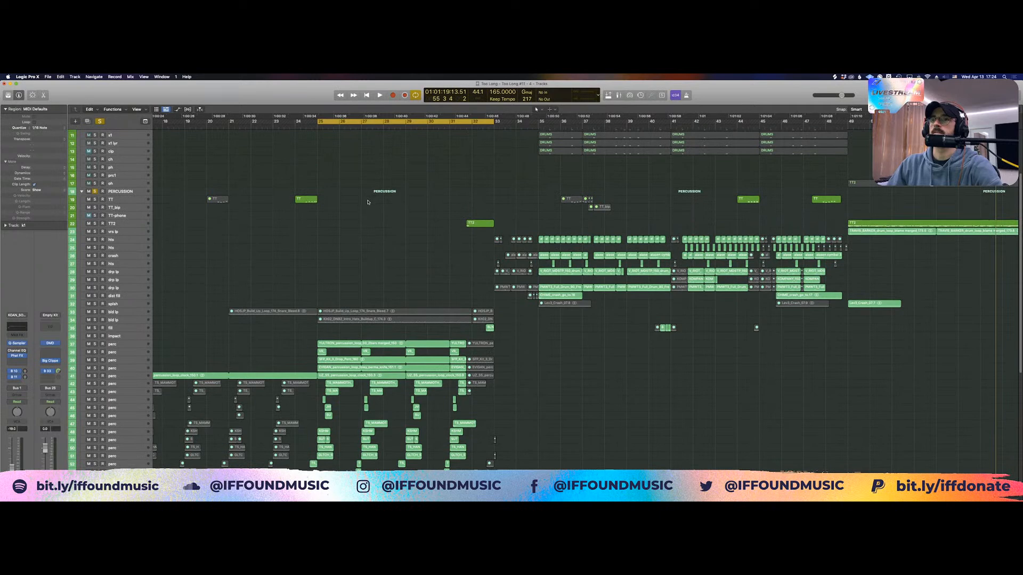
scroll(367, 202, "down", 3)
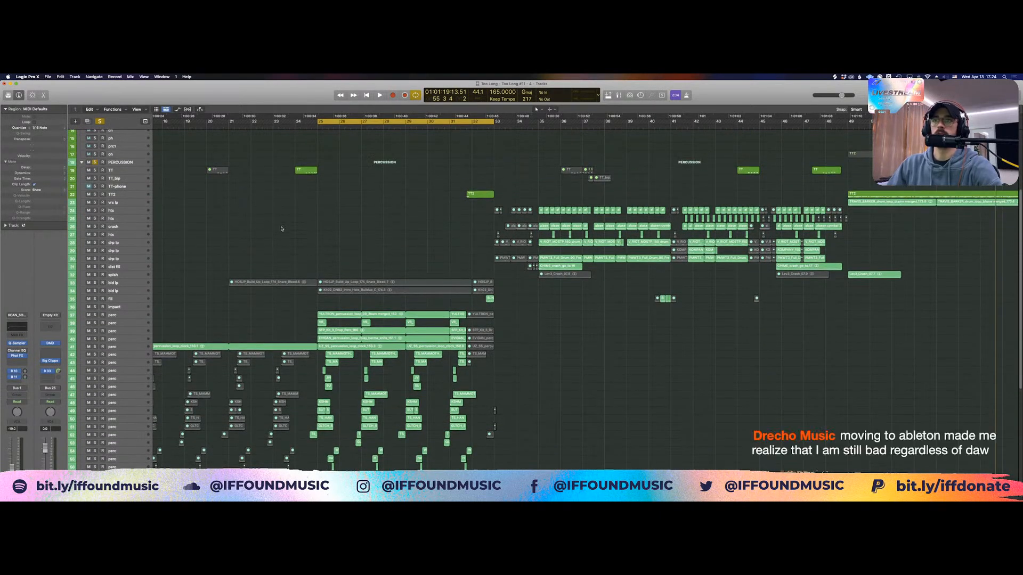
key("space")
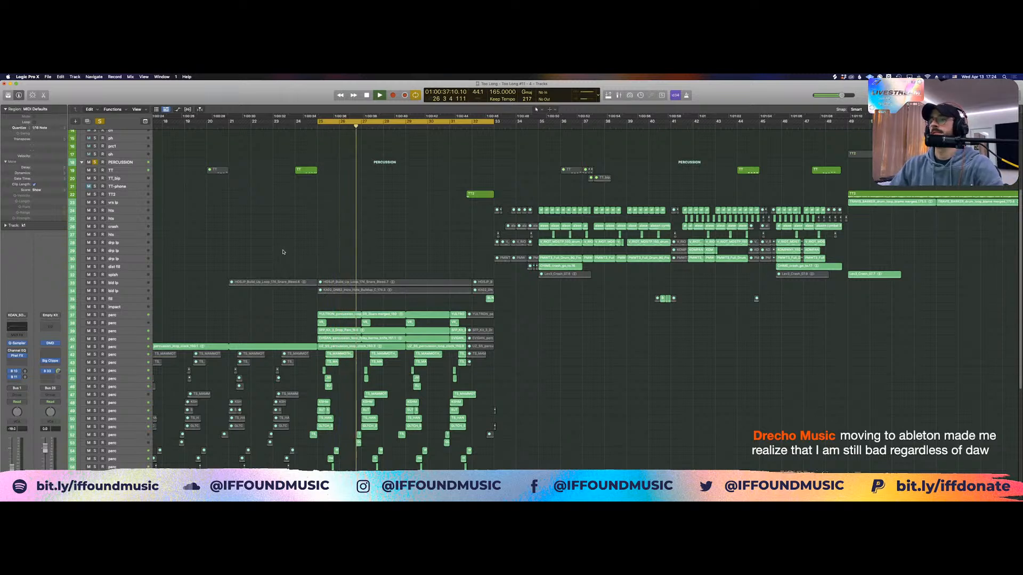
scroll(282, 254, "down", 5)
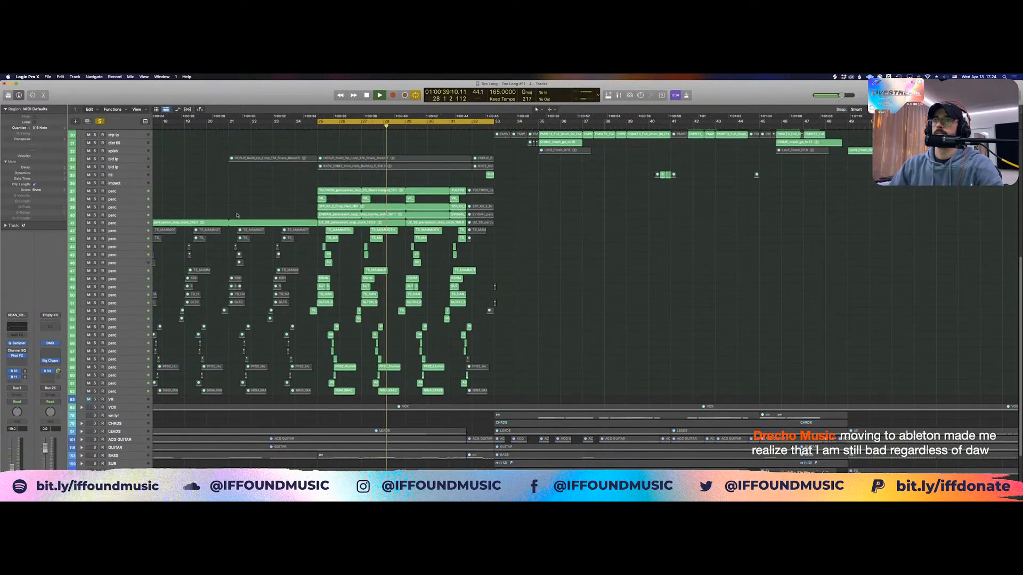
scroll(266, 176, "left", 5)
scroll(256, 155, "right", 5)
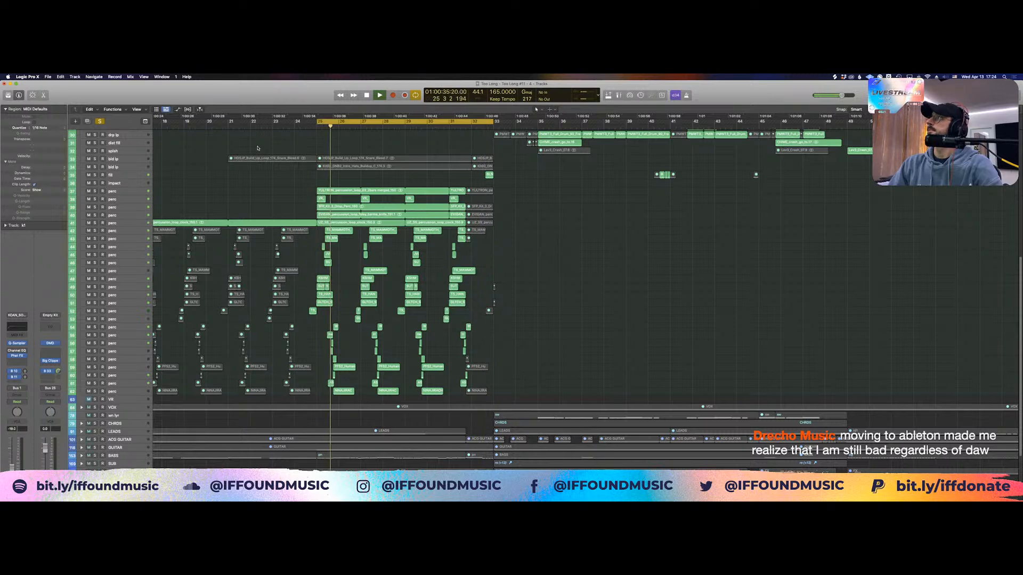
left_click_drag(270, 176, 536, 255)
key("space")
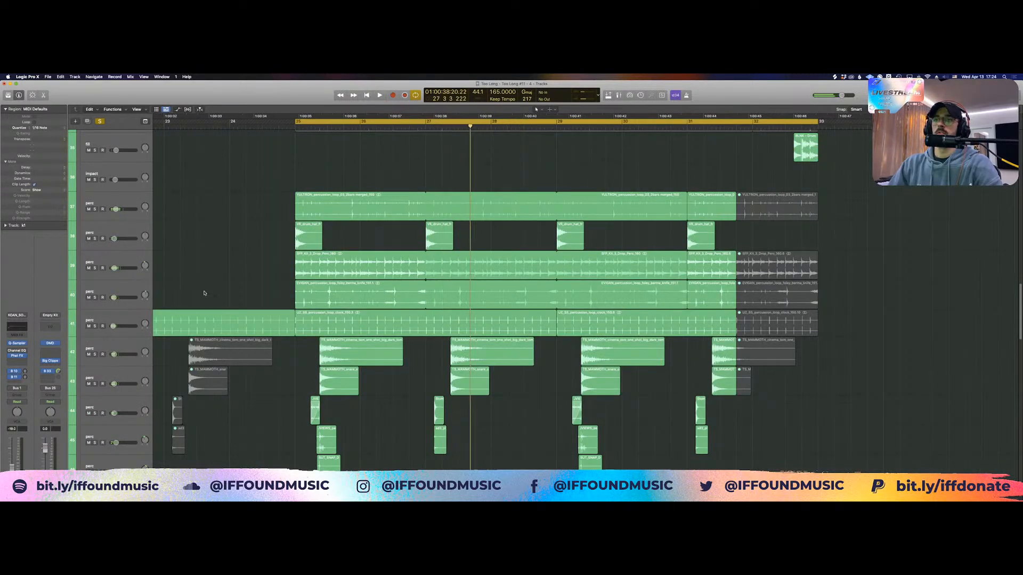
Select and mute the four perc tracks holding the continuous percussion loops, tracks 37, 39, 40 and 41
left_click(273, 286)
left_click(276, 261)
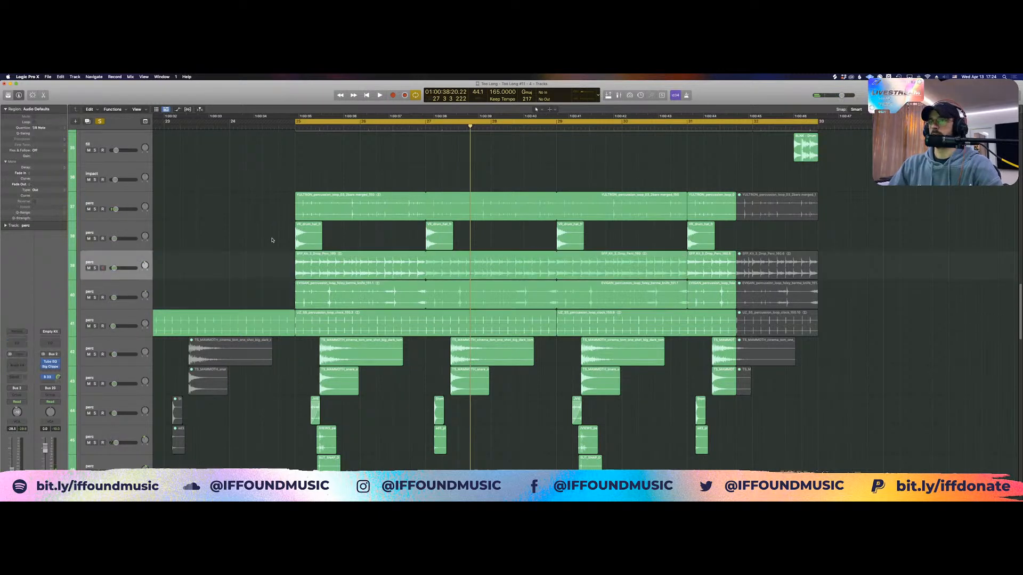
left_click(316, 313)
left_click(345, 176)
scroll(336, 202, "down", 15)
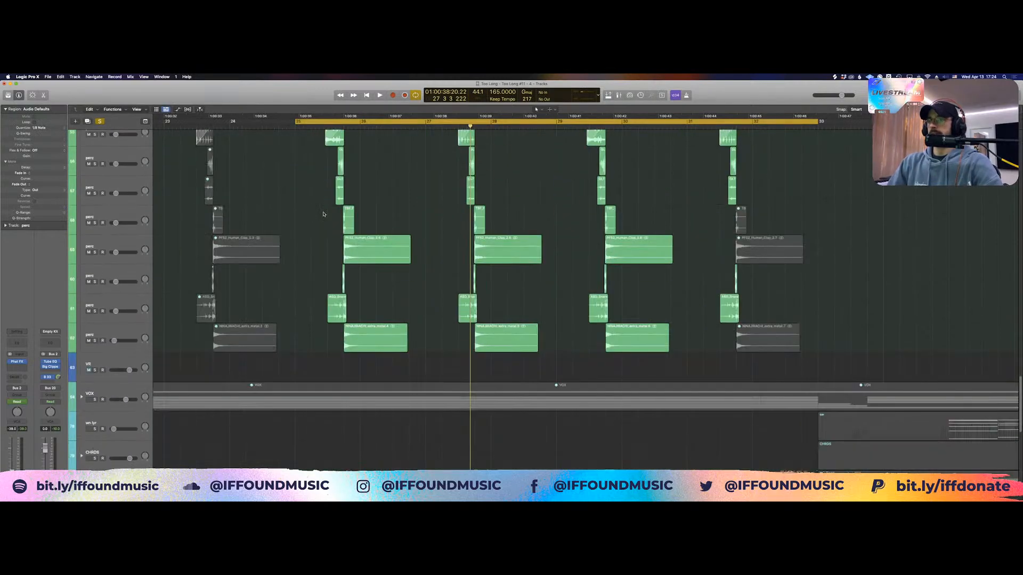
scroll(323, 214, "up", 15)
left_click_drag(345, 308, 351, 397)
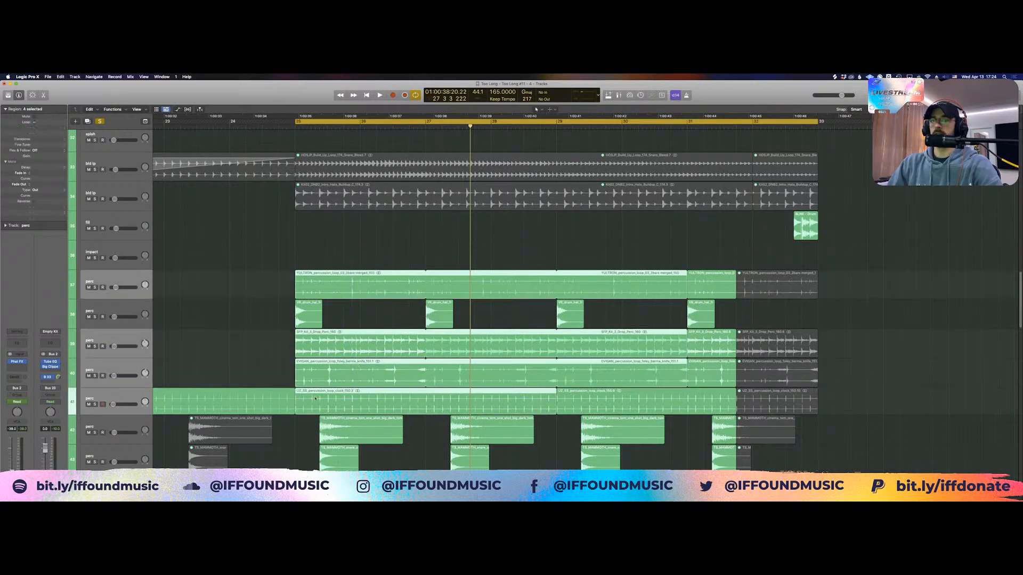
left_click(89, 405)
Play the cycle range with the percussion loops muted and examine which tracks in the PERCUSSION stack are sounding
left_click(283, 126)
key("space")
scroll(268, 223, "up", 15)
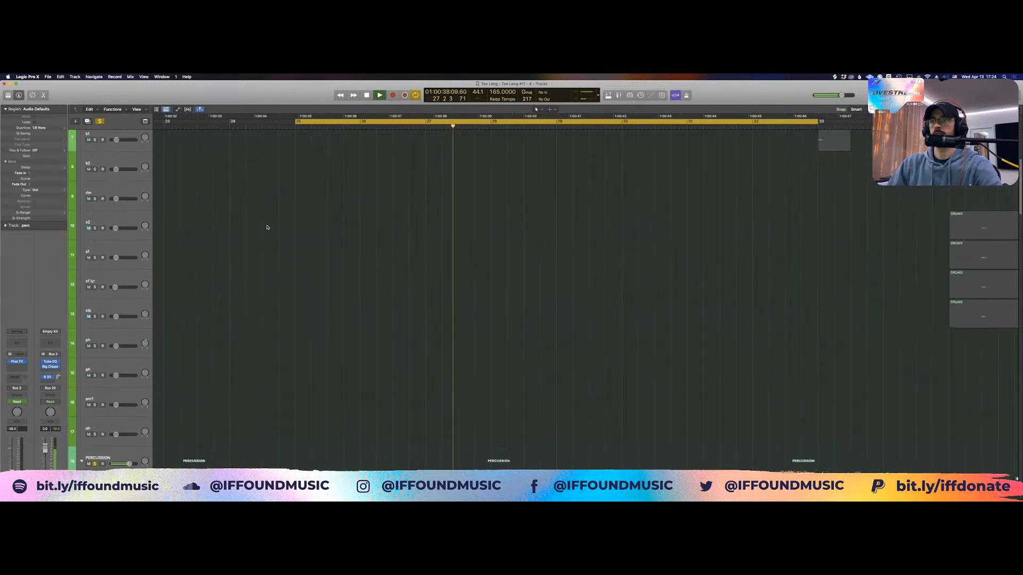
scroll(267, 227, "down", 8)
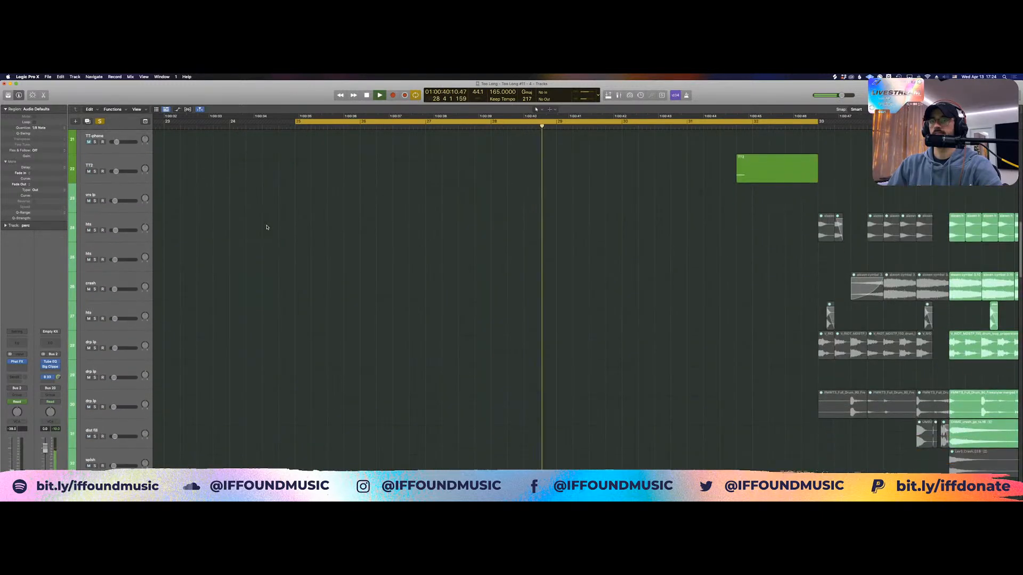
scroll(267, 227, "down", 5)
key("super+Up")
scroll(264, 226, "up", 8)
scroll(399, 190, "up", 10)
scroll(394, 191, "down", 4)
scroll(389, 193, "up", 5)
scroll(383, 196, "down", 10)
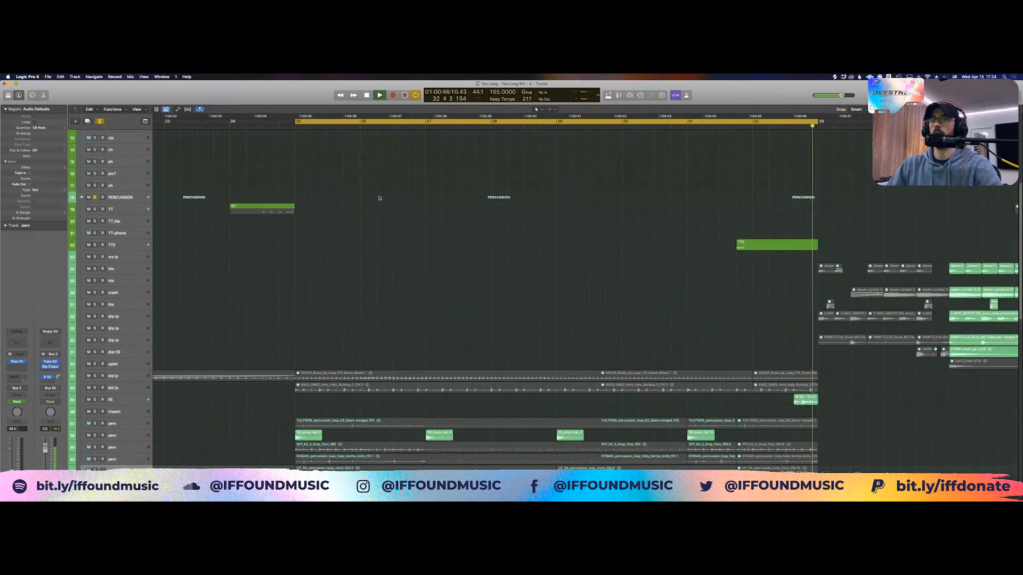
scroll(284, 232, "down", 10)
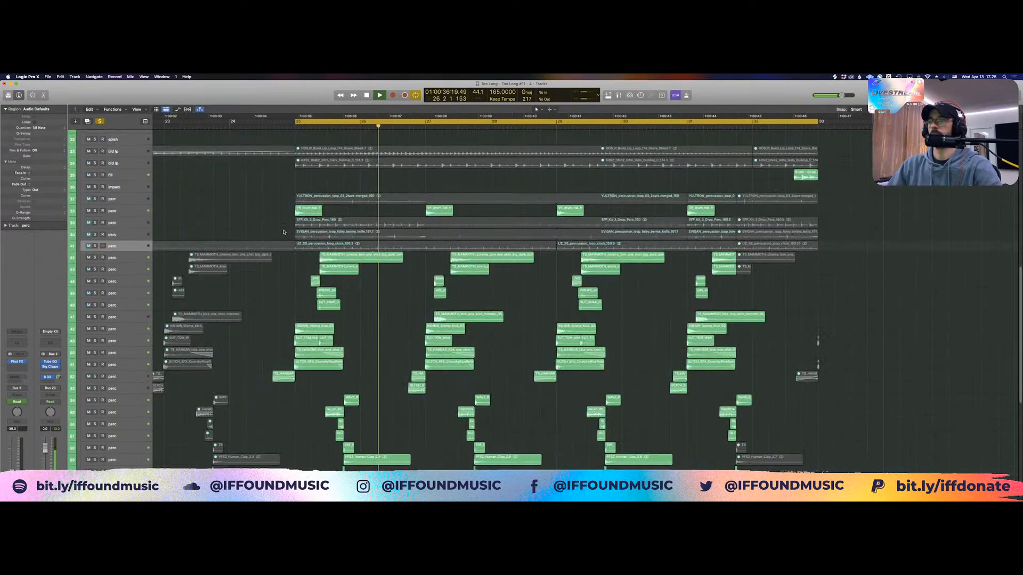
Mute the TT tracks at the start of the PERCUSSION stack and unmute TT2 again
scroll(284, 232, "up", 10)
left_click(90, 219)
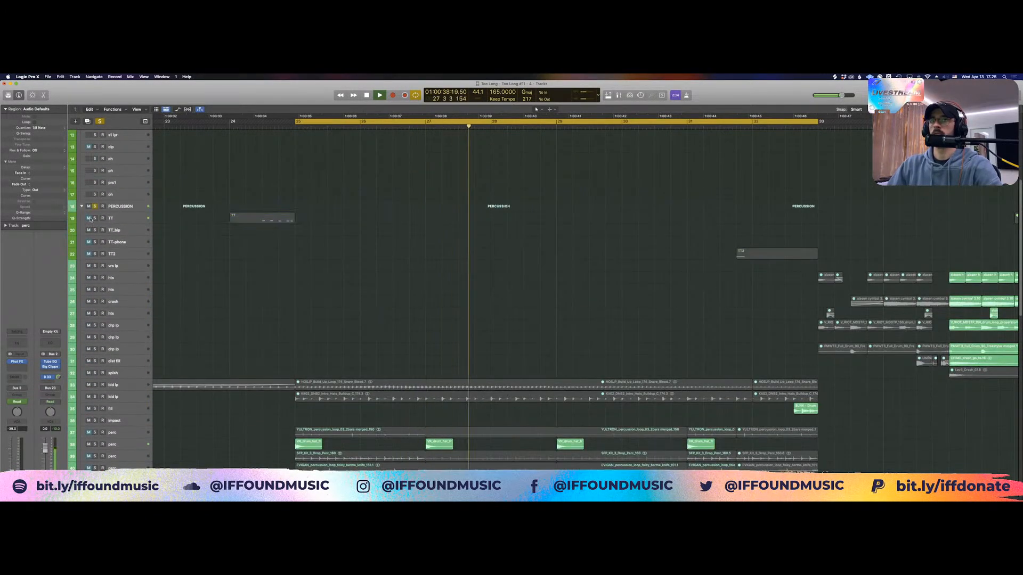
left_click(89, 254)
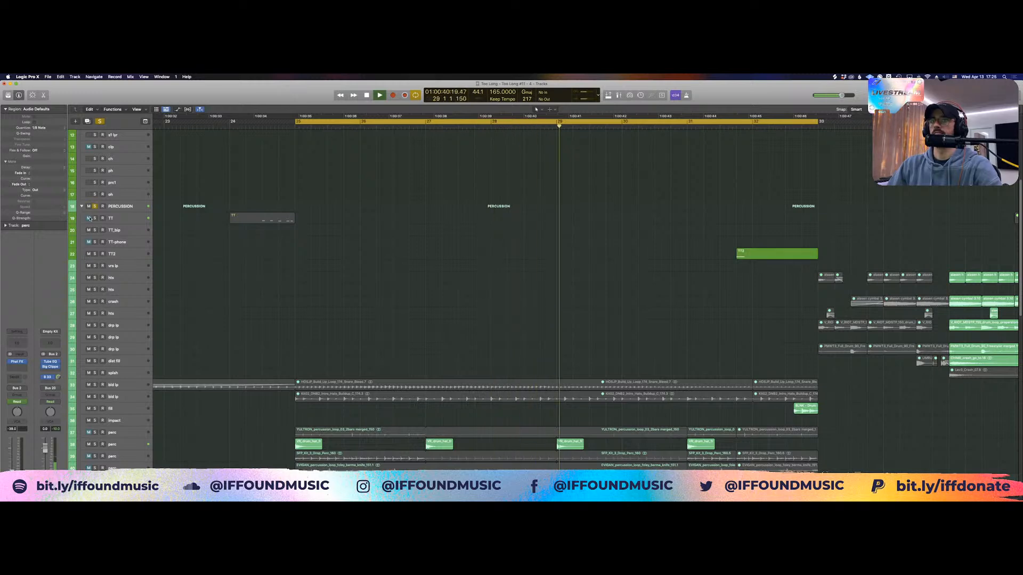
Examine the one-shot perc tracks during playback and stop playback with the whole percussion section in view
scroll(339, 219, "down", 9)
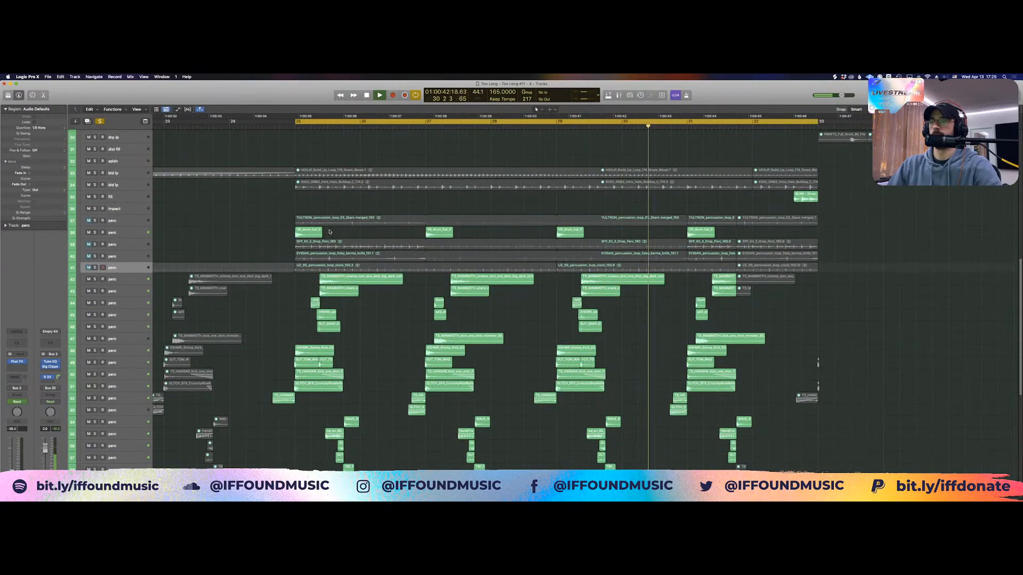
scroll(277, 318, "down", 2)
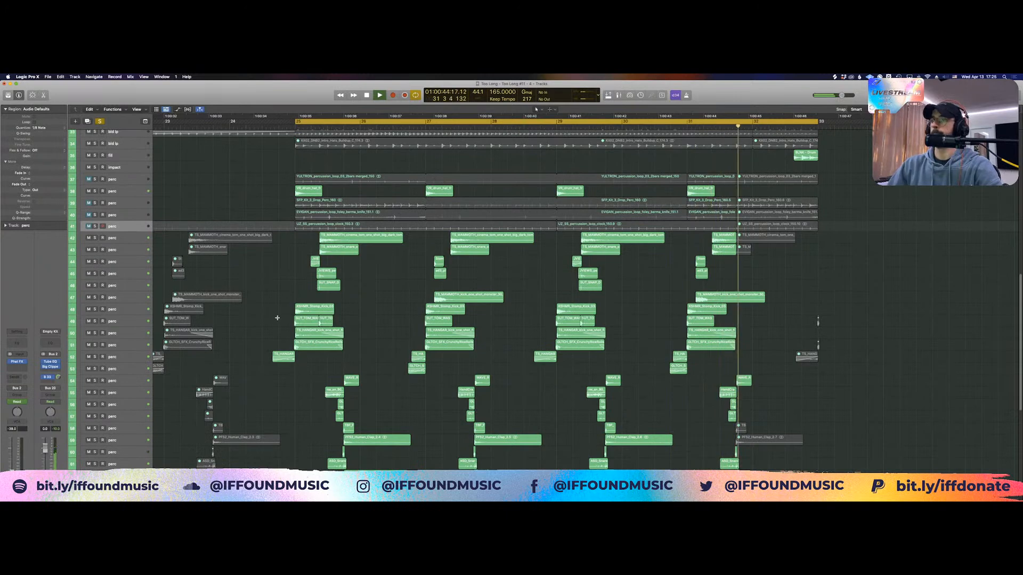
key("super+Up")
key("super+Up")
key("super+Up")
key("super+Up")
key("space")
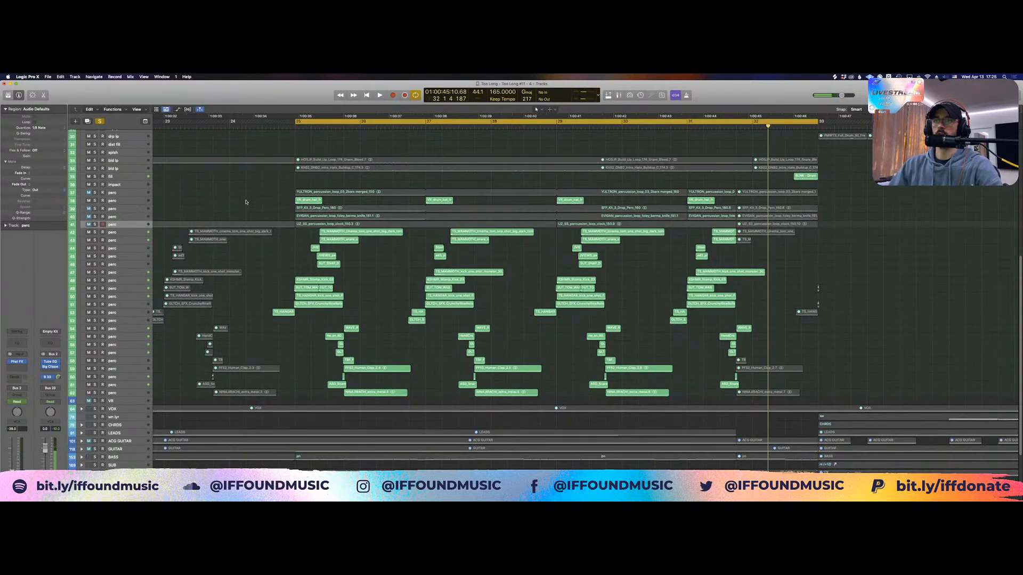
Bring the one-shot perc tracks around bar 25 into view and turn the cycle range off
left_click_drag(245, 202, 881, 392)
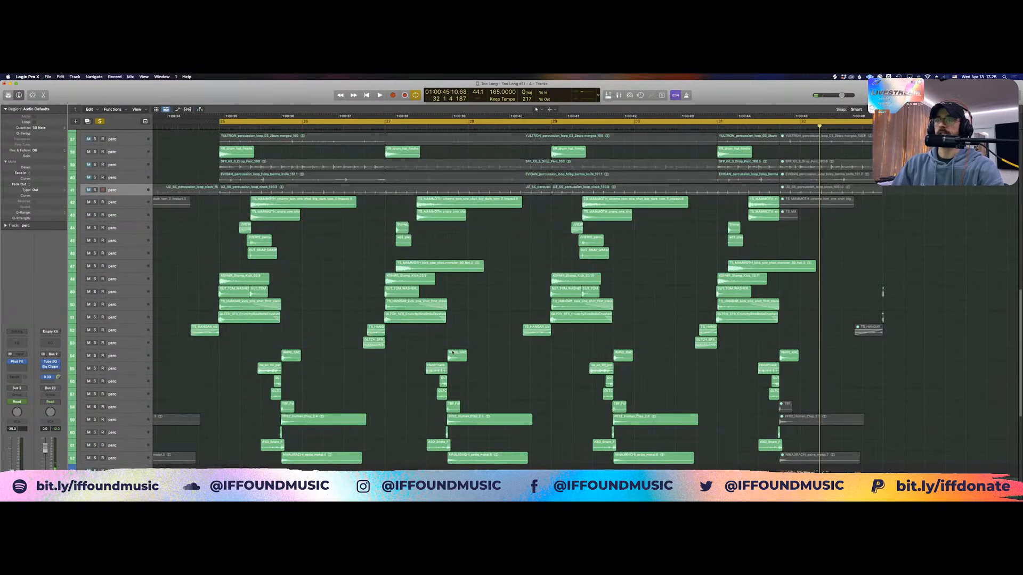
key("super+Up")
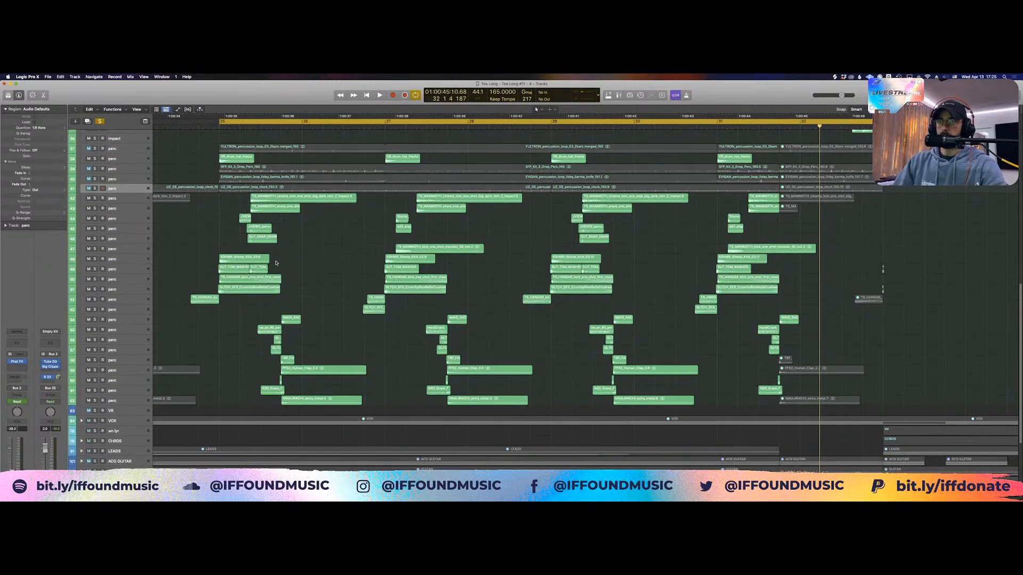
key("super+Right")
key("super+Up")
scroll(229, 244, "left", 5)
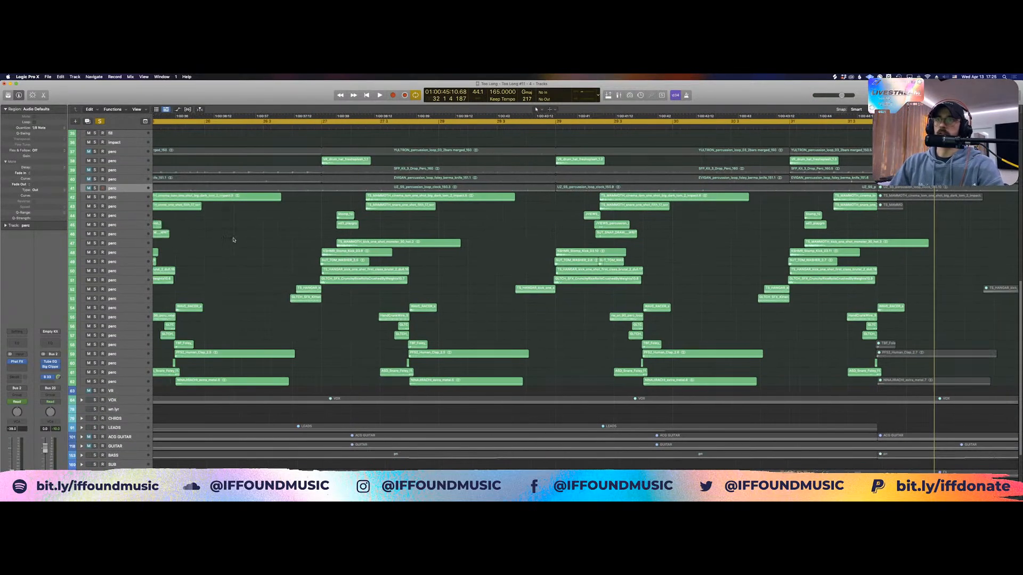
scroll(279, 233, "up", 2)
scroll(279, 232, "left", 5)
scroll(280, 234, "up", 1)
key("c")
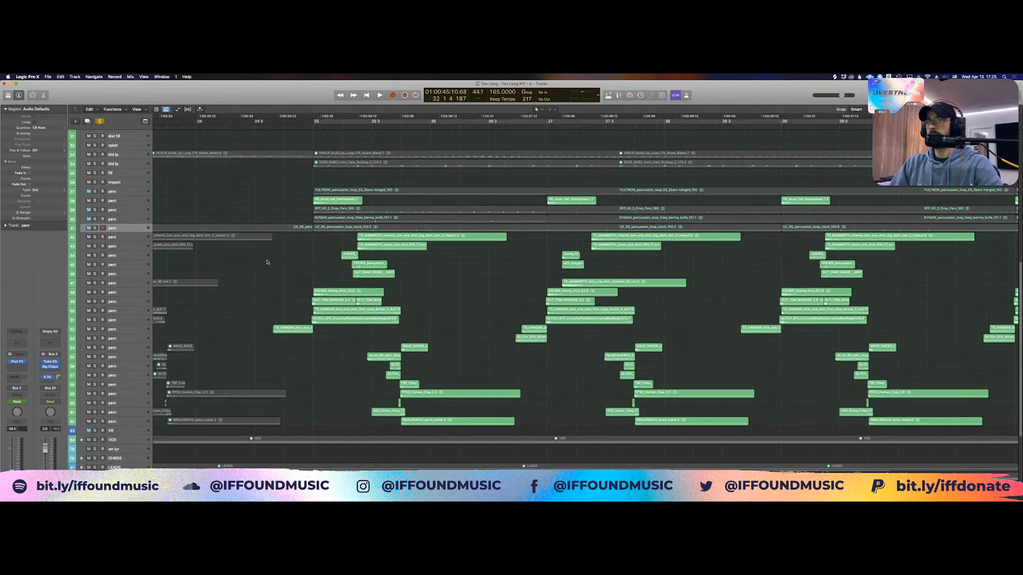
Select the hits stacked at bar 25 on perc tracks 48 to 51, then the clap layers on tracks 54 to 62
key("super+Right")
key("super+Down")
key("super+Down")
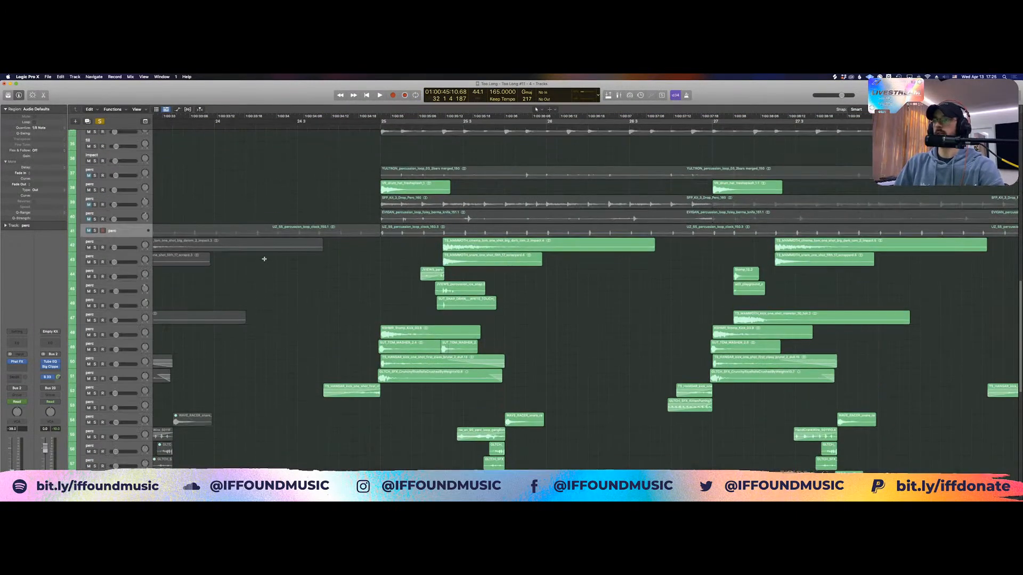
scroll(265, 257, "down", 5)
scroll(357, 274, "right", 3)
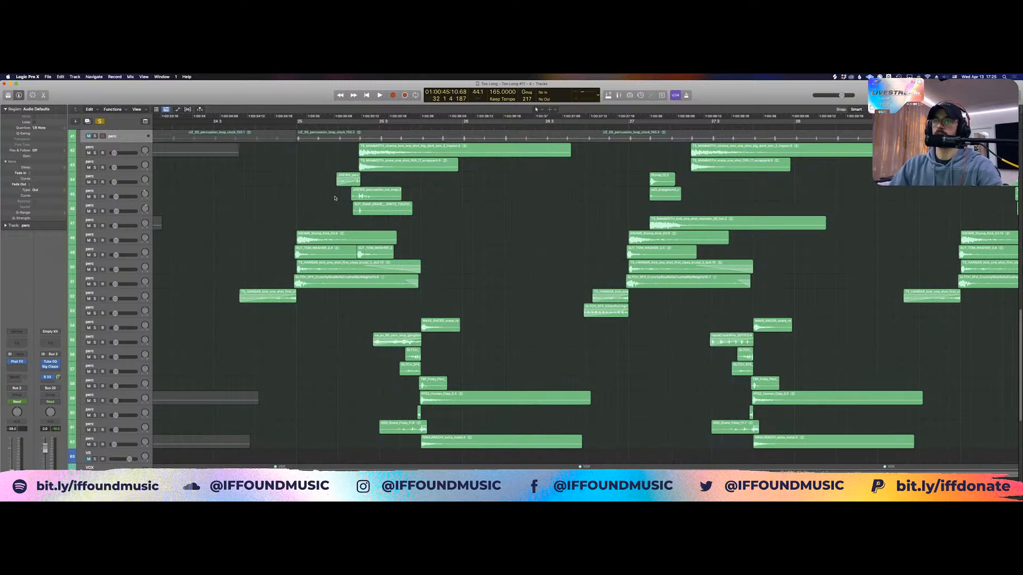
left_click_drag(318, 200, 277, 306)
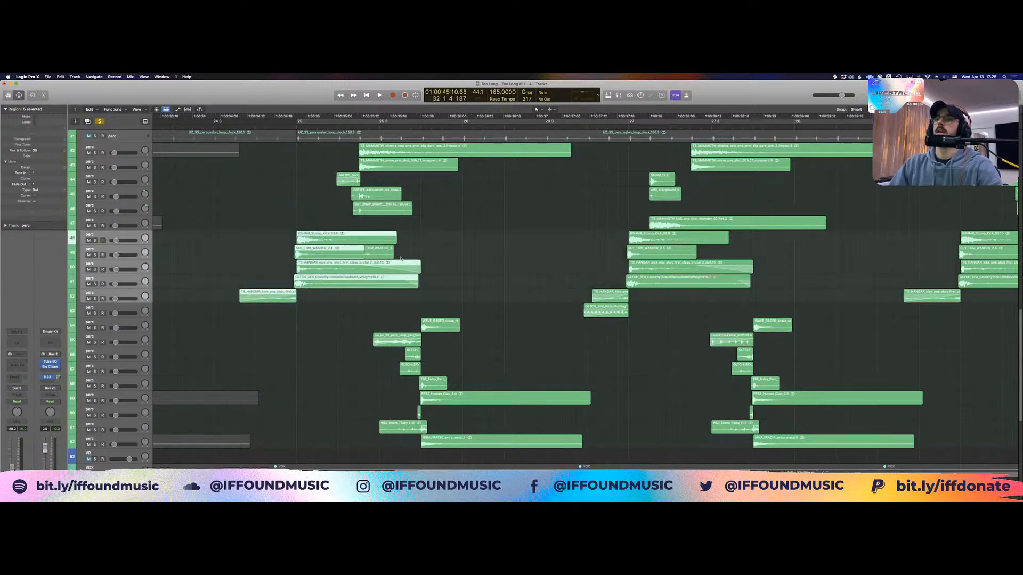
left_click_drag(473, 290, 414, 439)
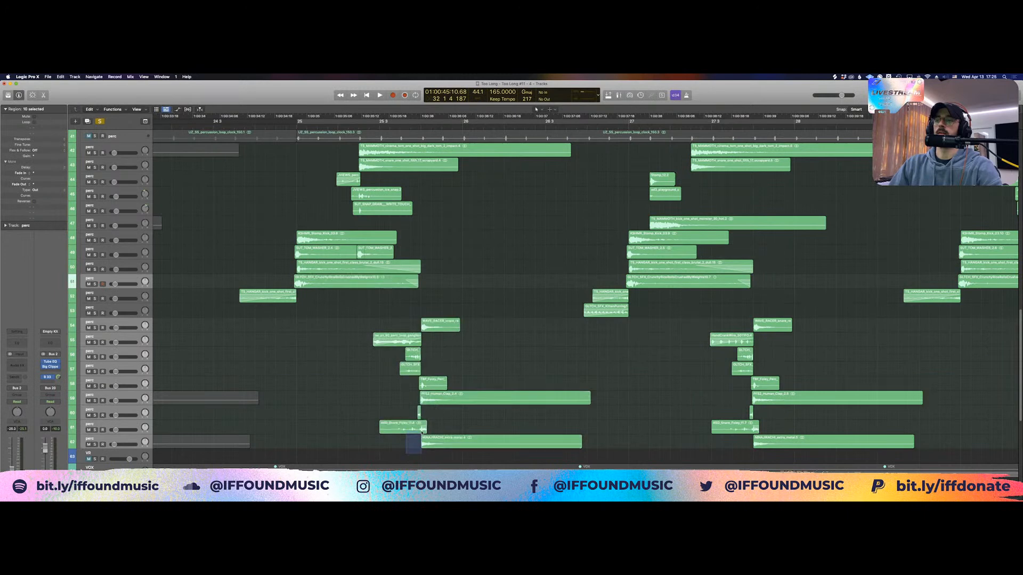
key("Down")
key("Down")
key("Down")
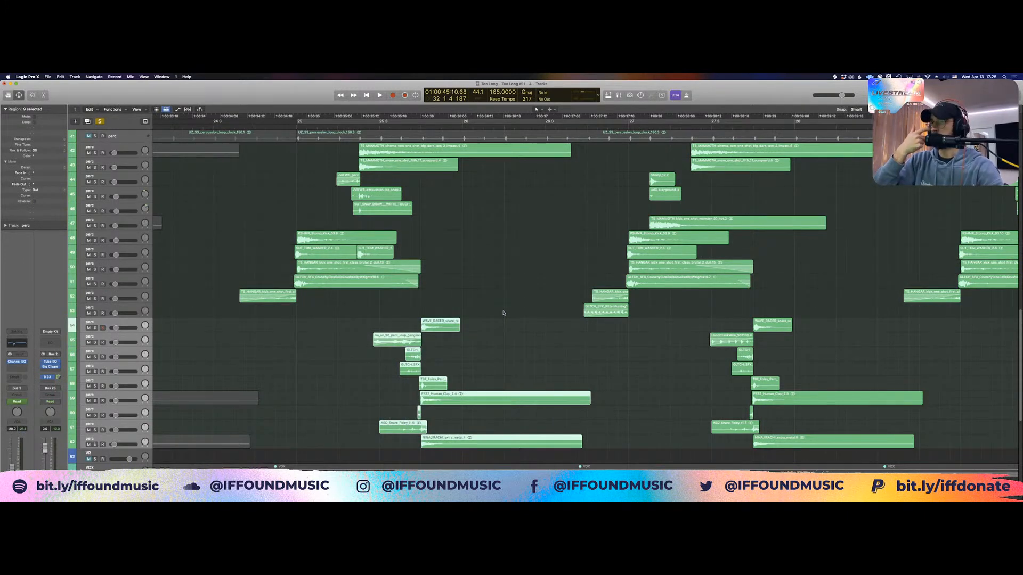
Single out the snap and impact layers on tracks 42 to 46 and their bar 27 counterparts, clear the selection and leave cycling off
left_click_drag(332, 327, 319, 283)
left_click_drag(329, 303, 545, 460)
left_click_drag(428, 211, 338, 154)
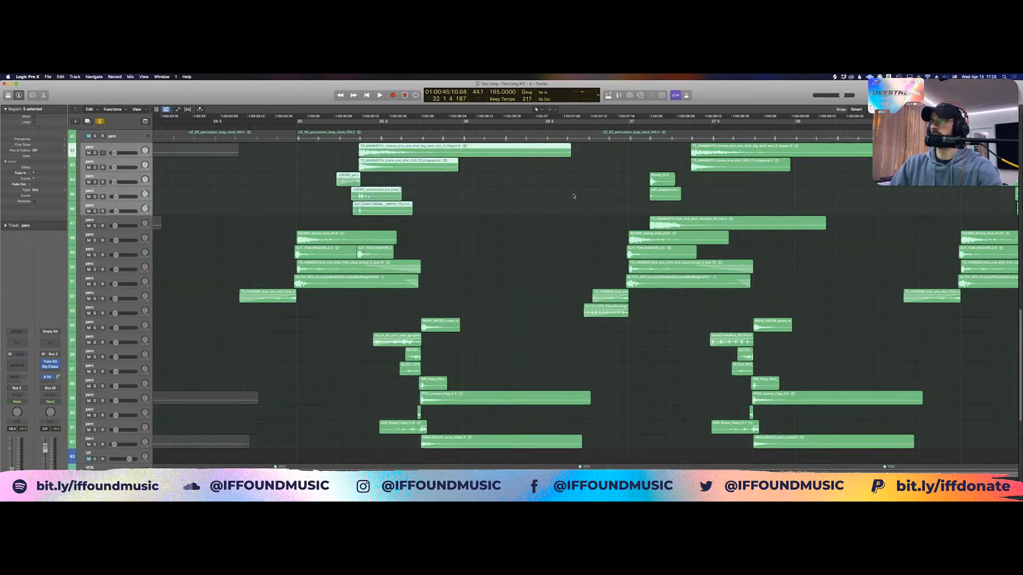
left_click_drag(709, 197, 779, 151)
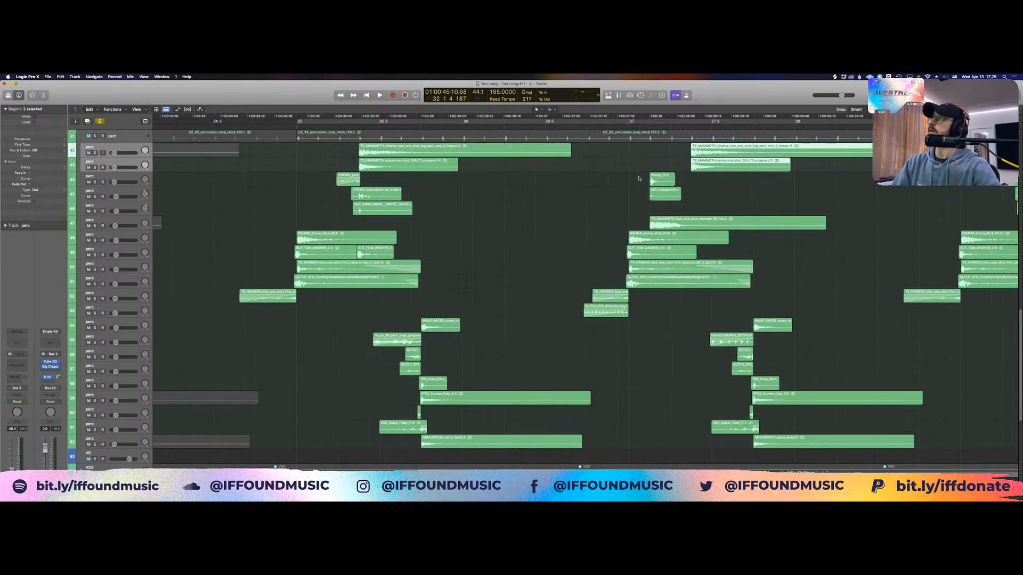
left_click(321, 158)
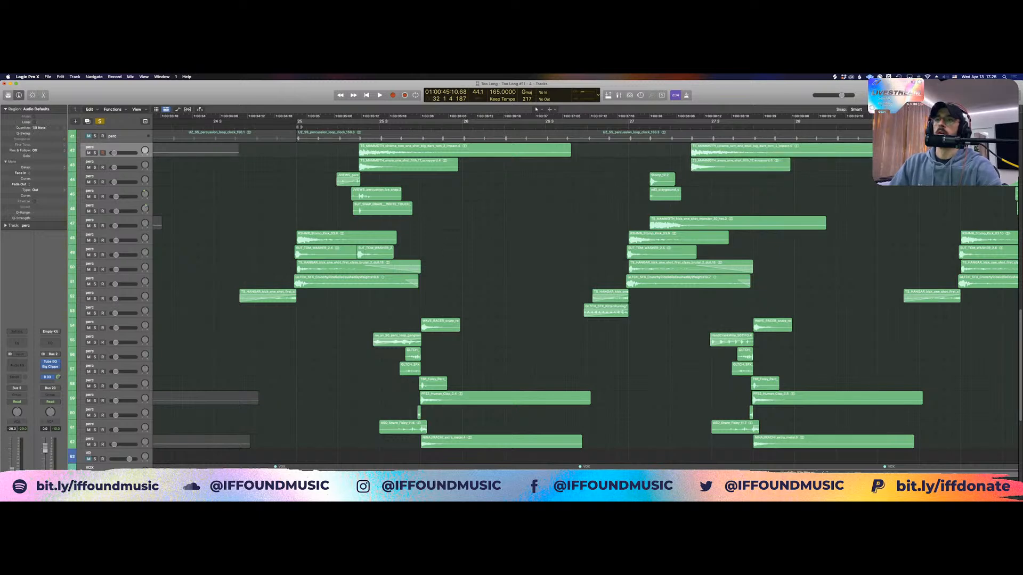
left_click(297, 122)
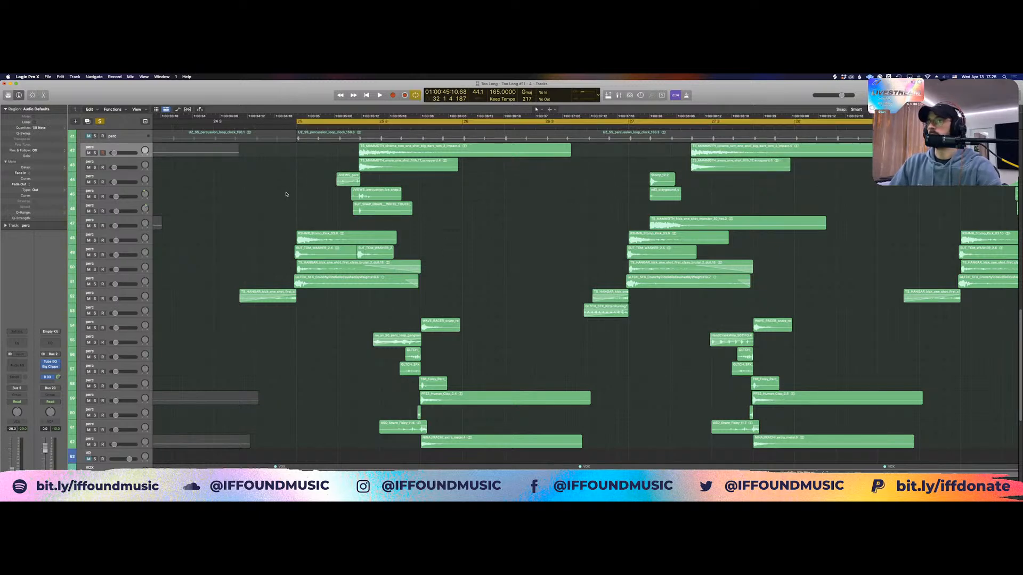
left_click(307, 123)
Examine the layered hit at bar 25 region by region, from the stomp kick on track 48 to the crunchy GLTCH SFX on track 51
left_click_drag(226, 190, 493, 327)
left_click(430, 261)
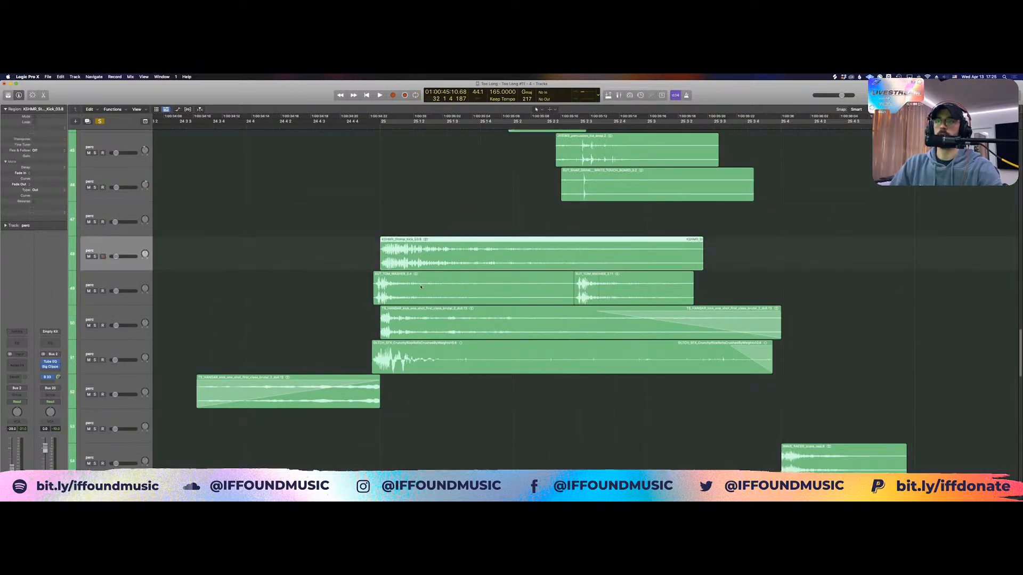
left_click(420, 287)
left_click(415, 322)
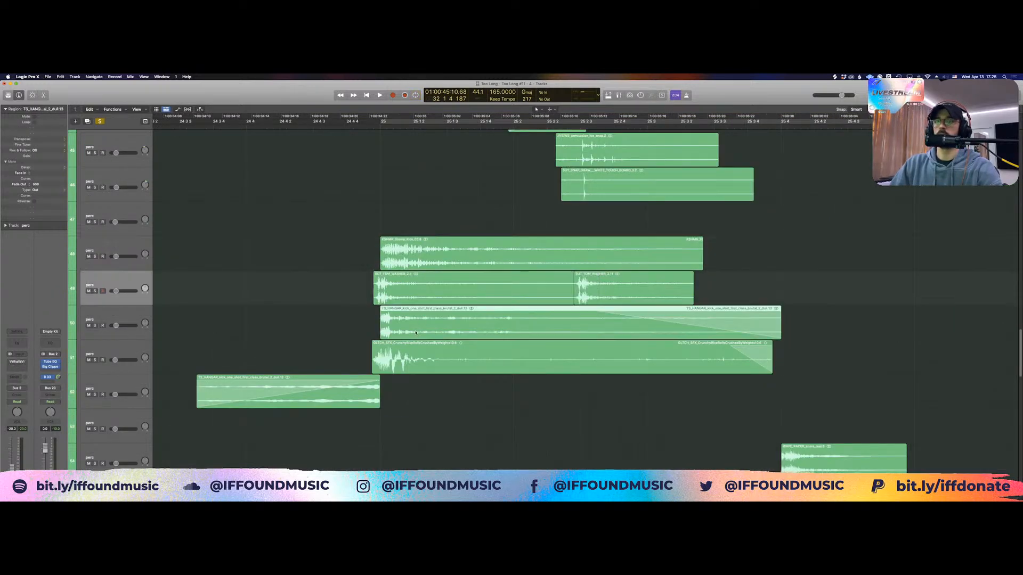
left_click(411, 358)
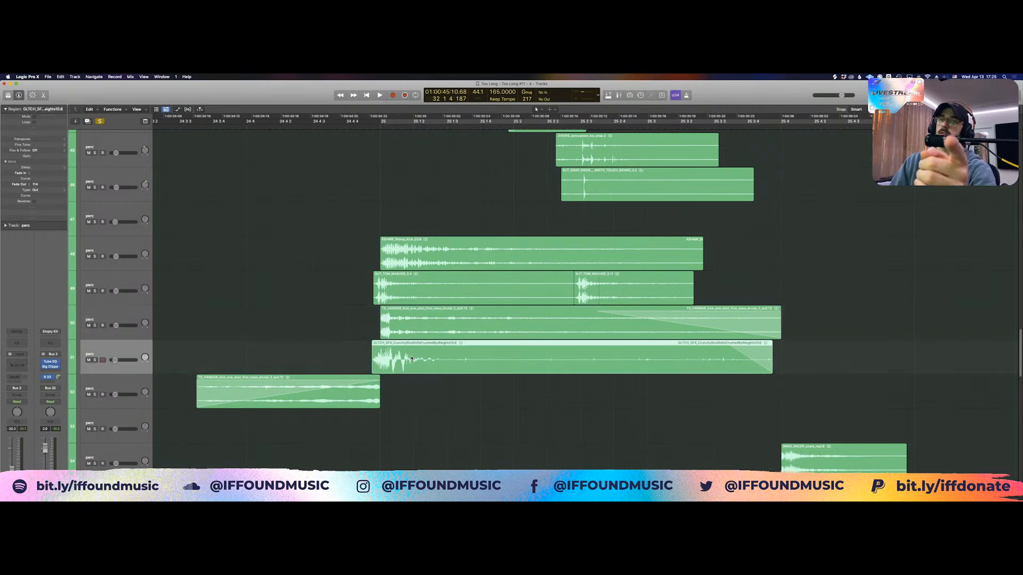
left_click(415, 332)
left_click(418, 288)
left_click(419, 252)
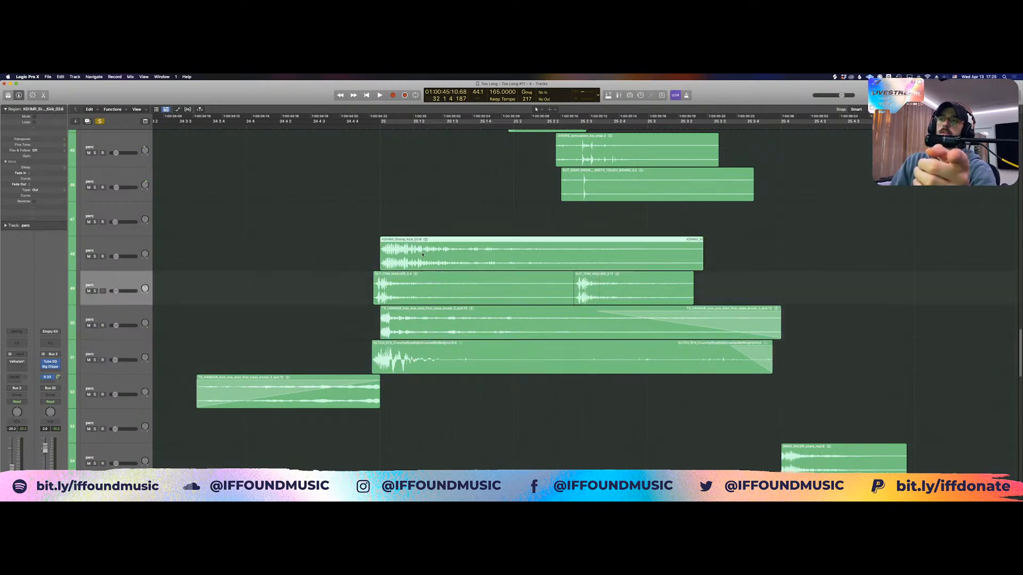
left_click(411, 288)
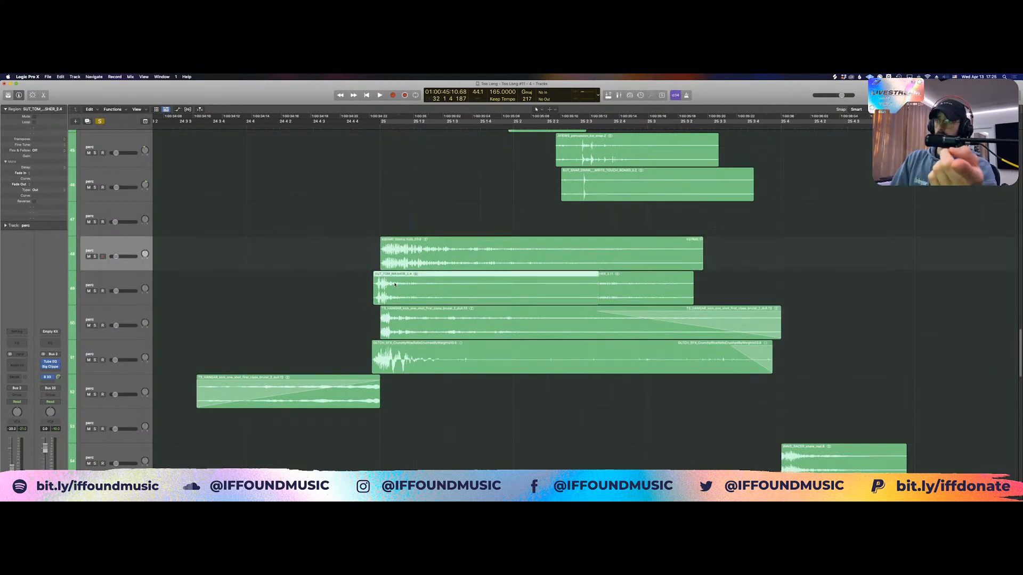
left_click(402, 317)
left_click(404, 346)
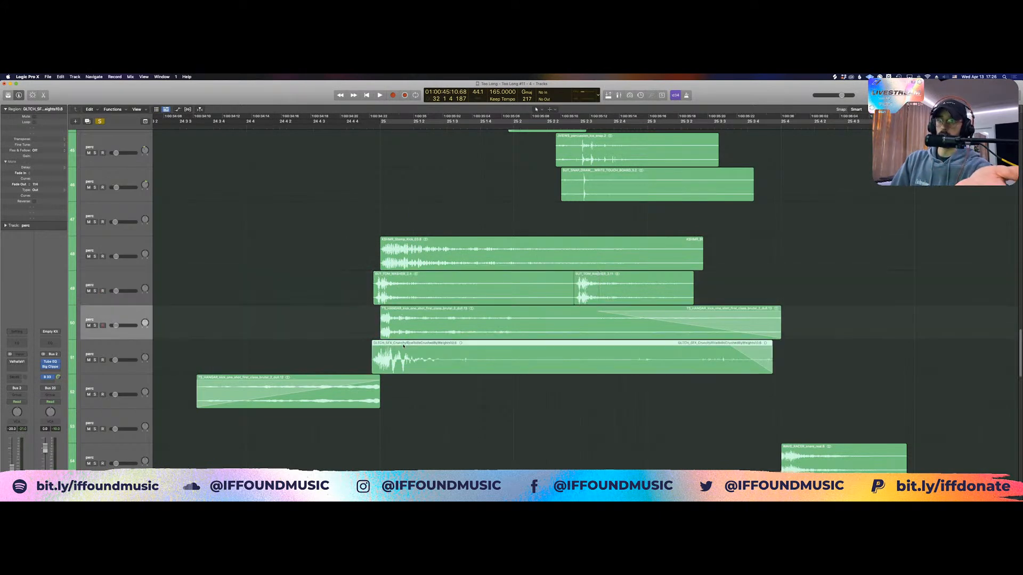
Compare the layered hit at bar 25 with its repeats at bars 27 and 29, and inspect the waveform starts up close
key("super+Left")
key("super+Left")
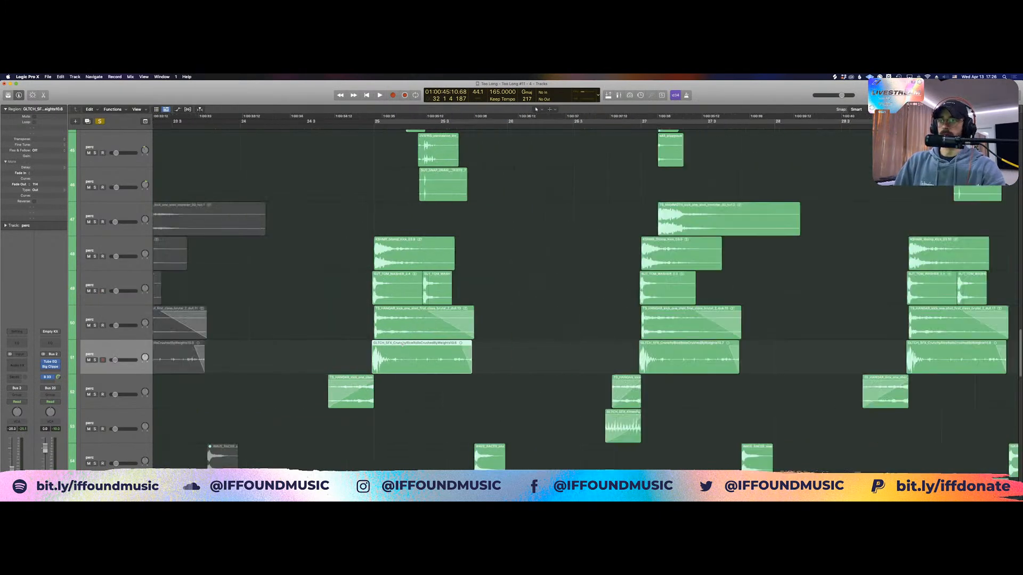
left_click(470, 235)
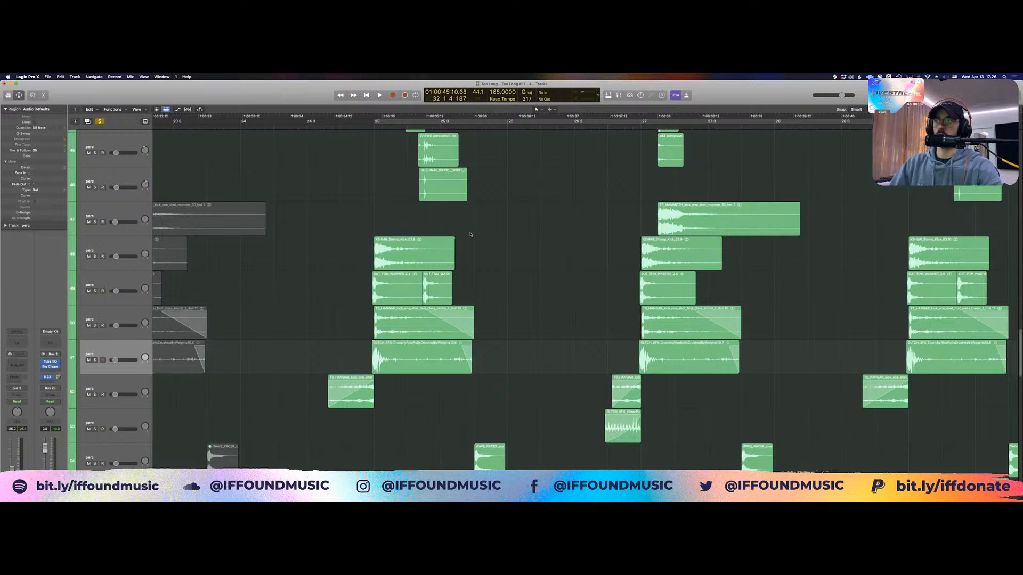
scroll(463, 235, "right", 3)
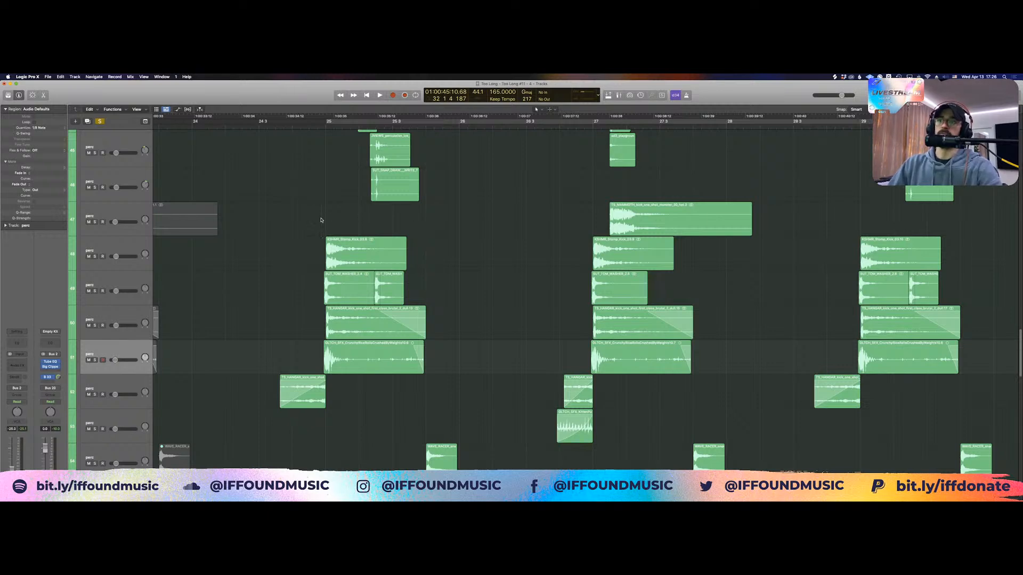
left_click_drag(316, 224, 377, 394)
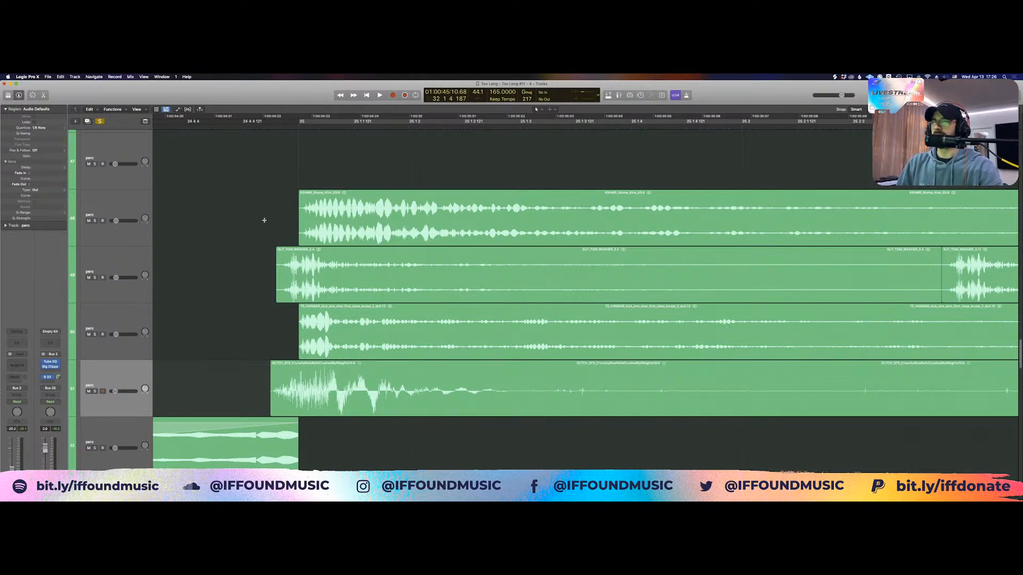
Examine how the one-shot layers on tracks 42 to 52 are arranged from just before bar 25 onward
key("super+Left")
key("super+Left")
key("super+Left")
key("super+Left")
key("super+Up")
key("super+Up")
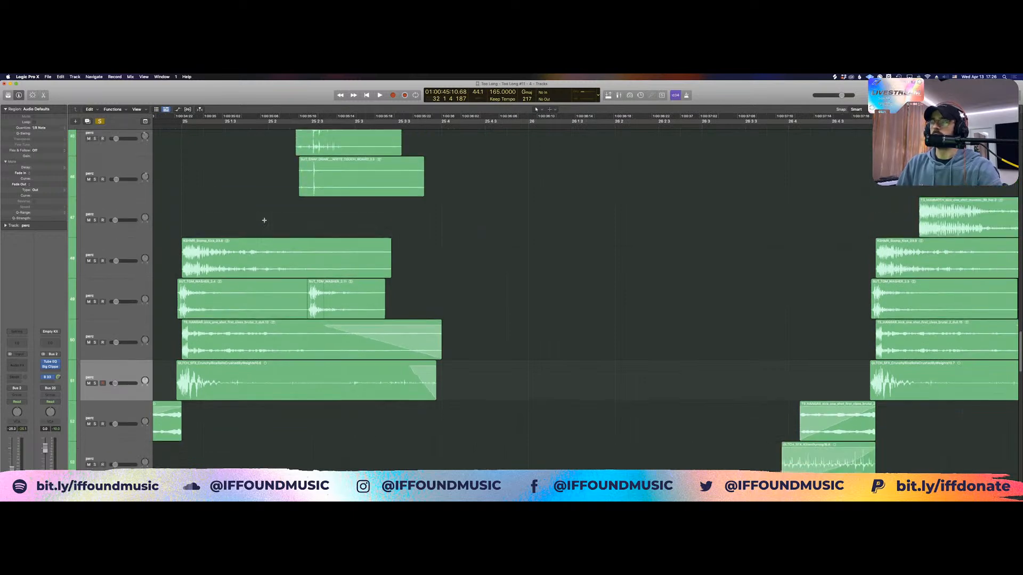
scroll(264, 222, "left", 5)
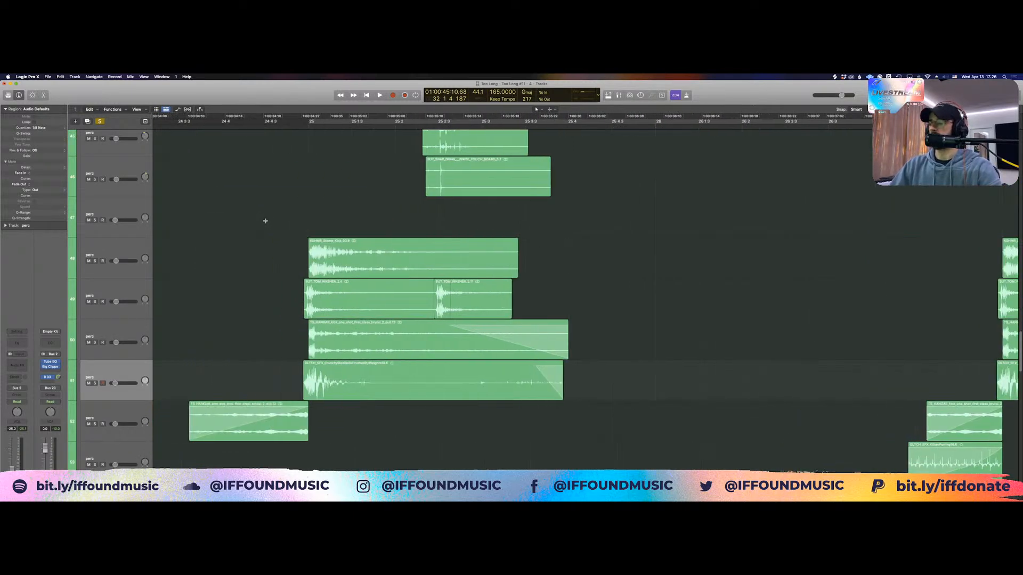
key("super+Up")
scroll(265, 222, "up", 4)
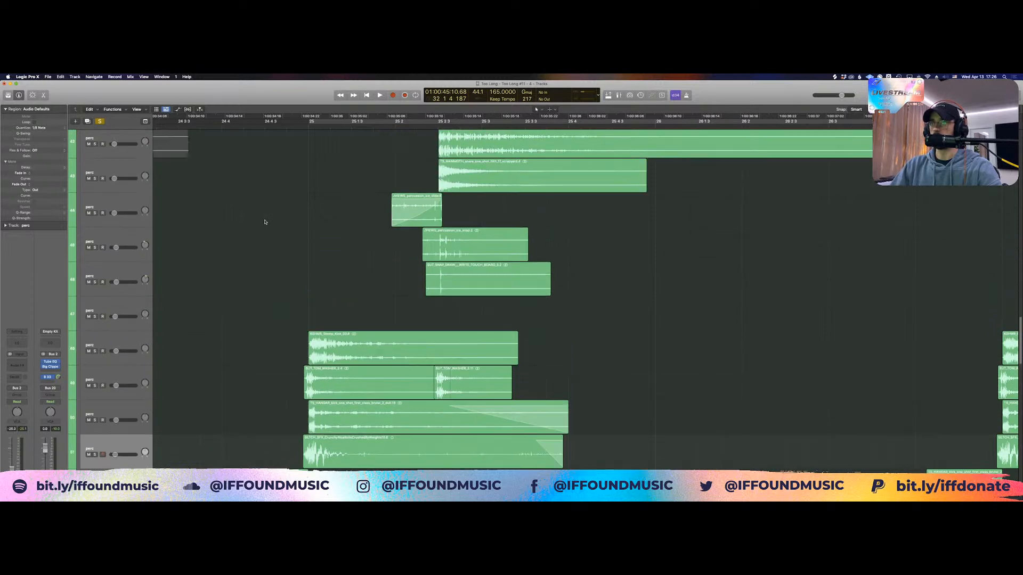
key("super+Up")
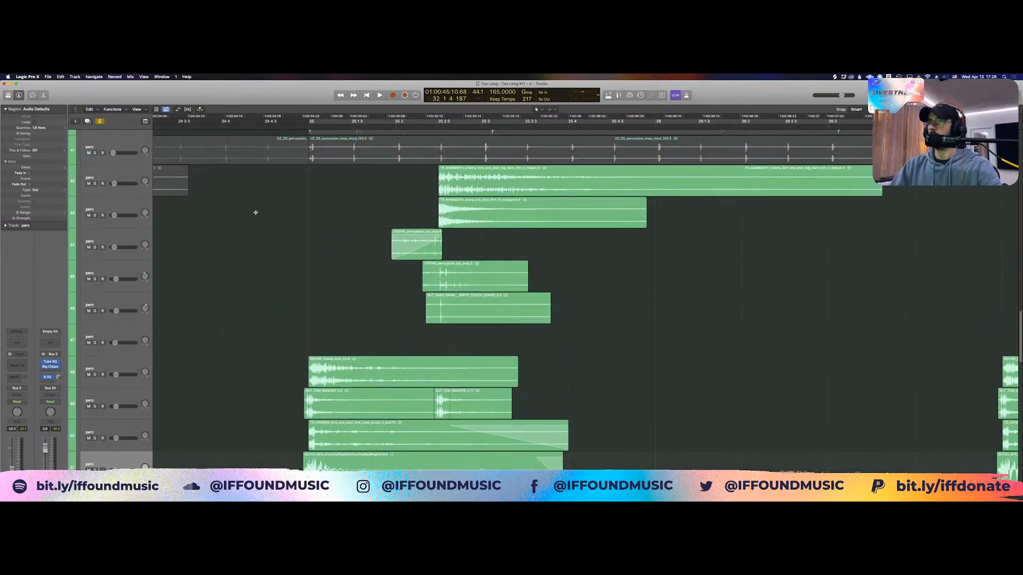
key("super+Up")
scroll(259, 218, "up", 3)
key("super+Up")
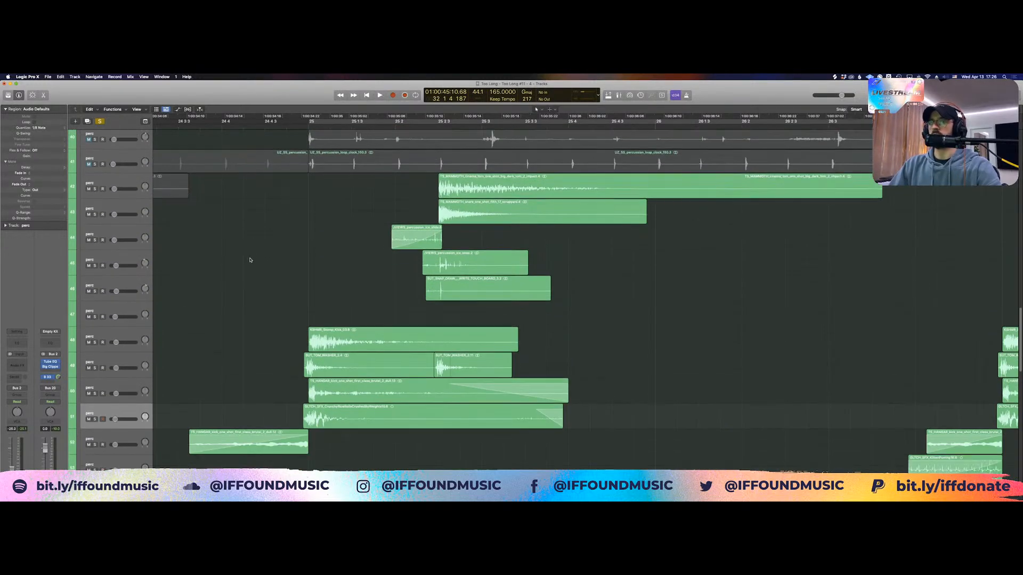
Inspect the Big Clipper and Vintage Tube EQ plug-ins on the PERCUSSION bus, then close both
left_click(50, 362)
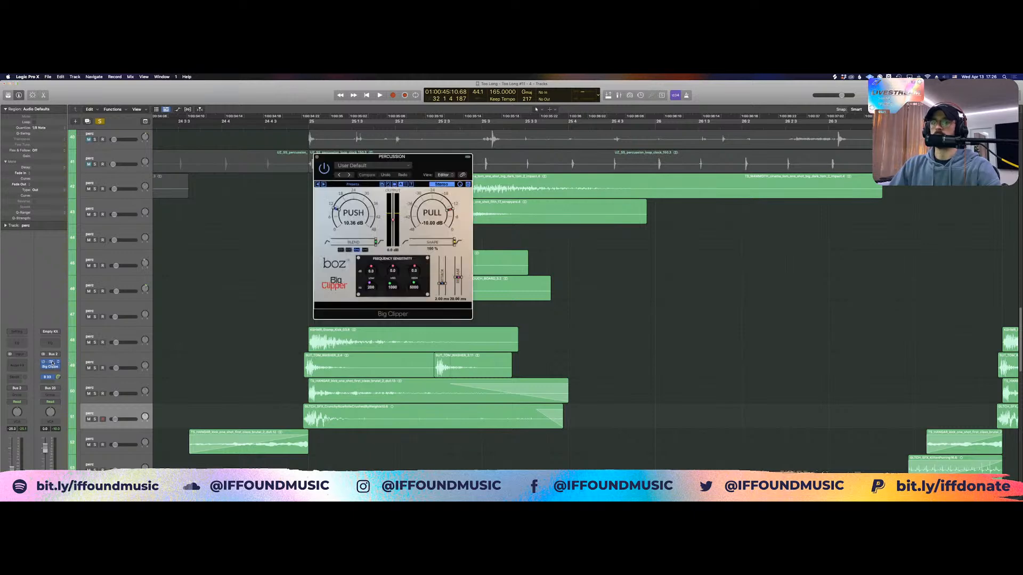
left_click(51, 366)
left_click_drag(401, 159, 589, 175)
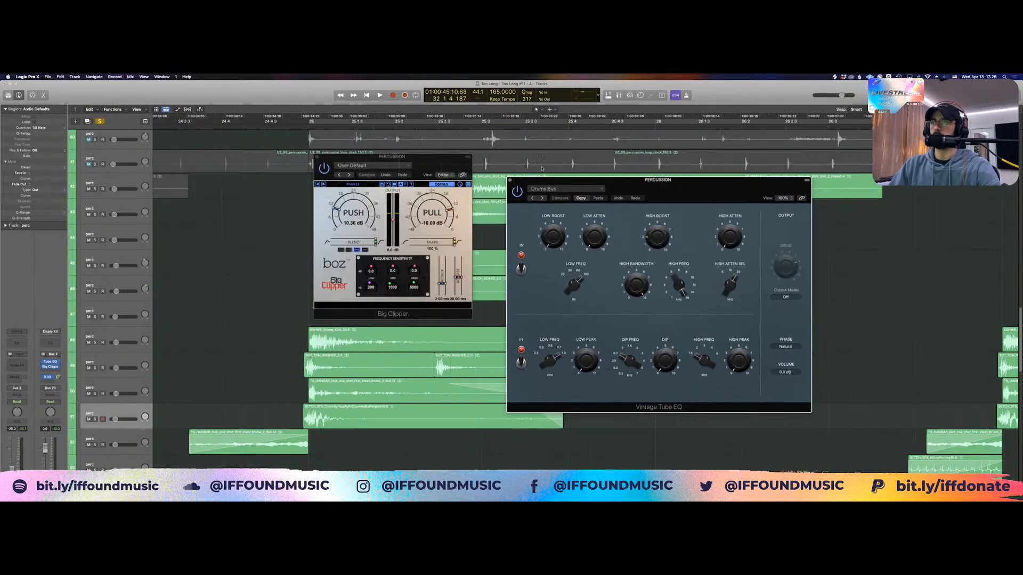
left_click(508, 179)
left_click(316, 157)
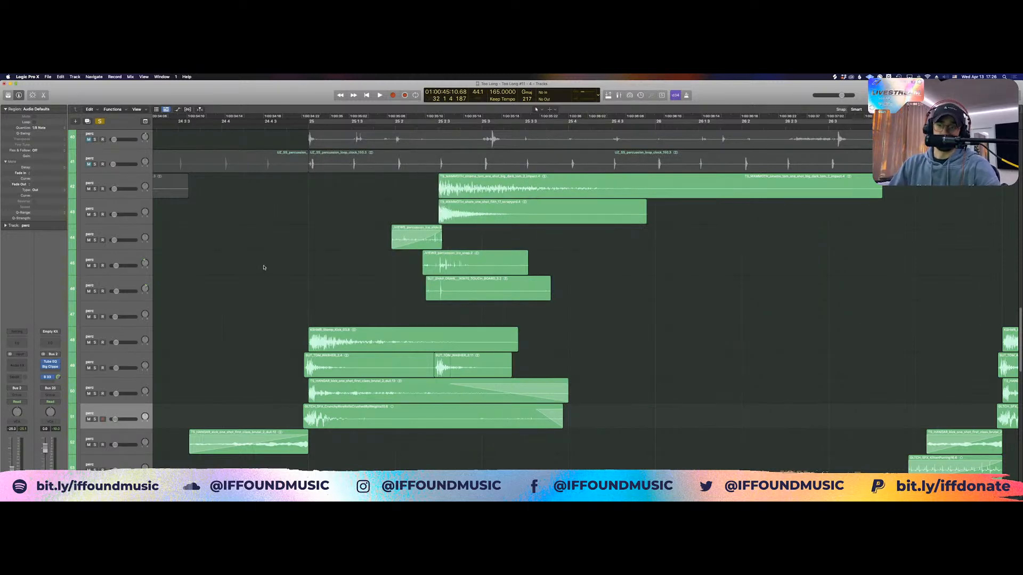
Place the playhead at 24 4 3, play the one-shot percussion into bar 25 and stop playback
left_click(264, 284, "shift")
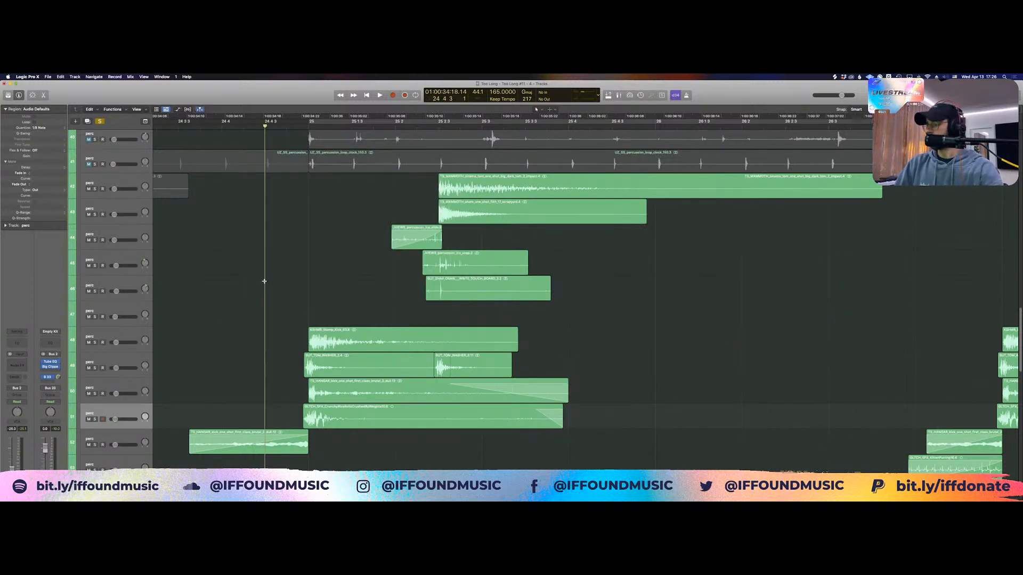
key("super+Left")
key("super+Up")
key("super+Up")
key("super+Up")
scroll(251, 283, "down", 4)
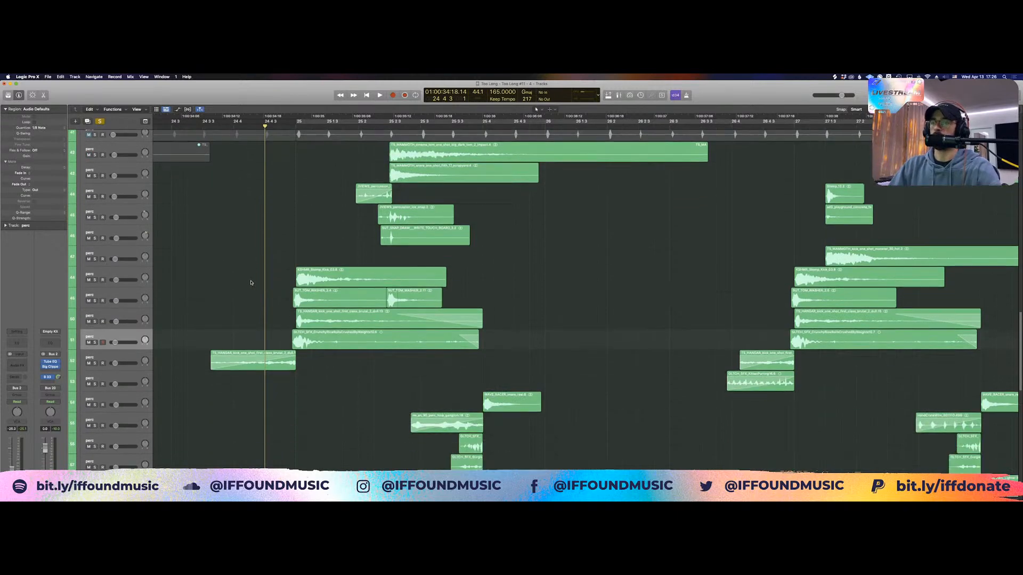
key("super+Up")
key("super+Up")
key("super+Up")
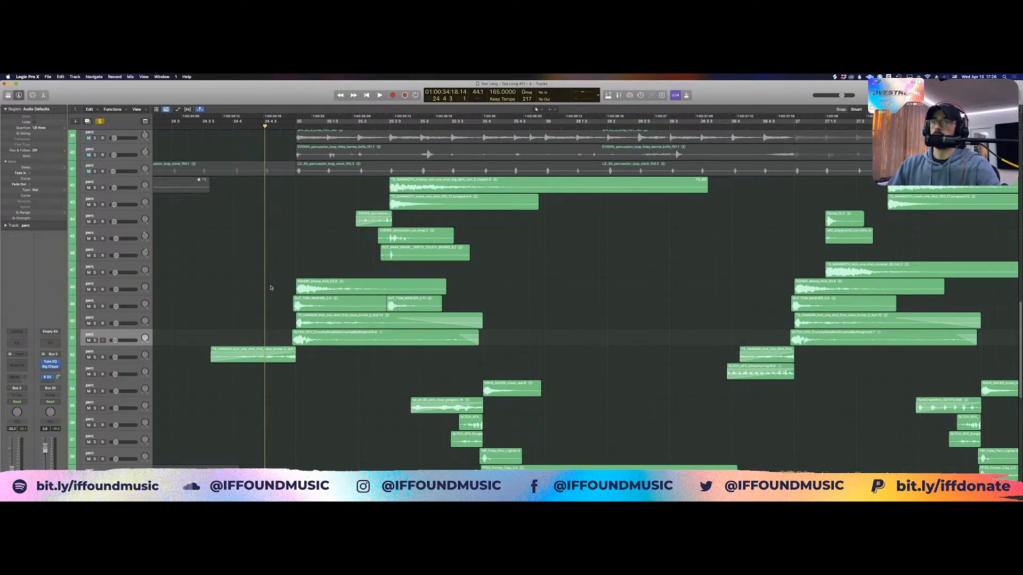
key("space")
key("space")
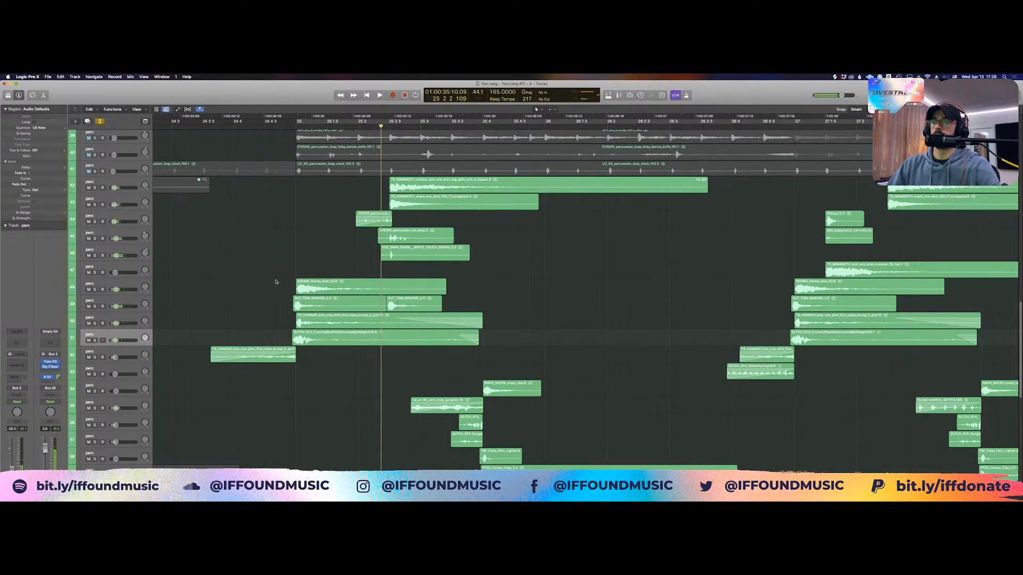
Turn off solo on the SC-PERC and PERCUSSION tracks and return to the one-shot percussion layers
left_click_drag(308, 263, 334, 342)
scroll(334, 343, "up", 20)
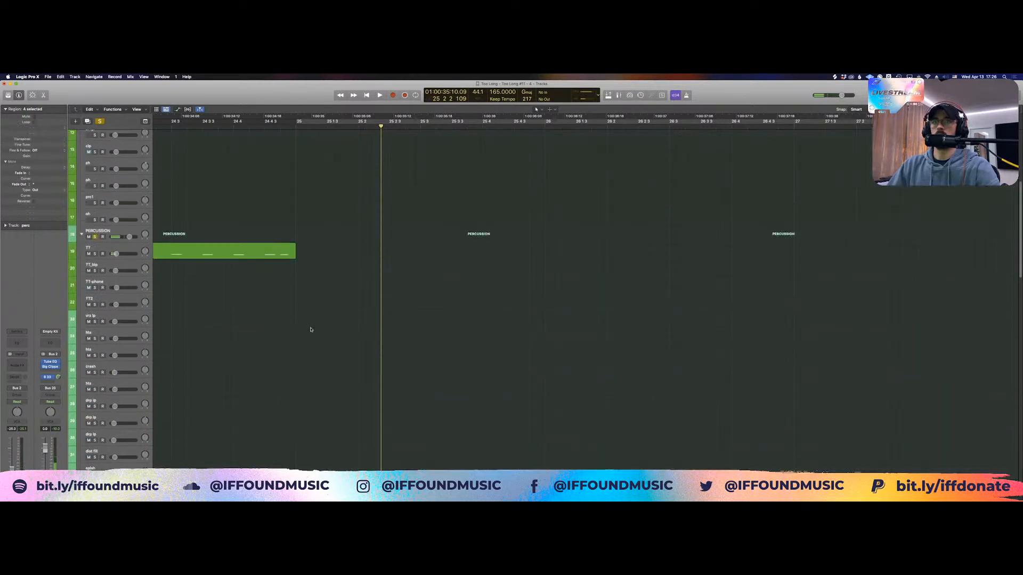
scroll(128, 235, "up", 4)
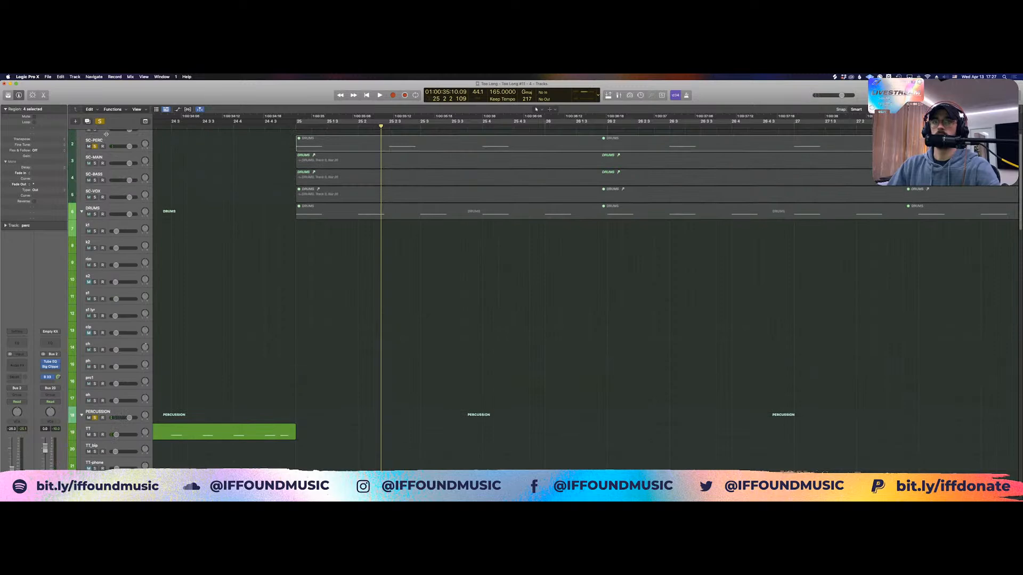
left_click(94, 146)
scroll(96, 151, "up", 1)
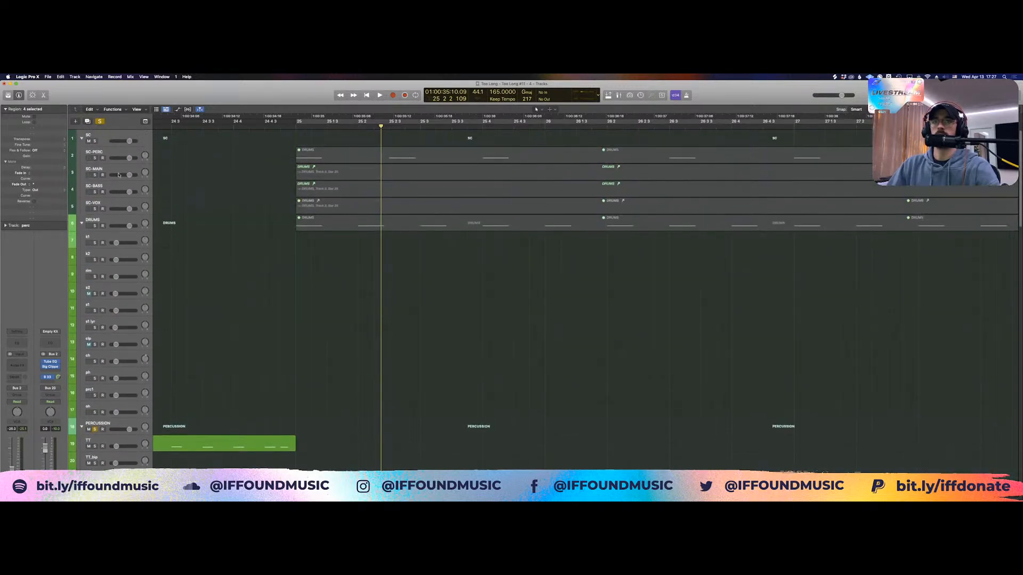
scroll(122, 319, "down", 9)
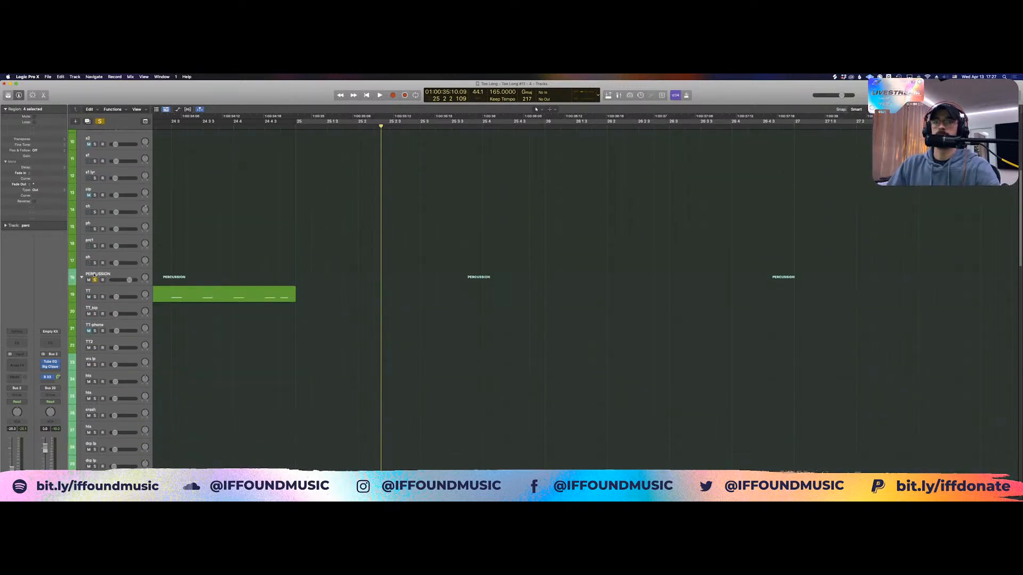
left_click(95, 274)
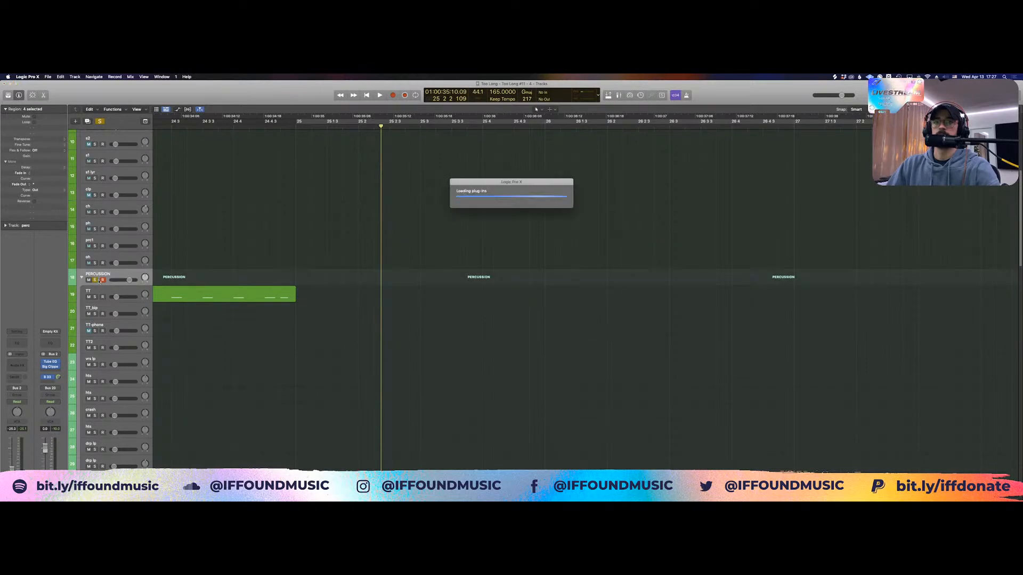
left_click(97, 293)
left_click(95, 280)
scroll(285, 304, "down", 20)
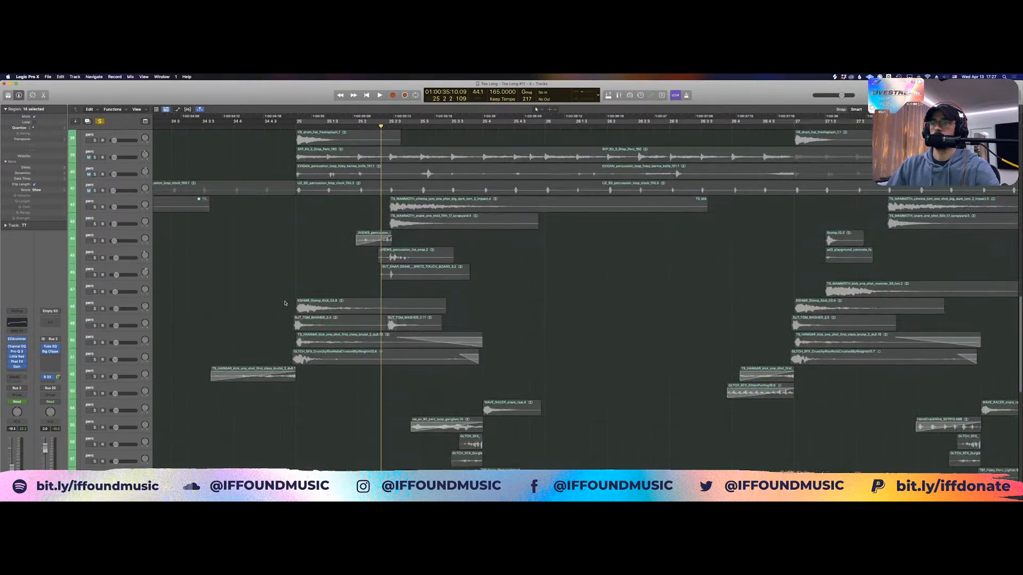
Solo the four layered one-shots starting at bar 25 on tracks 48 to 51, play them and stop playback
left_click_drag(325, 270, 296, 416)
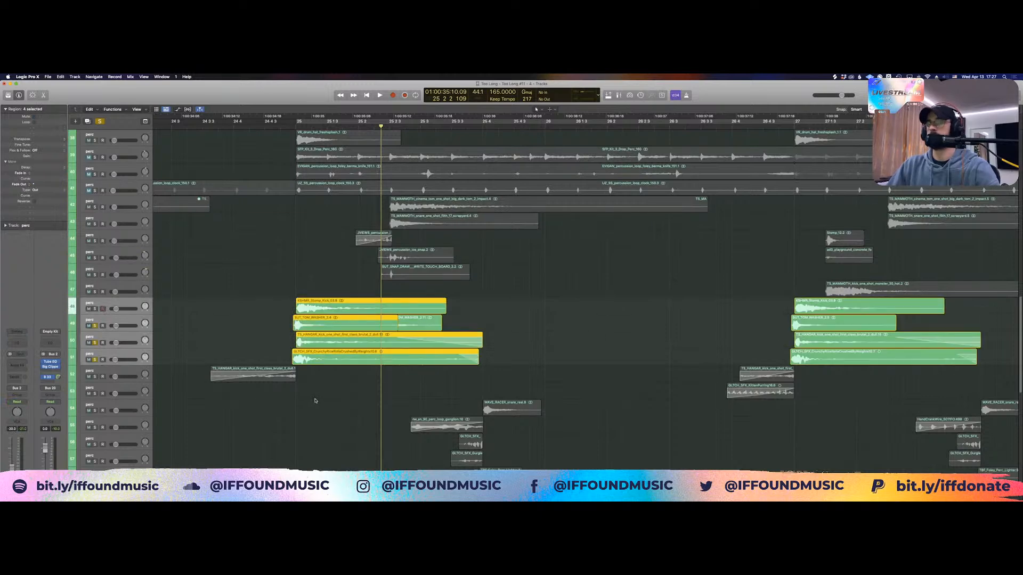
left_click(288, 329)
left_click(280, 286)
key("space")
key("space")
Place the playhead at 25 1 1 1 and zoom in on the starts of the four soloed layers
scroll(266, 309, "right", 2)
left_click_drag(231, 323, 356, 327)
left_click(285, 381)
left_click(321, 388)
left_click_drag(321, 388, 371, 326)
left_click(328, 374)
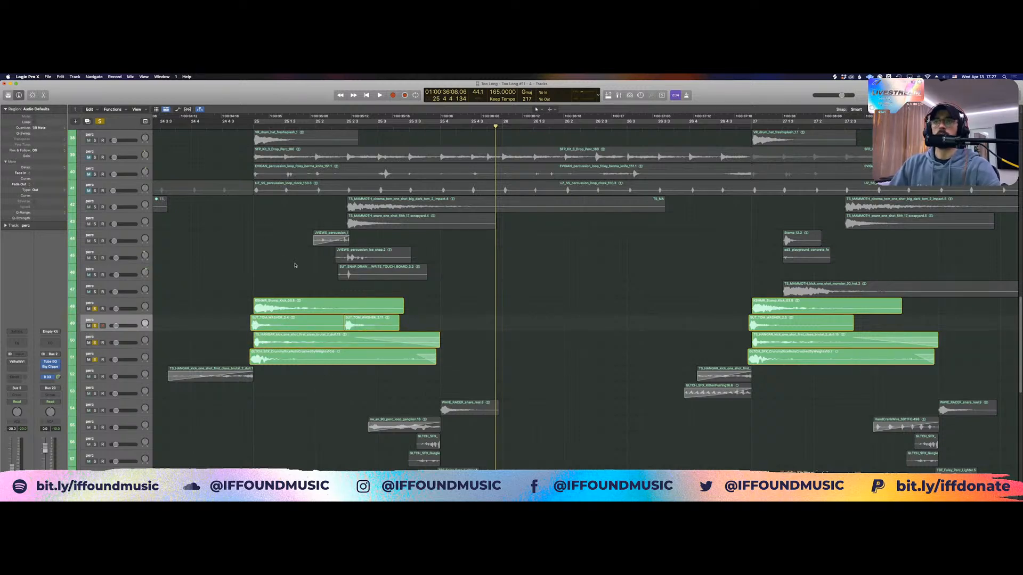
left_click(267, 302)
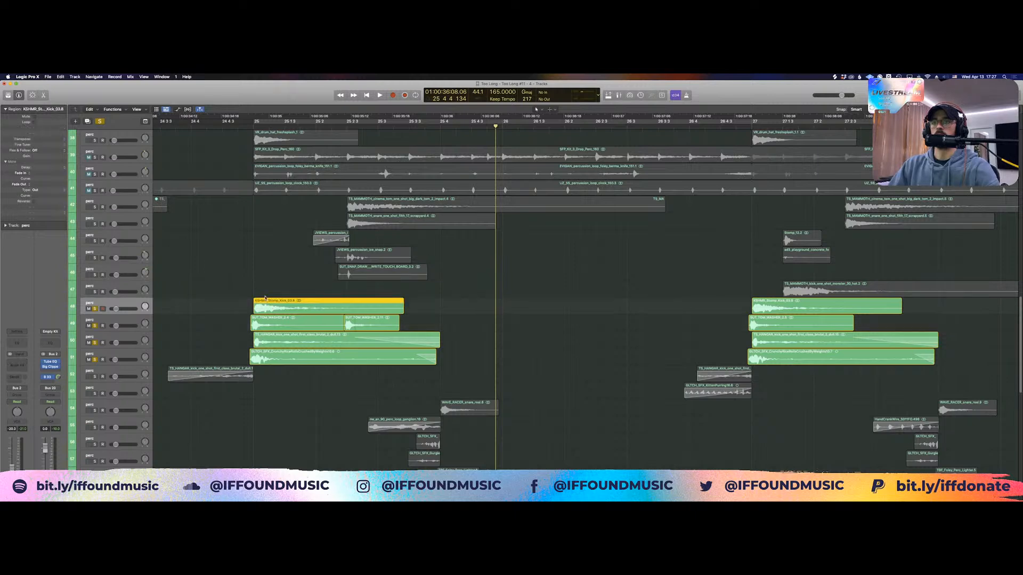
left_click(259, 296)
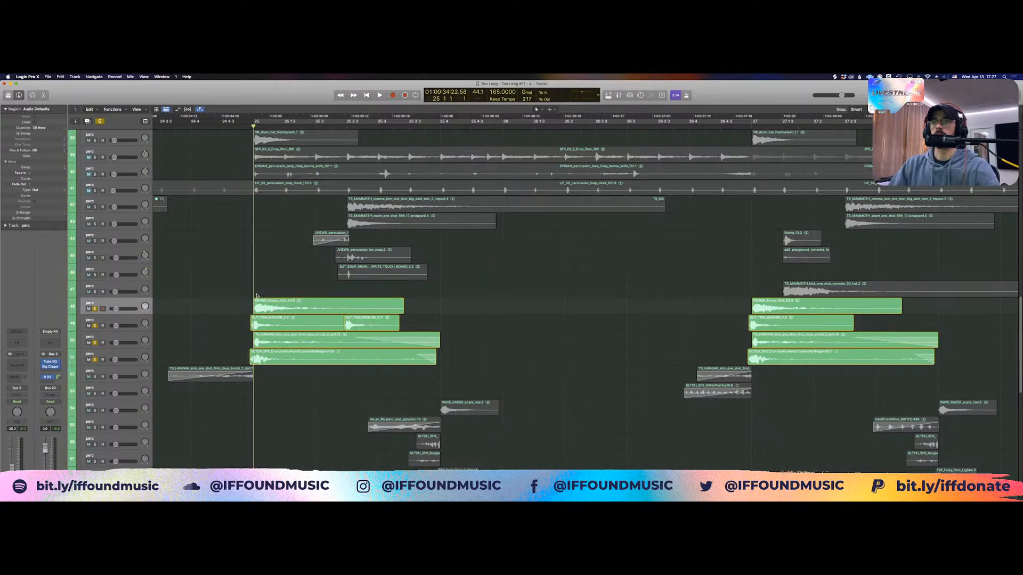
left_click_drag(231, 287, 349, 408)
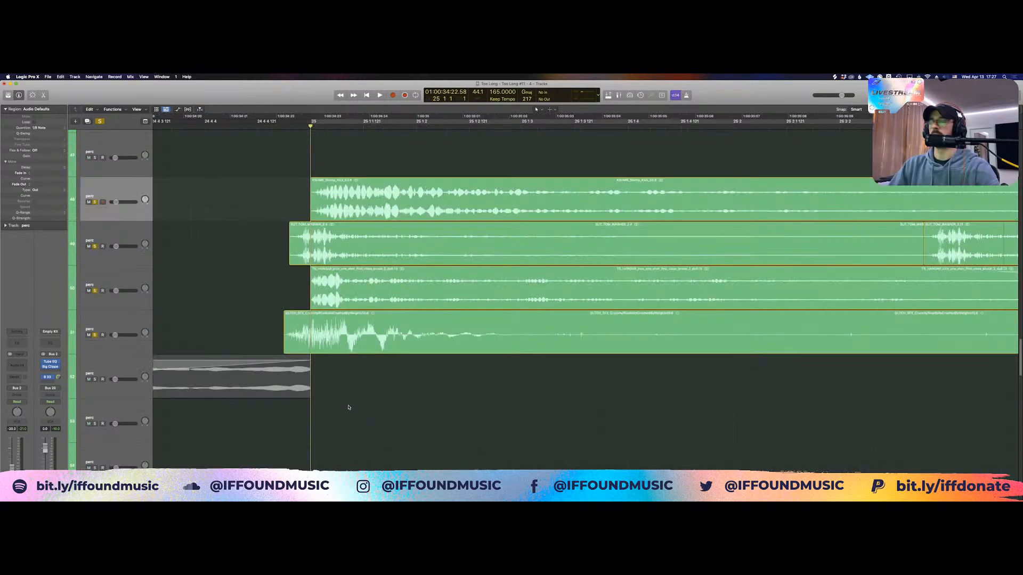
Inspect the start of each soloed layer's waveform in turn: the tom, the HANGAR kick, the stomp kick and the GLITCH_SFX crunch
left_click(327, 259)
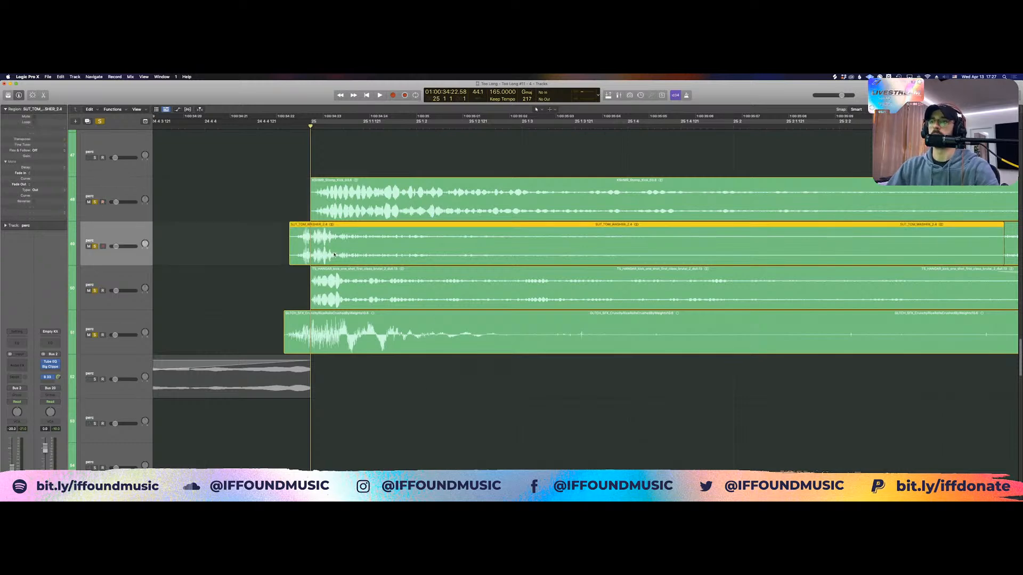
left_click(334, 304)
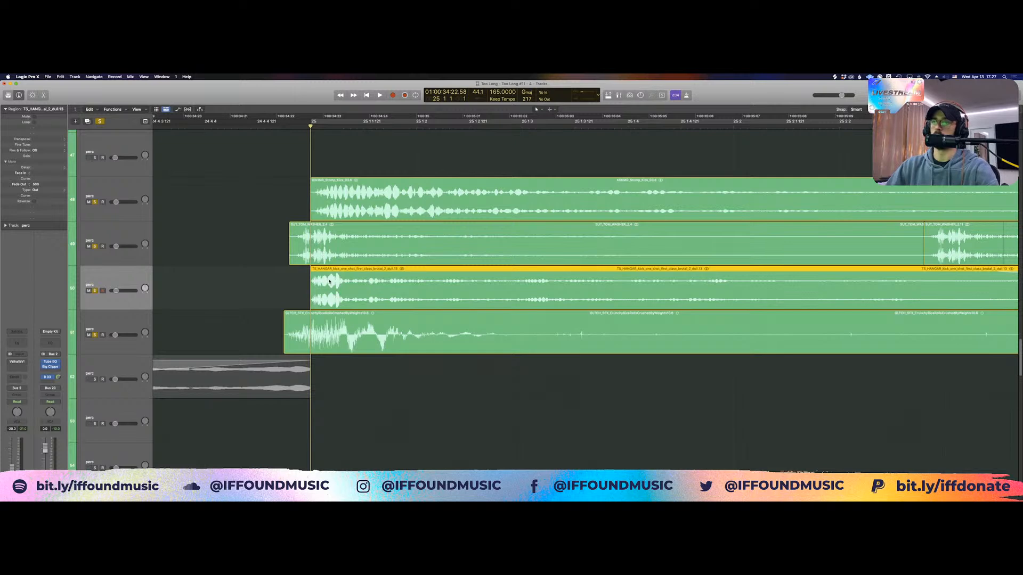
left_click(337, 205)
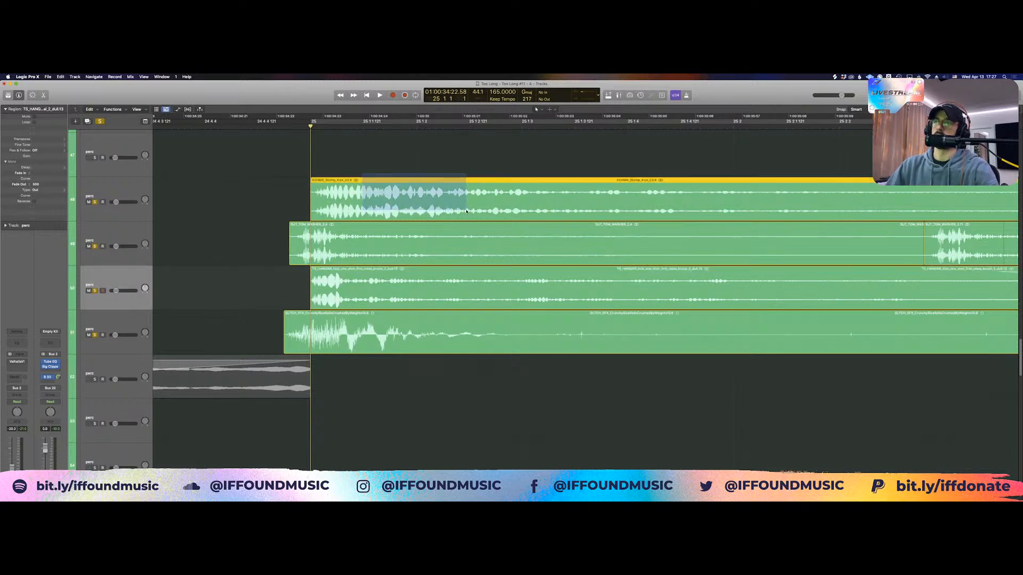
left_click(385, 350)
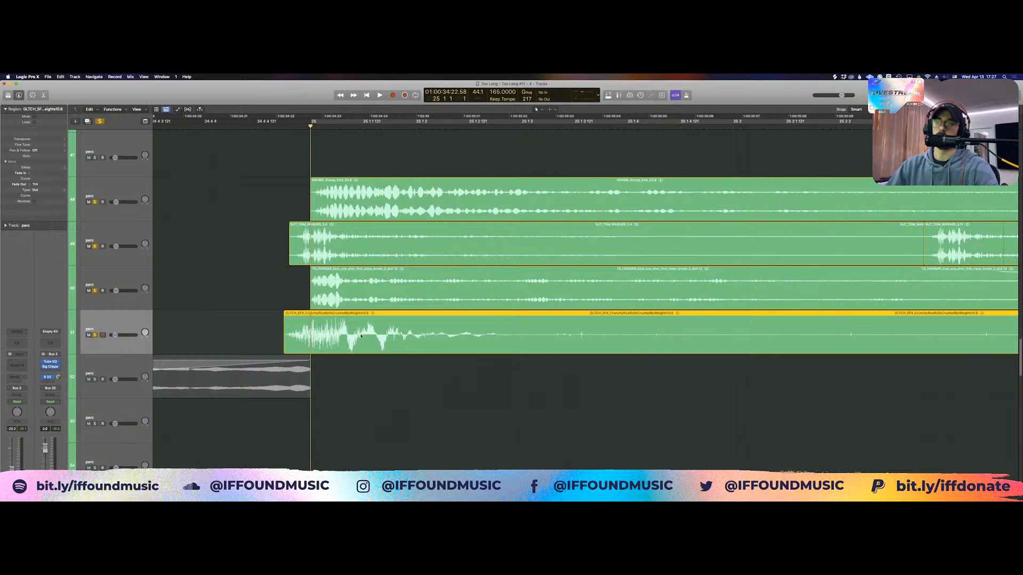
left_click(355, 377)
left_click(361, 338)
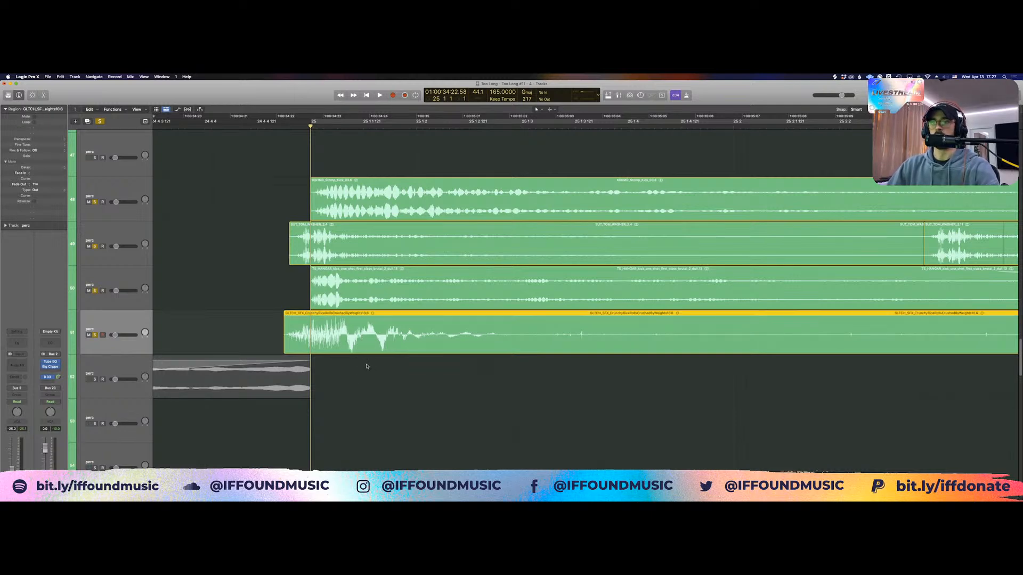
Examine the full lengths of the four soloed layers and how their starts line up around bar 25
scroll(369, 365, "down", 6)
scroll(366, 364, "up", 3)
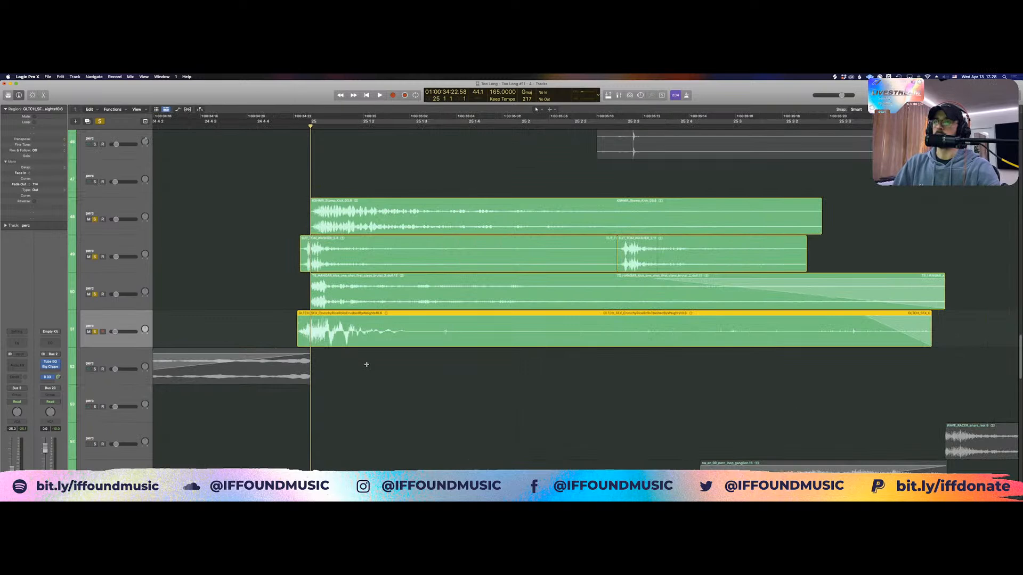
scroll(367, 365, "down", 2)
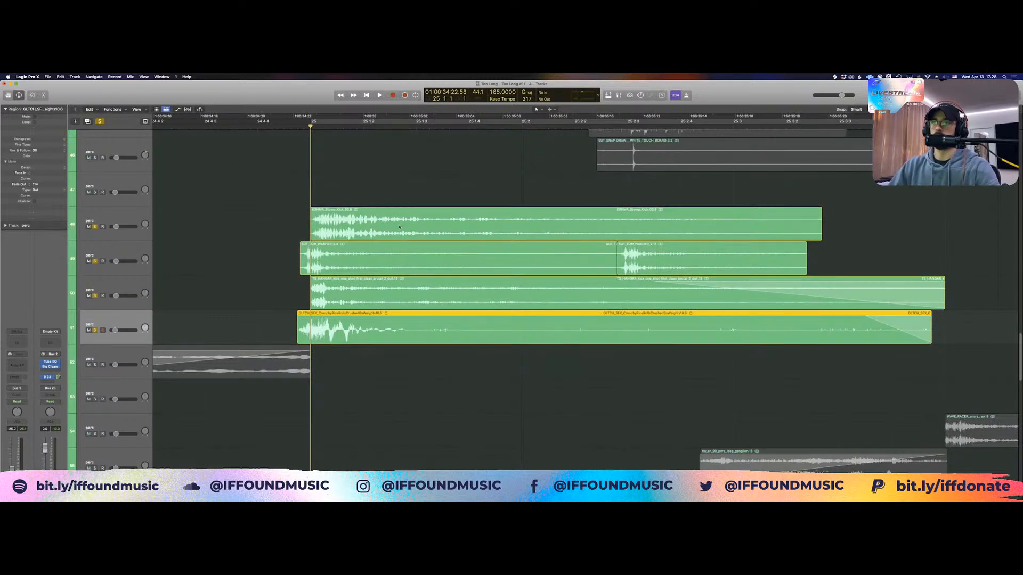
left_click(276, 224)
left_click_drag(276, 224, 468, 327)
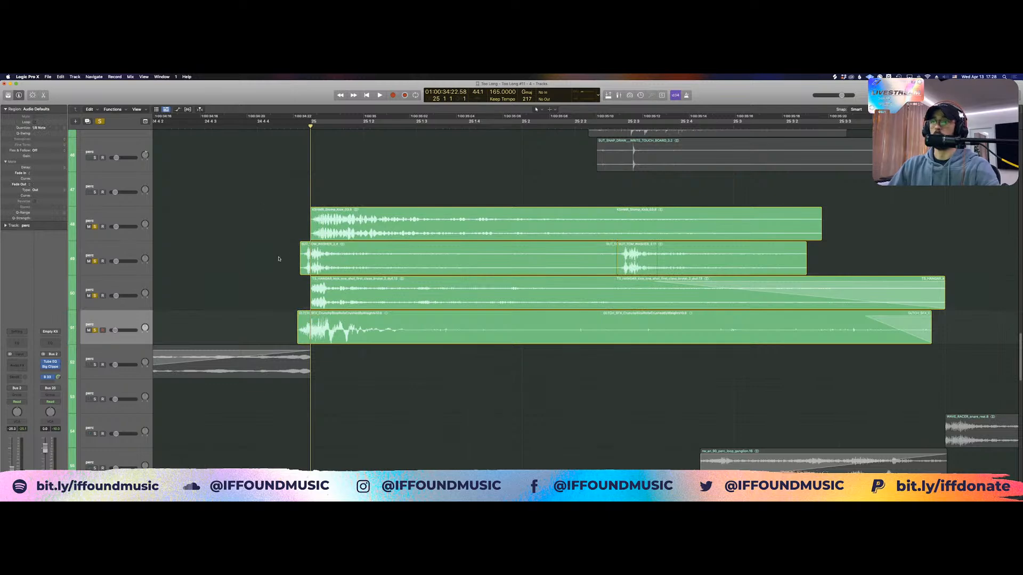
key("super+Left")
key("super+Left")
key("super+Left")
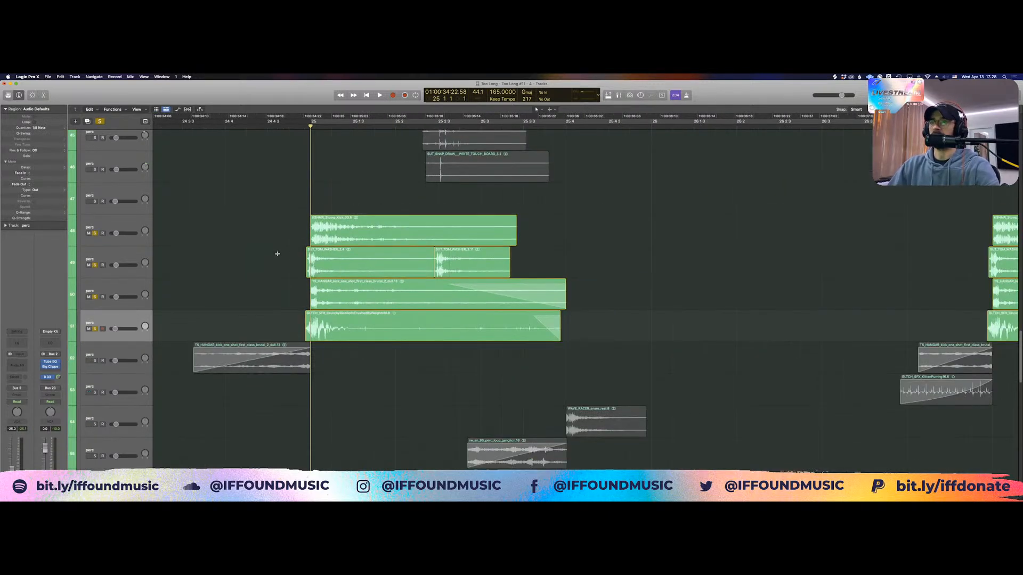
key("super+Up")
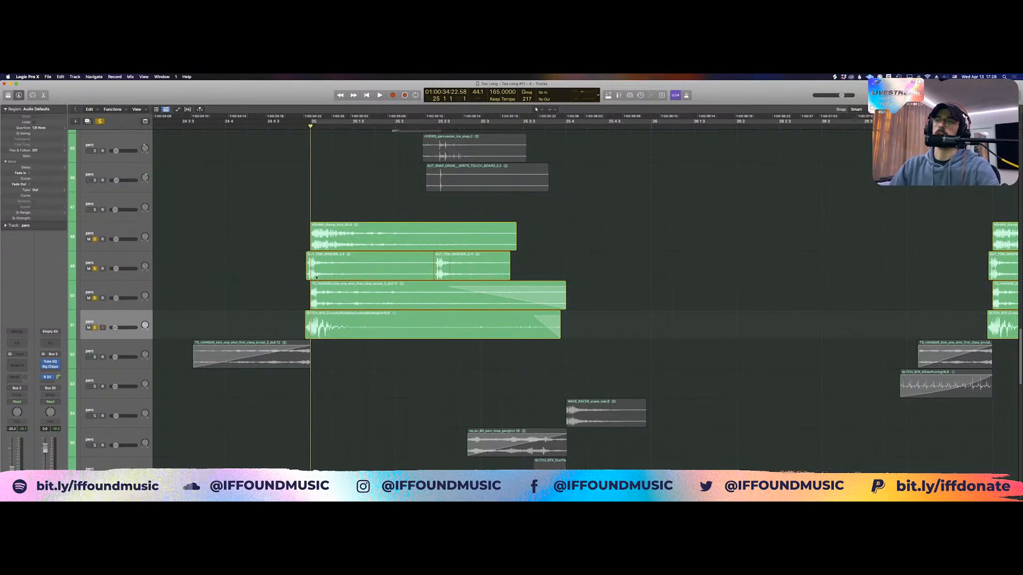
Solo tracks 42 to 46 in place of tracks 48 to 51, play their layered one-shots after bar 25 and stop playback
scroll(314, 277, "up", 5)
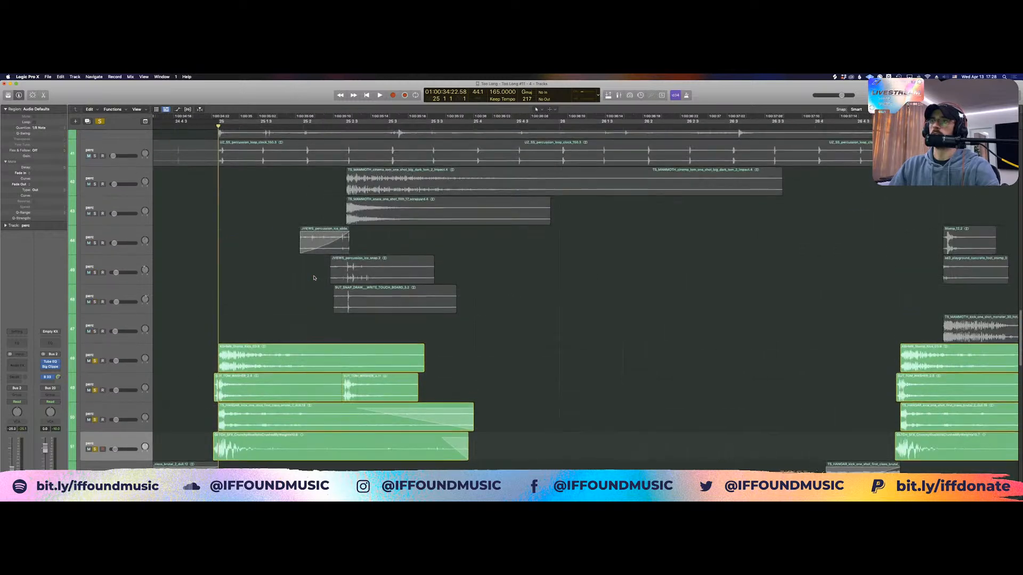
scroll(313, 275, "left", 3)
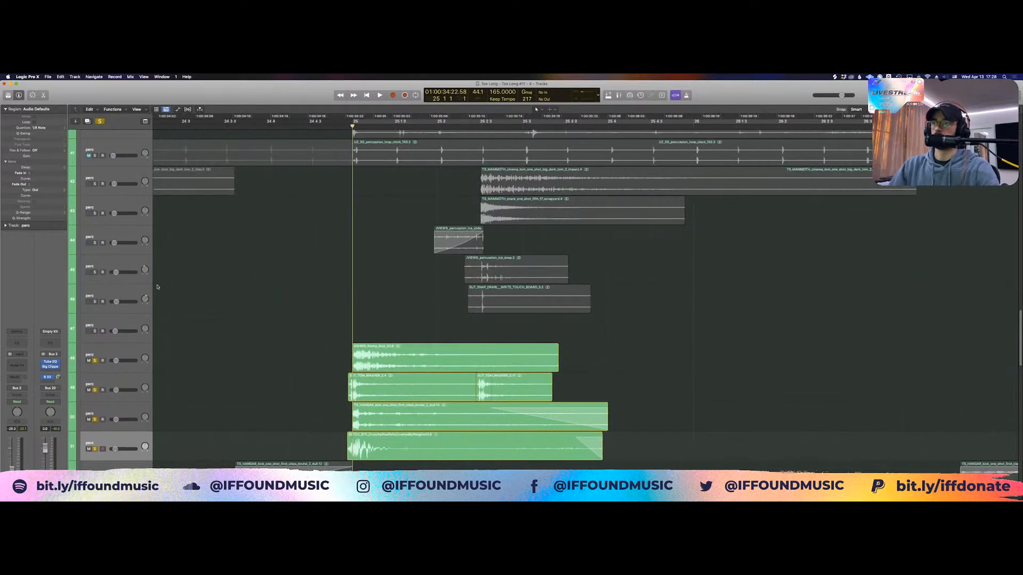
scroll(414, 322, "down", 6)
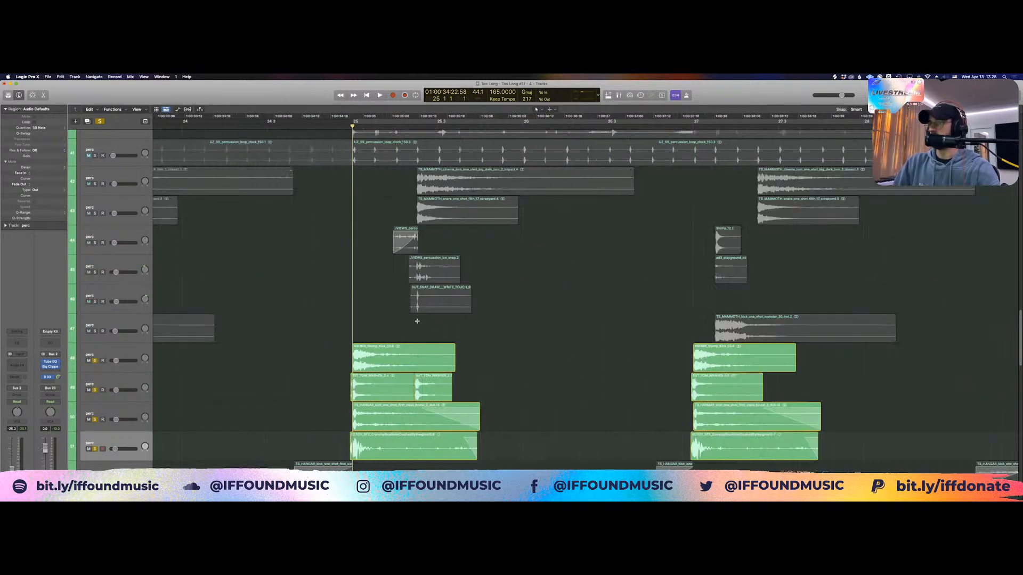
scroll(415, 321, "right", 3)
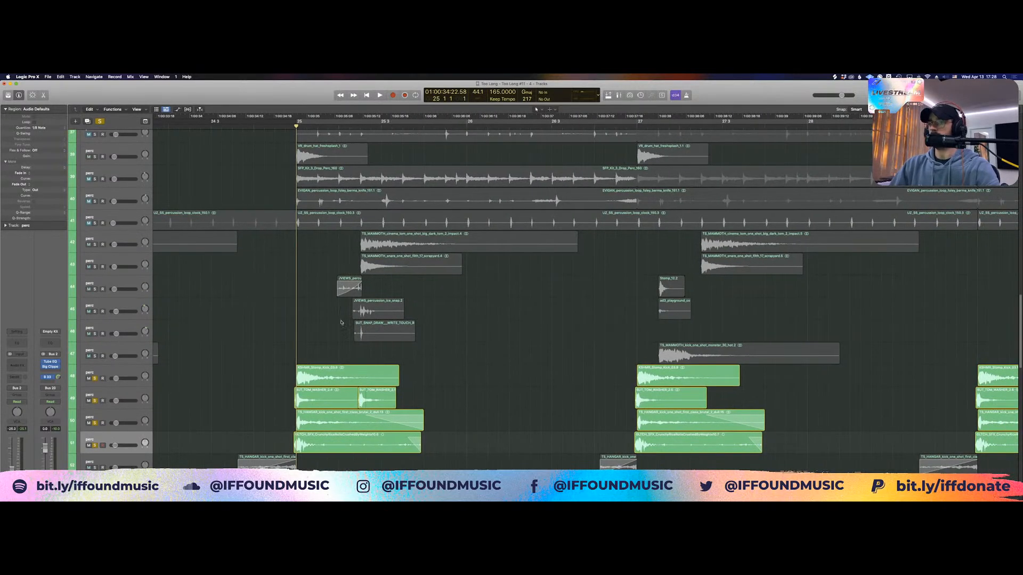
left_click_drag(358, 336, 347, 243)
left_click(95, 245)
left_click_drag(95, 378, 95, 457)
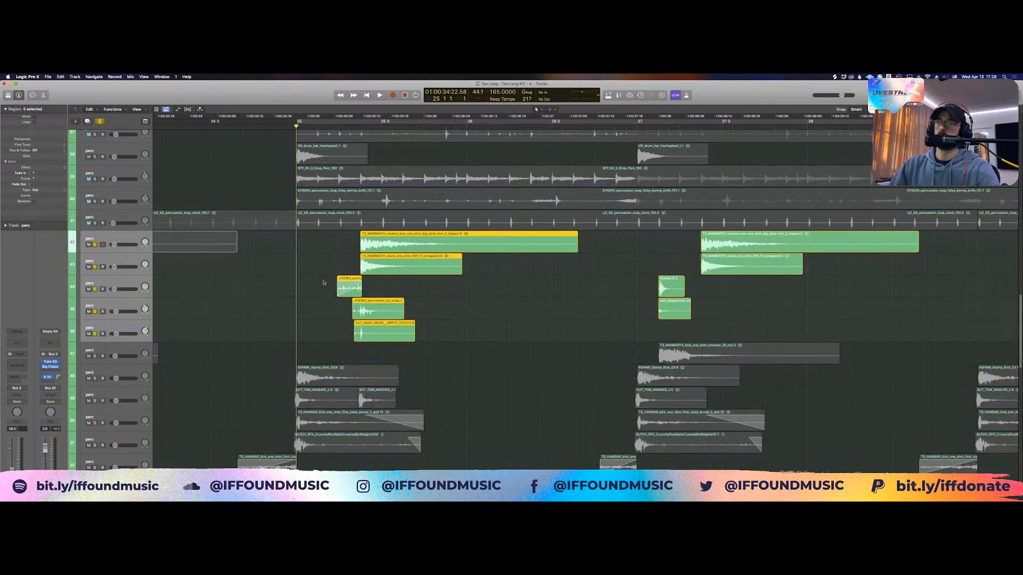
left_click(318, 283)
key("space")
key("space")
Inspect the individual soloed layers after bar 25: the scrapyard snare, ice snap, snap one-shot and big dark tom impact
scroll(343, 172, "down", 5)
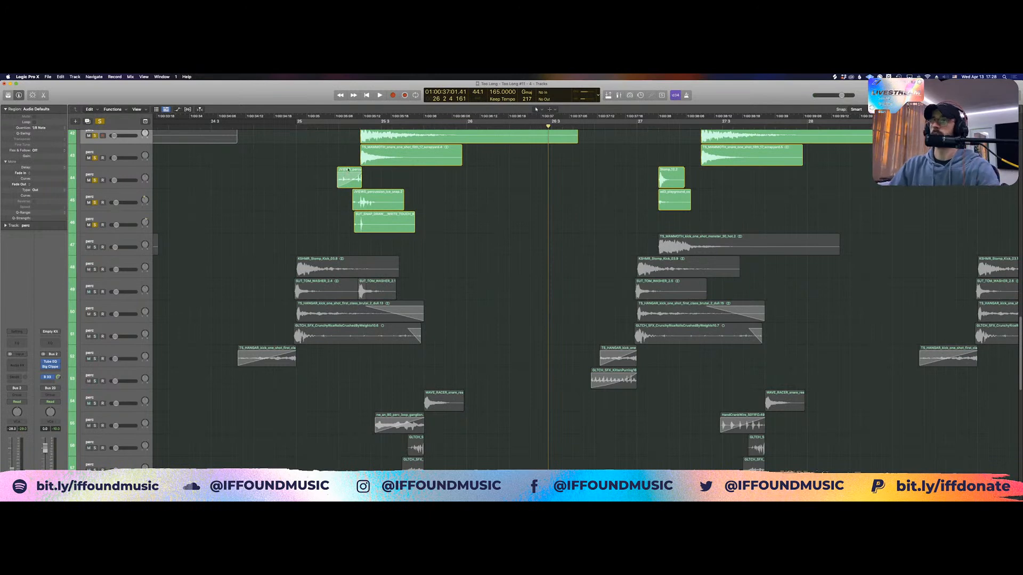
scroll(349, 170, "up", 4)
left_click(388, 239)
left_click(382, 284)
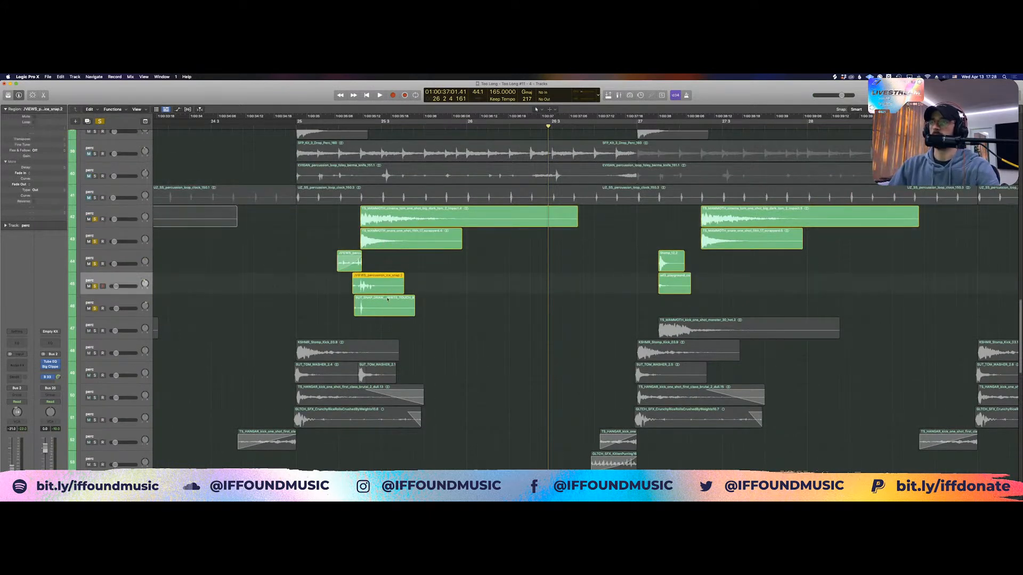
left_click(386, 305)
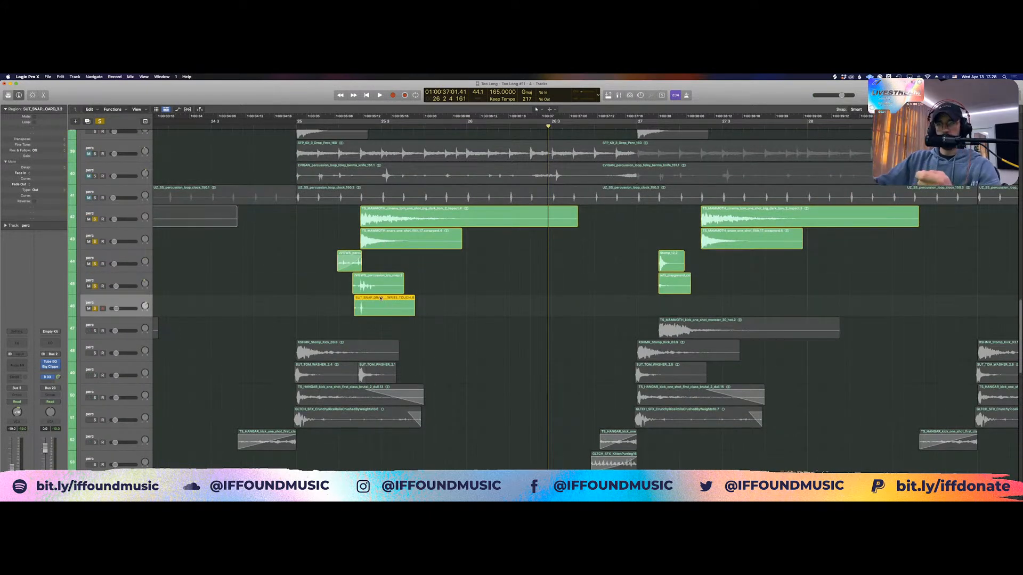
left_click(399, 224)
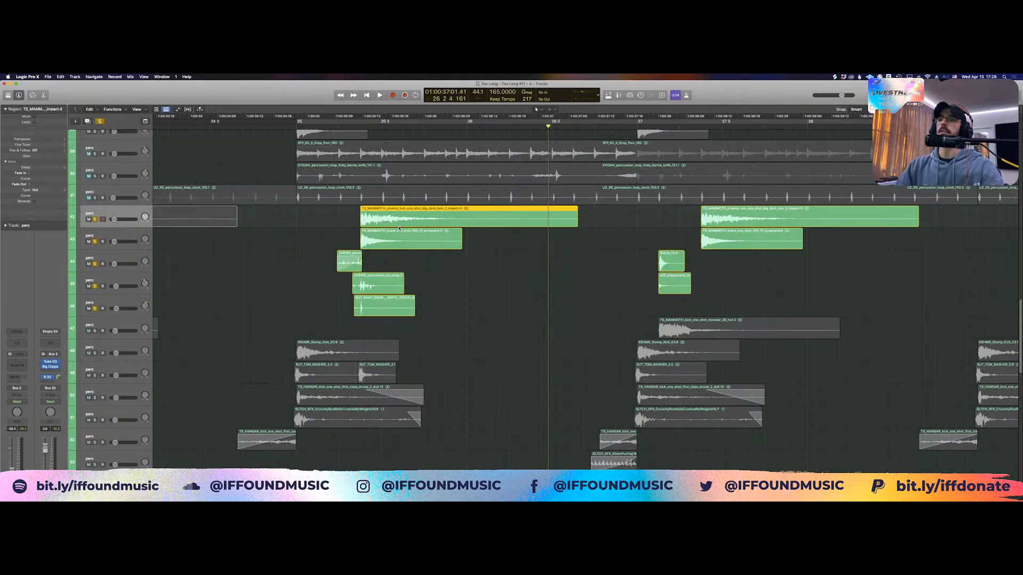
Reduce the track height to fit all percussion layers in view, and turn off solo on tracks 42 to 46
scroll(399, 228, "down", 6)
key("super+Up")
key("super+Up")
key("super+Up")
key("super+Up")
key("super+Up")
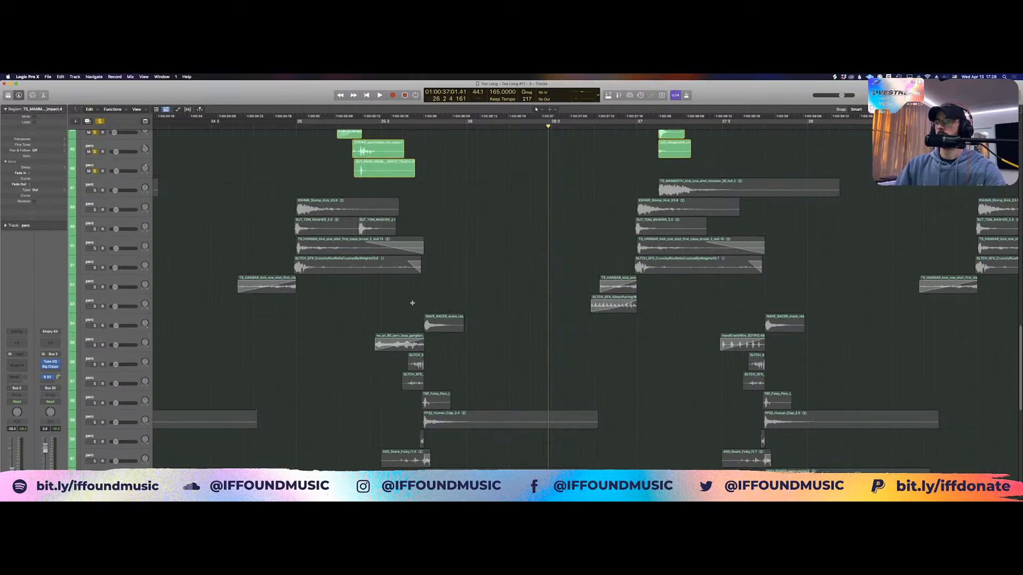
scroll(412, 303, "up", 5)
left_click_drag(388, 267, 335, 213)
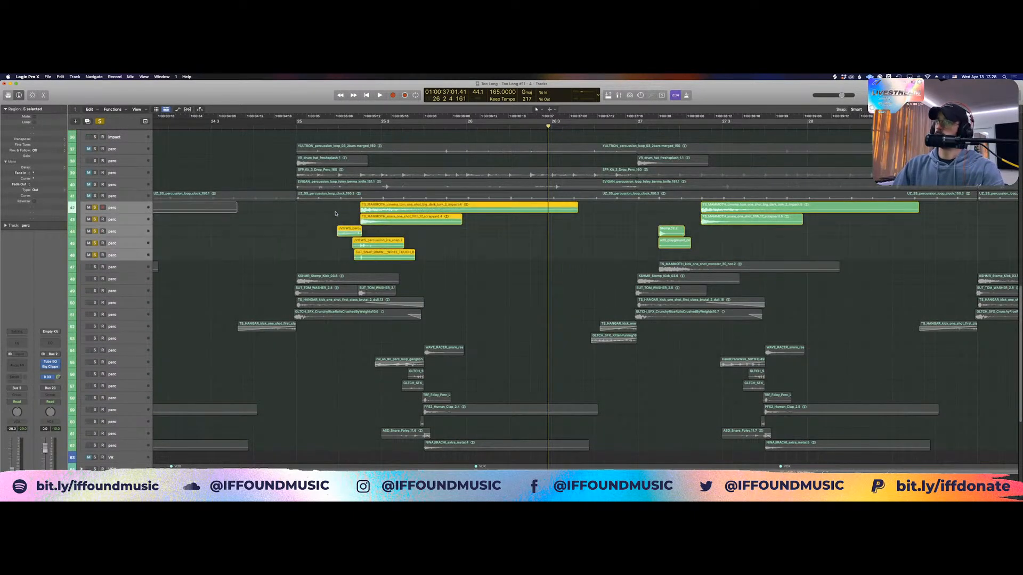
left_click(95, 208)
Solo the nine layered one-shots on tracks 54 to 62 and place the playhead at 25 2 1 121
left_click_drag(355, 333, 513, 455)
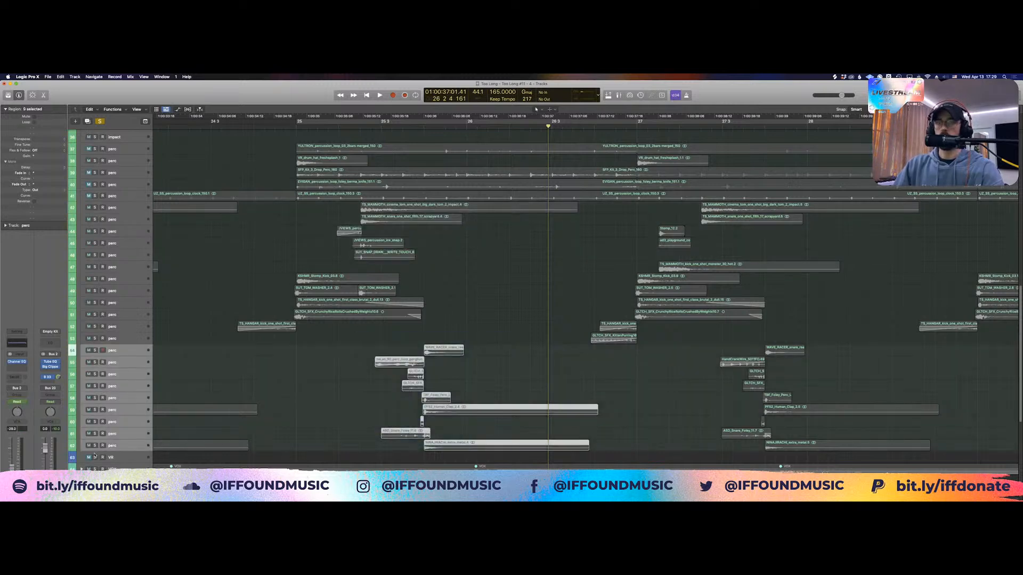
left_click(104, 447)
key("Return")
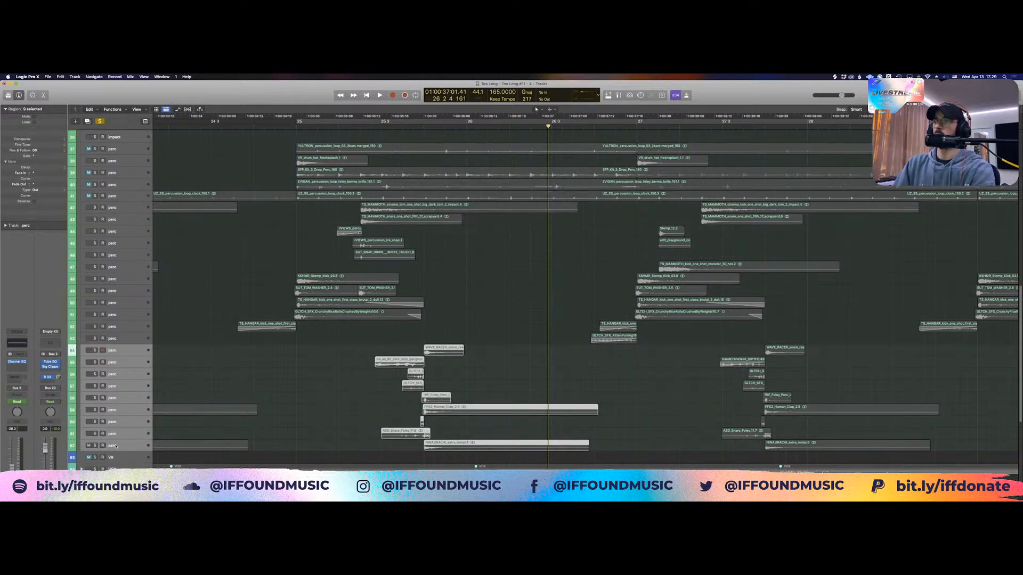
left_click(95, 445)
left_click(343, 353)
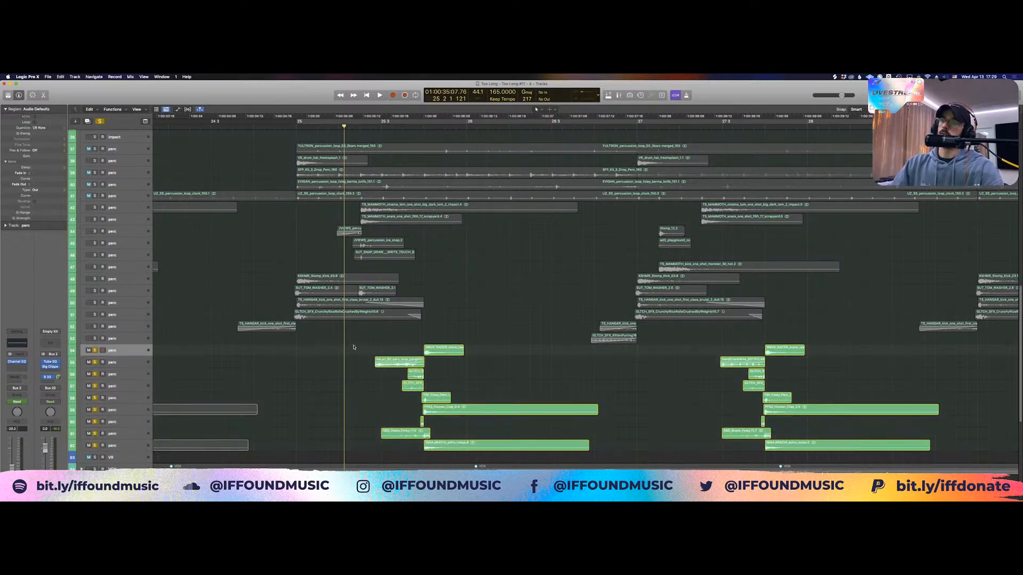
Play the nine soloed layers on tracks 54 to 62, stop, and examine their stacked regions after bar 25 up close
key("space")
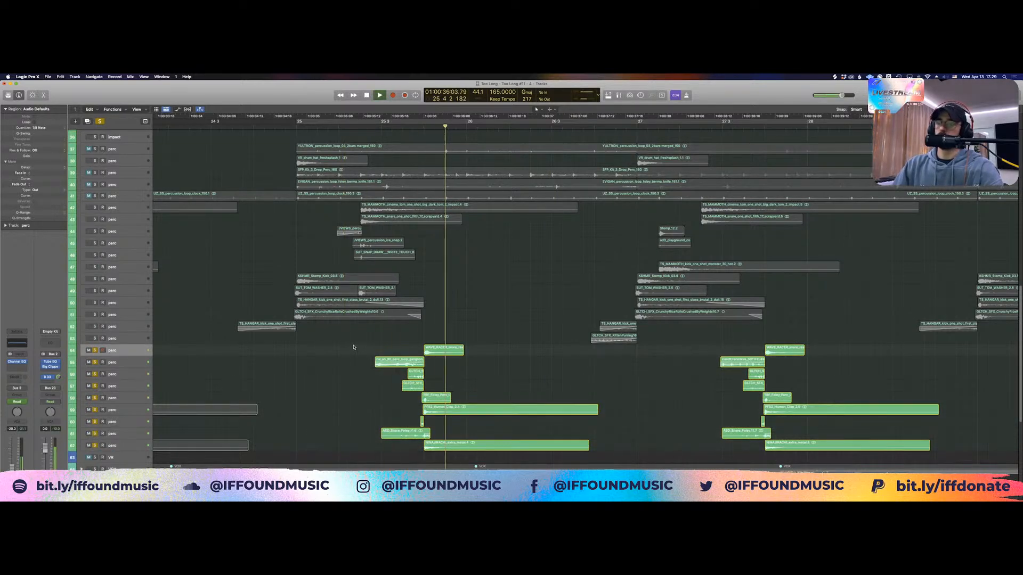
key("space")
left_click_drag(360, 327, 639, 445)
scroll(432, 361, "up", 3)
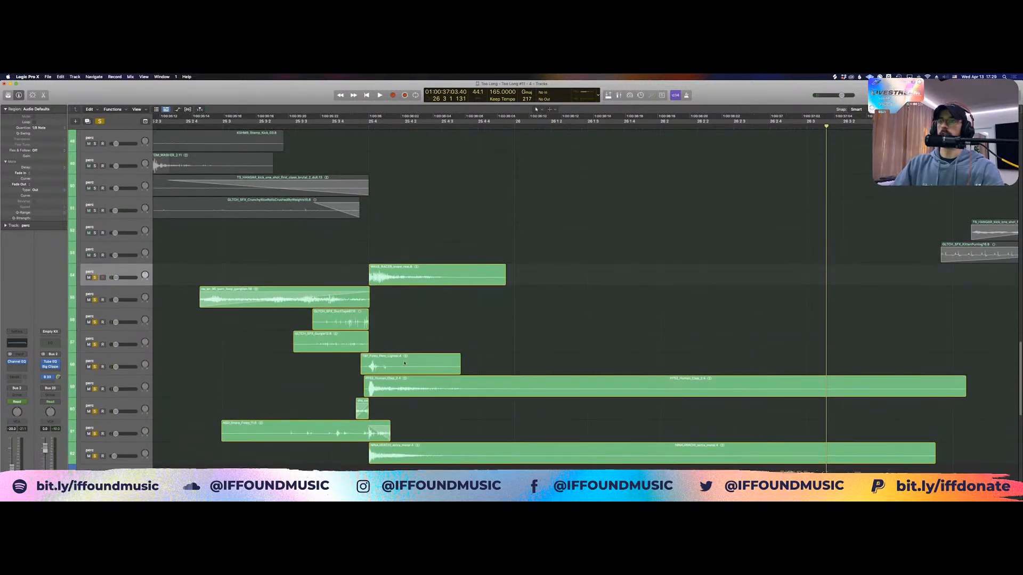
left_click_drag(307, 269, 305, 319)
left_click(263, 342)
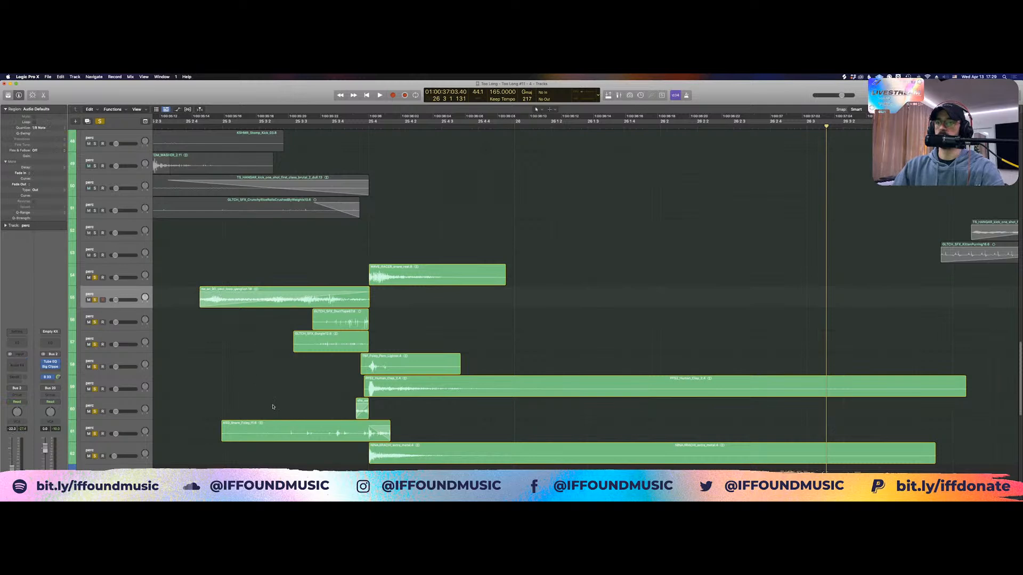
Solo only the percussion loop layer on track 55 and play it from 25 2 4 1
left_click(96, 301)
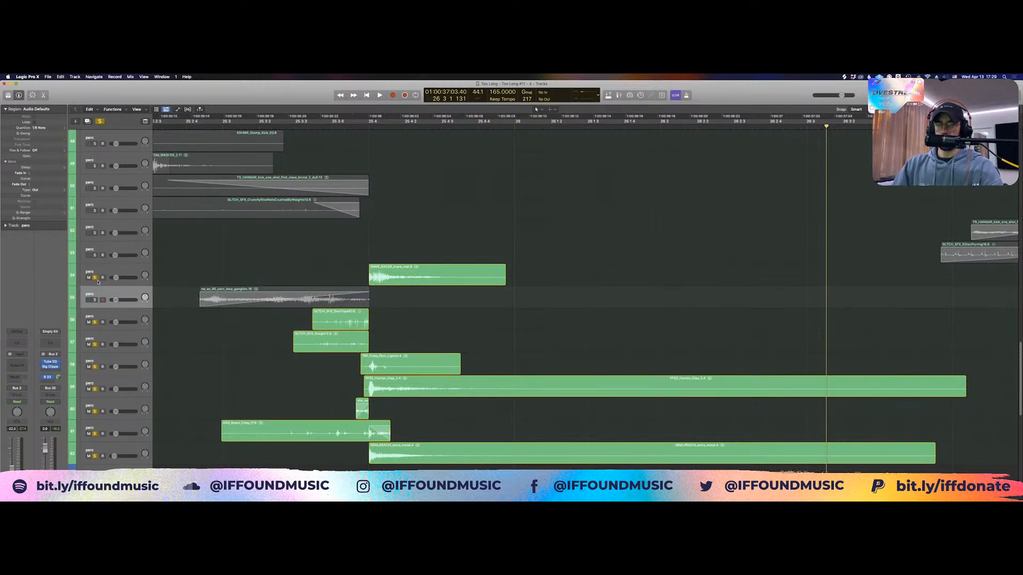
left_click(94, 278)
left_click(95, 323)
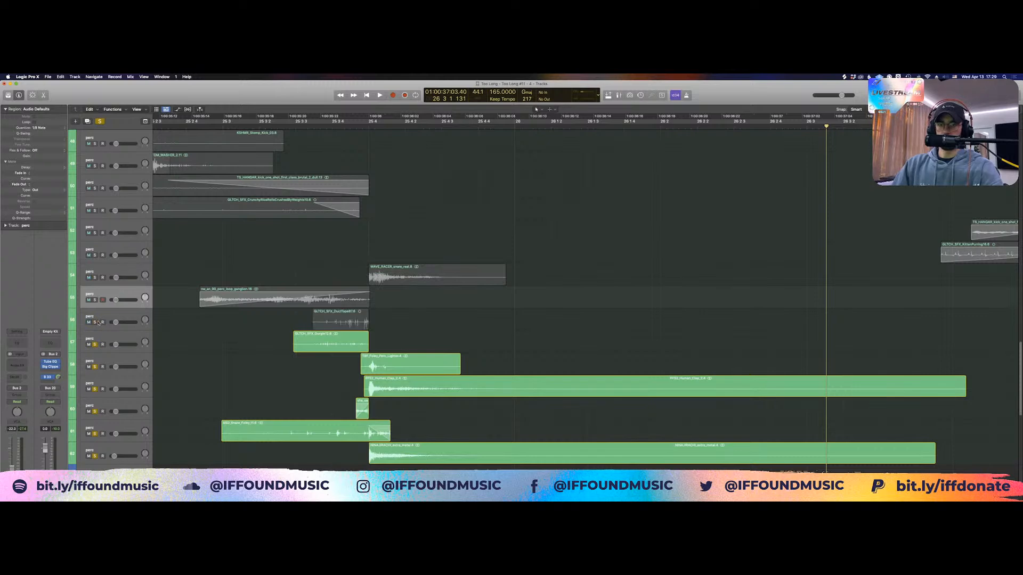
left_click(95, 345)
left_click(115, 293)
left_click(95, 300)
left_click(187, 277)
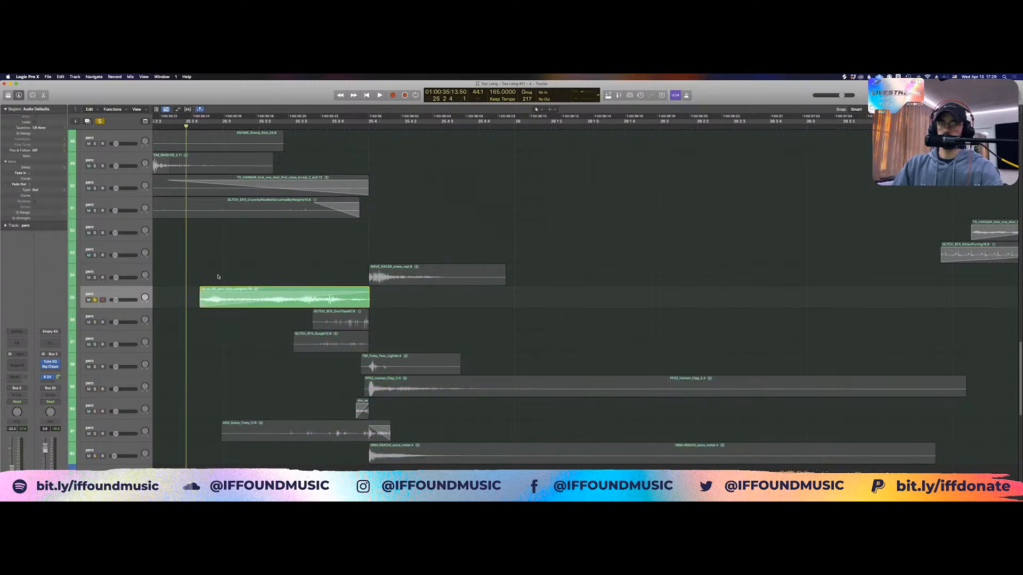
key("space")
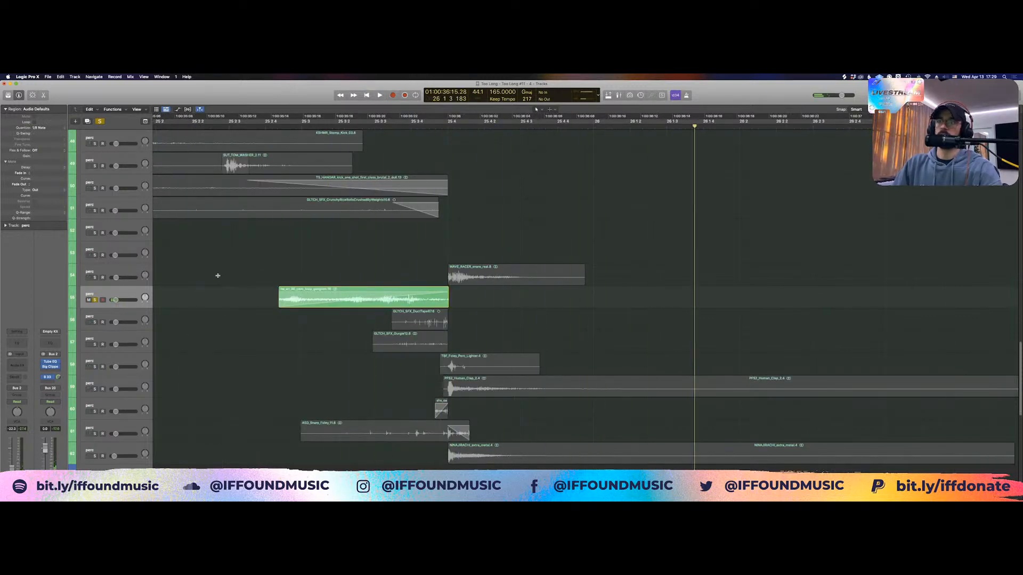
Compare the percussion samples on track 55 across bars 25 to 29, selecting the loop region after bar 25
key("super+Left")
key("super+Down")
key("super+Down")
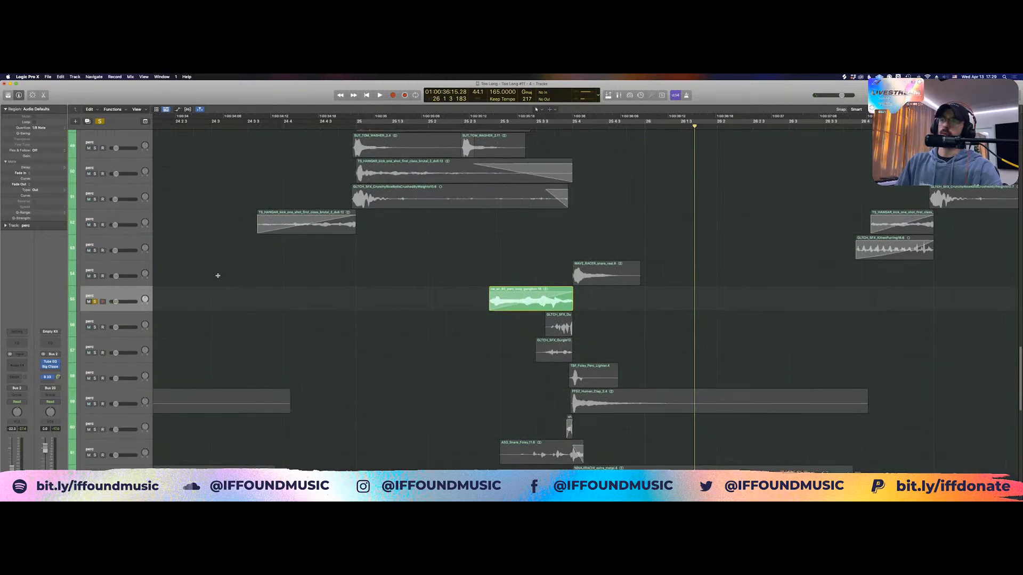
scroll(319, 269, "right", 5)
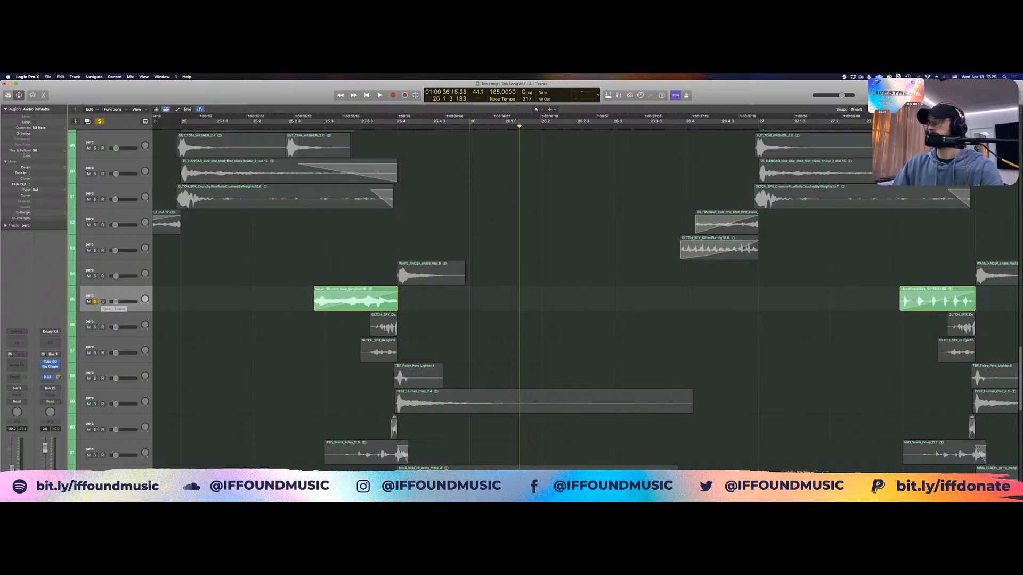
key("super+Left")
key("super+Up")
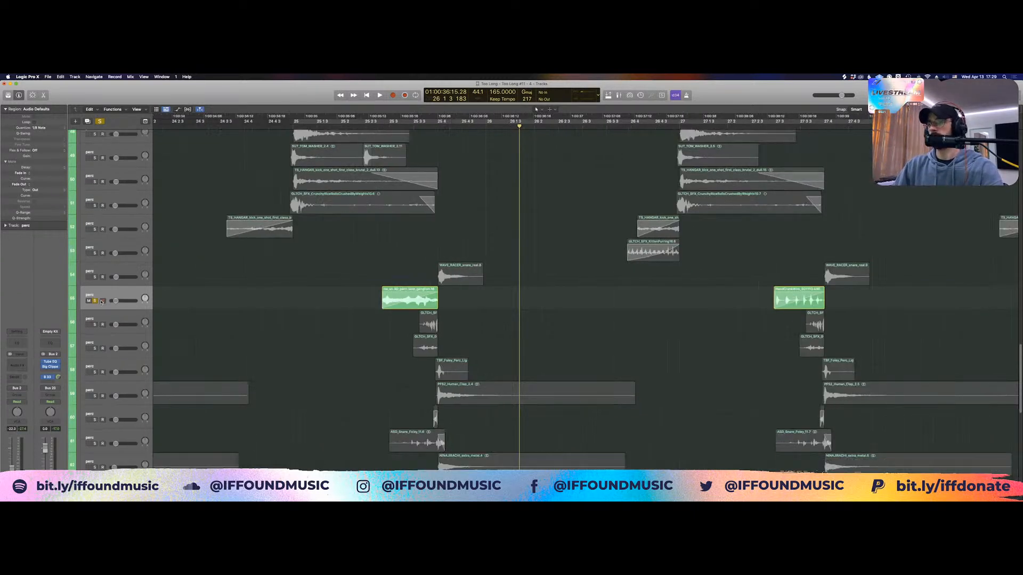
left_click(406, 294)
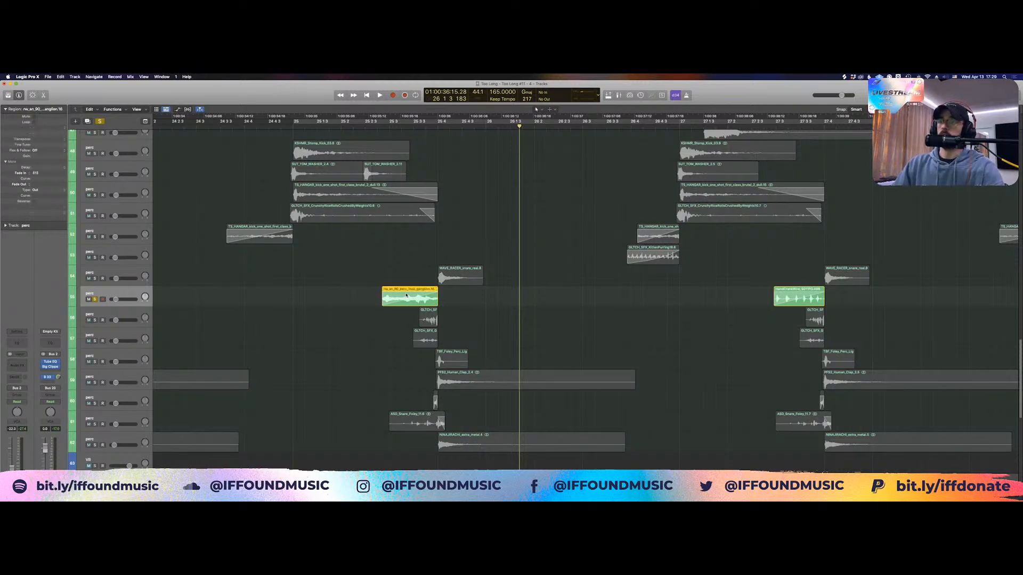
key("z")
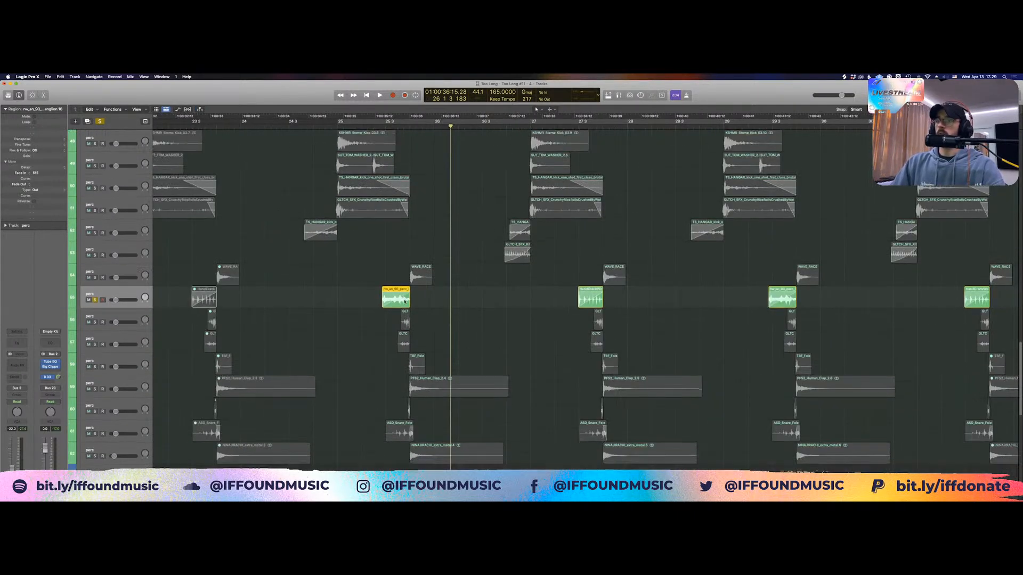
Audition the short glitch layers on tracks 56 and 57 one after the other in solo, starting after bar 25
left_click_drag(366, 310, 421, 332)
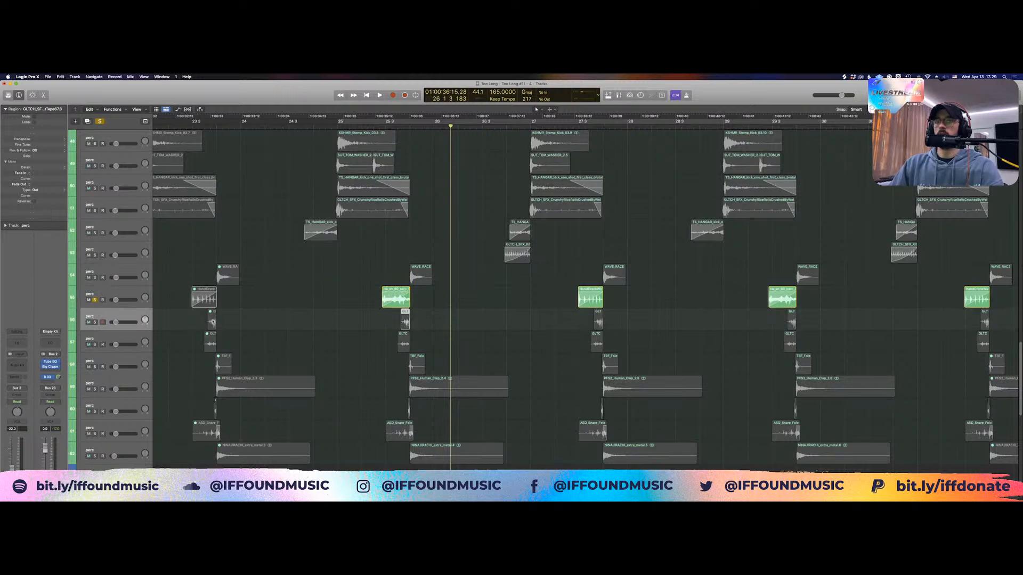
left_click(81, 320)
left_click(362, 274)
key("space")
left_click(95, 344)
left_click(95, 322)
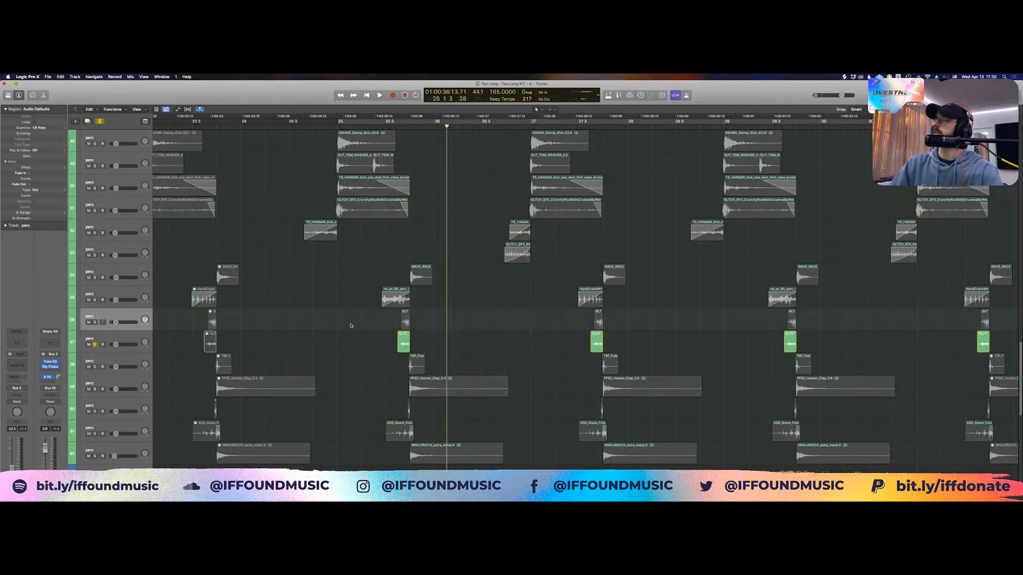
left_click(391, 266)
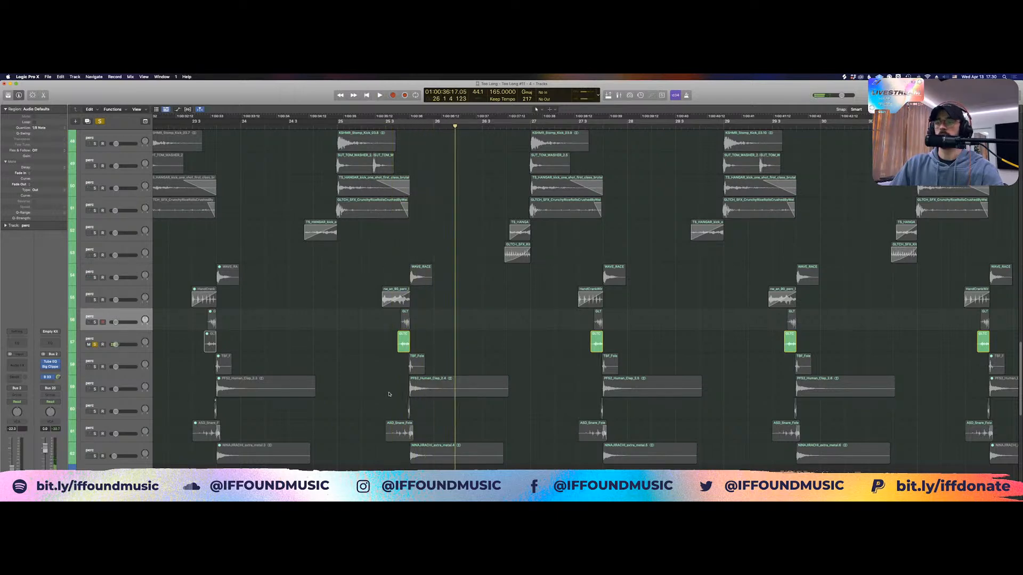
Solo the snare foley layer on track 61 in place of track 57 and play it from 25 2 4 1
left_click(389, 427)
left_click(96, 435)
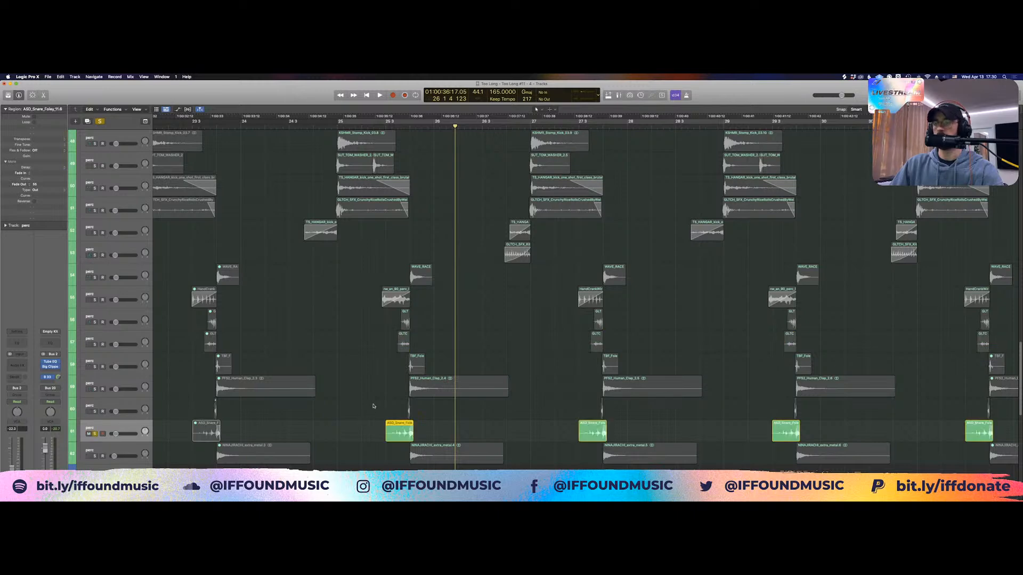
scroll(373, 406, "up", 15)
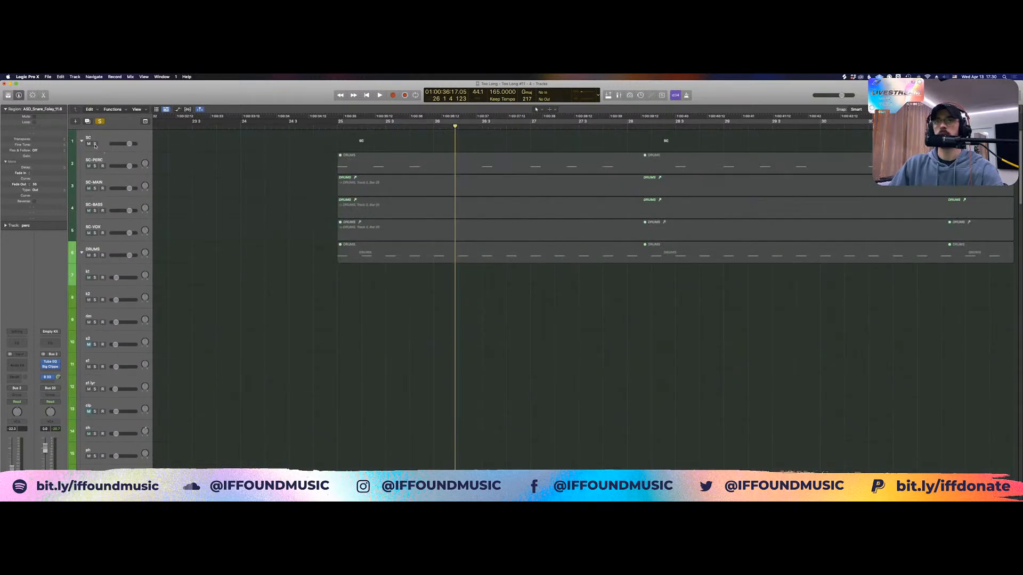
scroll(281, 290, "down", 8)
scroll(296, 310, "down", 12)
left_click(378, 198, "shift")
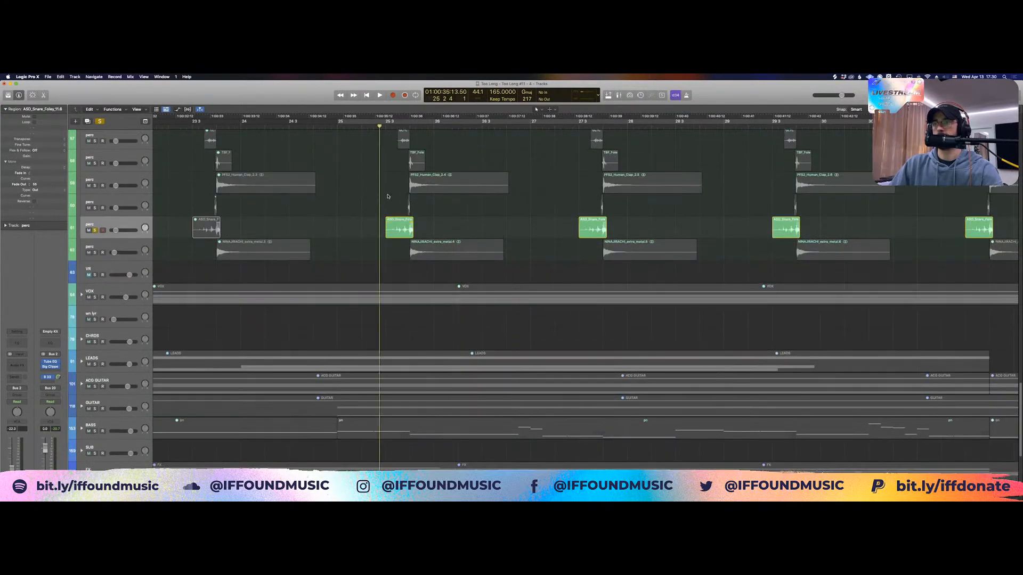
key("space")
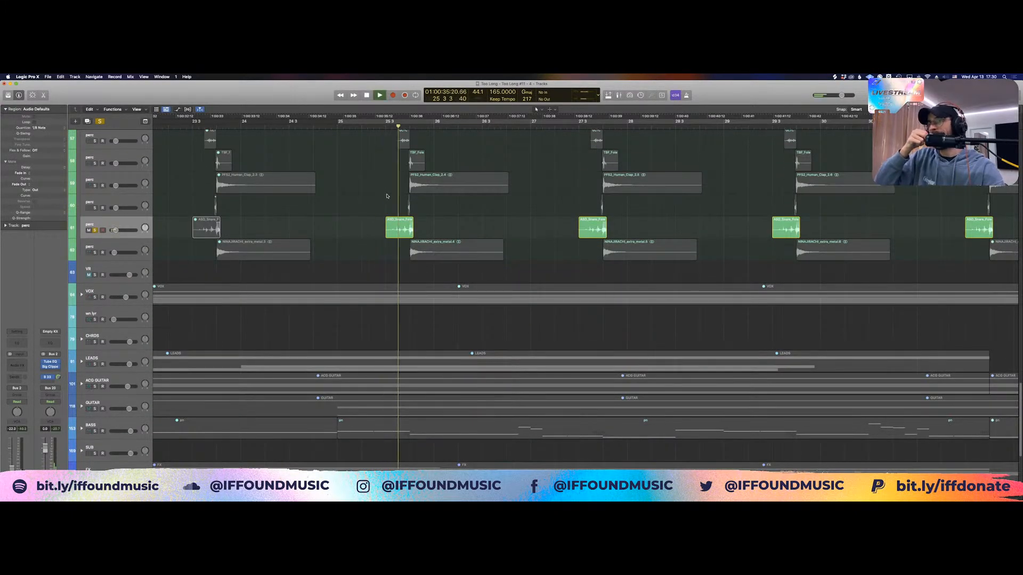
key("space")
Select the percussion loop region on track 55 after bar 25 and turn off solo on track 61
scroll(390, 199, "up", 5)
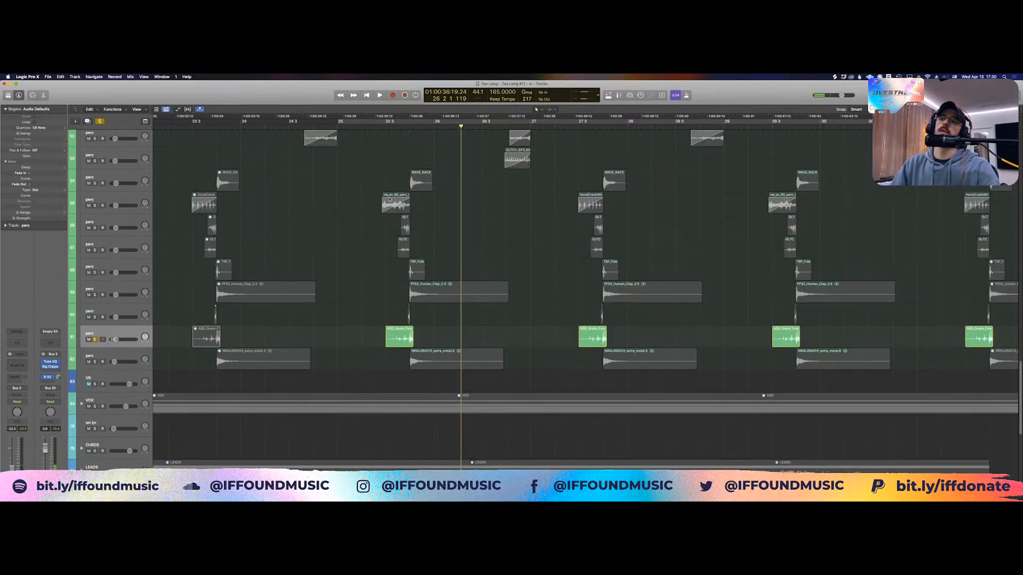
scroll(389, 200, "up", 1)
left_click(392, 208)
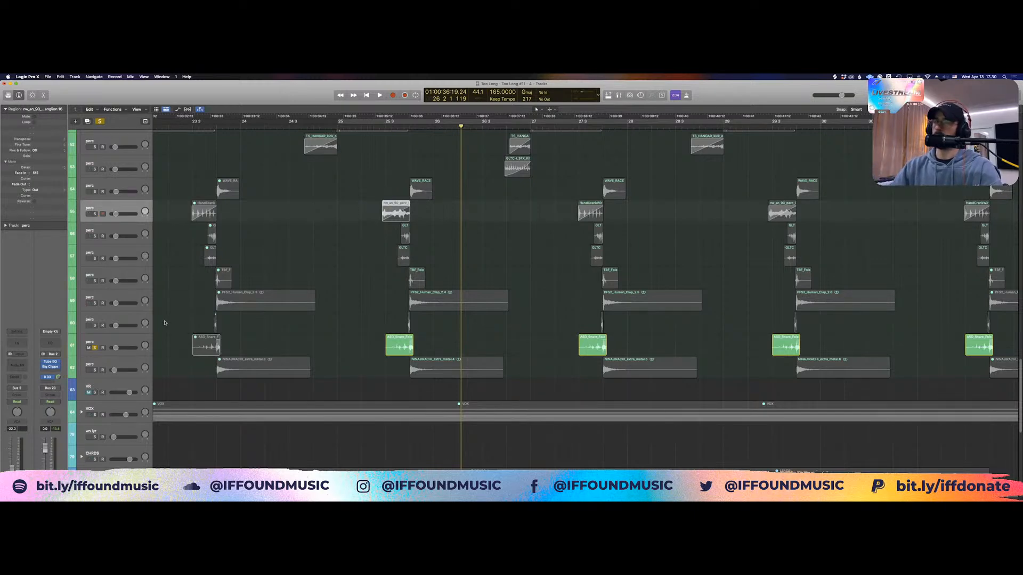
left_click(95, 348)
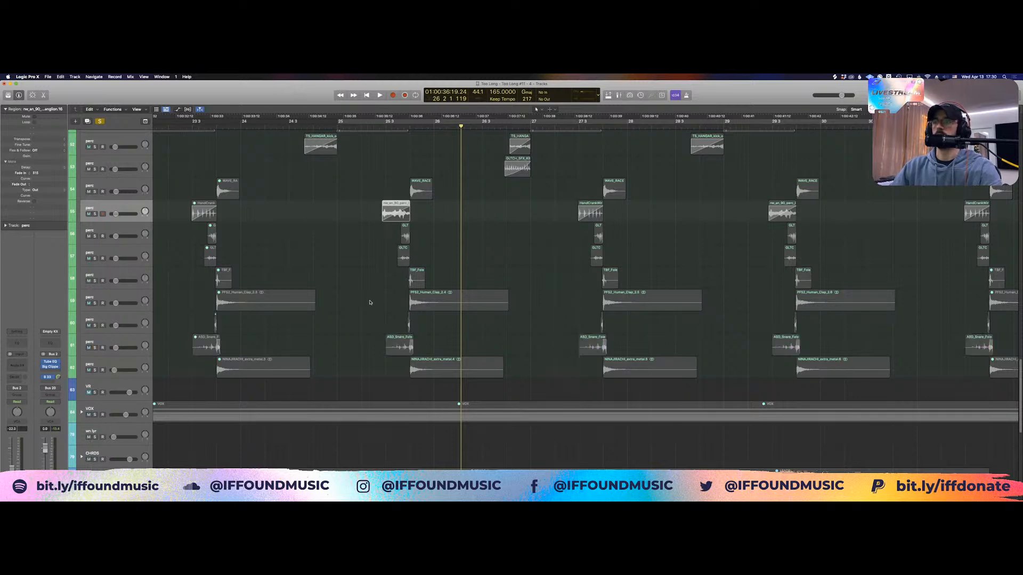
Check the human clap and extra metal regions, solo the human clap on track 59 and play it from 25 3 1 1
left_click(424, 303)
left_click(443, 368)
left_click(425, 307)
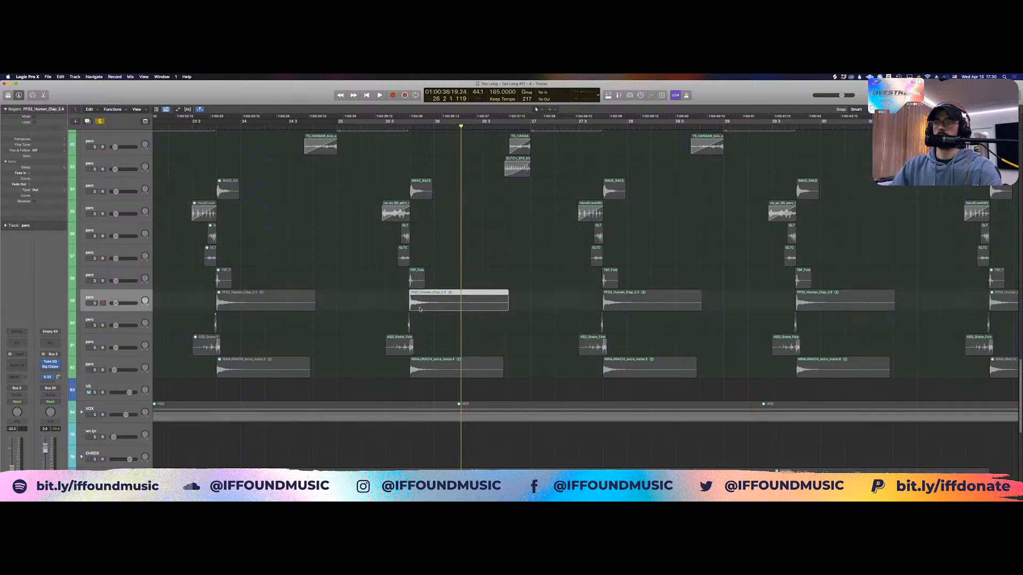
left_click(95, 303)
left_click(386, 277)
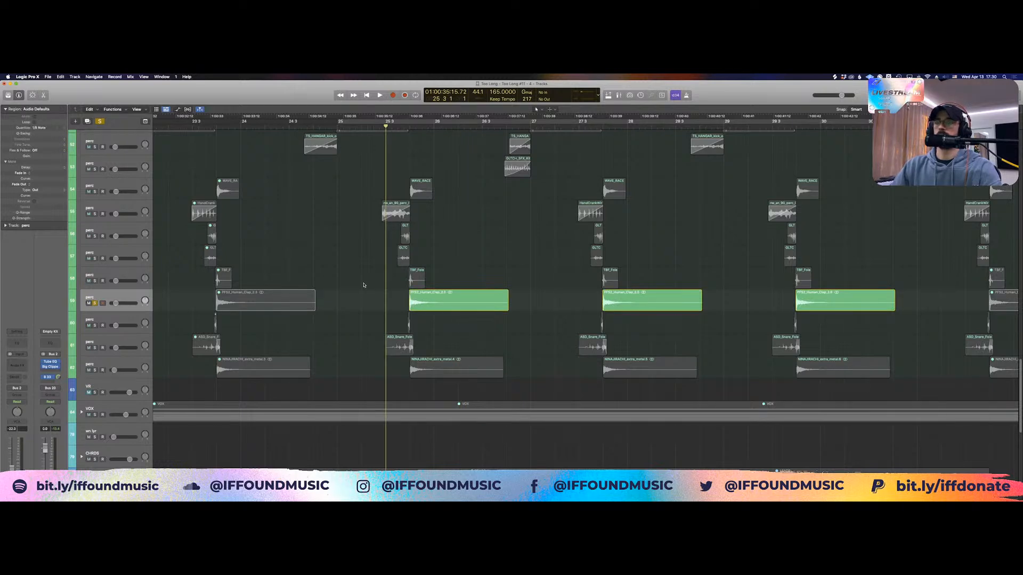
key("space")
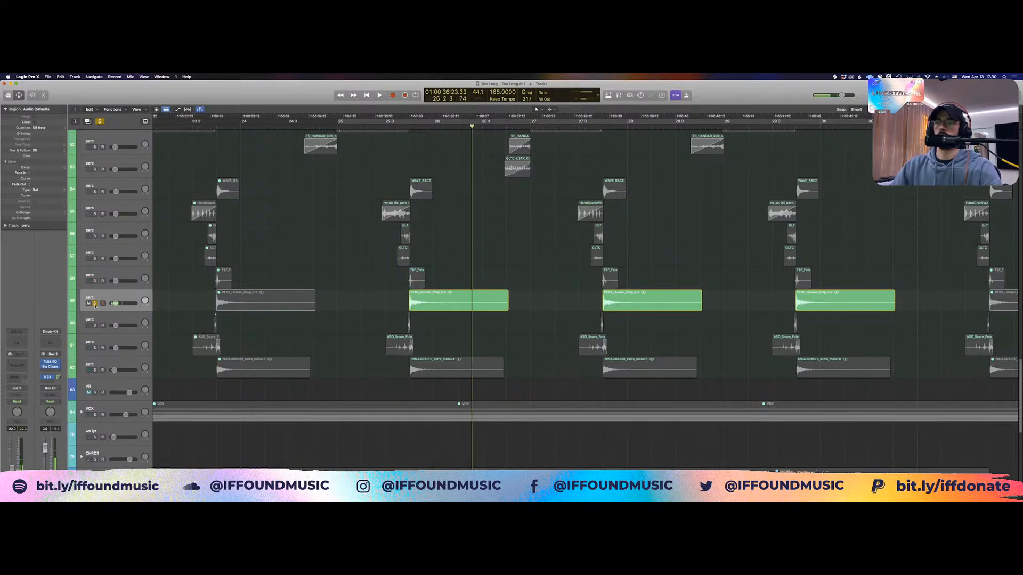
Solo the extra metal layer on track 62 in place of track 59, play it from 25 2 1 1 and select its track
left_click(95, 303)
left_click(94, 370)
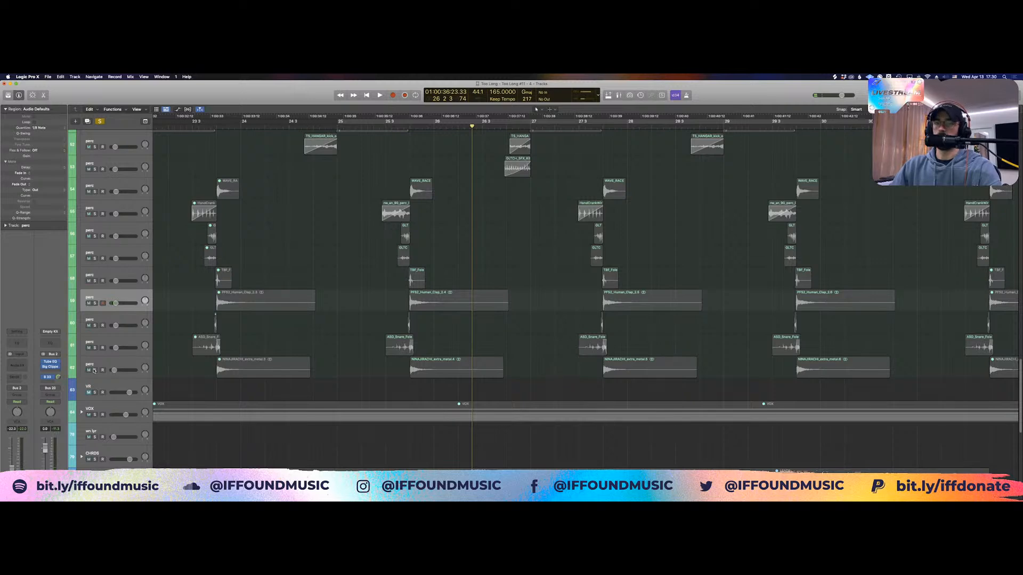
left_click(361, 322)
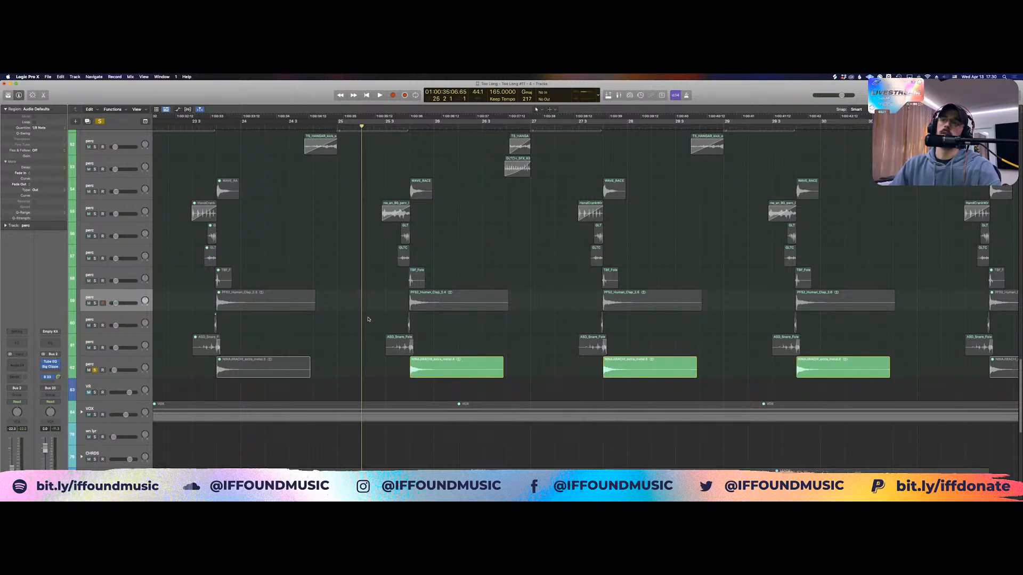
key("space")
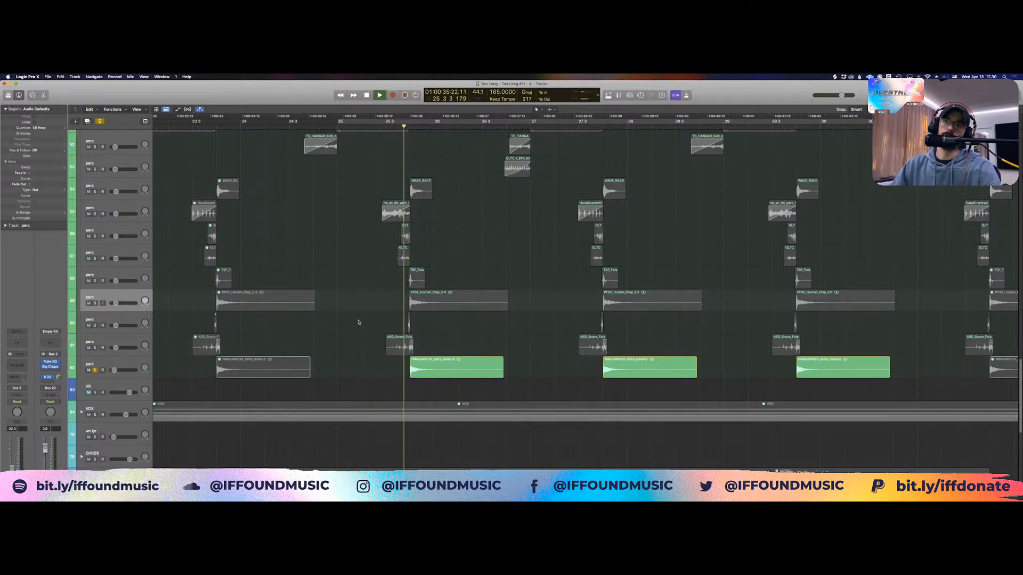
key("space")
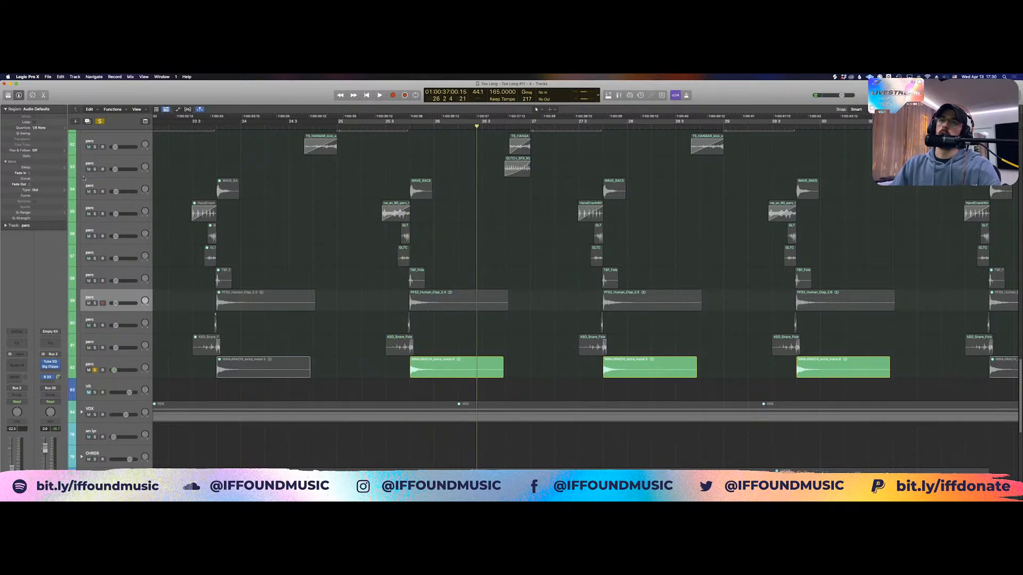
left_click_drag(439, 339, 383, 370)
left_click(379, 372)
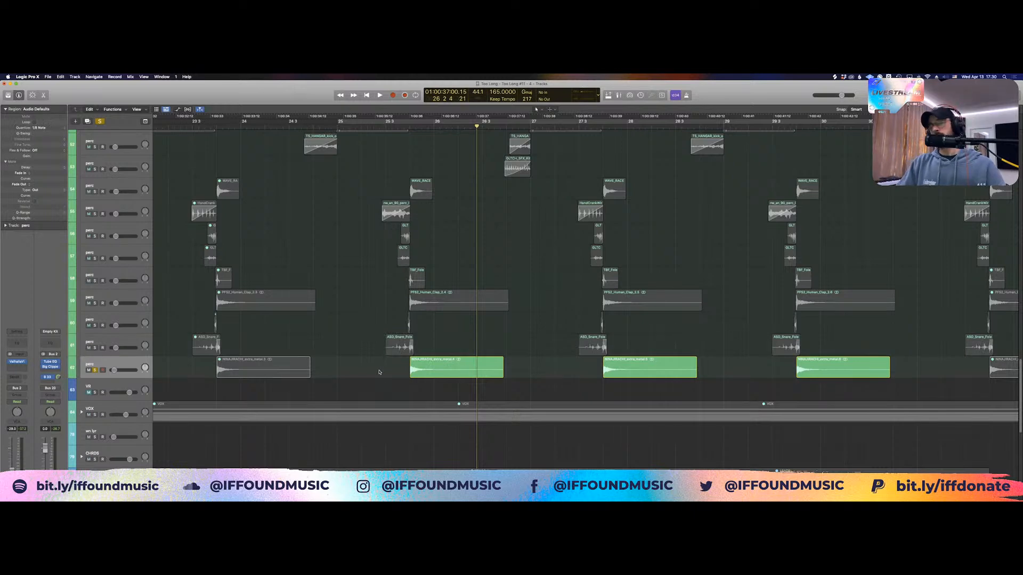
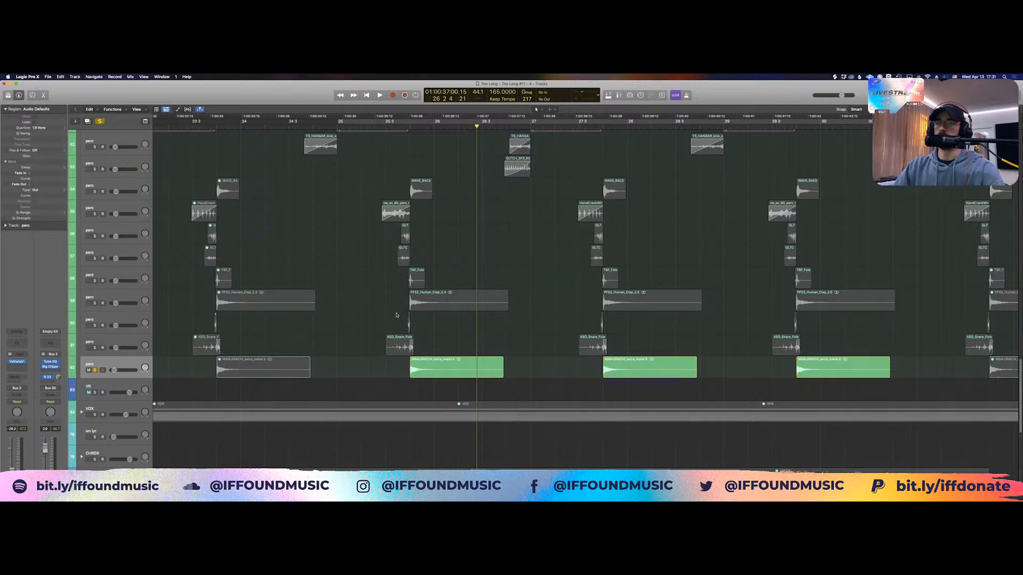
Solo the snare layer on track 54 in place of track 62 and play it from 25 1 4 1
scroll(394, 314, "up", 4)
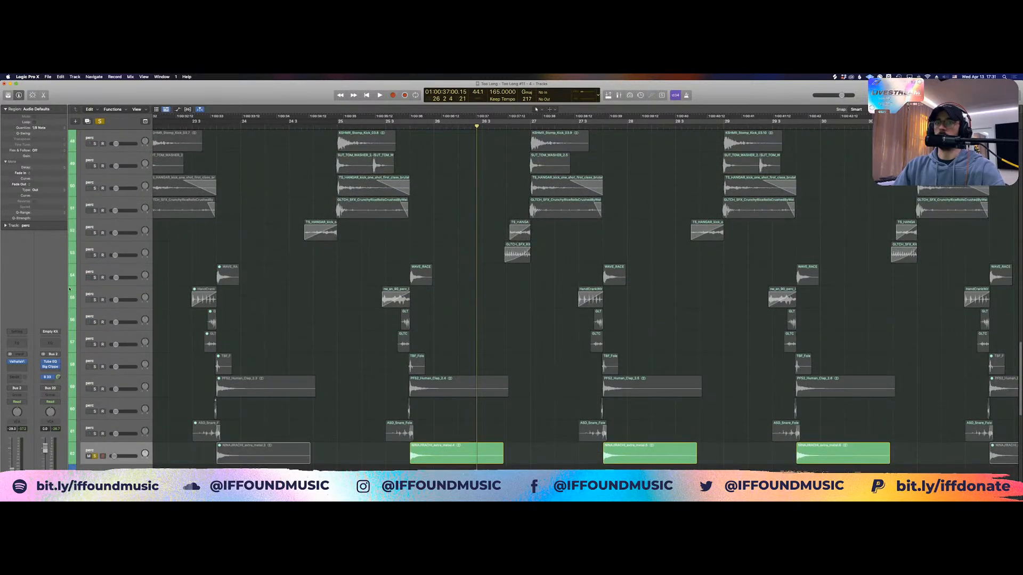
left_click(95, 278)
key("space")
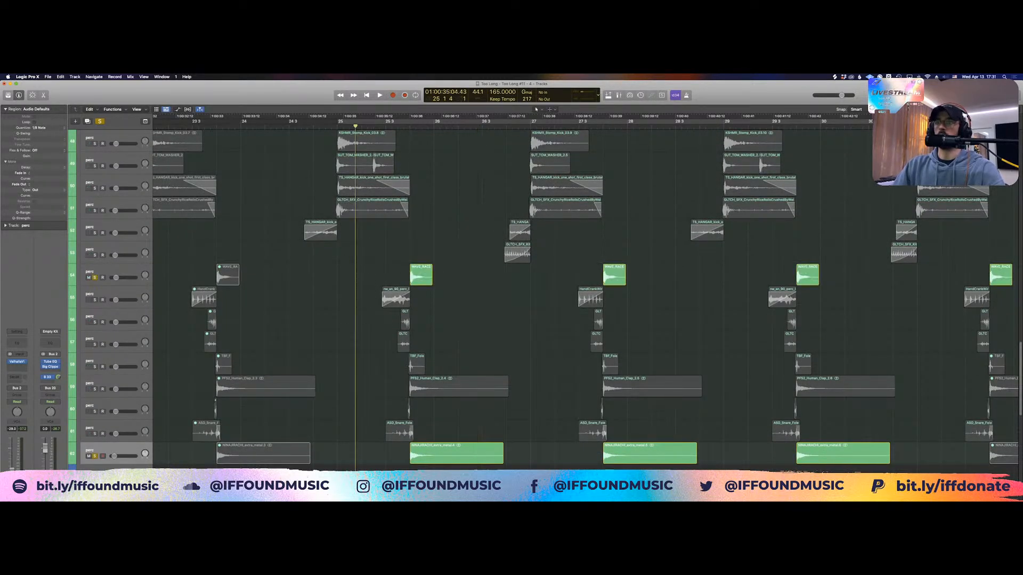
left_click(94, 456)
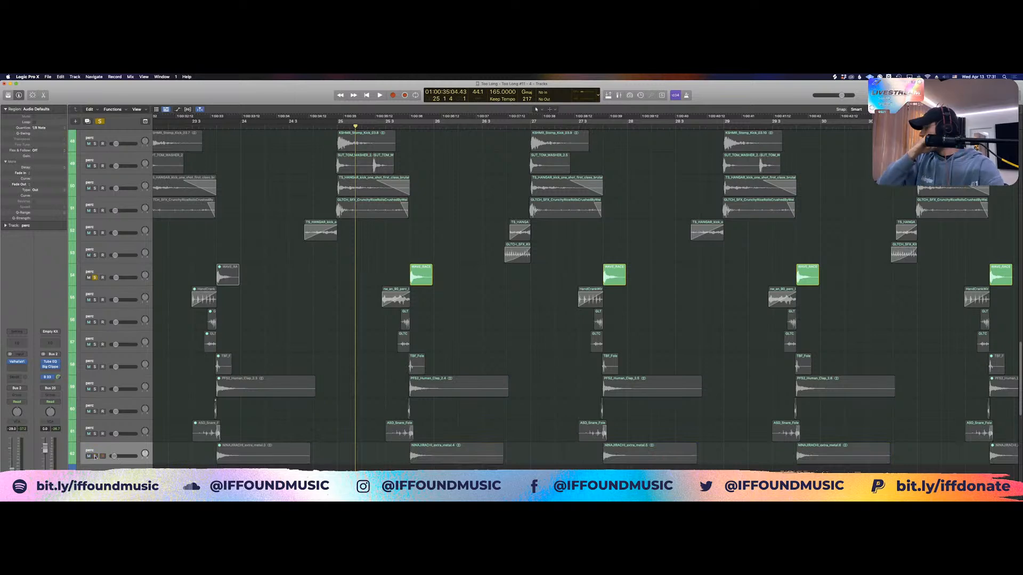
key("space")
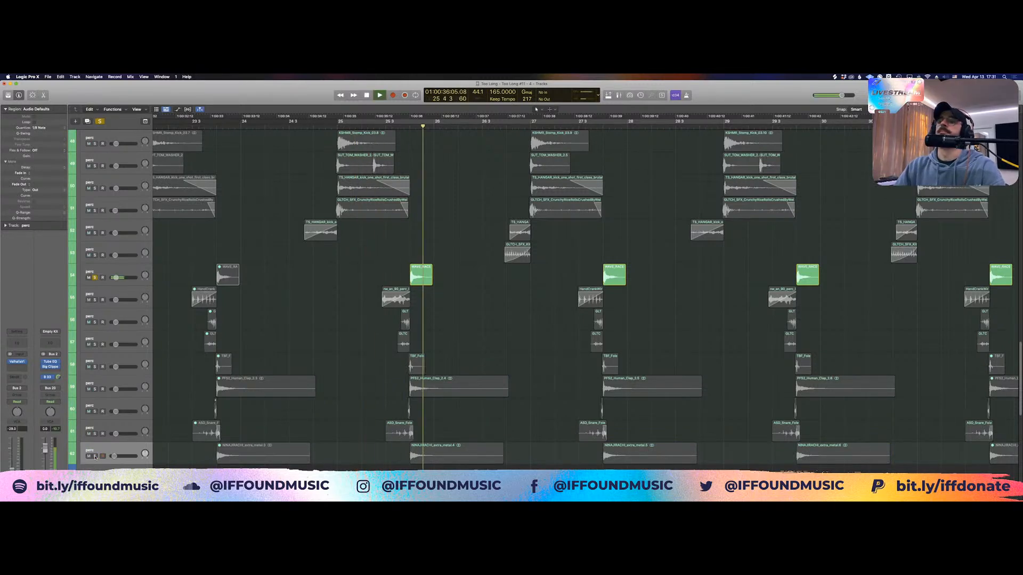
Stop playback, select the snare region on track 54 just before bar 26 and examine its waveform up close
key("space")
left_click_drag(350, 259, 458, 283)
key("z")
key("z")
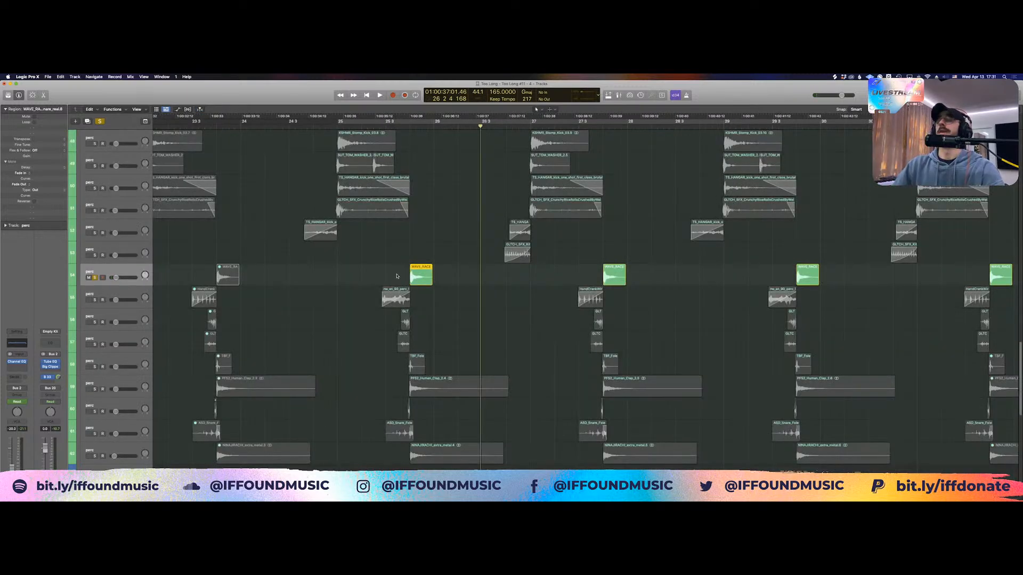
left_click(348, 260)
left_click_drag(375, 257, 434, 278)
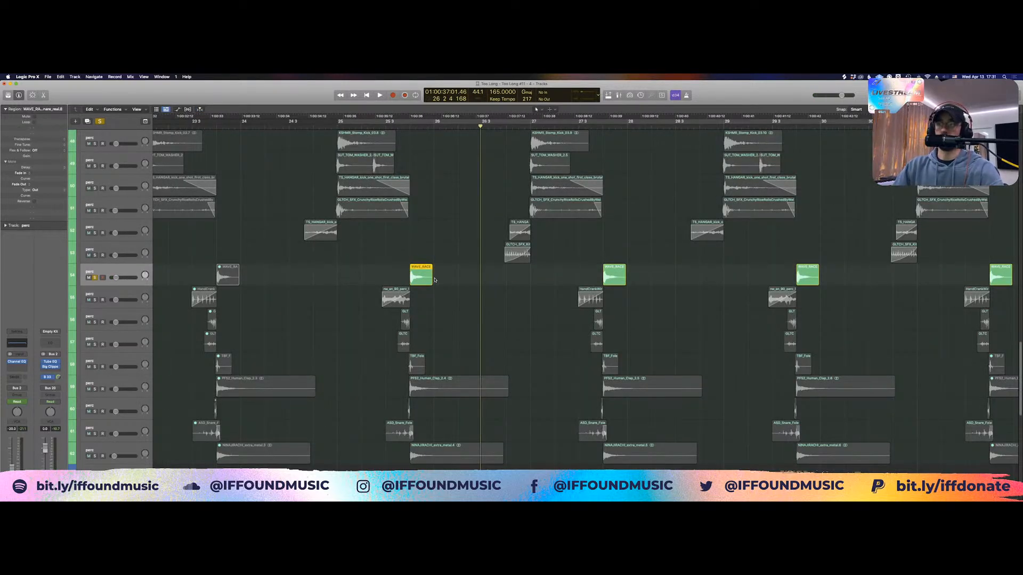
key("z")
key("z")
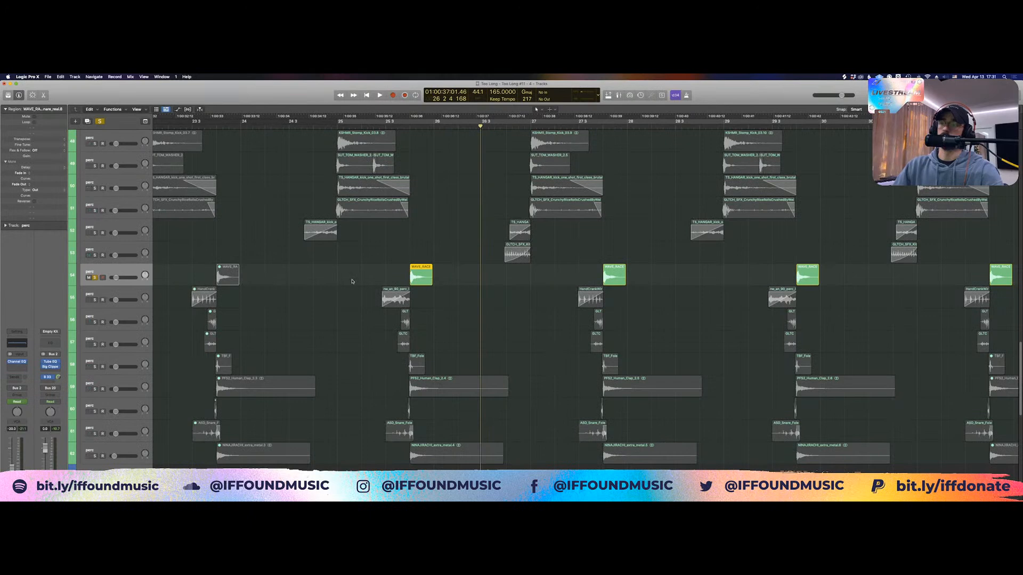
key("z")
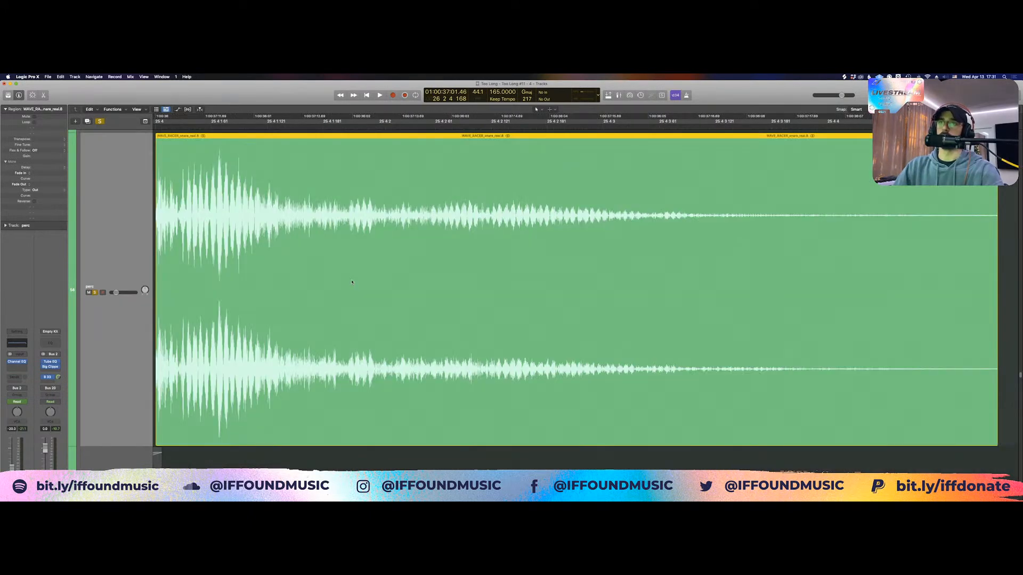
key("z")
Deselect the snare region, return to the wider arrangement overview and turn off solo on track 54
left_click(315, 266)
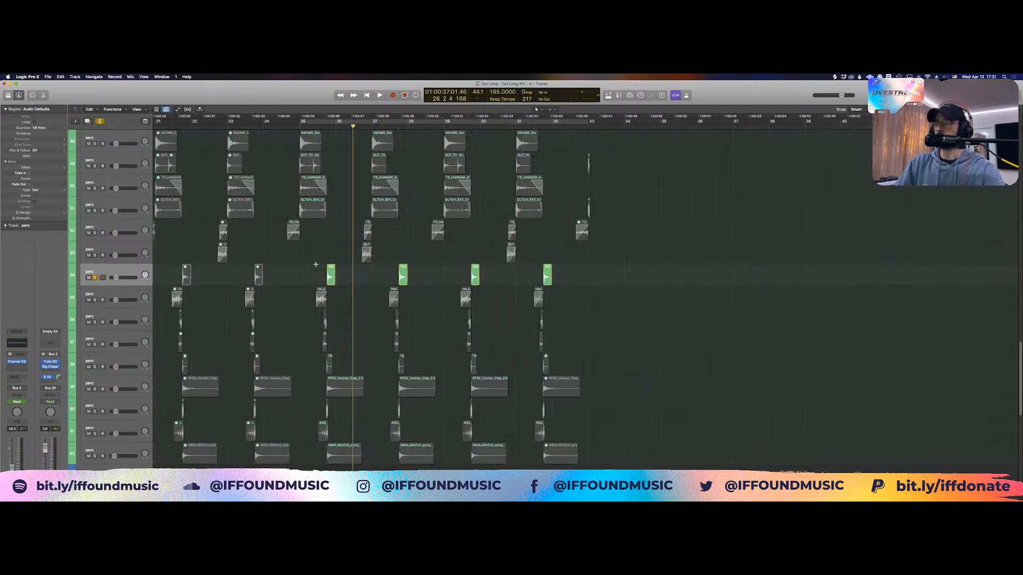
key("z")
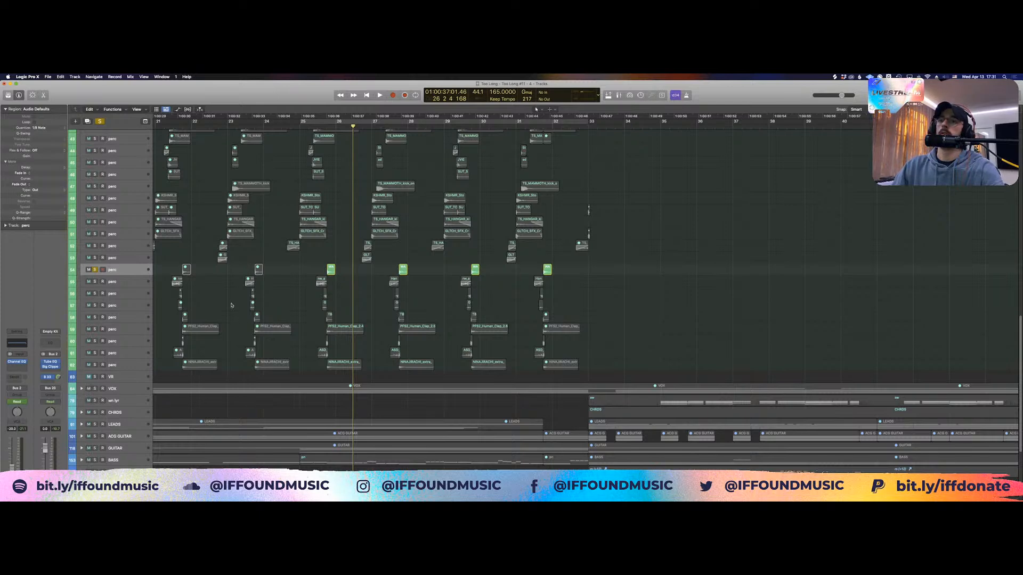
left_click(168, 267)
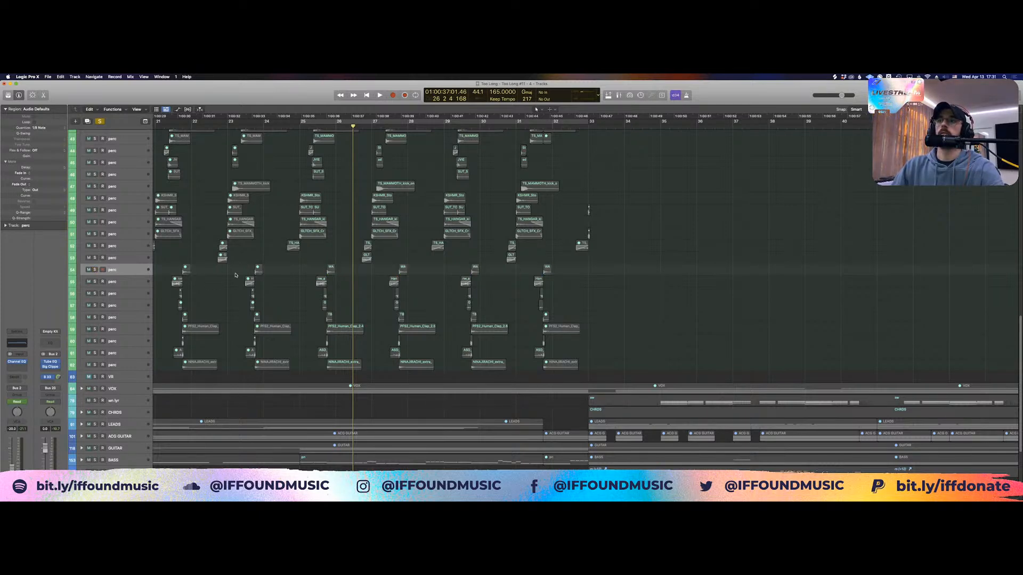
Solo the layered perc tracks 42 to 62 and play them back from the end of bar 24
scroll(168, 266, "up", 4)
left_click_drag(94, 212, 98, 452)
scroll(389, 273, "left", 3)
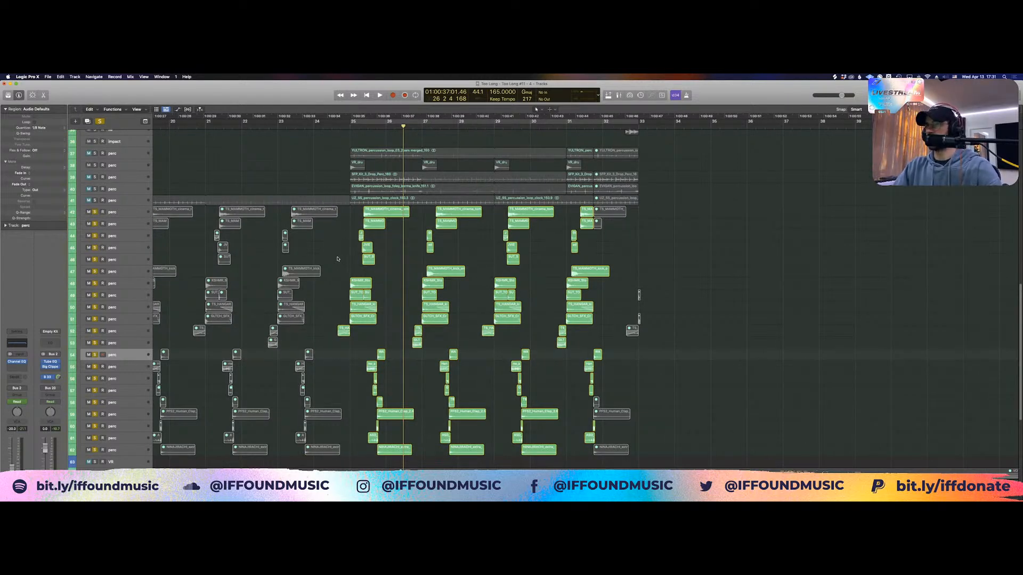
left_click(337, 244)
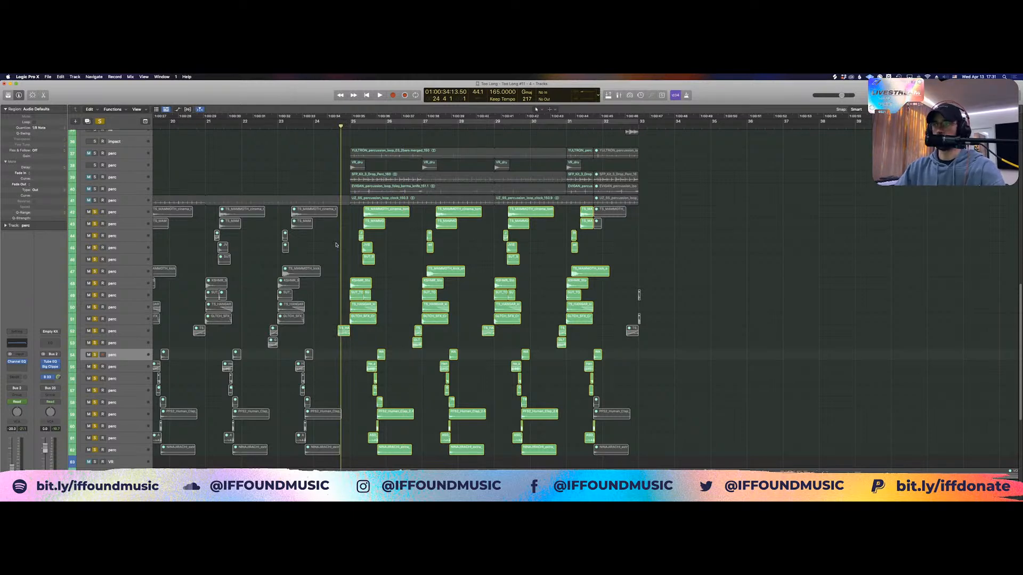
key("space")
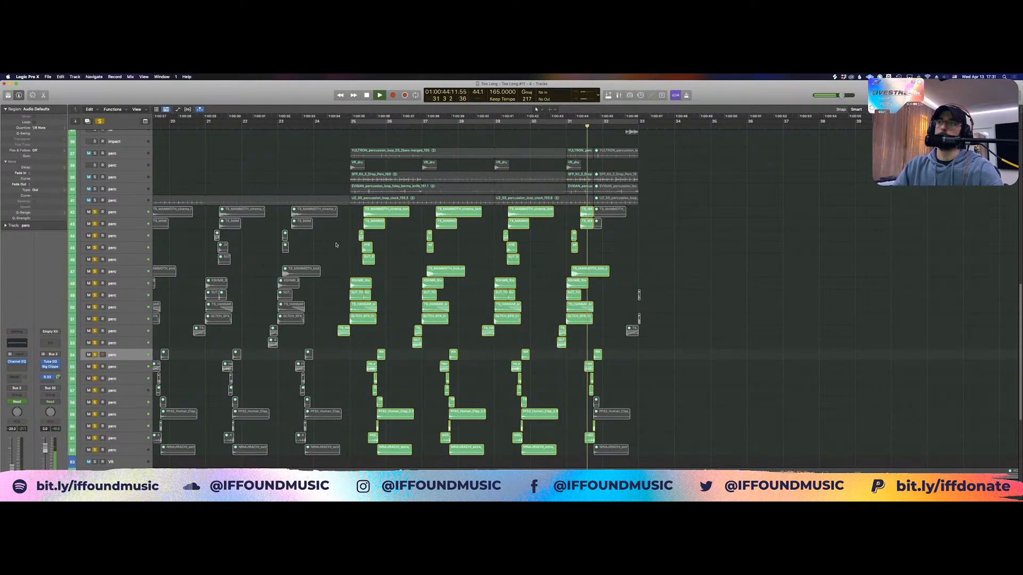
key("space")
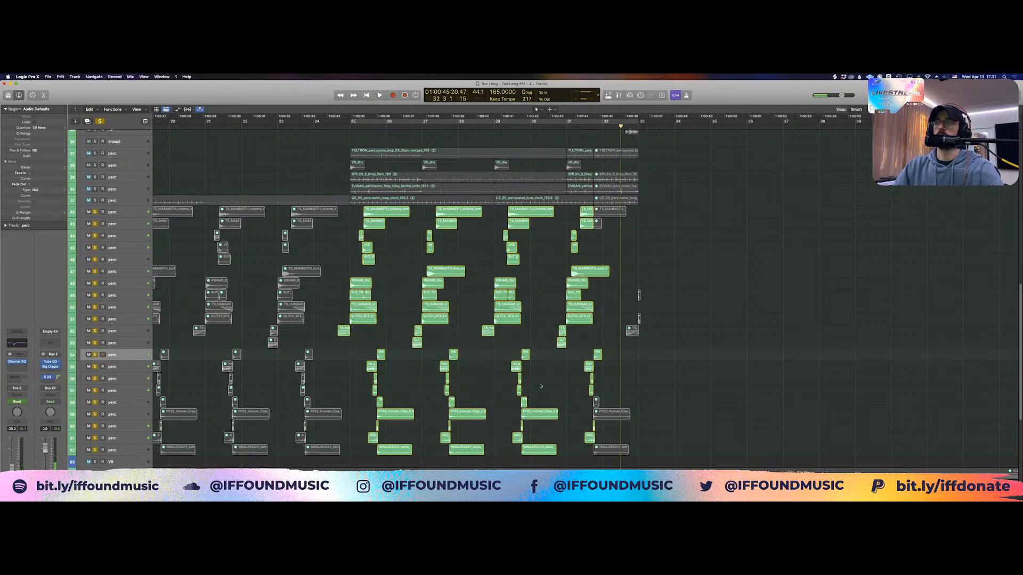
Solo the whole PERCUSSION group and clear the solos on its individual perc tracks
left_click_drag(622, 404, 620, 457)
left_click(632, 451)
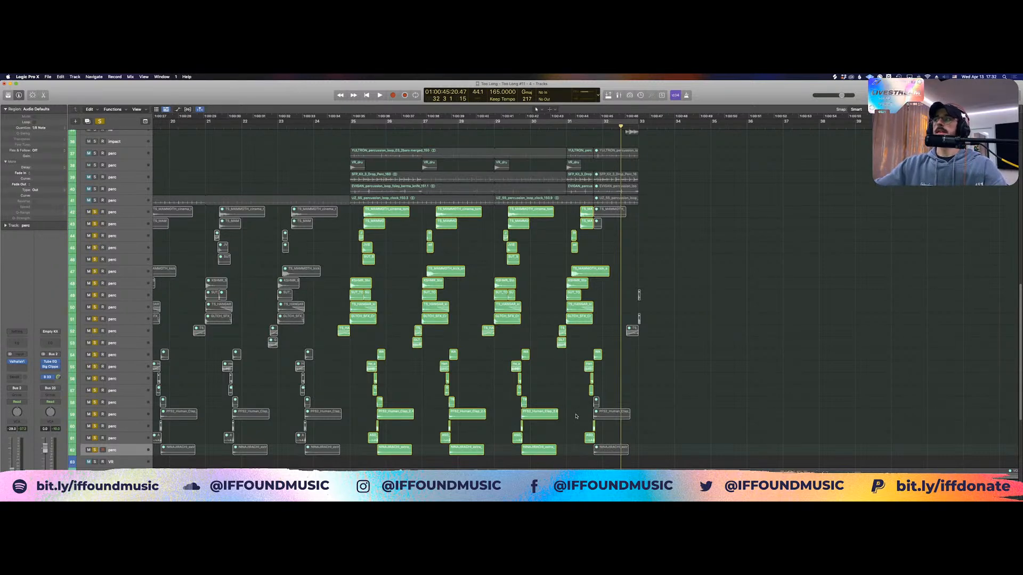
key("z")
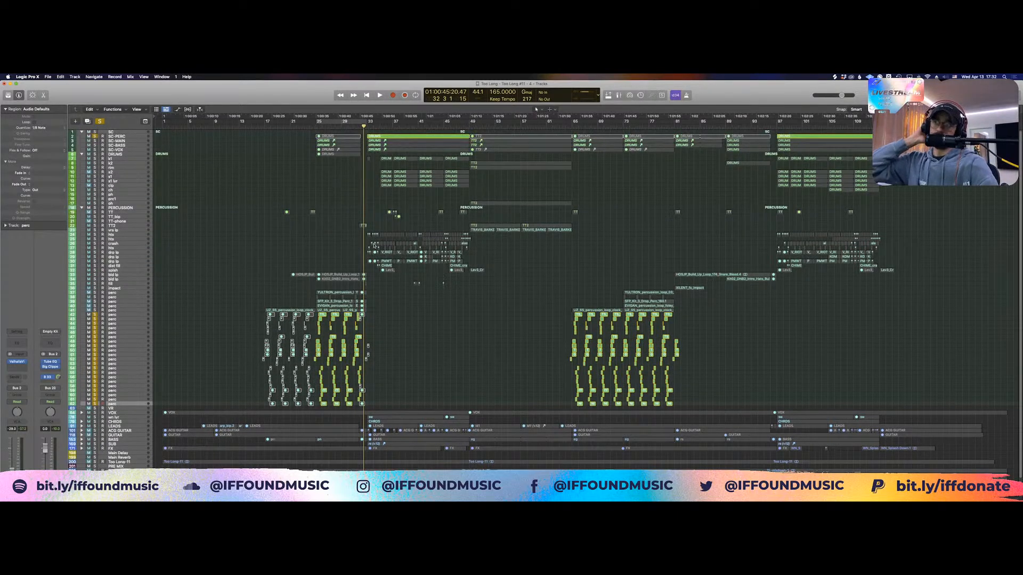
left_click(470, 123)
scroll(506, 277, "down", 2)
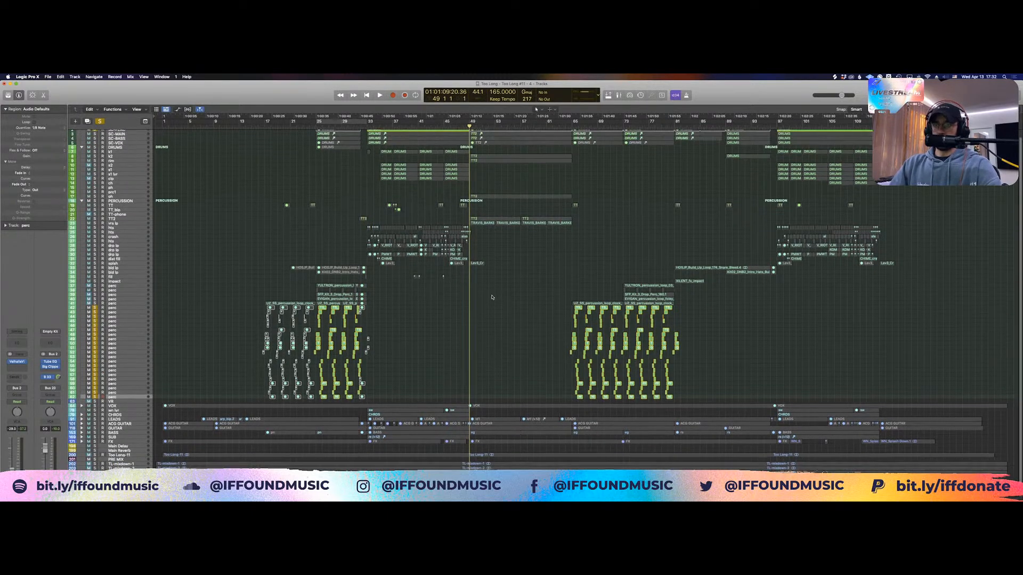
left_click(94, 202)
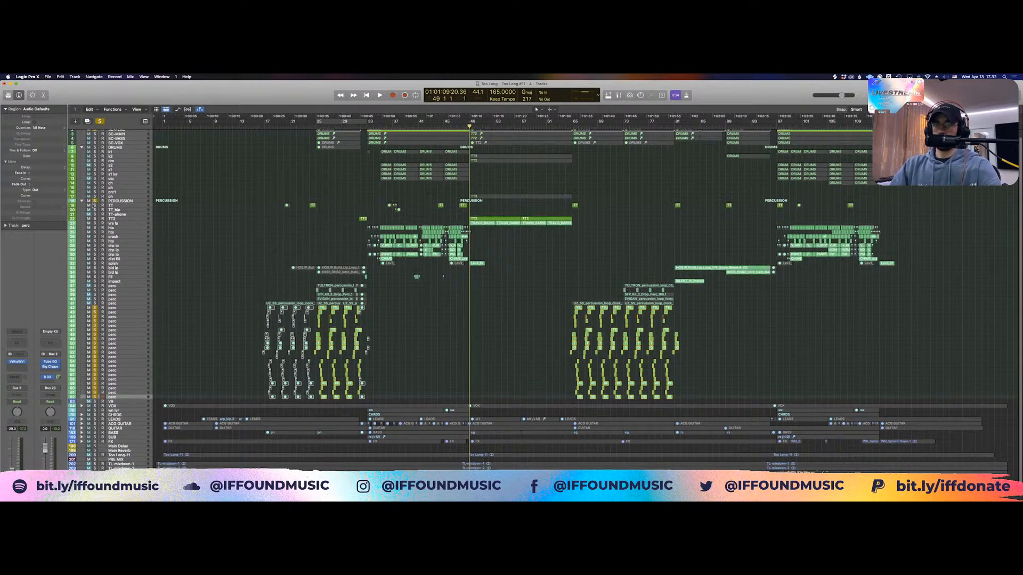
left_click_drag(95, 309, 94, 398)
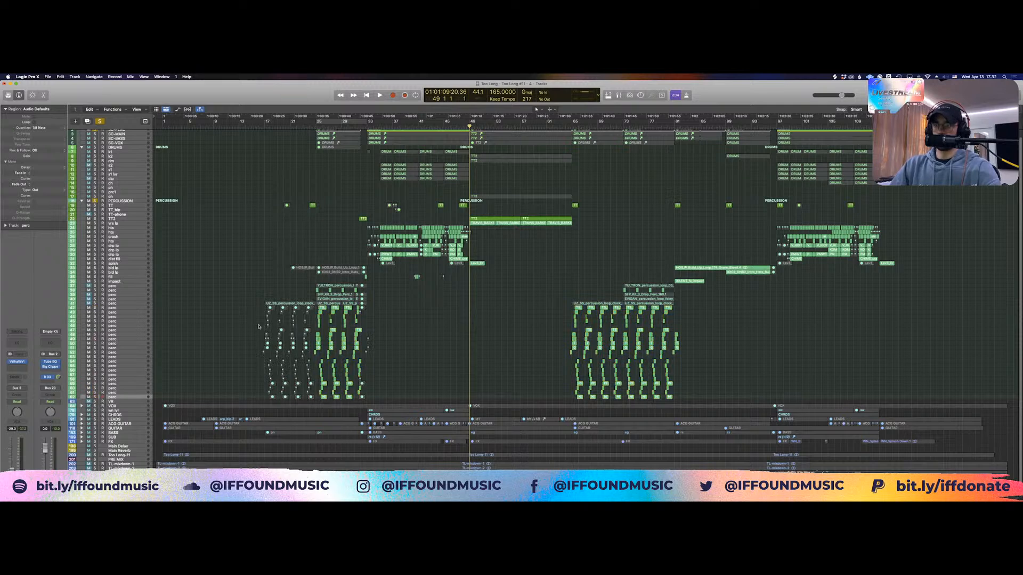
Play the soloed percussion of the drop section from bar 34
left_click_drag(334, 195, 593, 308)
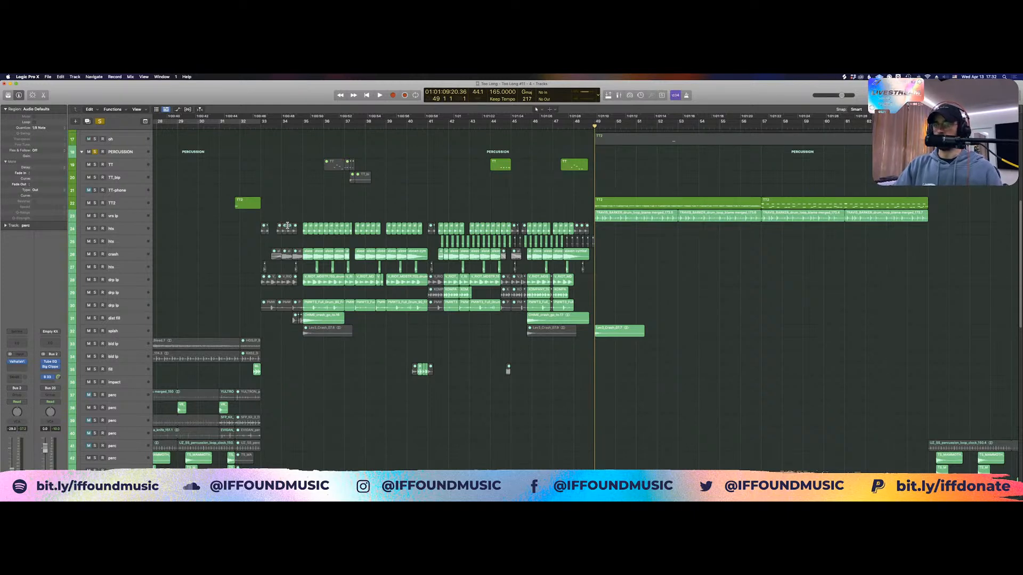
left_click(288, 126)
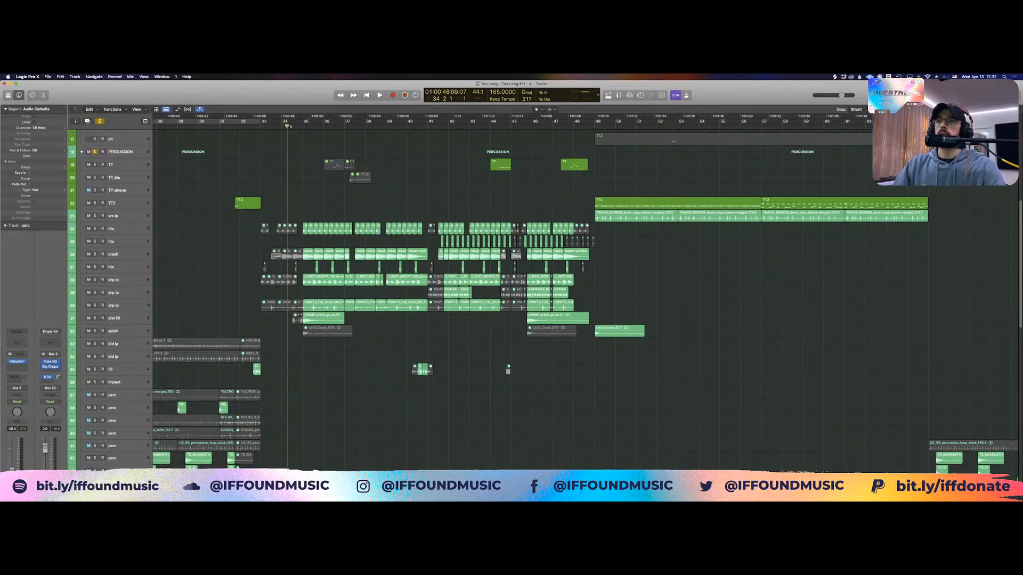
key("space")
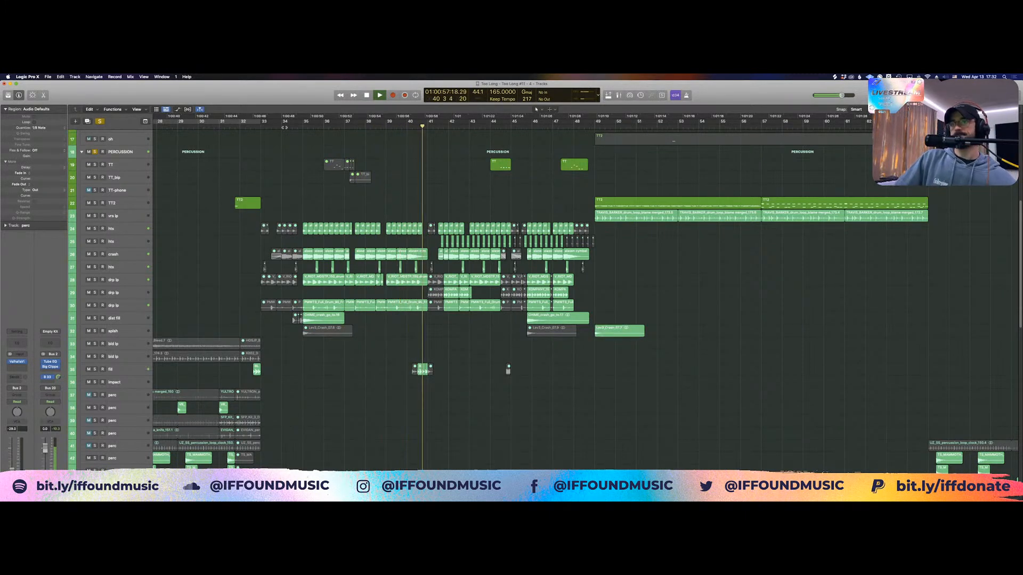
key("space")
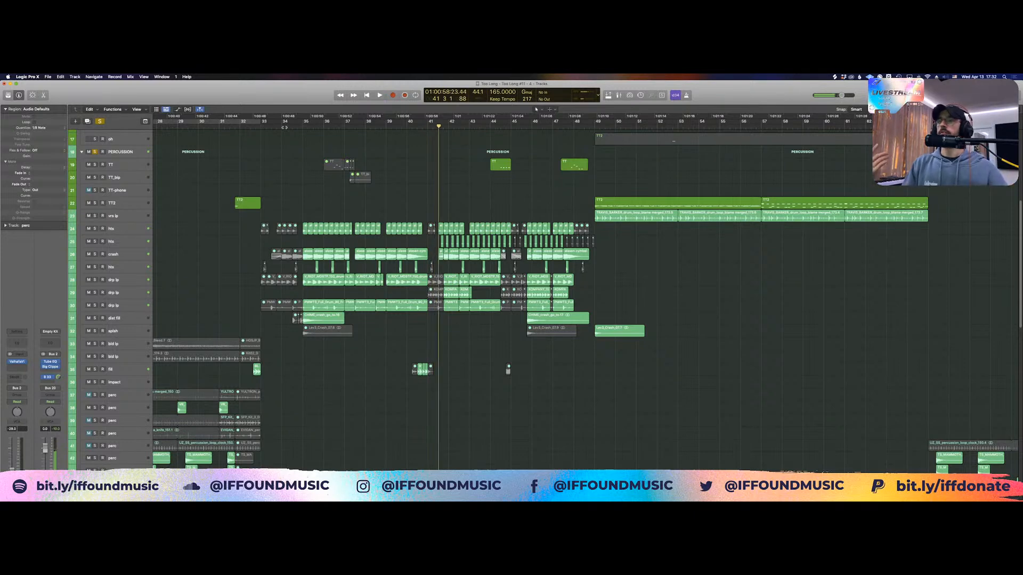
Inspect the chopped drum fill regions around bar 40 on the fill track up close
left_click(119, 371)
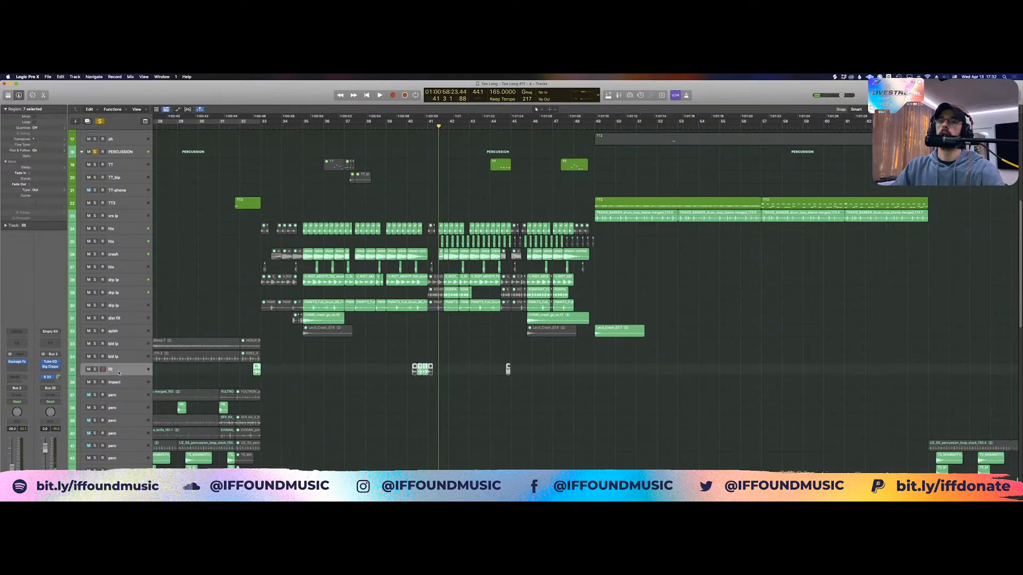
key("z")
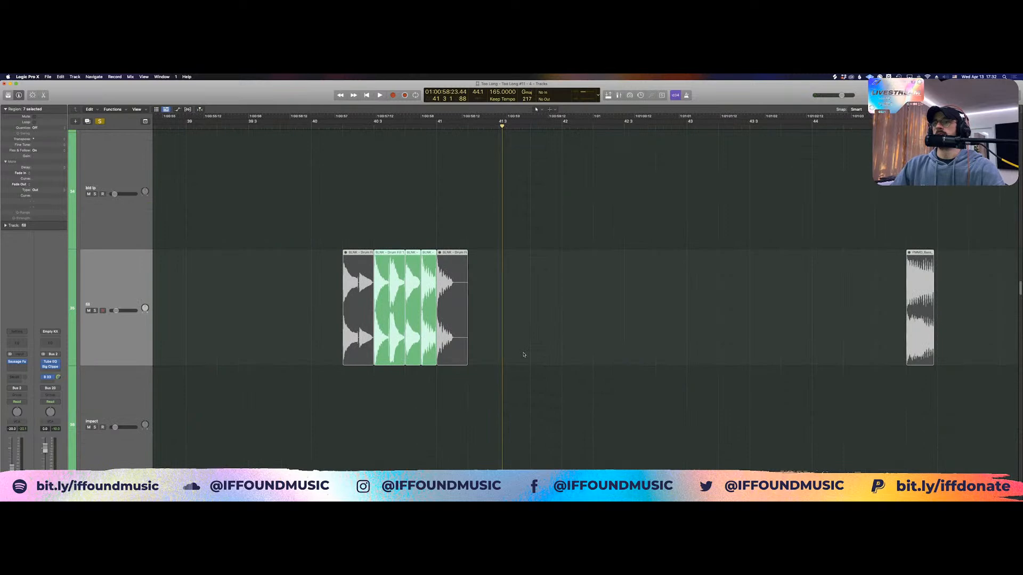
left_click(516, 390)
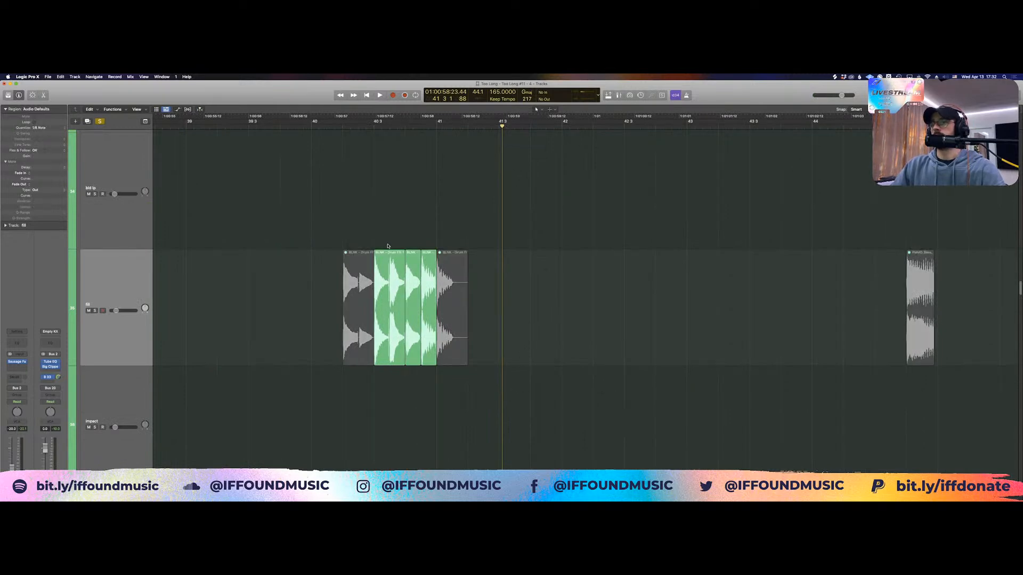
key("z")
left_click_drag(372, 294, 498, 213)
key("z")
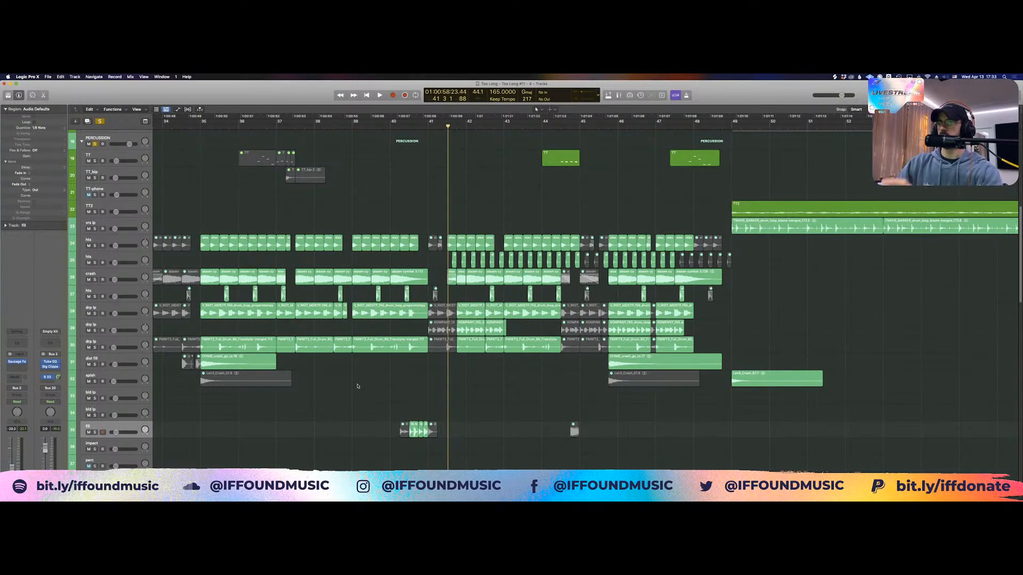
Examine the drum loop region starting at bar 35 on the first drp lp track
scroll(322, 265, "left", 5)
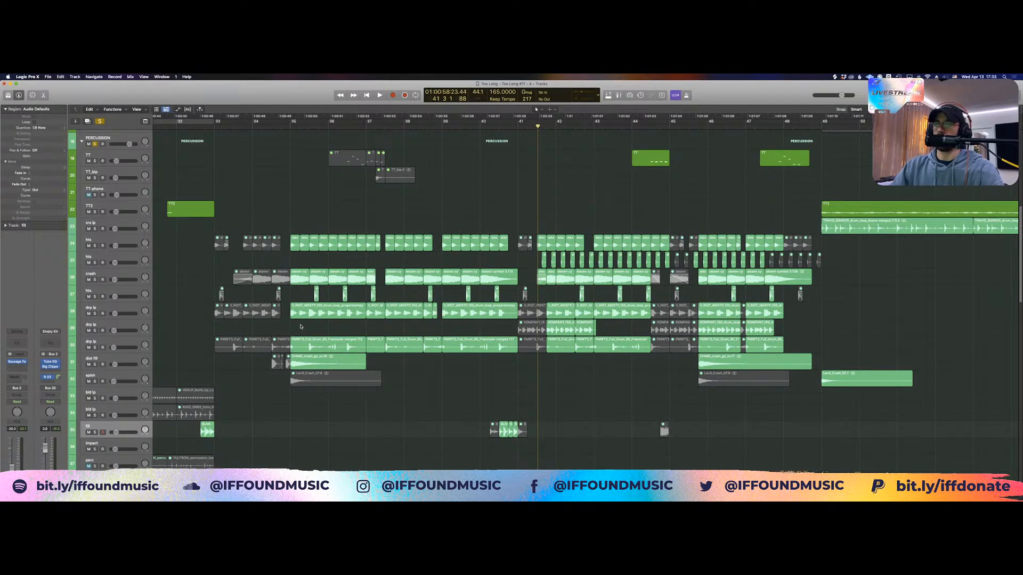
left_click(319, 309)
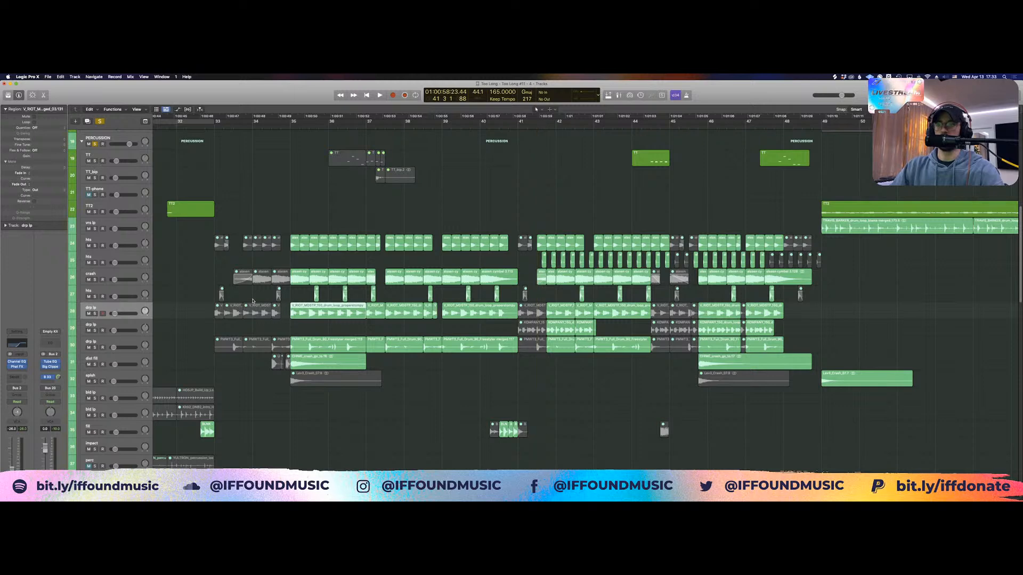
key("z")
key("z")
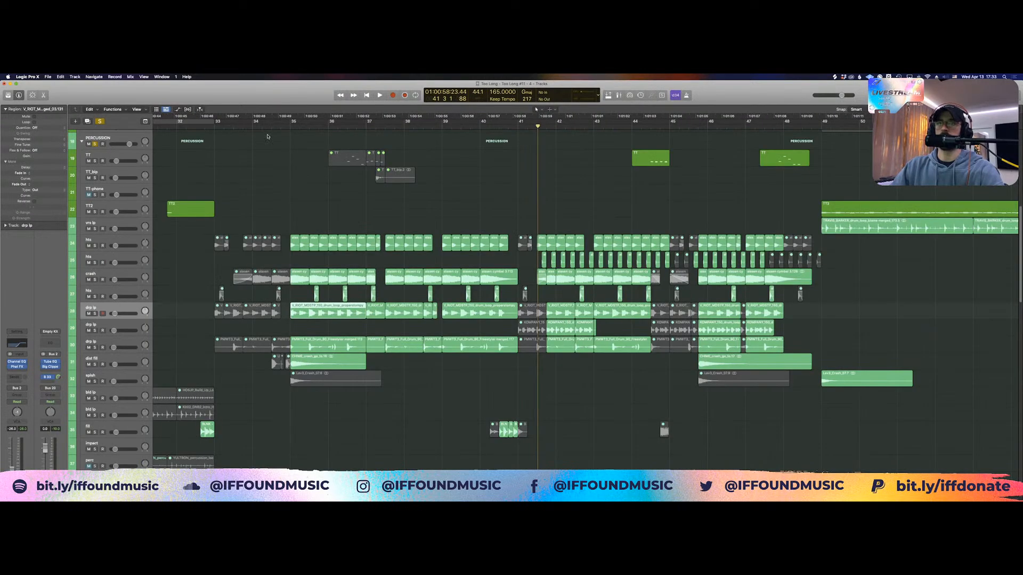
Audition only the first drp lp track from beat 4 of bar 34, in place of the PERCUSSION group
left_click(280, 122)
left_click(241, 179)
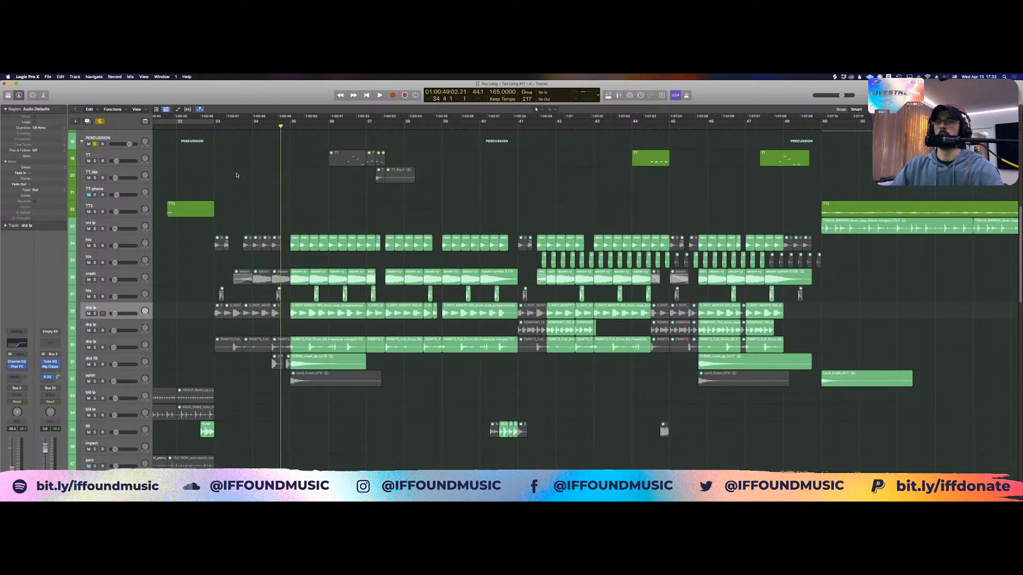
scroll(236, 174, "down", 3)
scroll(204, 182, "up", 10)
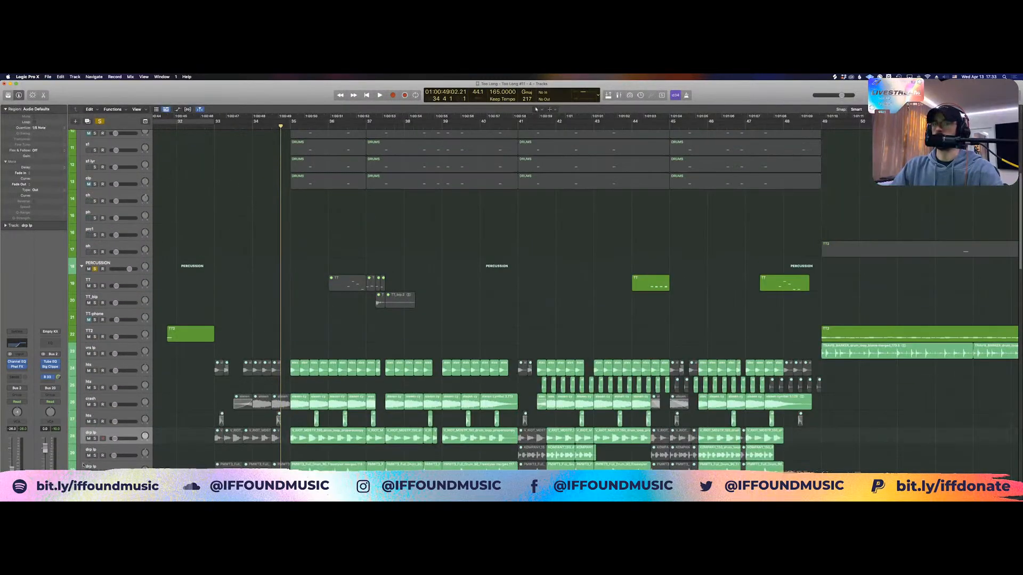
left_click(95, 438)
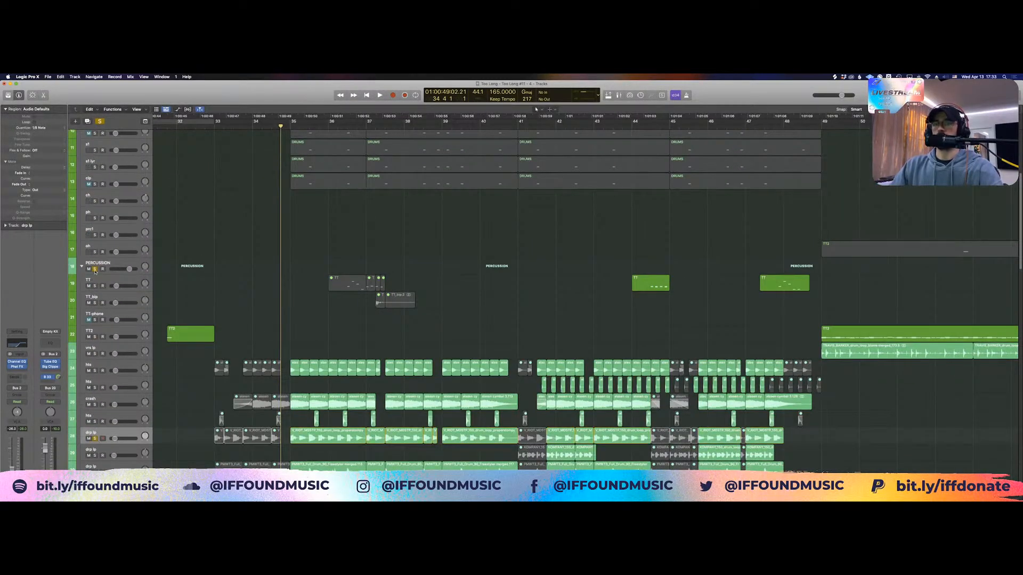
left_click(94, 269)
key("space")
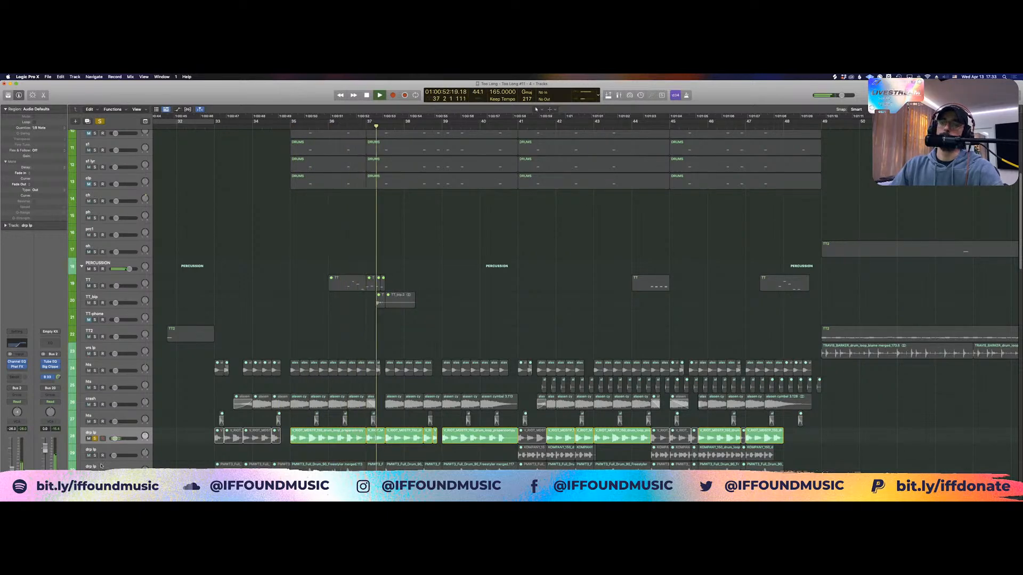
key("space")
scroll(506, 438, "down", 5)
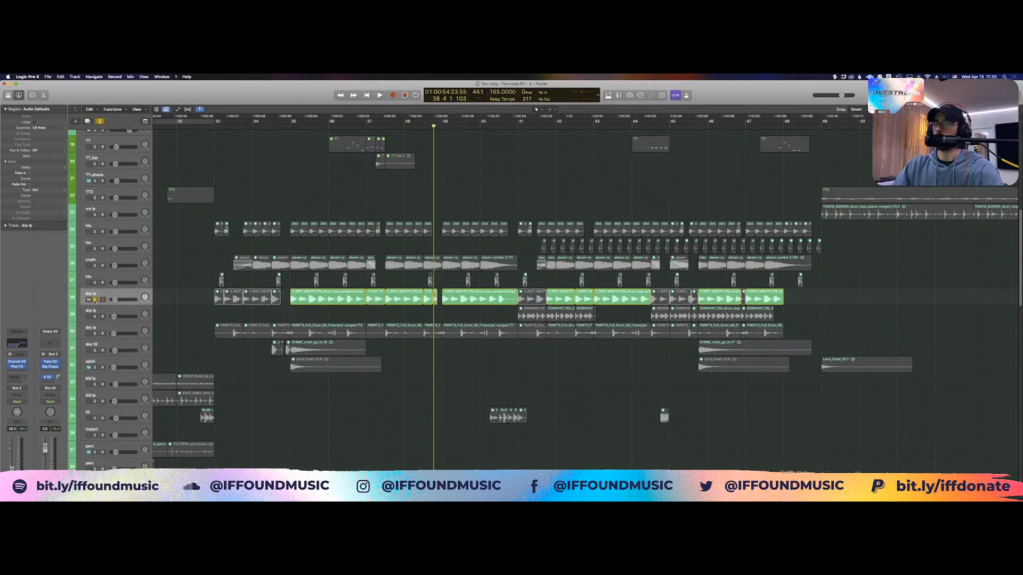
left_click(93, 300)
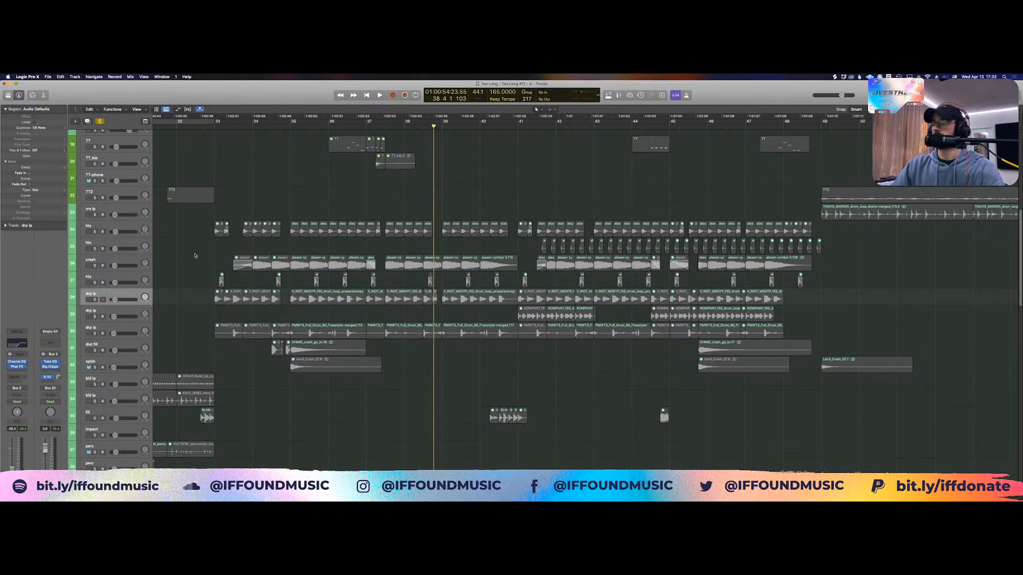
Look over the drum and percussion tracks across the whole drop and the neighbouring sections
key("super+Left")
key("super+Left")
key("super+Left")
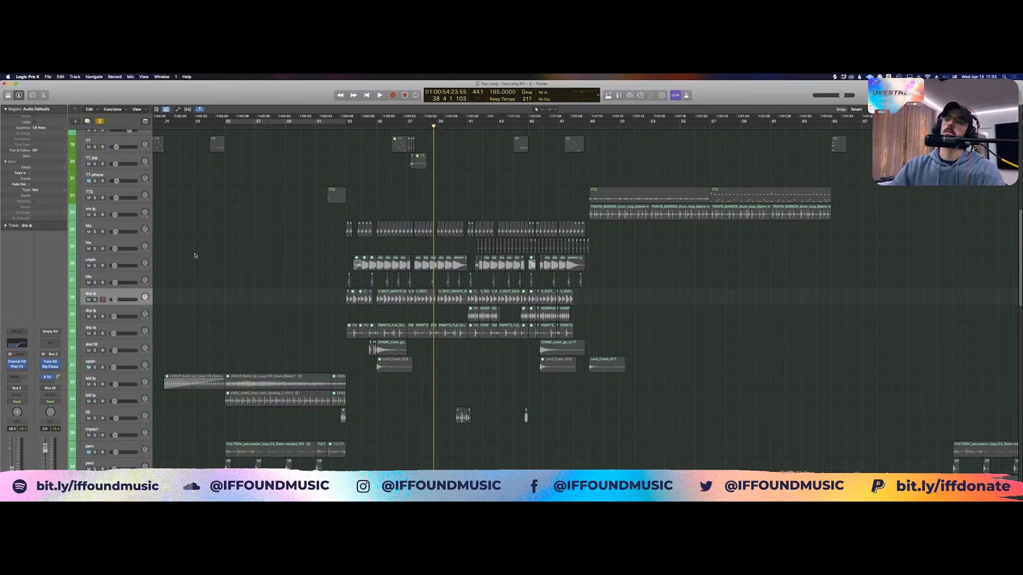
scroll(196, 256, "up", 6)
scroll(202, 259, "down", 6)
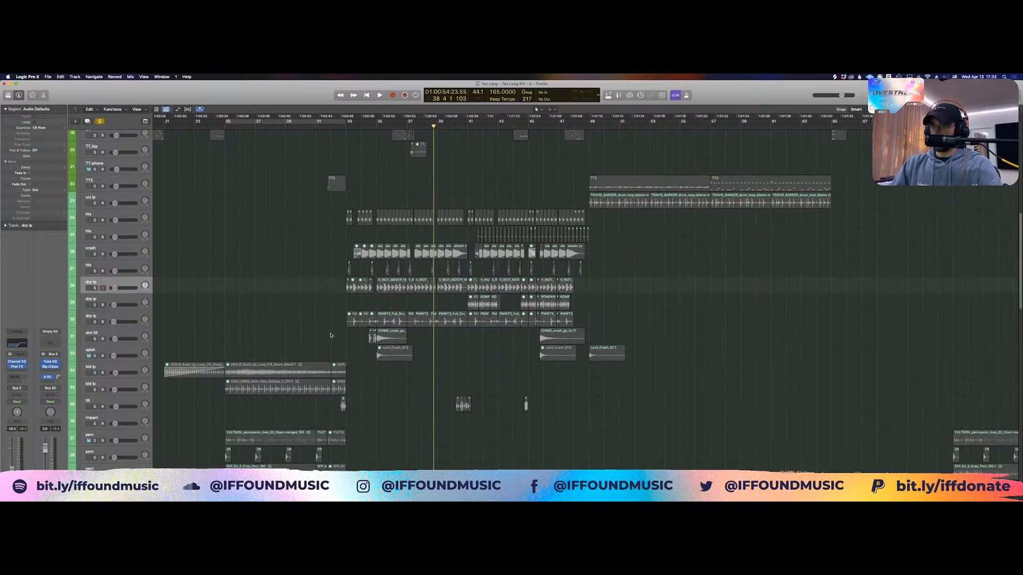
scroll(341, 334, "down", 2)
scroll(370, 333, "up", 15)
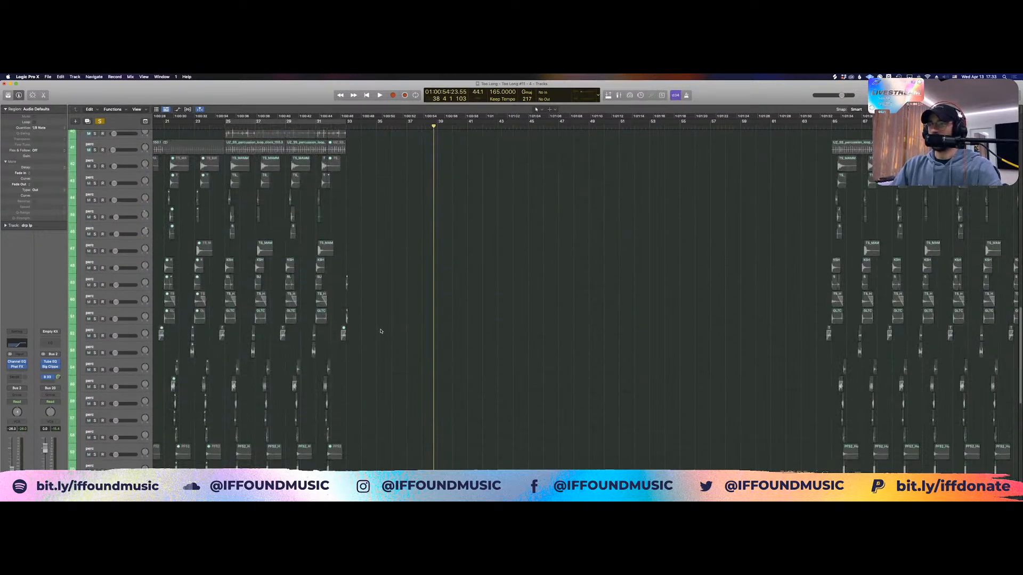
scroll(377, 327, "down", 8)
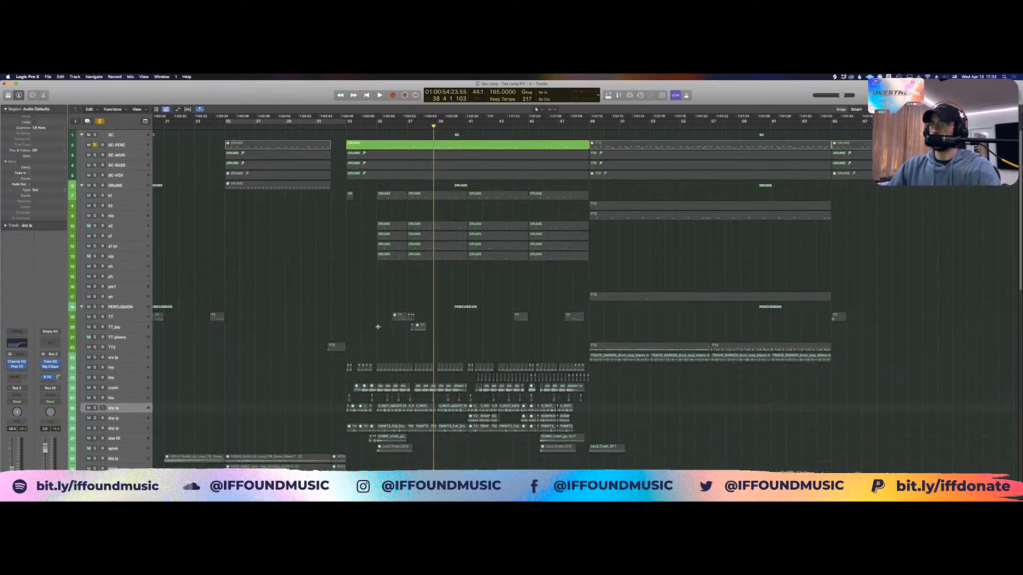
scroll(368, 335, "right", 5)
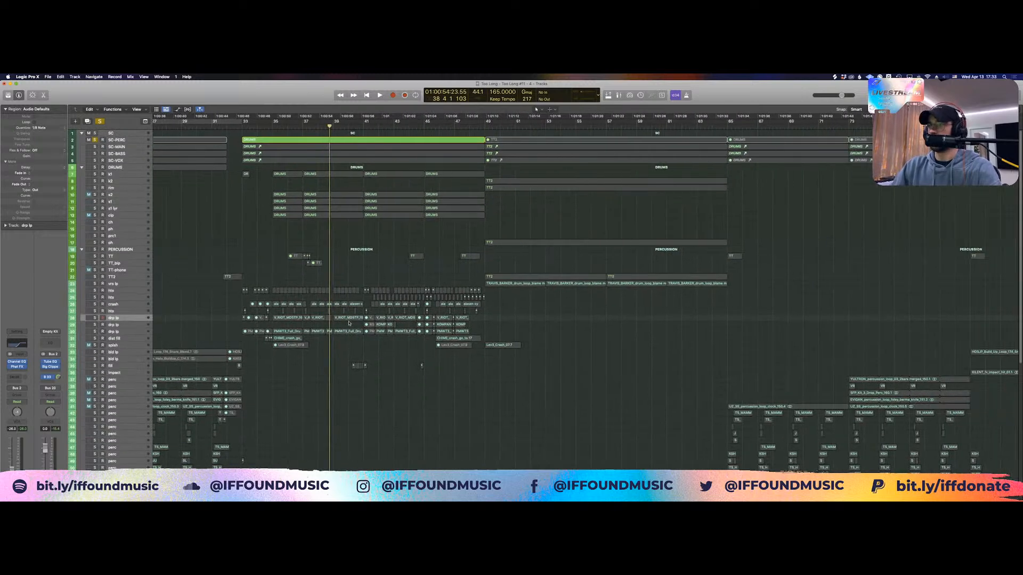
Solo the PERCUSSION group again and place the playhead at bar 49
left_click_drag(346, 352, 388, 379)
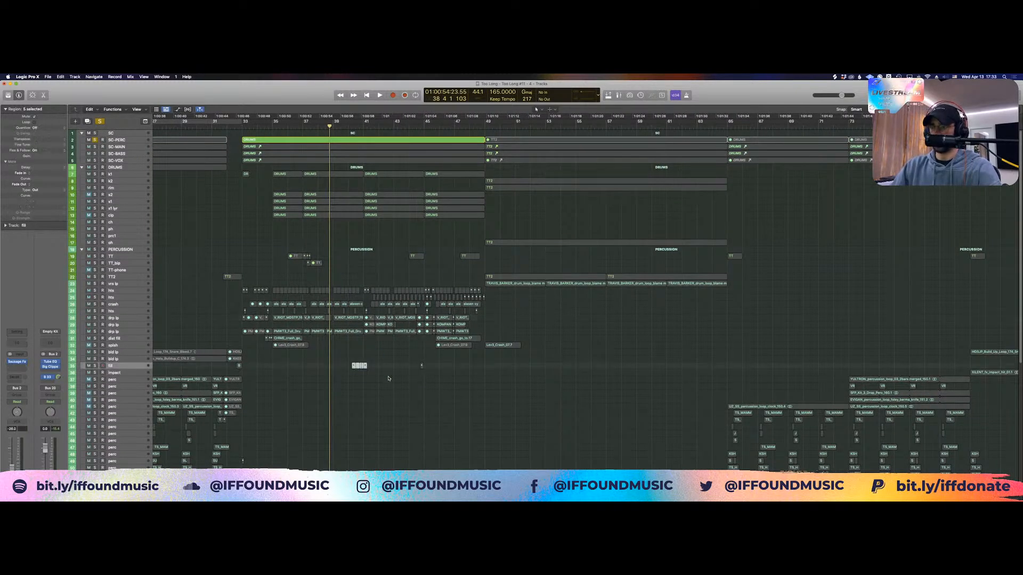
left_click(434, 275, "shift")
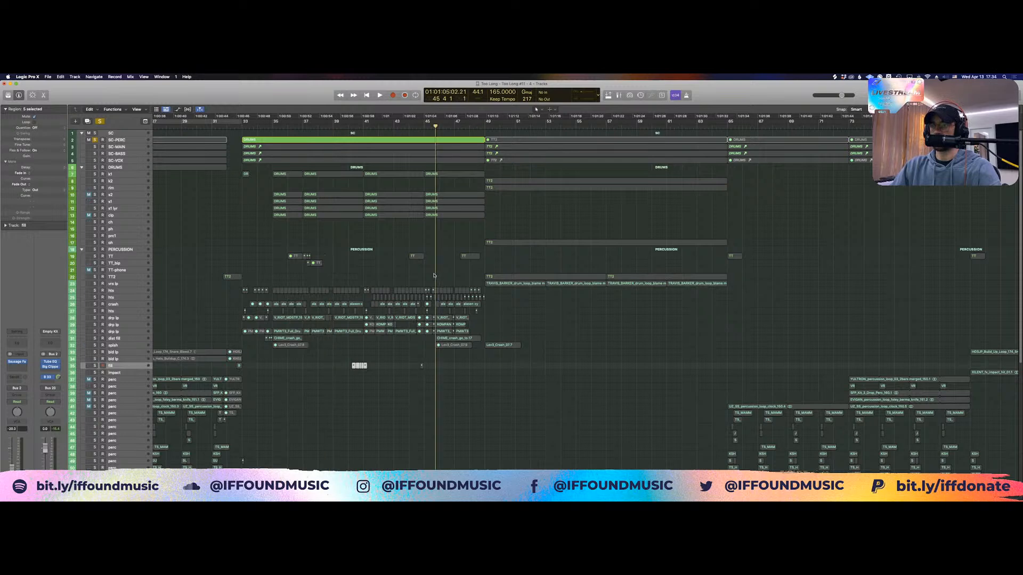
left_click(441, 339)
left_click(95, 249)
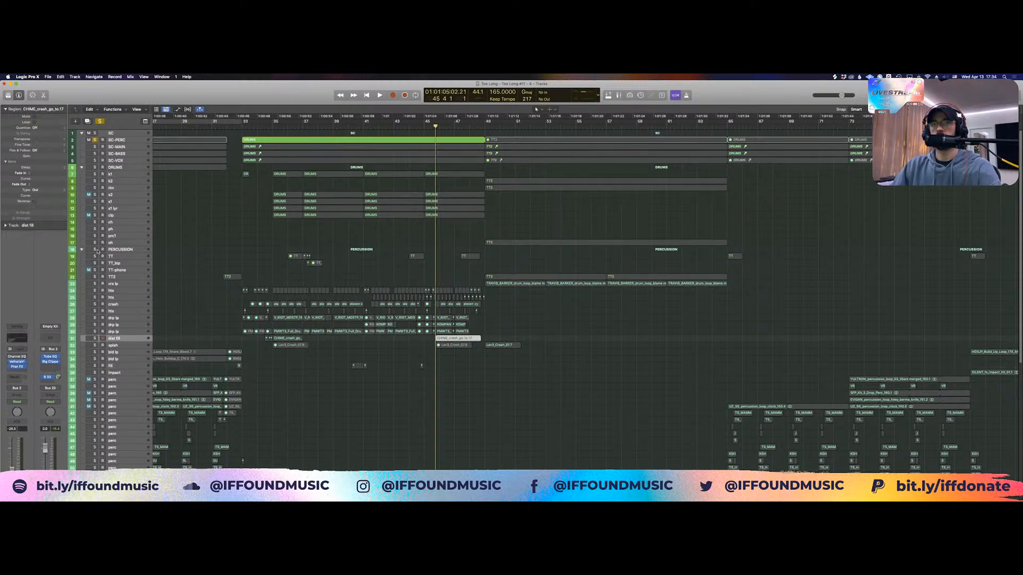
left_click(373, 302)
left_click(485, 266, "shift")
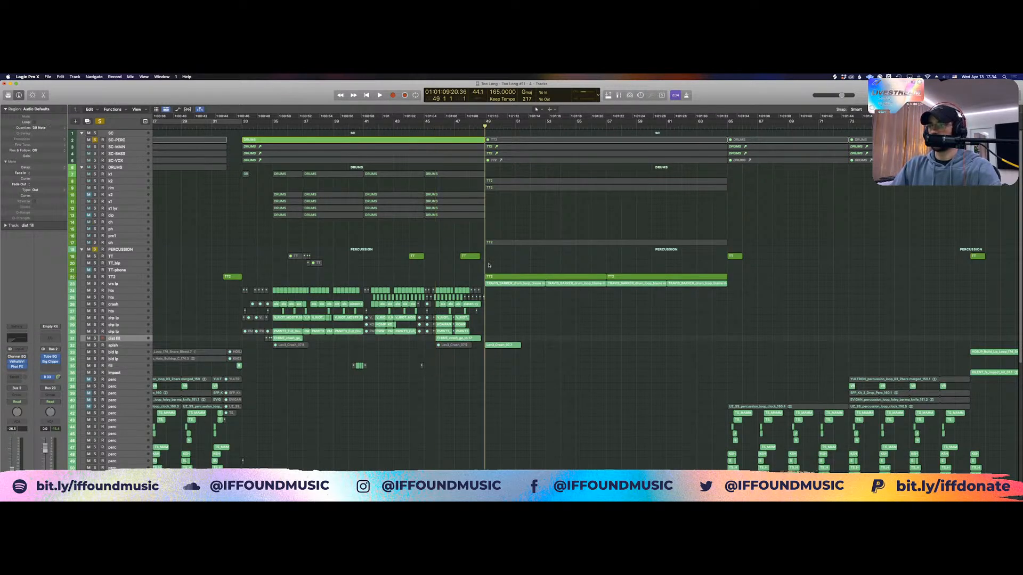
Play the soloed PERCUSSION group from bar 49 and view its TT2 and vrs lp regions up close
scroll(494, 273, "right", 8)
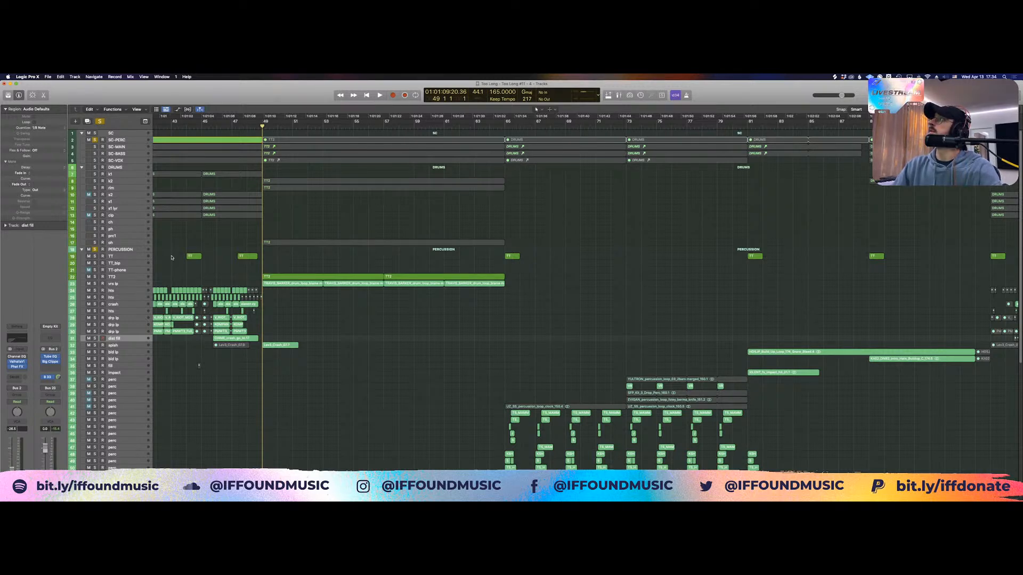
key("space")
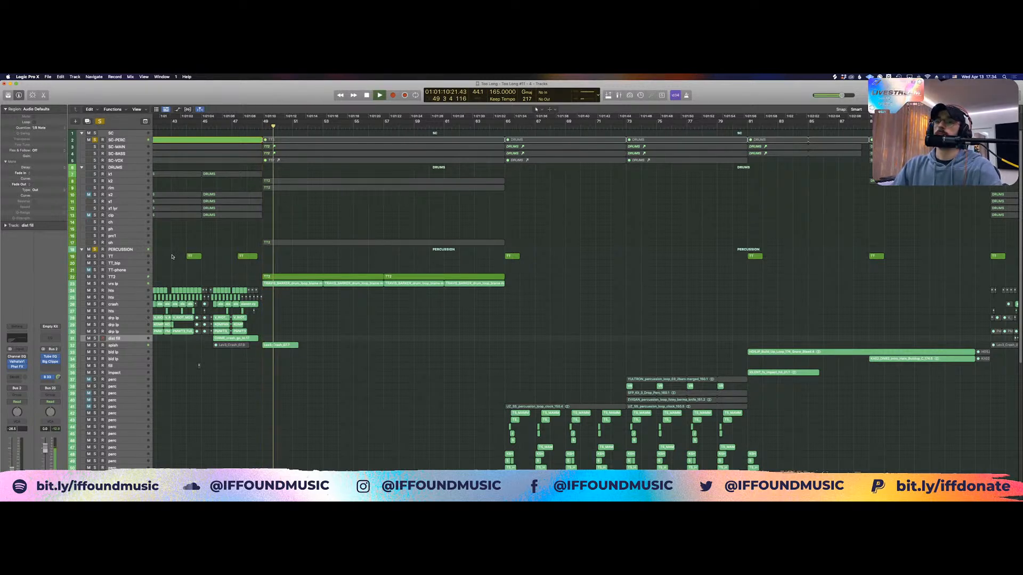
left_click_drag(200, 241, 727, 354)
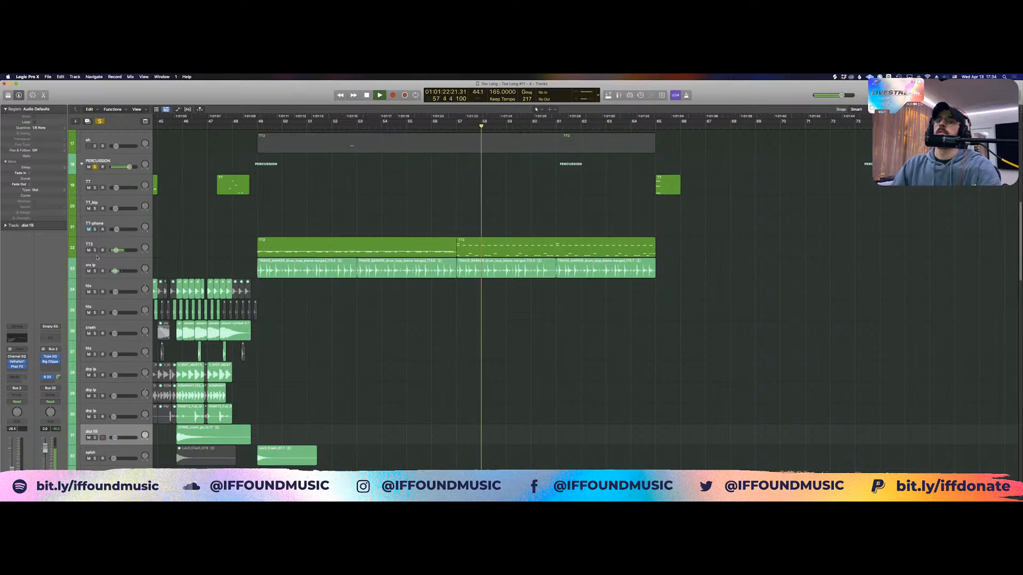
Compare the layers by muting and unmuting vrs lp and then TT2 during playback, and stop playback
left_click(89, 271)
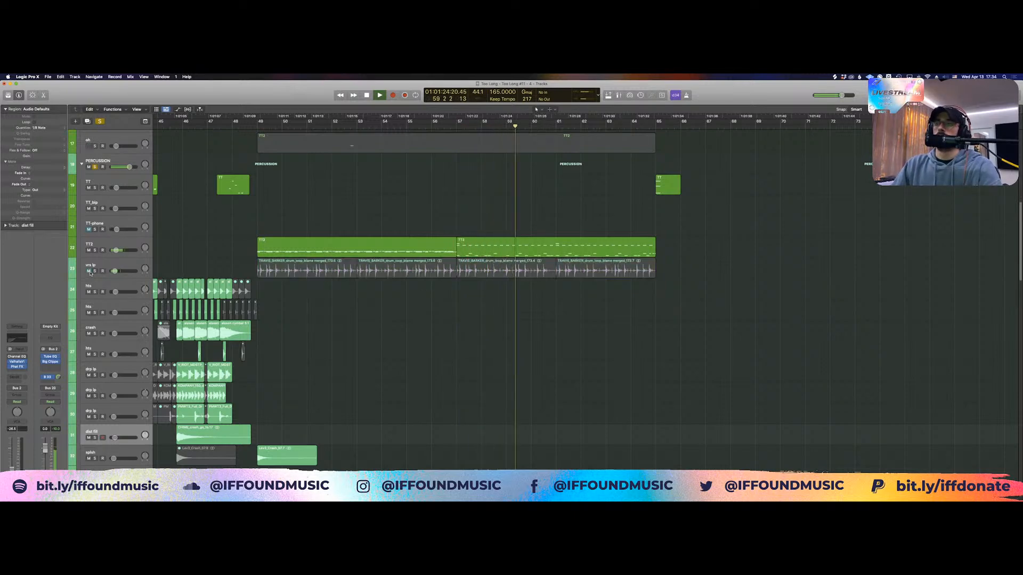
left_click(89, 271)
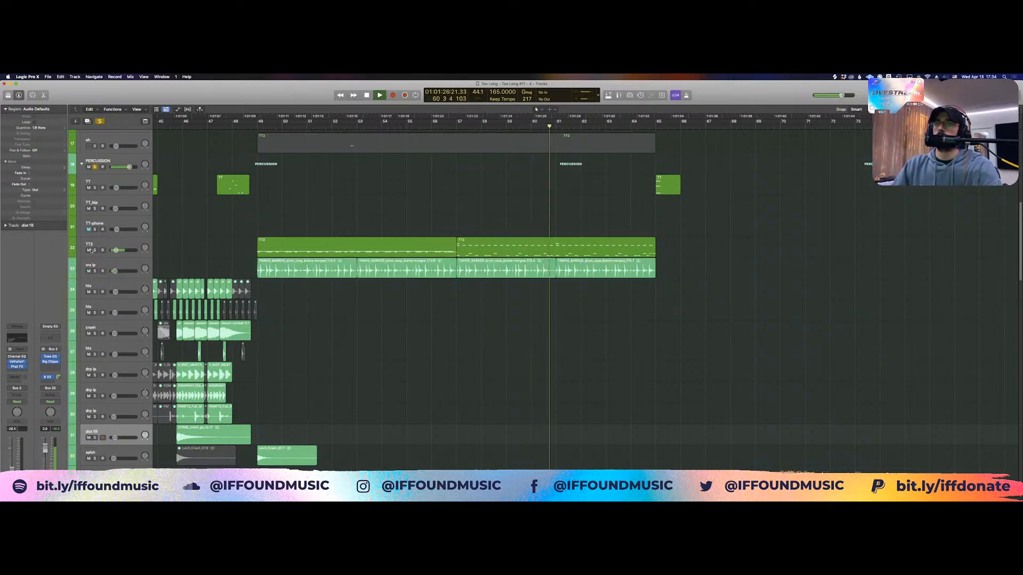
left_click(89, 250)
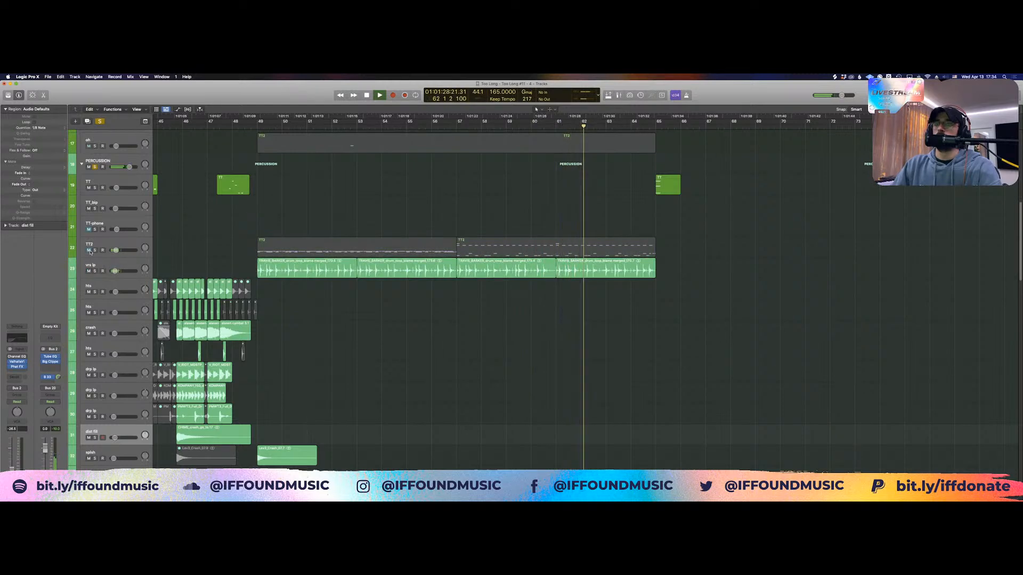
left_click(89, 250)
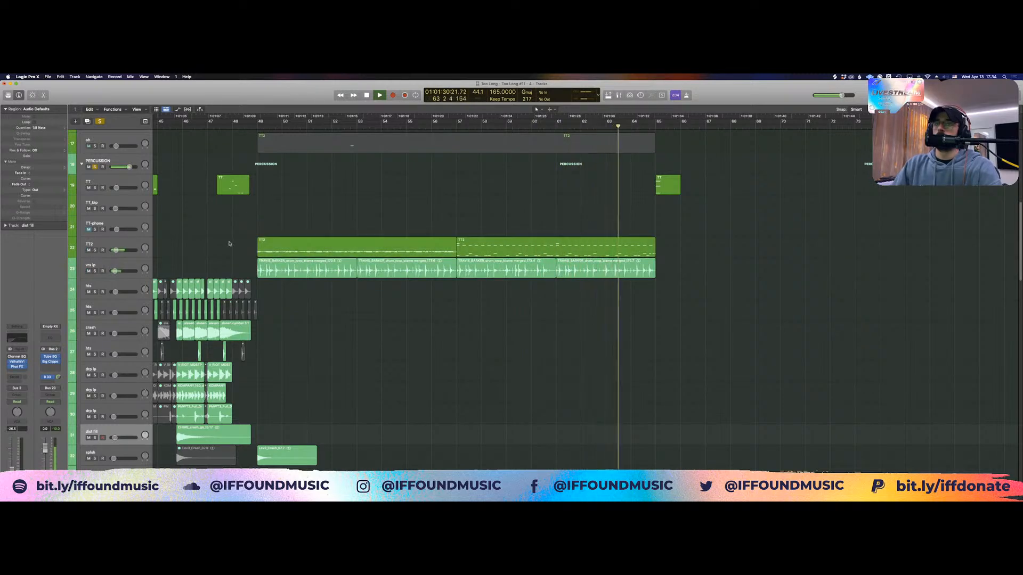
key("space")
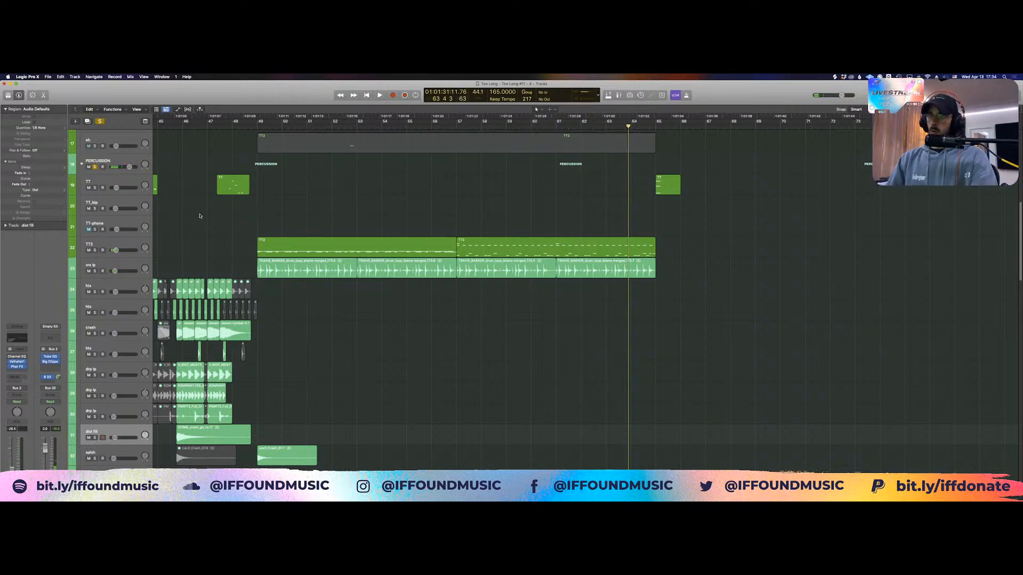
Open the EZdrummer instrument on the TT2 track, move it clear of the regions, and select the first two vrs lp drum loops
left_click(268, 245)
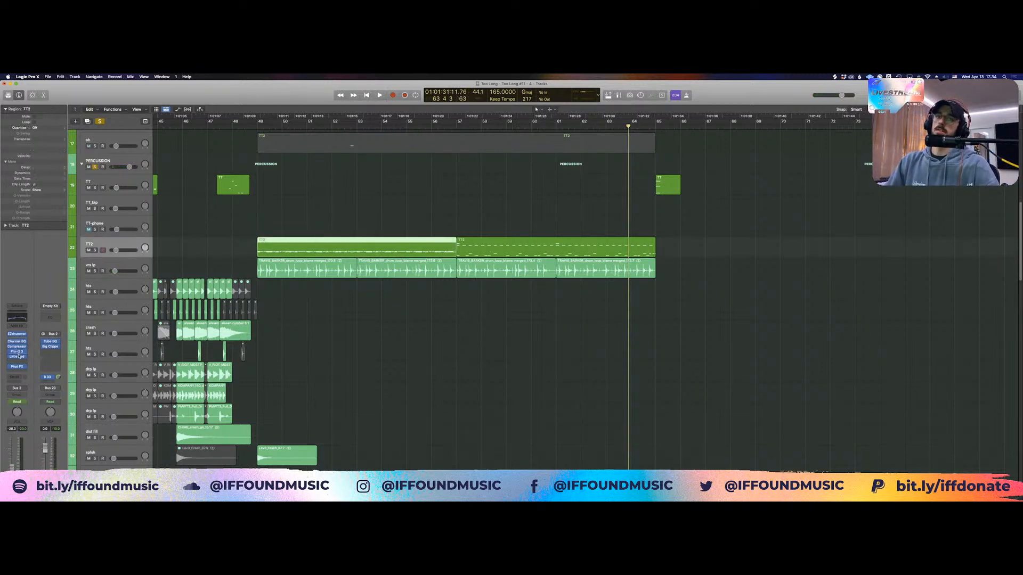
left_click(18, 334)
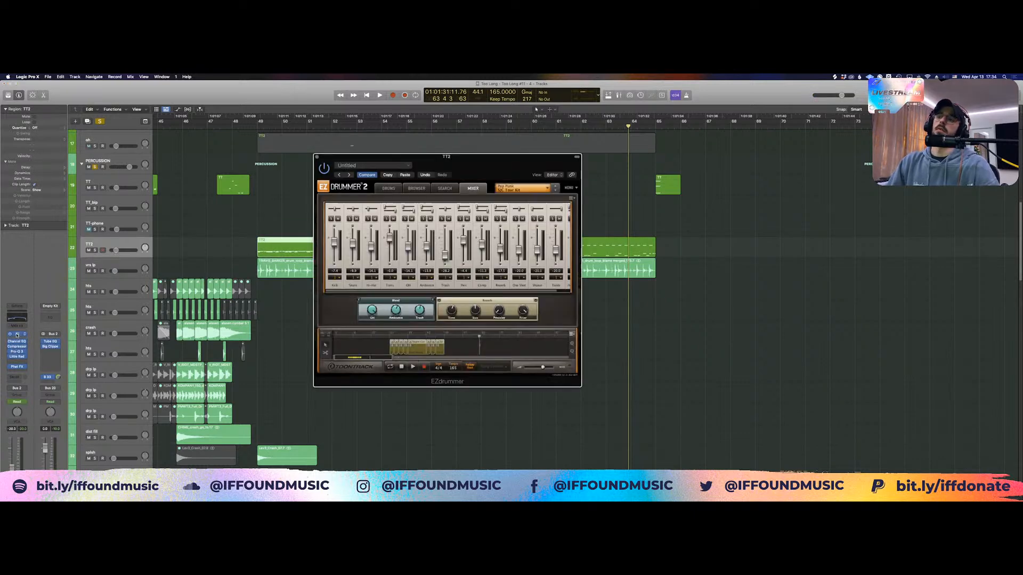
left_click_drag(473, 162, 697, 202)
left_click(401, 234)
left_click_drag(286, 301, 363, 289)
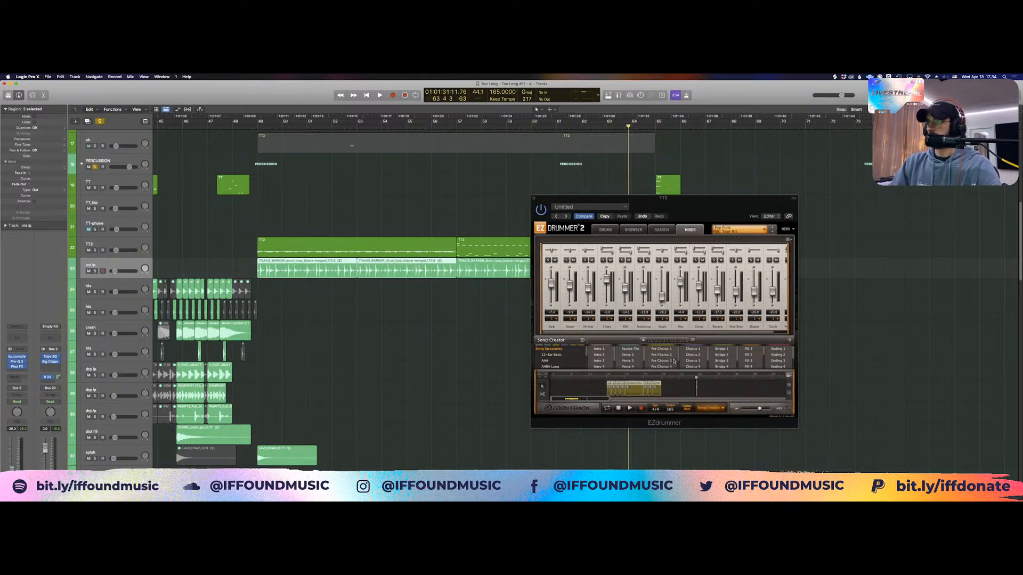
left_click(537, 200)
mouse_move(537, 200)
left_mouse_down()
mouse_move(546, 198)
mouse_move(538, 200)
left_mouse_up()
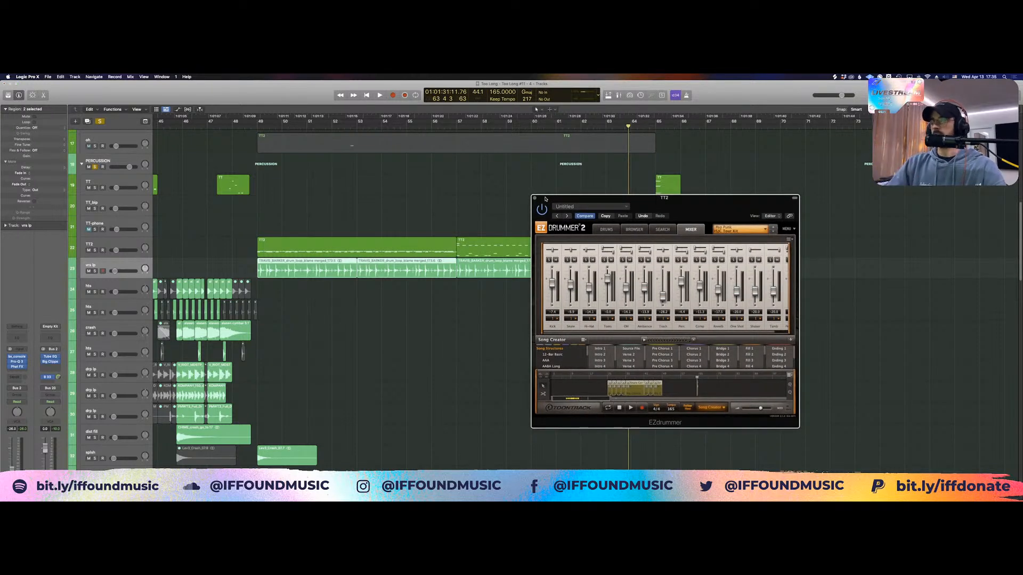
Choose the SJC Tour Kit preset from the John Feldmann presets under Pop Punk in EZdrummer, and close the instrument
left_click(726, 230)
mouse_move(761, 259)
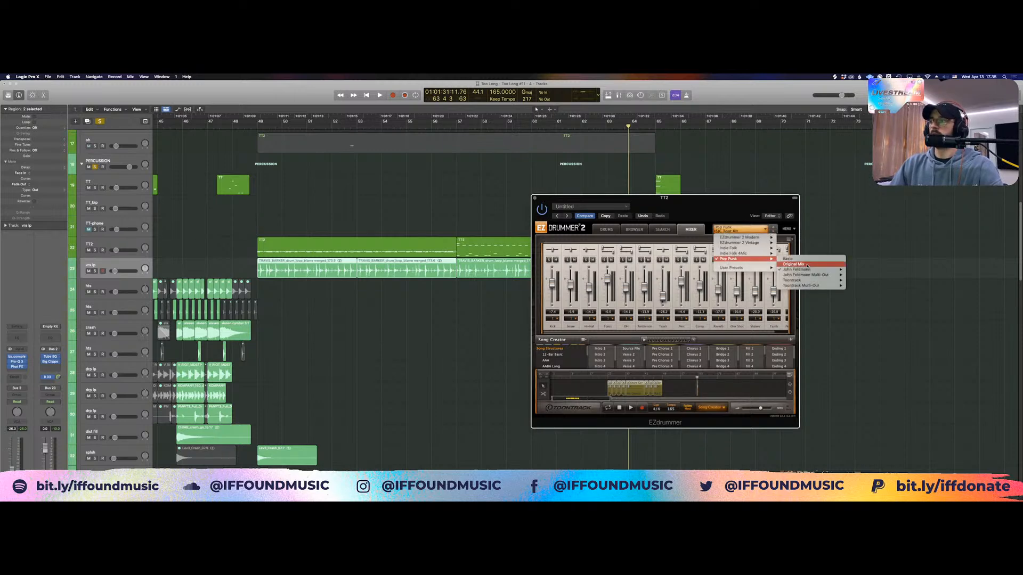
mouse_move(808, 270)
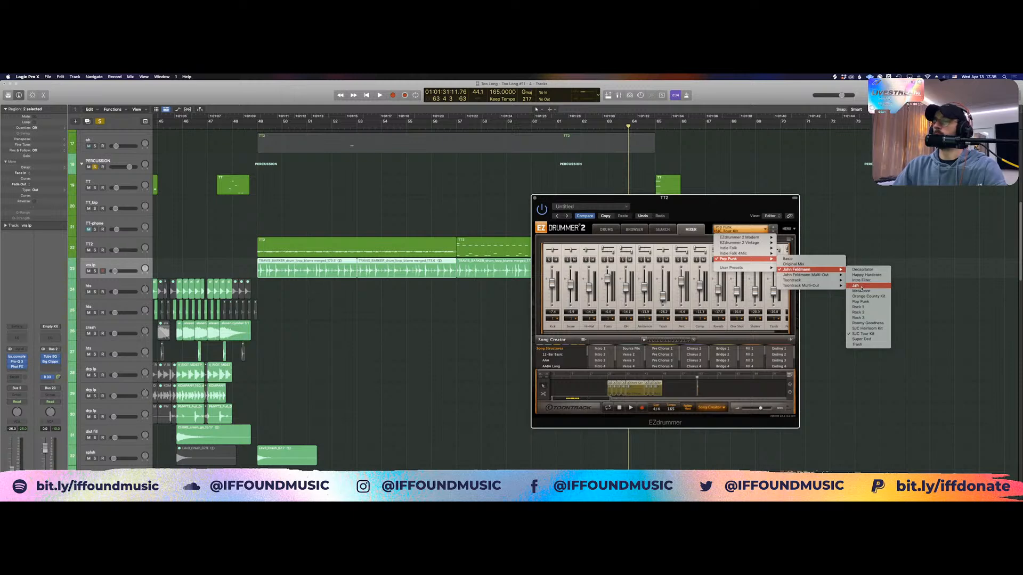
left_click(871, 334)
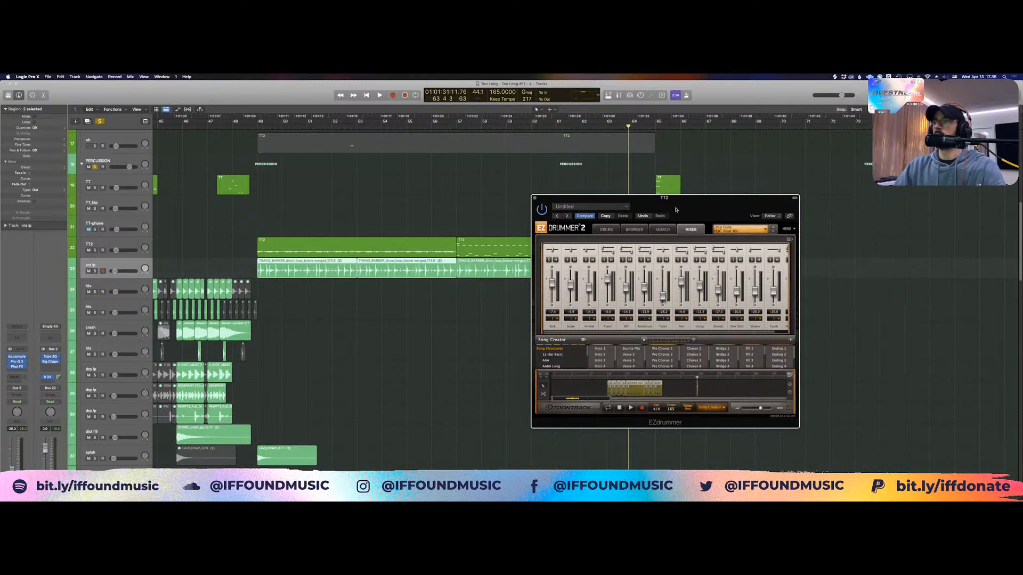
left_click(534, 199)
left_click(507, 207)
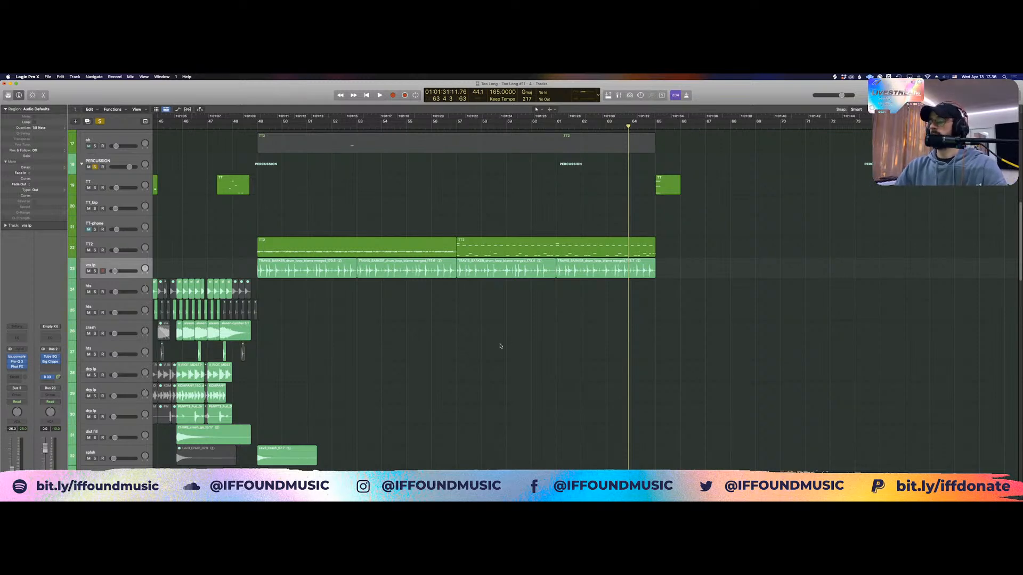
Select both TT2 regions between bars 49 and 65 and open the TT2 track's Channel EQ
scroll(500, 347, "down", 5)
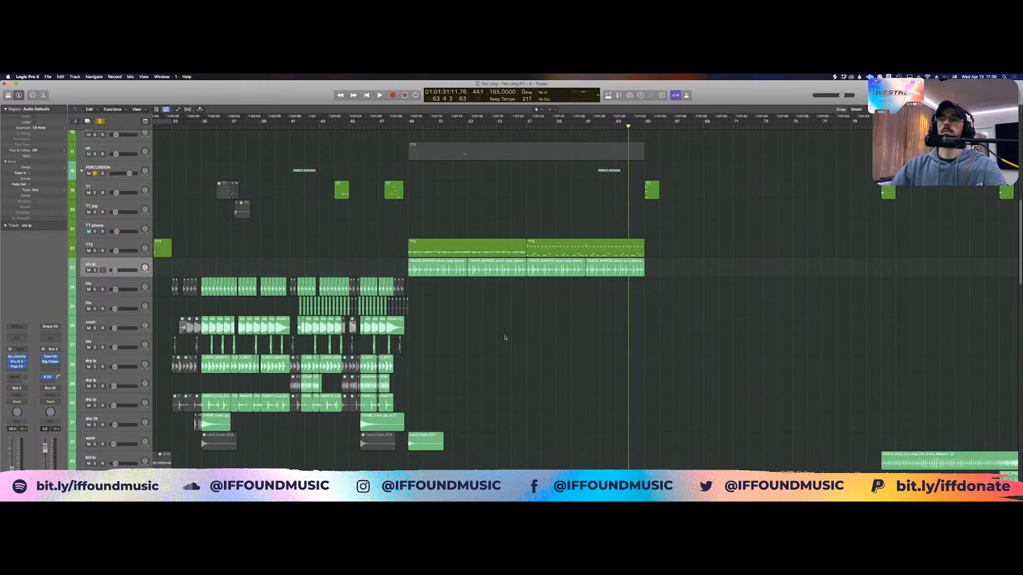
scroll(512, 337, "up", 5)
left_click_drag(468, 372, 664, 399)
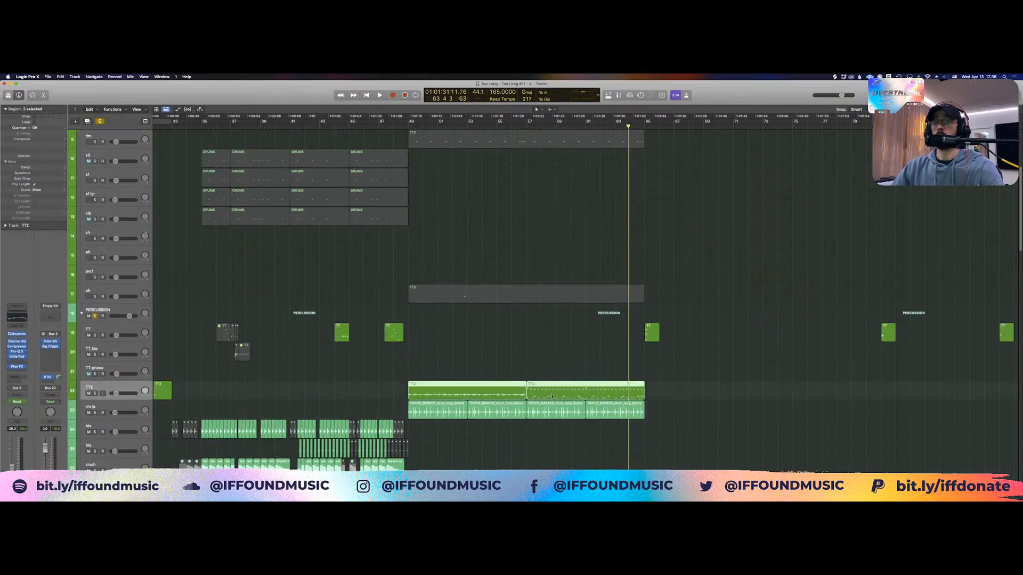
scroll(430, 384, "down", 3)
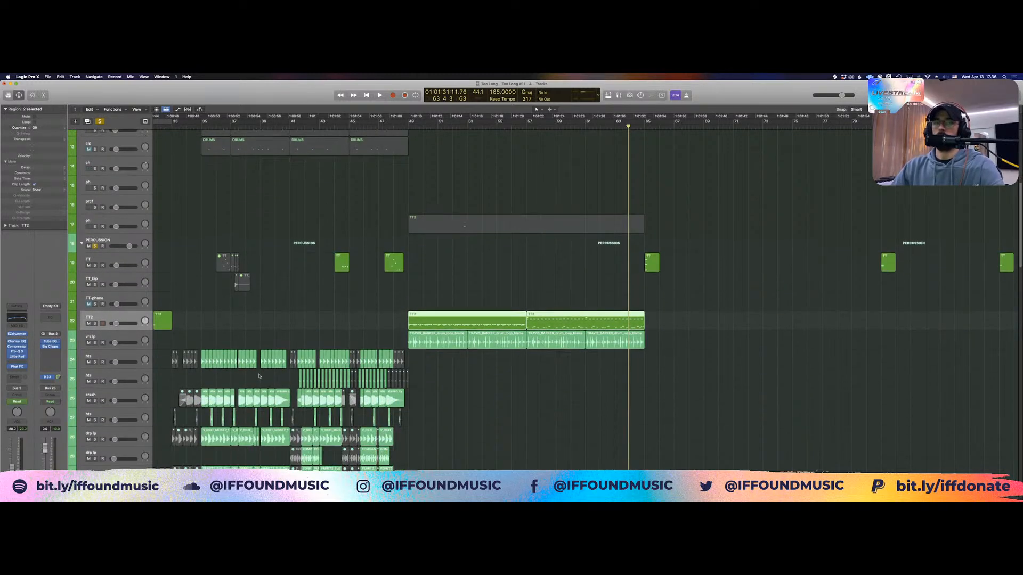
left_click(17, 342)
left_click_drag(458, 156, 624, 173)
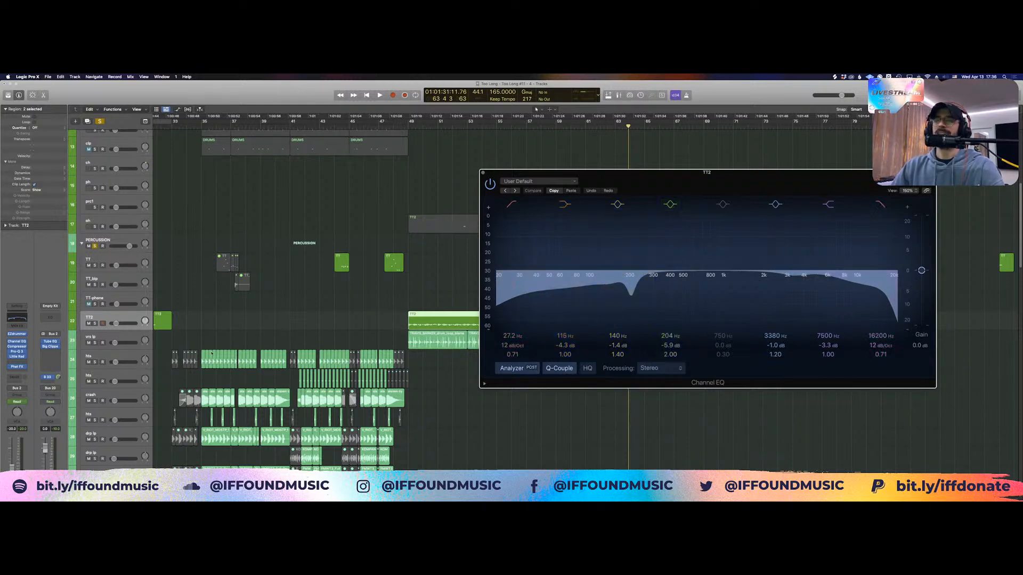
View the EZdrummer mixer beside the Channel EQ's 204 Hz cut, and close the EZdrummer window
mouse_move(22, 336)
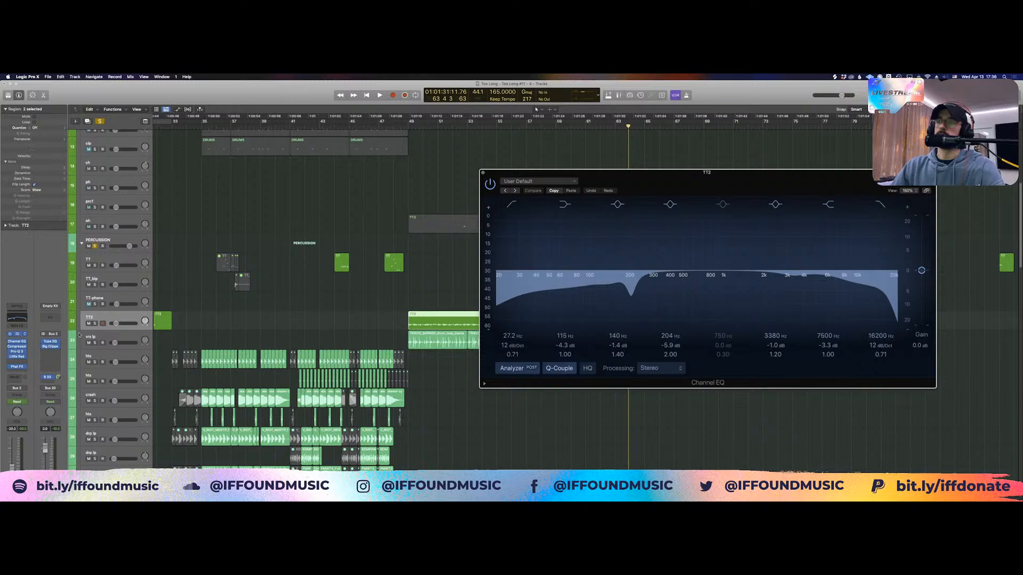
left_click_drag(715, 217, 331, 202)
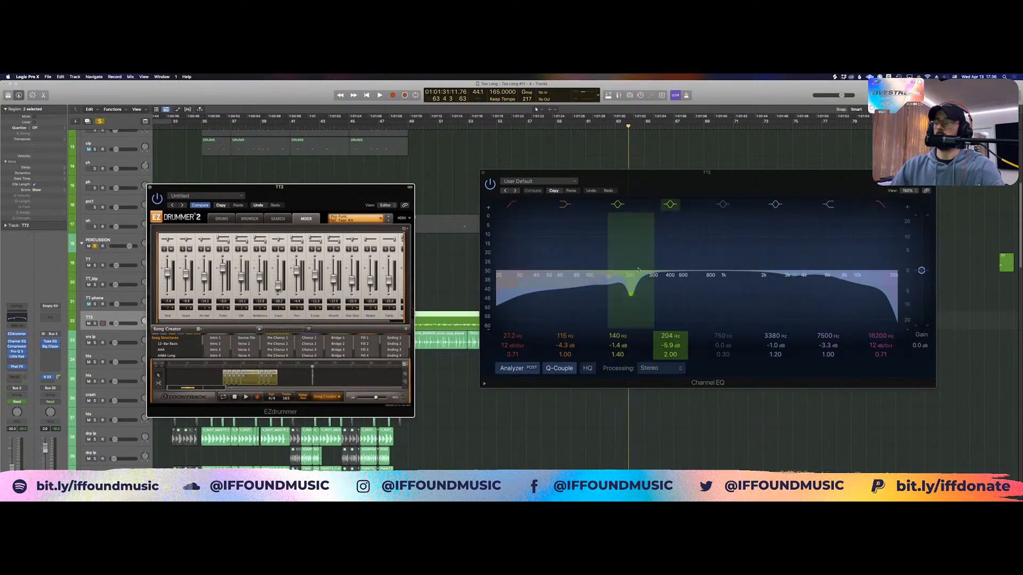
left_click(149, 188)
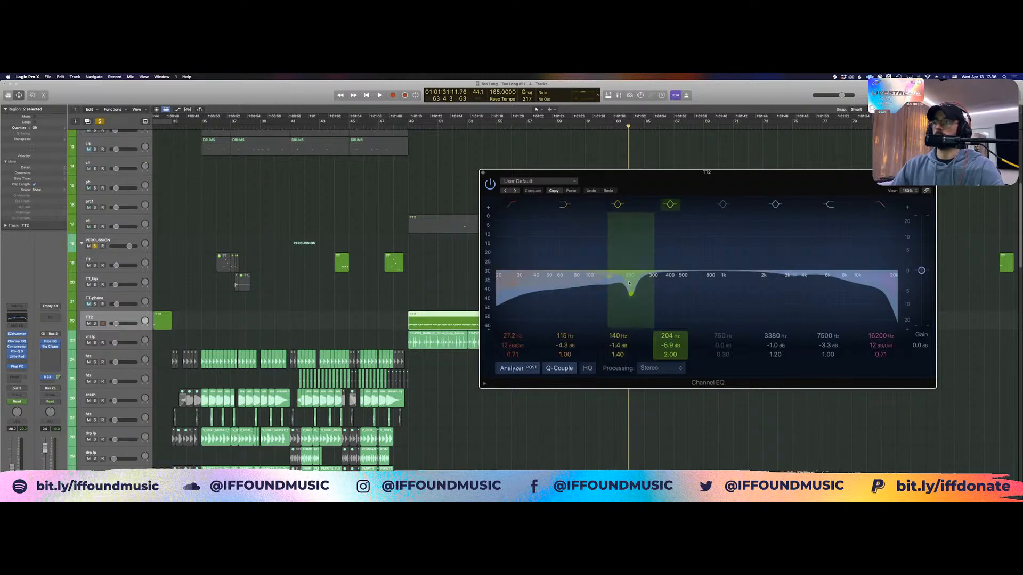
left_click_drag(698, 173, 679, 156)
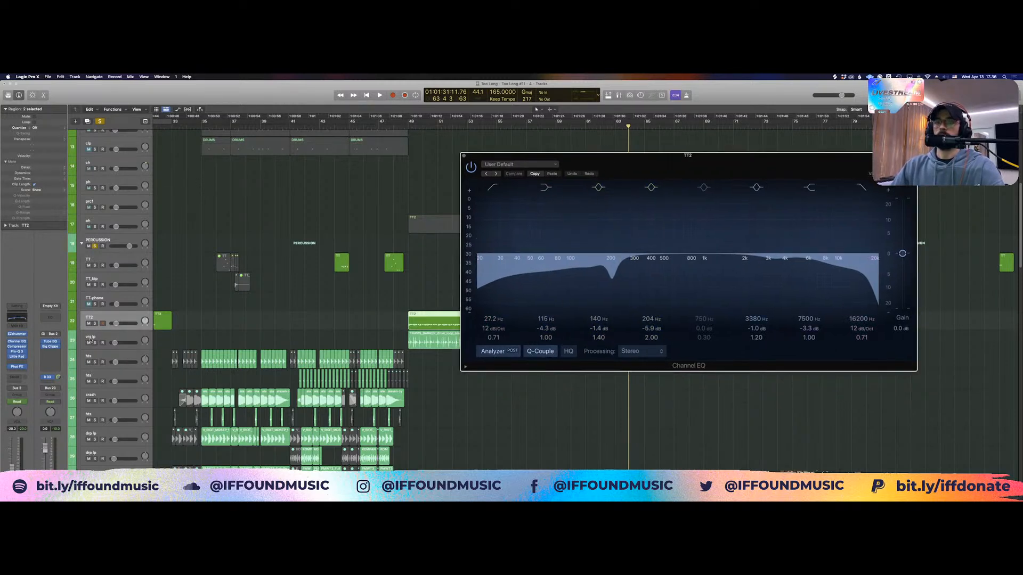
Open the TT2 track's Compressor, play the percussion from bar 49 to watch its metering, and close the Channel EQ
left_click(17, 346)
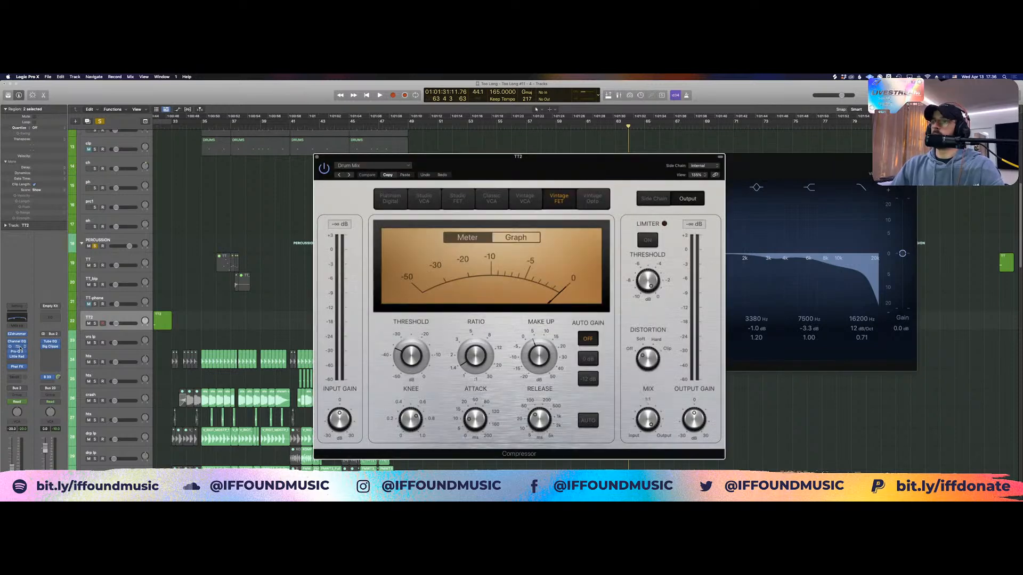
left_click_drag(793, 217, 795, 215)
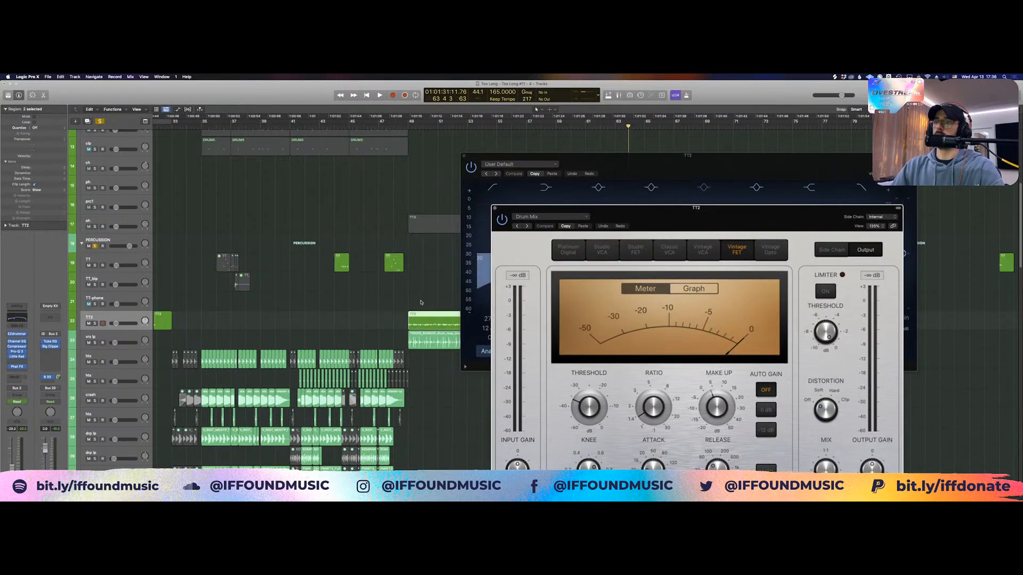
left_click(422, 302)
key("space")
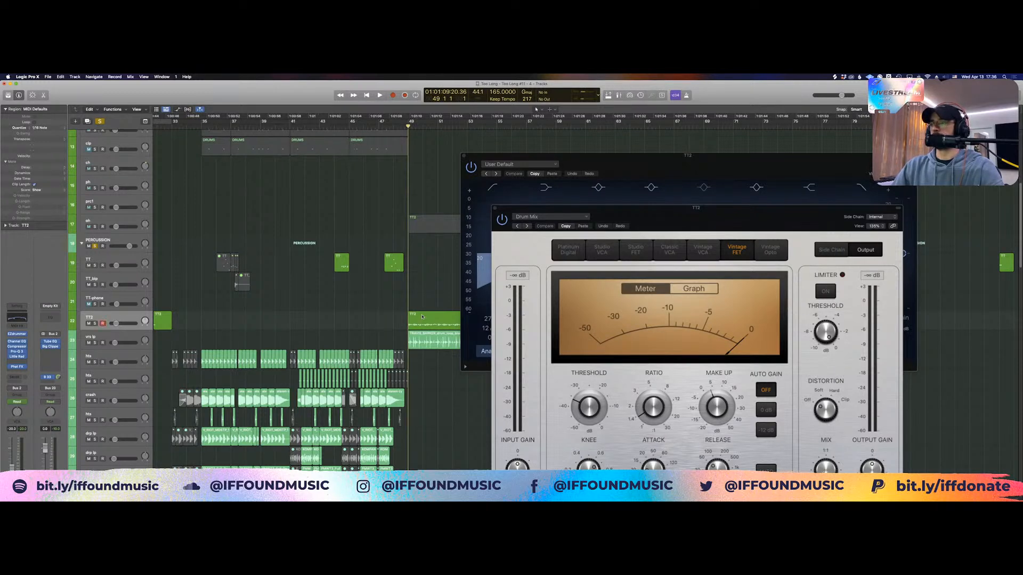
key("space")
left_click_drag(586, 208, 479, 174)
left_click(463, 155)
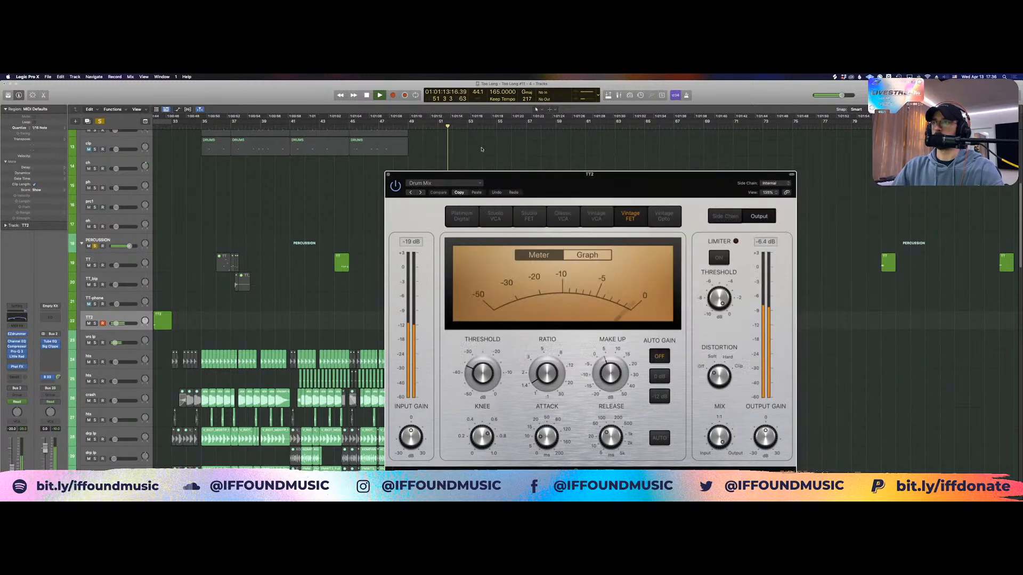
Examine the TT2 Compressor's make-up, attack, release and threshold settings, stop playback, and close the plug-in
mouse_move(609, 358)
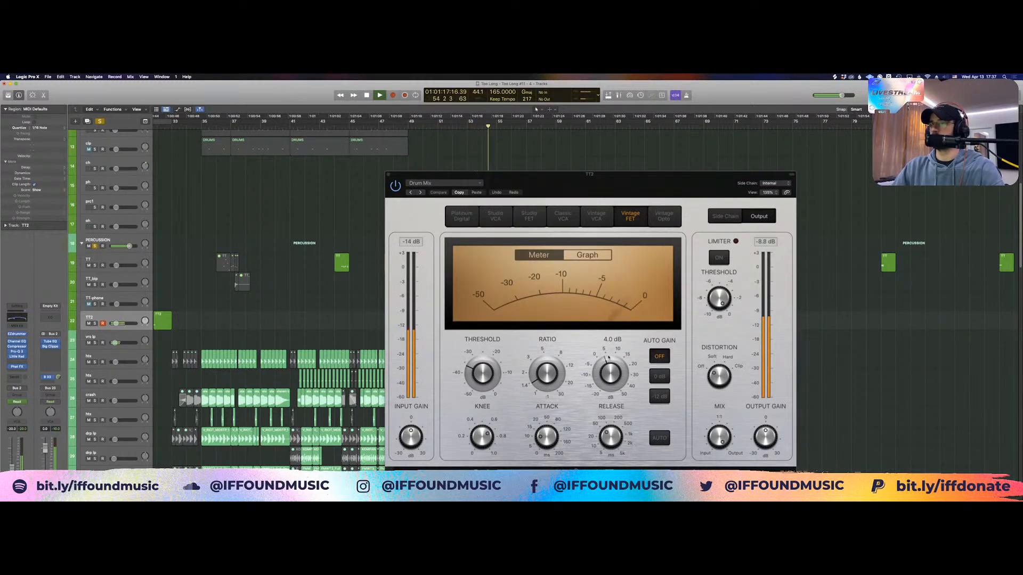
mouse_move(546, 424)
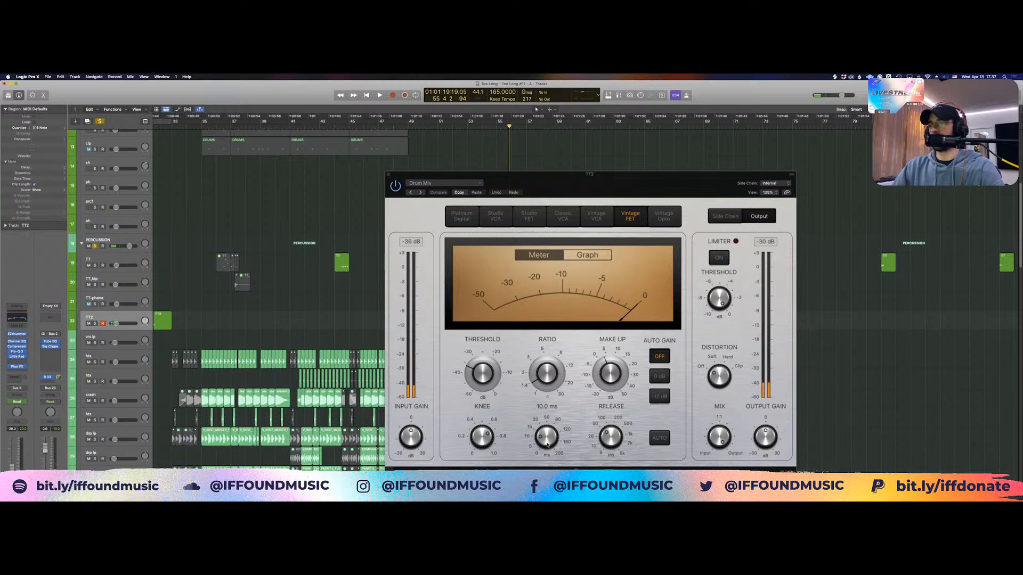
mouse_move(608, 435)
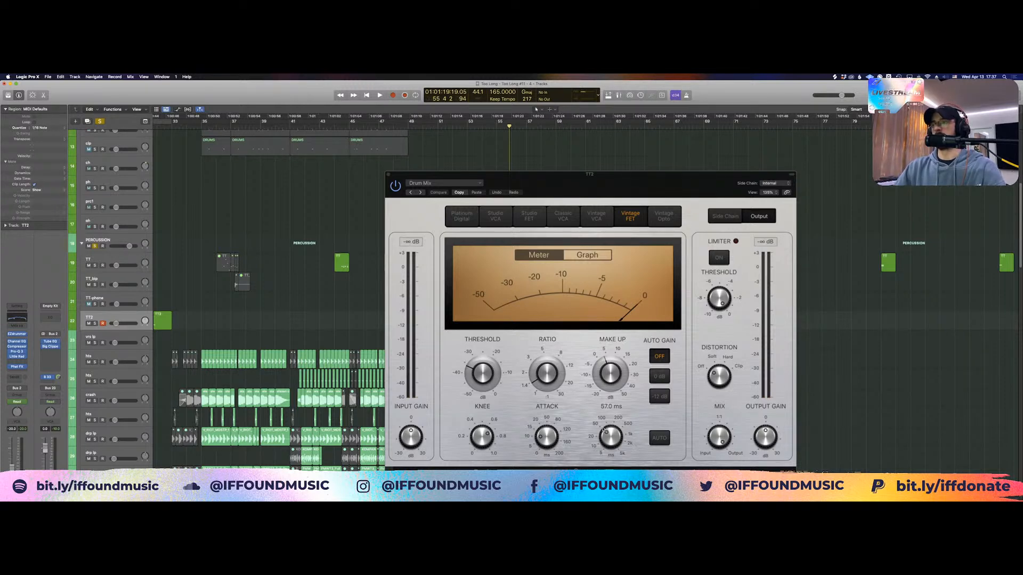
mouse_move(539, 399)
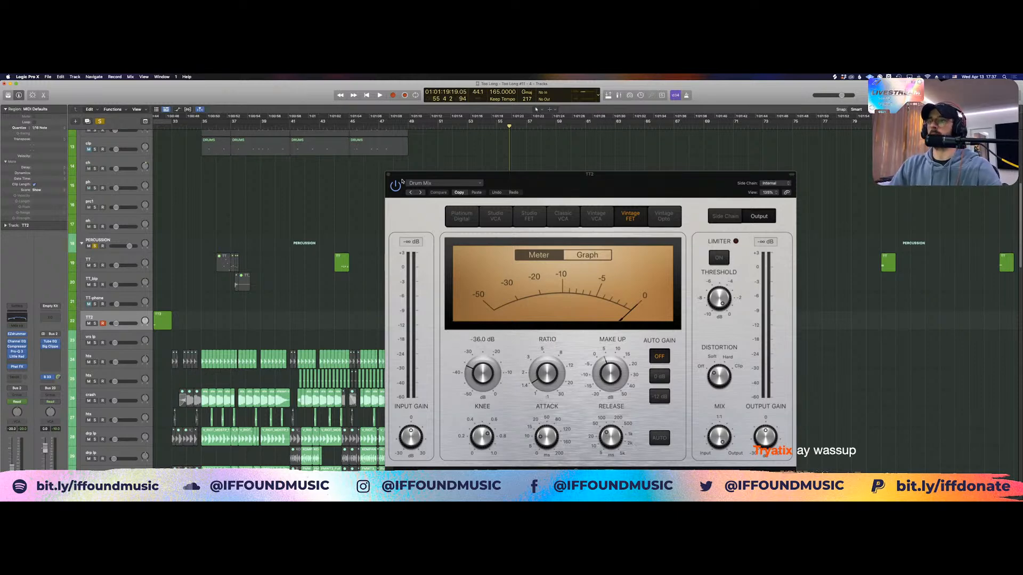
left_click(389, 174)
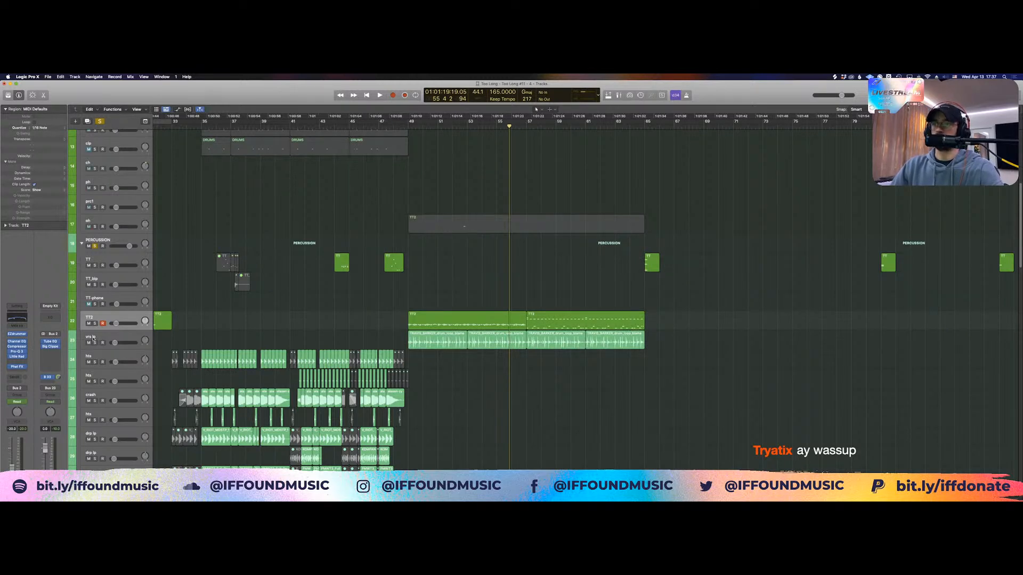
Select the TT2 and vrs lp regions from bar 49 and open the TT2 track's Little Radiator plug-in for inspection
left_click_drag(605, 292, 421, 335)
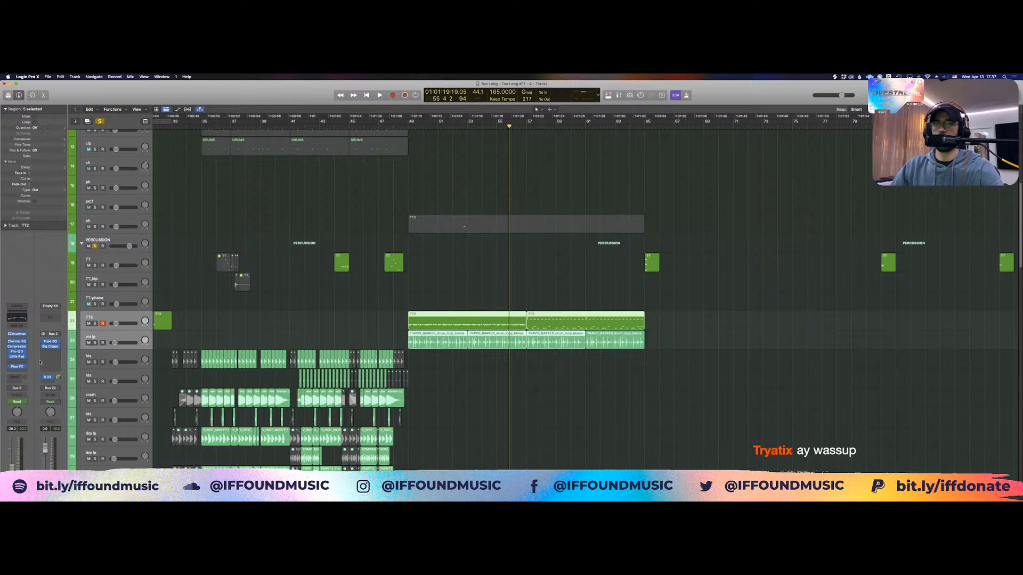
left_click(17, 357)
left_click_drag(431, 156, 546, 194)
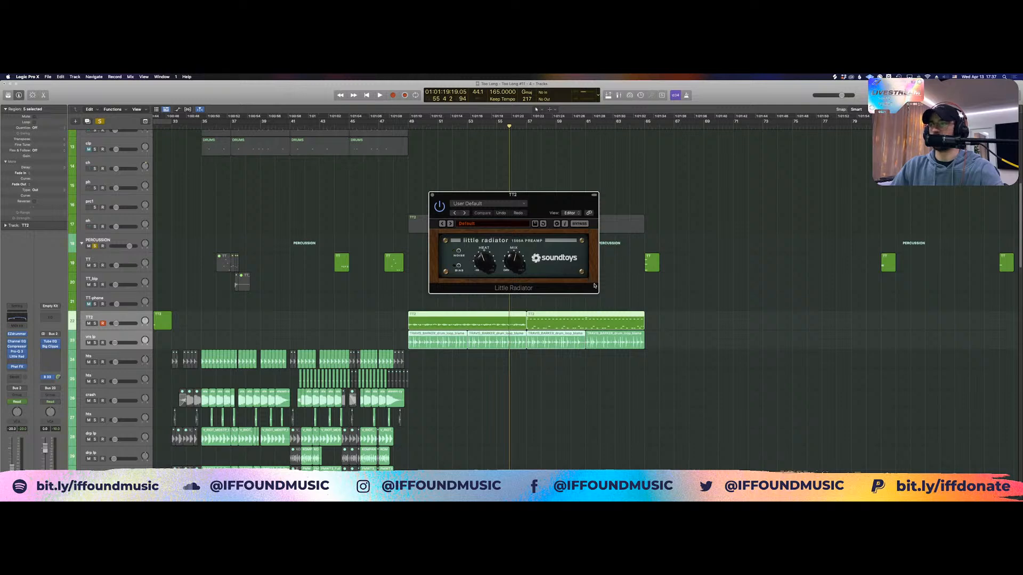
Close the TT2 track's Little Radiator plug-in and view the channel strips of the vrs lp and TT2 tracks
left_click_drag(532, 213, 533, 272)
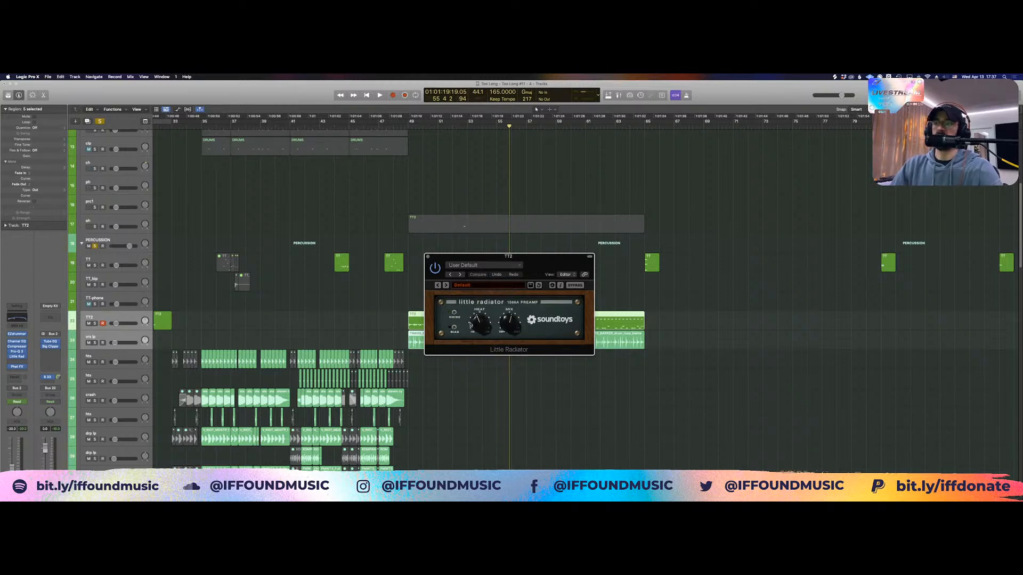
left_click(428, 257)
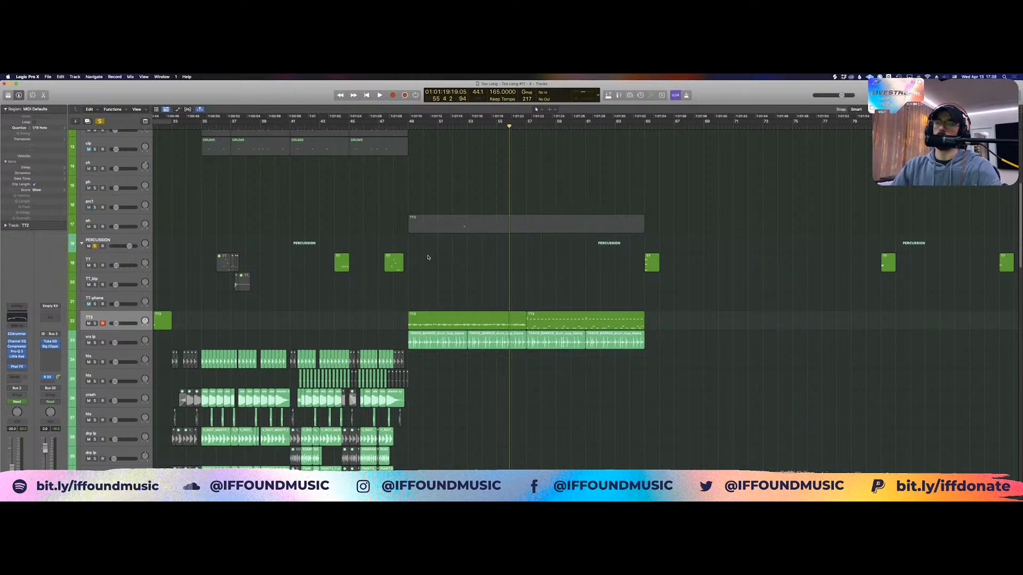
left_click(107, 334)
left_click(212, 334)
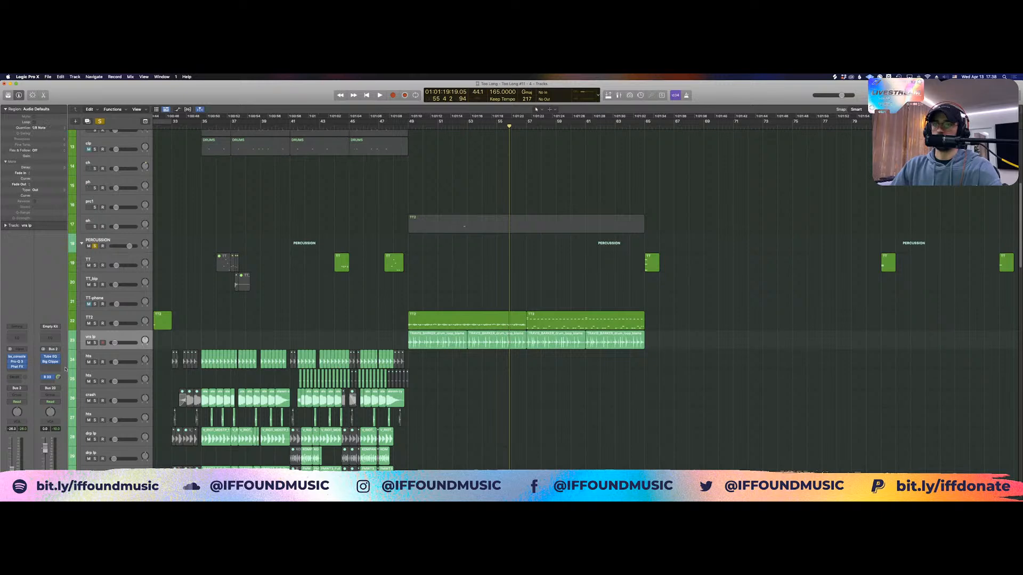
left_click(114, 319)
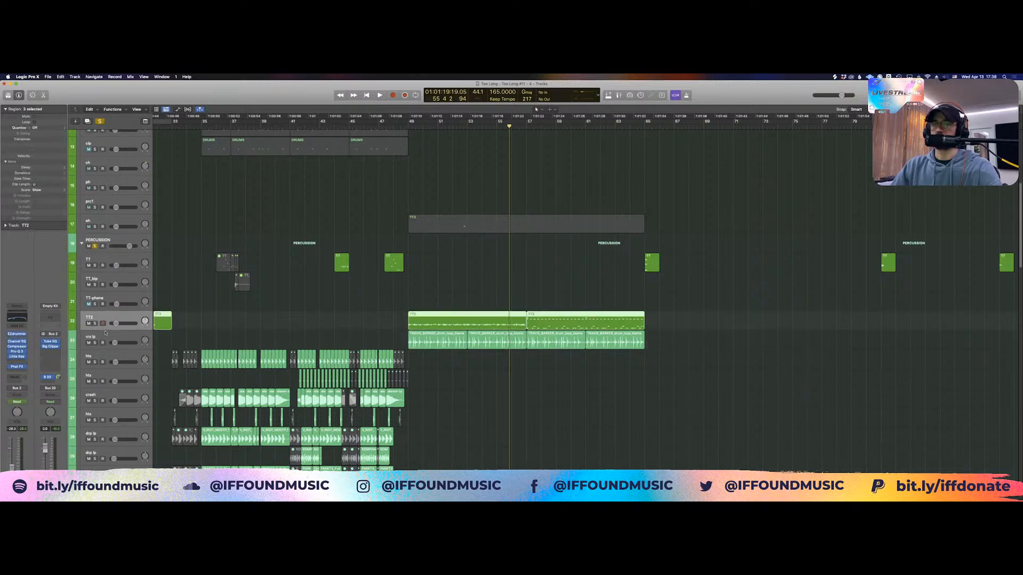
Solo the rim track in the DRUMS stack, audition it with the soloed percussion from bar 49, and stop playback
scroll(373, 319, "down", 10)
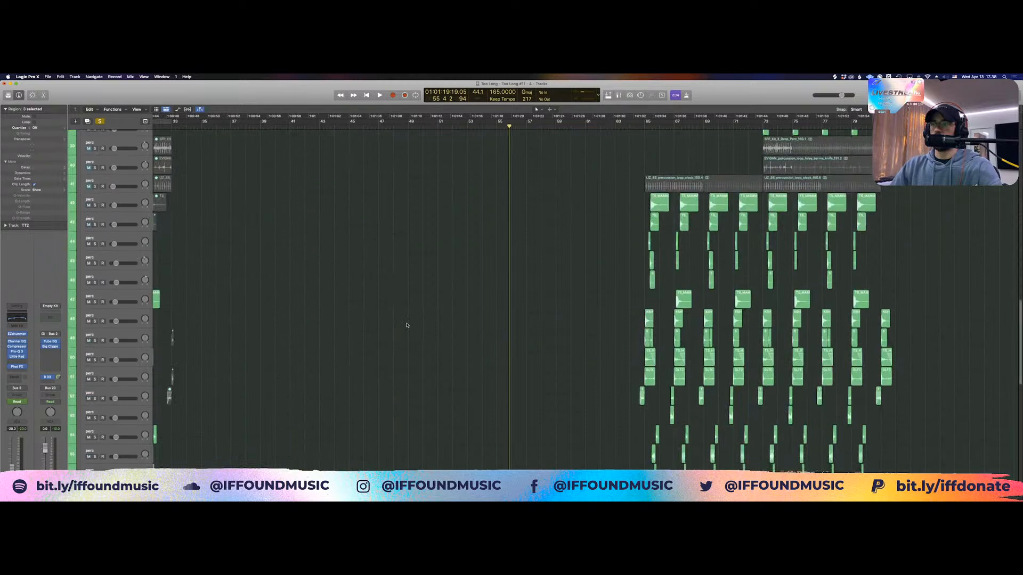
scroll(404, 321, "up", 15)
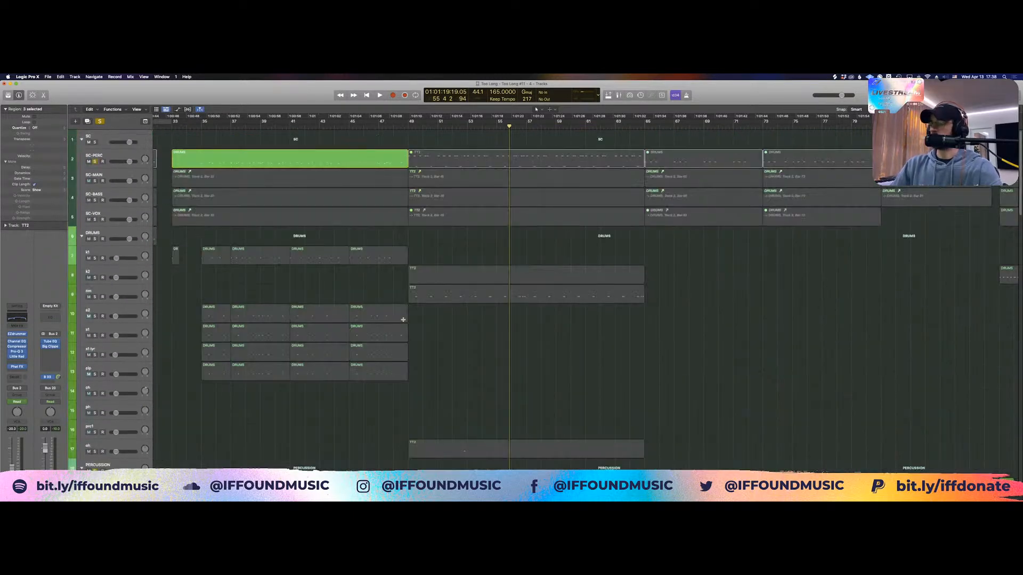
key("super+Up")
key("super+Up")
key("super+Left")
key("super+Up")
key("super+Up")
key("super+Up")
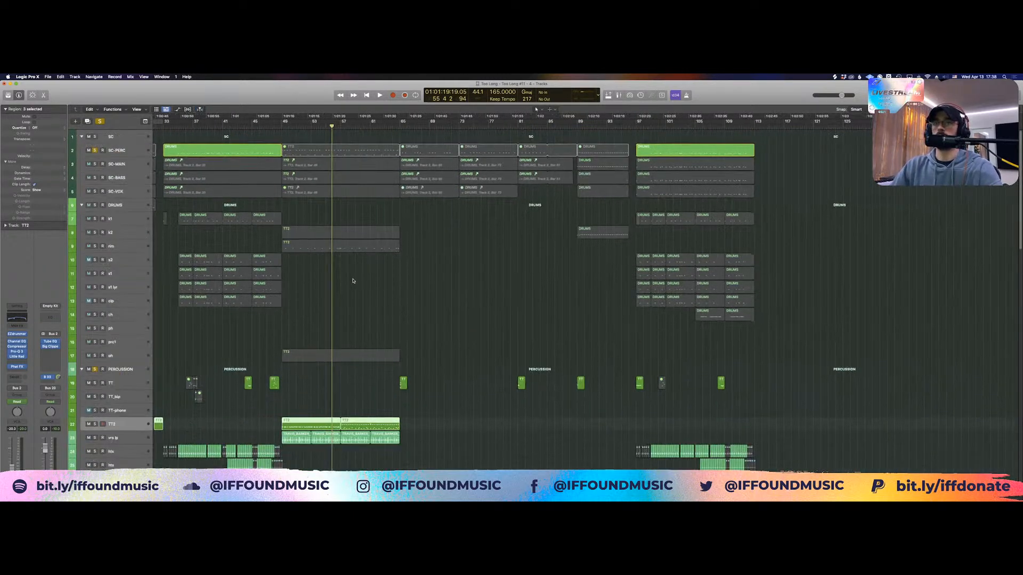
scroll(155, 260, "left", 3)
left_click(96, 246)
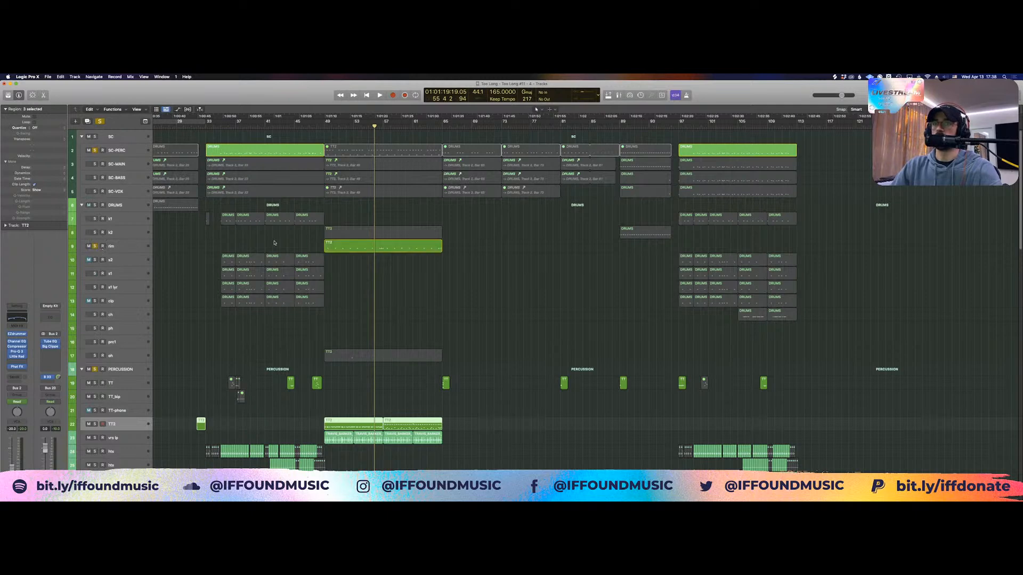
left_click(323, 211)
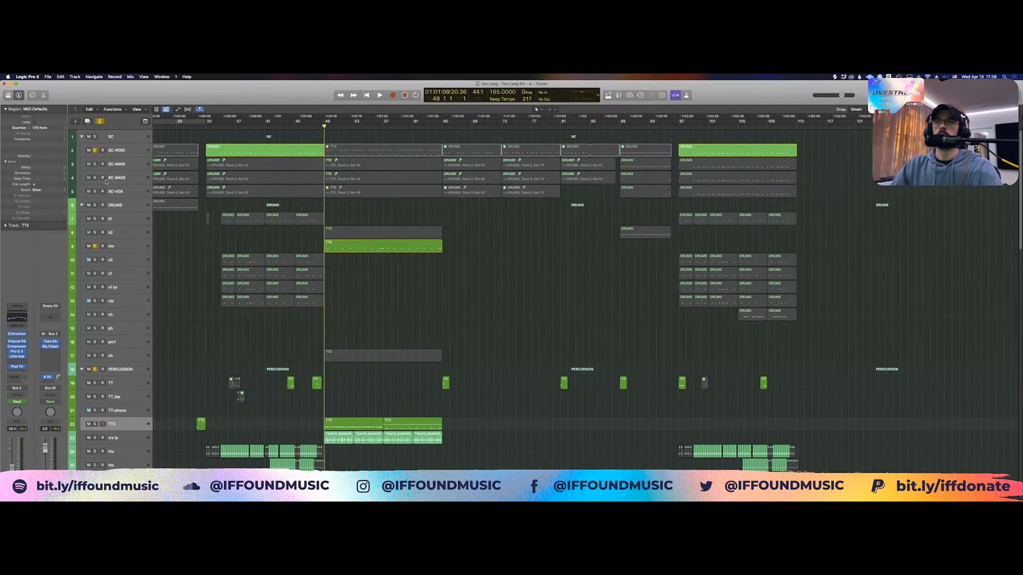
key("space")
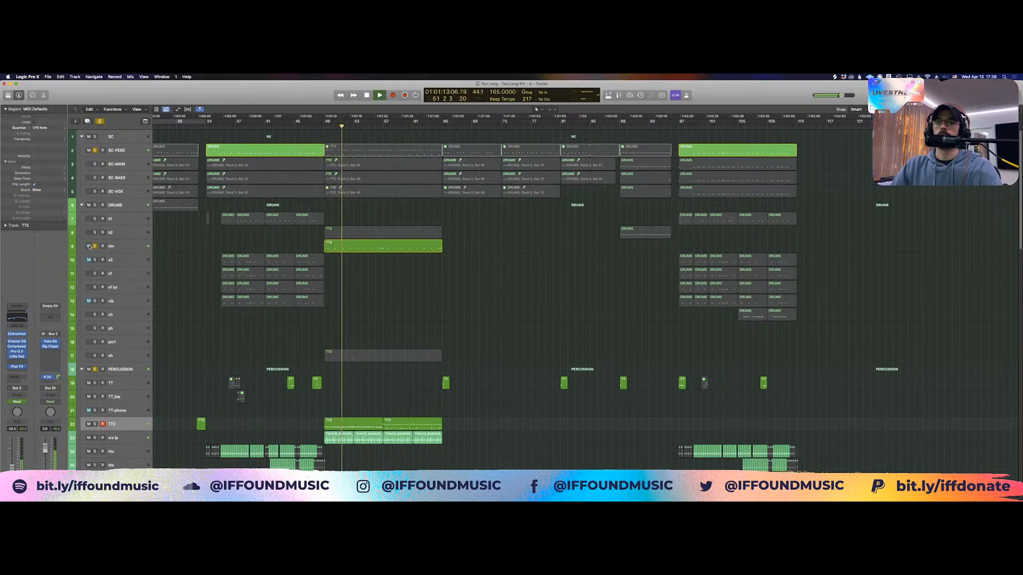
key("space")
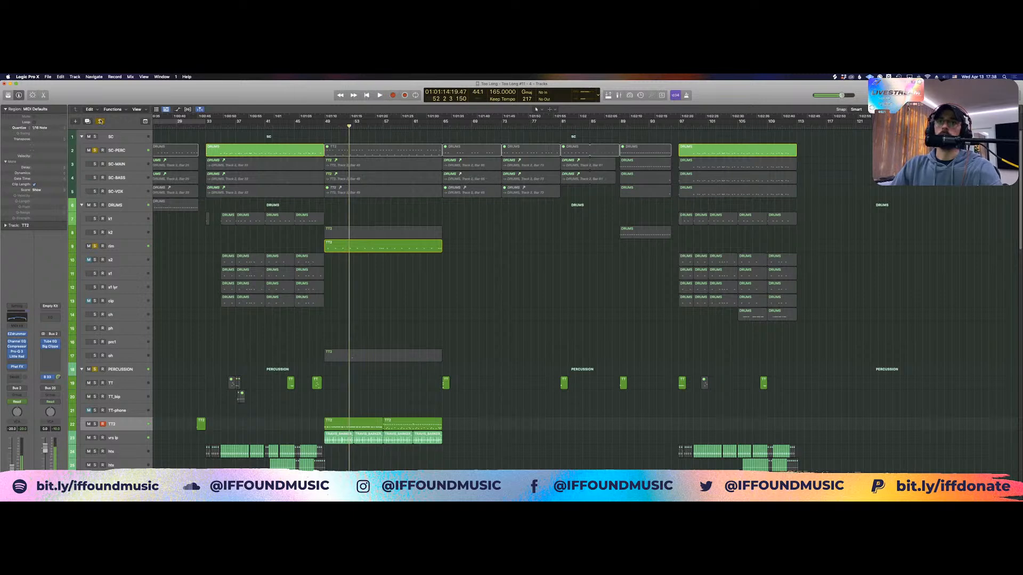
Clear all solos, look over the percussion regions, and collapse every track stack
left_click(100, 121)
scroll(397, 303, "down", 5)
scroll(397, 304, "left", 2)
scroll(486, 300, "down", 15)
scroll(586, 319, "left", 3)
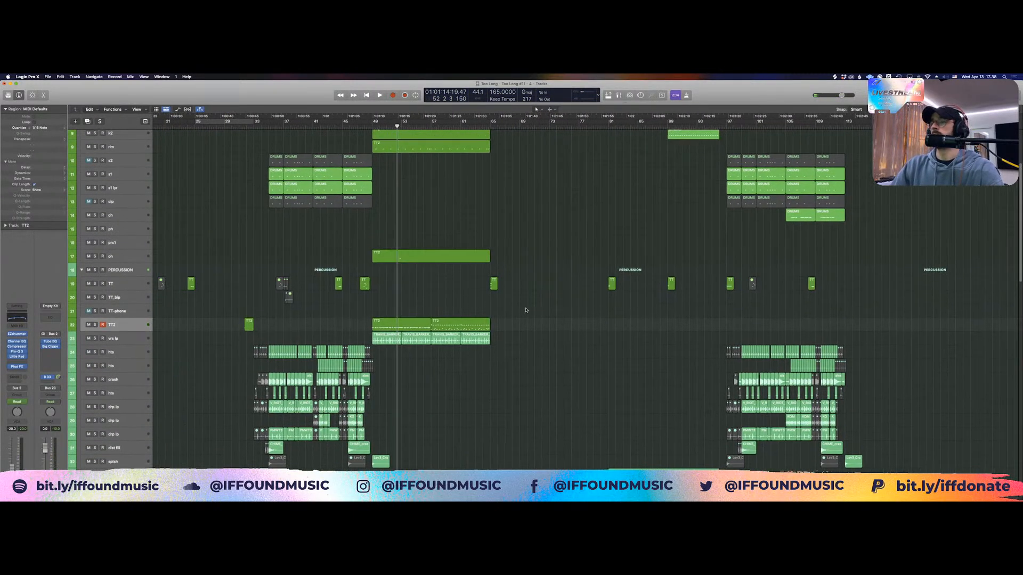
scroll(767, 365, "down", 10)
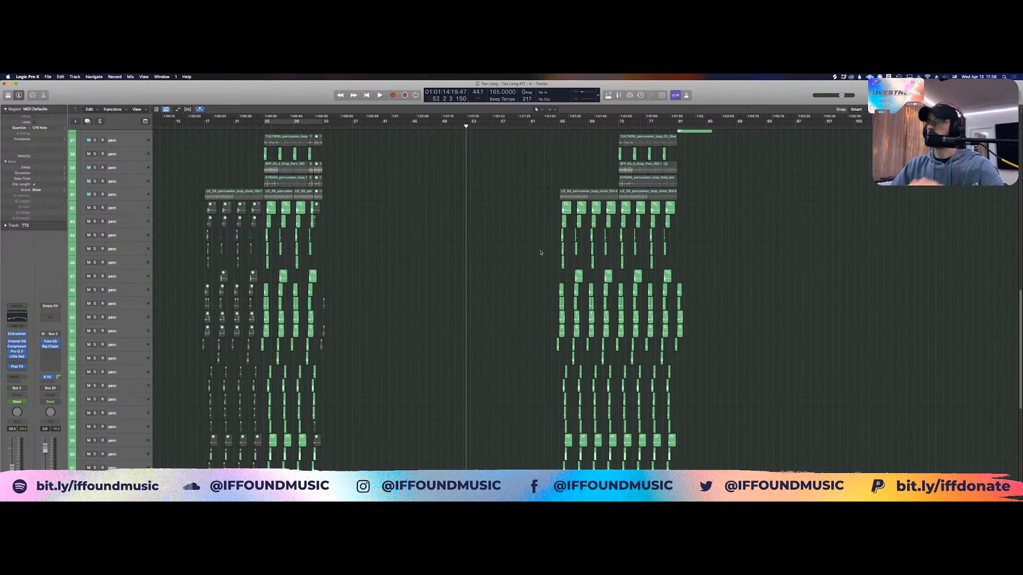
scroll(624, 271, "up", 20)
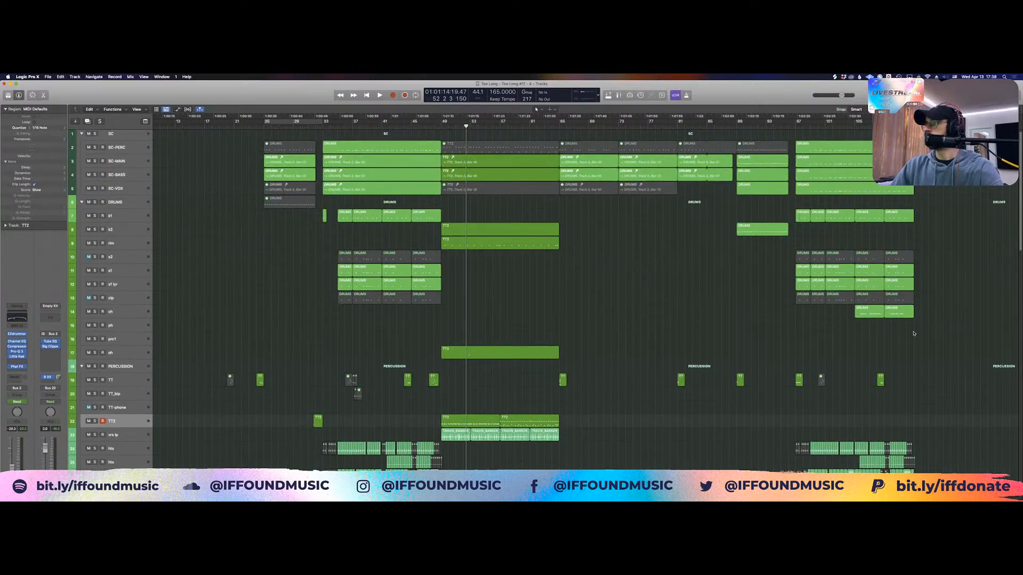
scroll(149, 244, "up", 4)
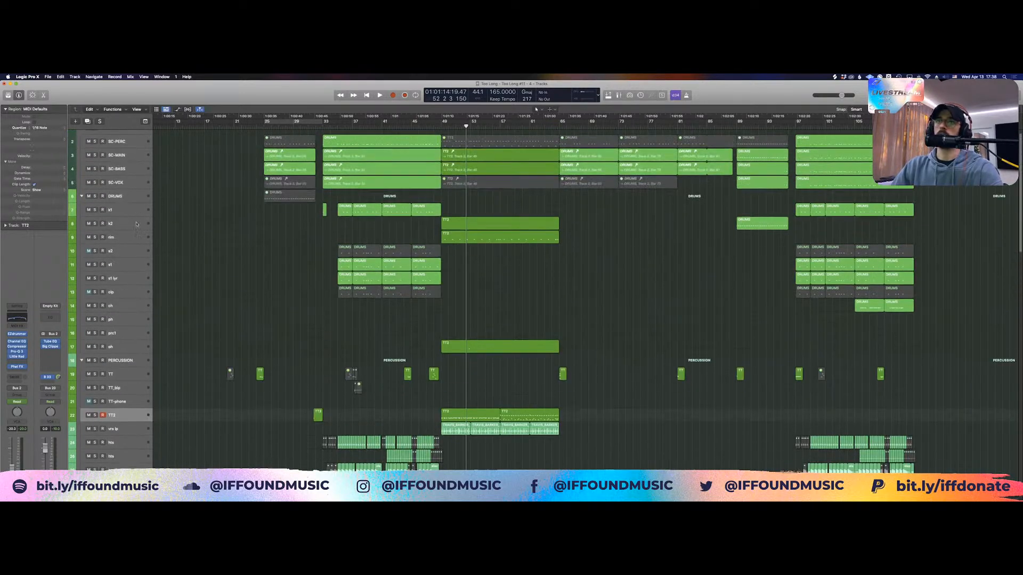
left_click(82, 137, "alt")
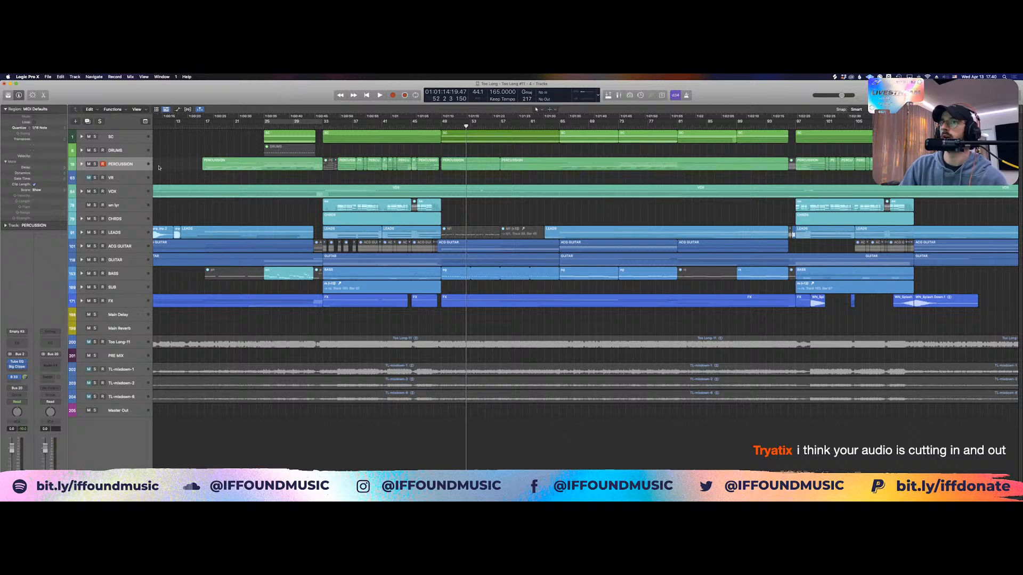
Play the full mix from bar 3, expand the PERCUSSION stack, and select its TT track
key("Return")
left_click(179, 123)
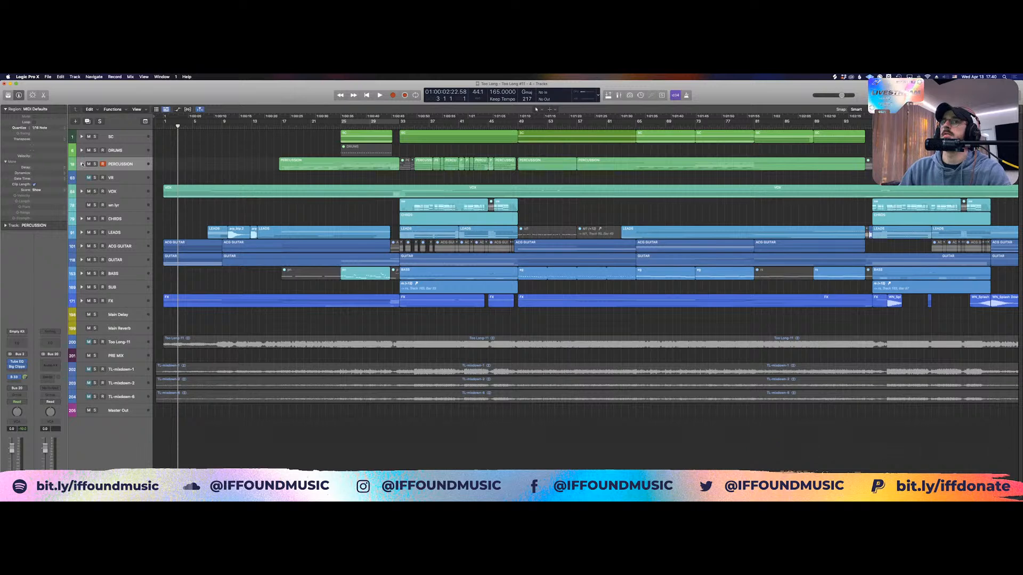
key("space")
left_click(81, 165)
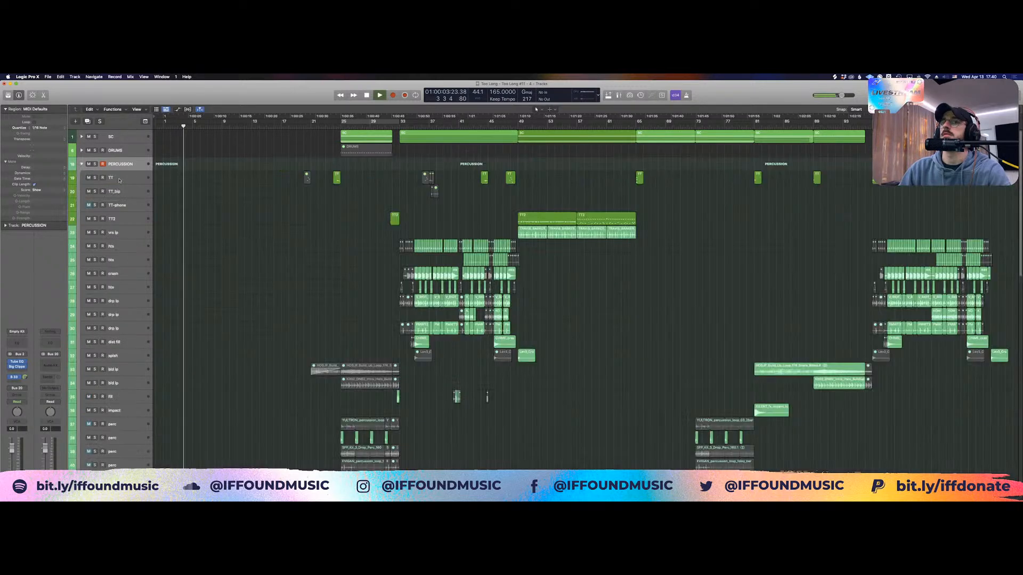
left_click(124, 178)
left_click(125, 179)
Solo the PERCUSSION stack during playback, unsolo it again, and stop playback
left_click(95, 164)
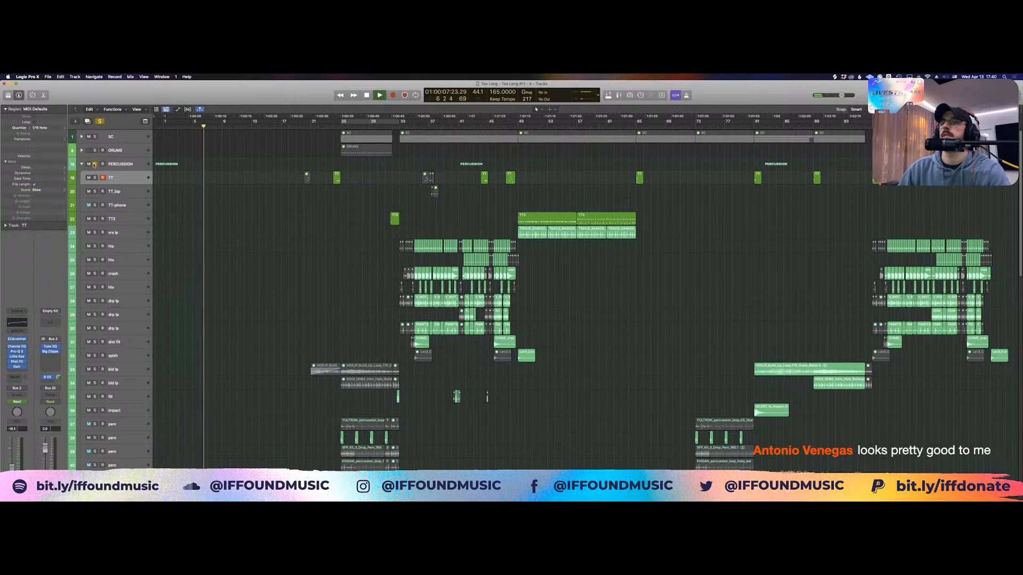
left_click(95, 164)
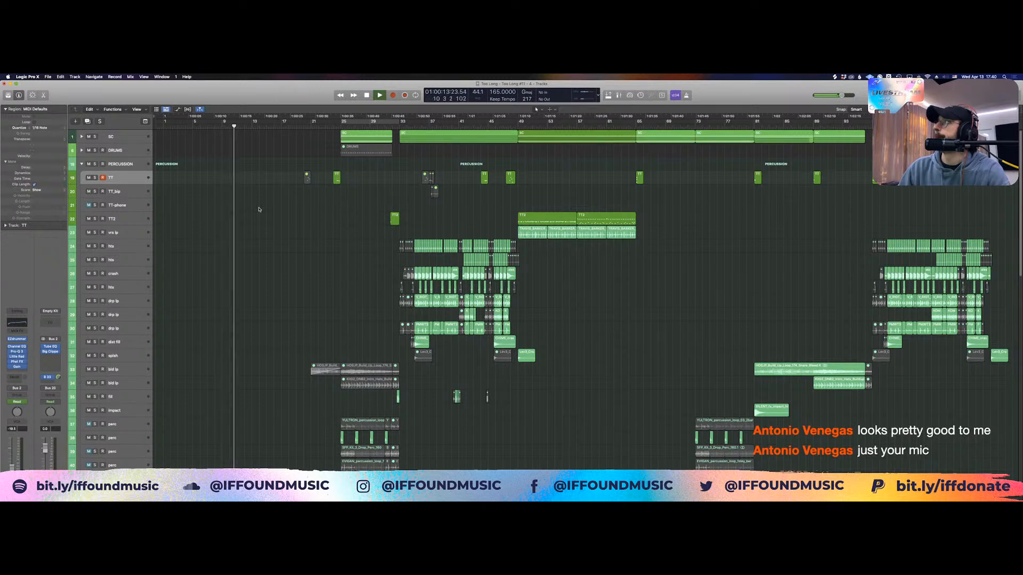
key("space")
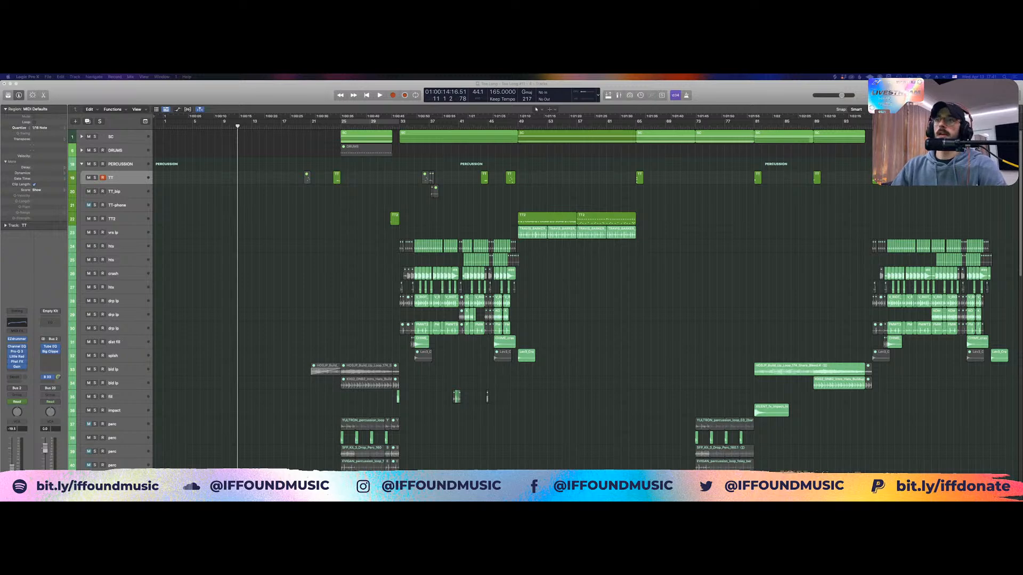
Select the vrs lp track and collapse the PERCUSSION stack
left_click(128, 259)
left_click(127, 230)
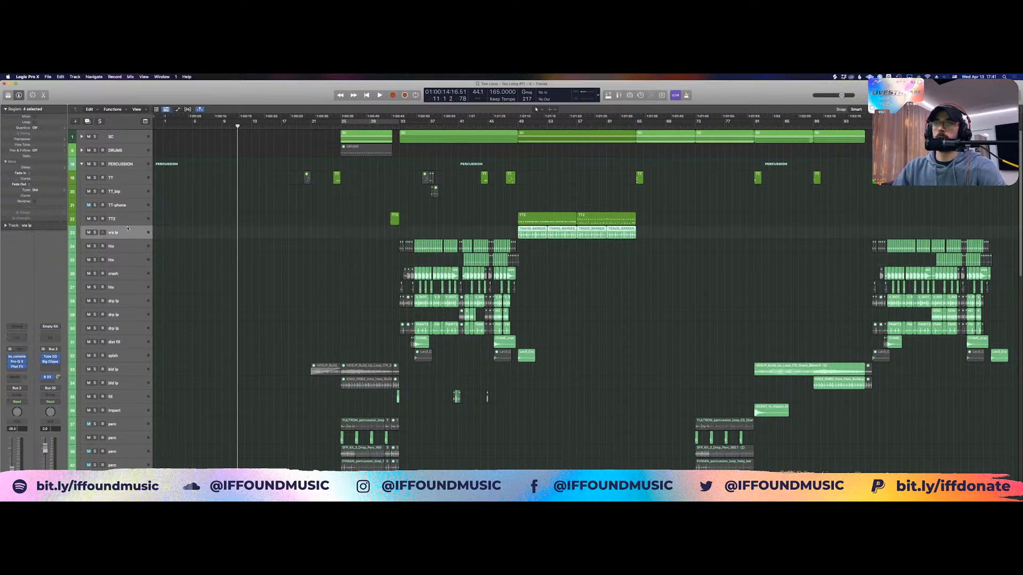
left_click(81, 164)
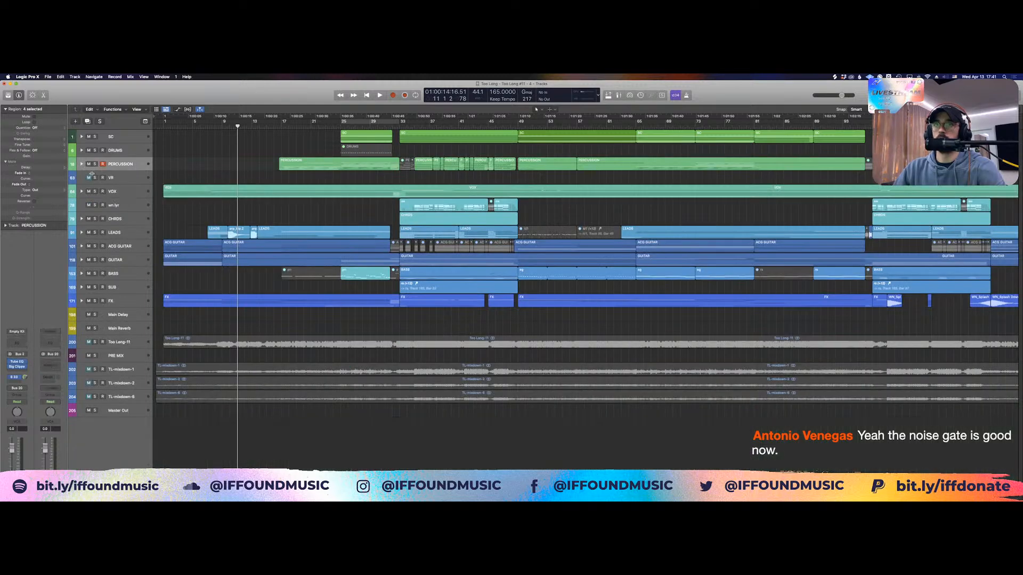
Expand the CHRDS stack, select its sw_bip track, and solo the whole stack
left_click(109, 221)
left_click(81, 219)
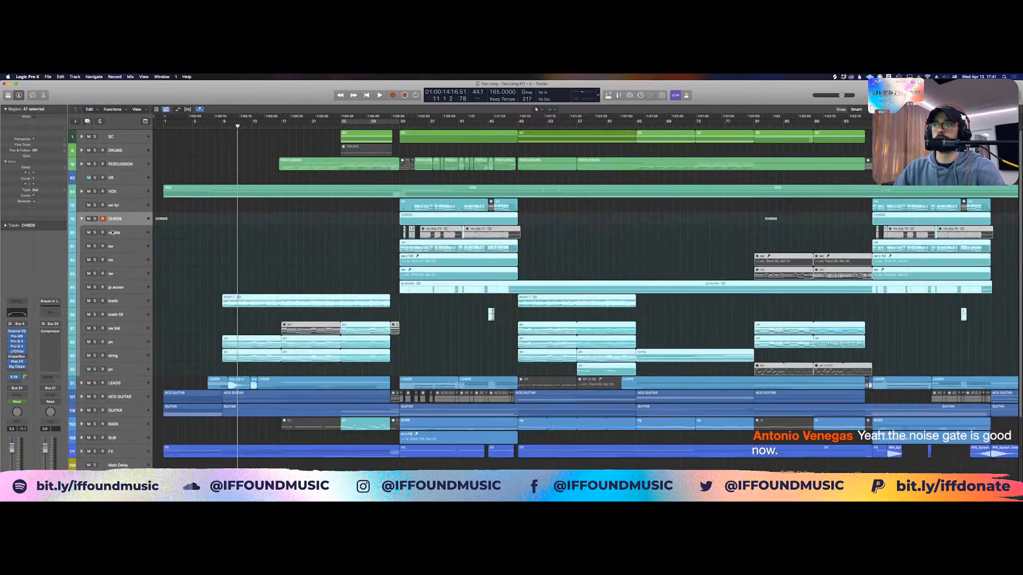
left_click(113, 232)
left_click(169, 235)
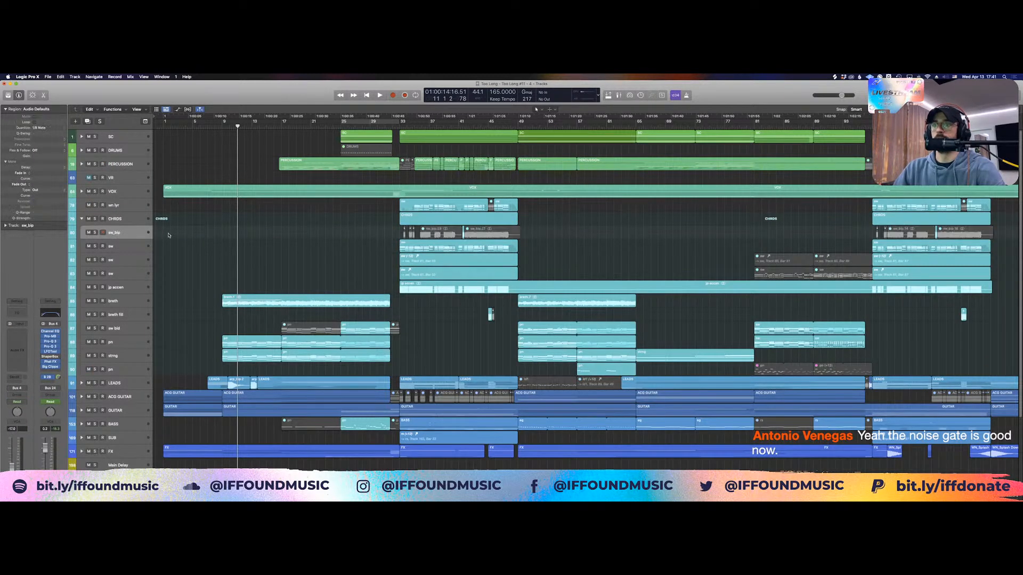
left_click(95, 219)
Expand the SC stack and solo only its SC-MAIN track alongside the chords
left_click(82, 137)
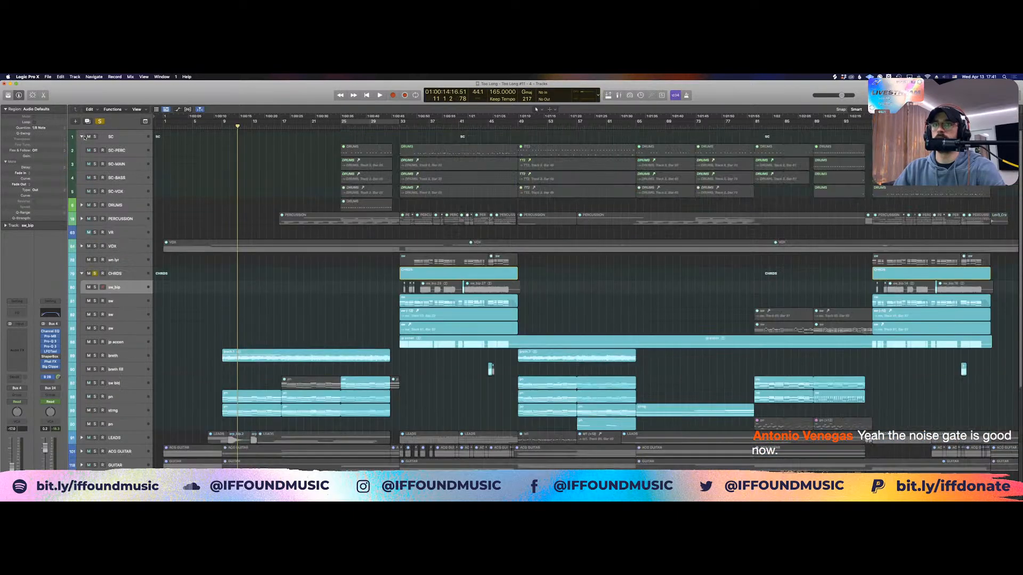
left_click(94, 137)
left_click(82, 137)
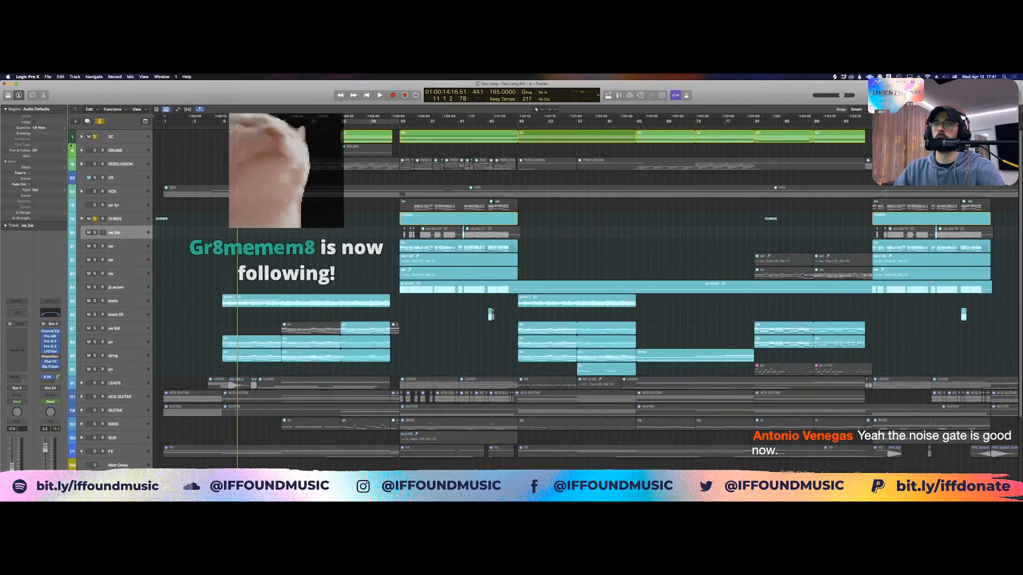
left_click(82, 137)
left_click(98, 163)
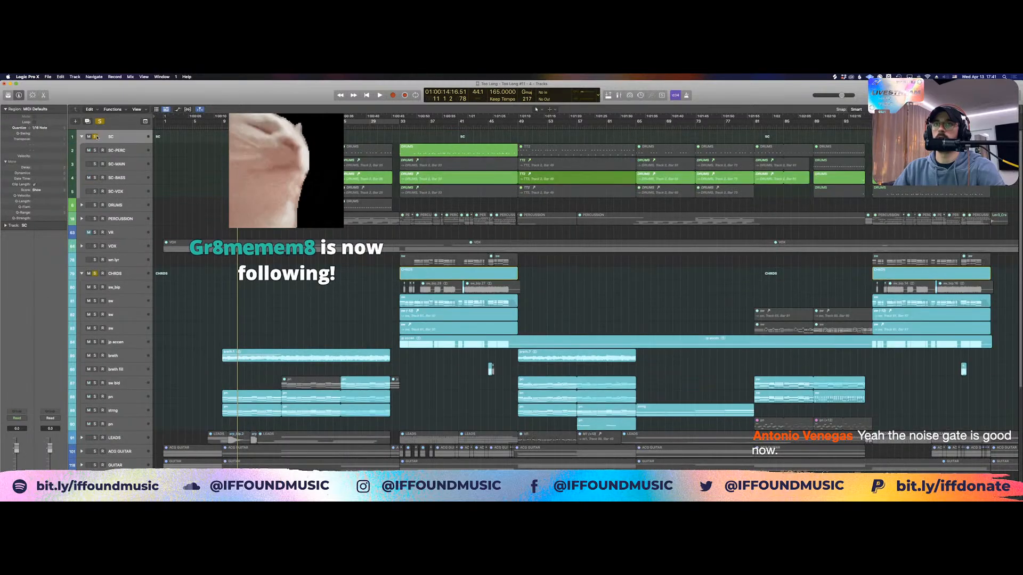
left_click(95, 163)
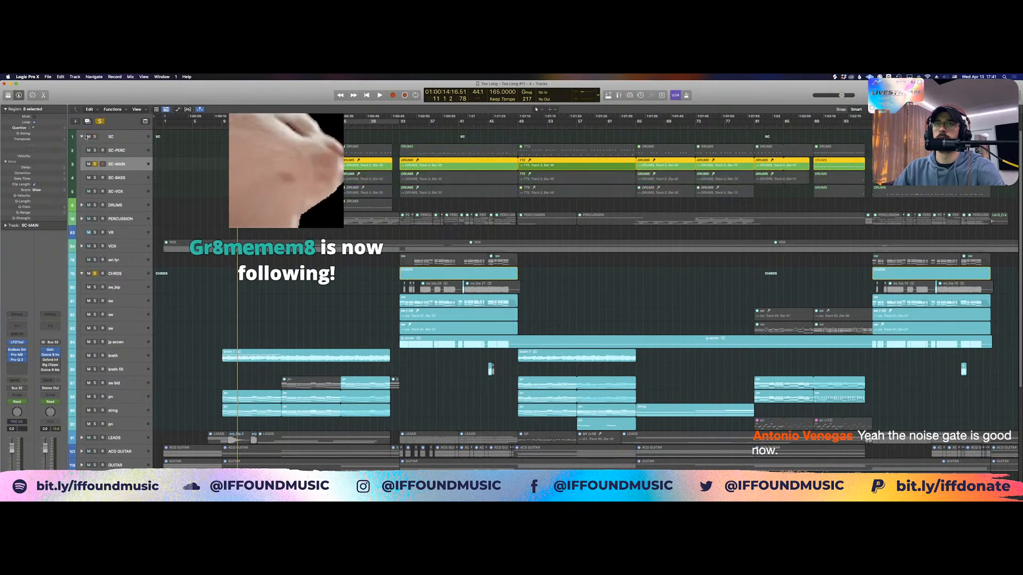
left_click(85, 136)
Reduce the track heights to fit the arrangement and play the soloed chords with SC-MAIN from bar 9
left_click(186, 292)
key("super+Up")
key("super+Up")
key("super+Up")
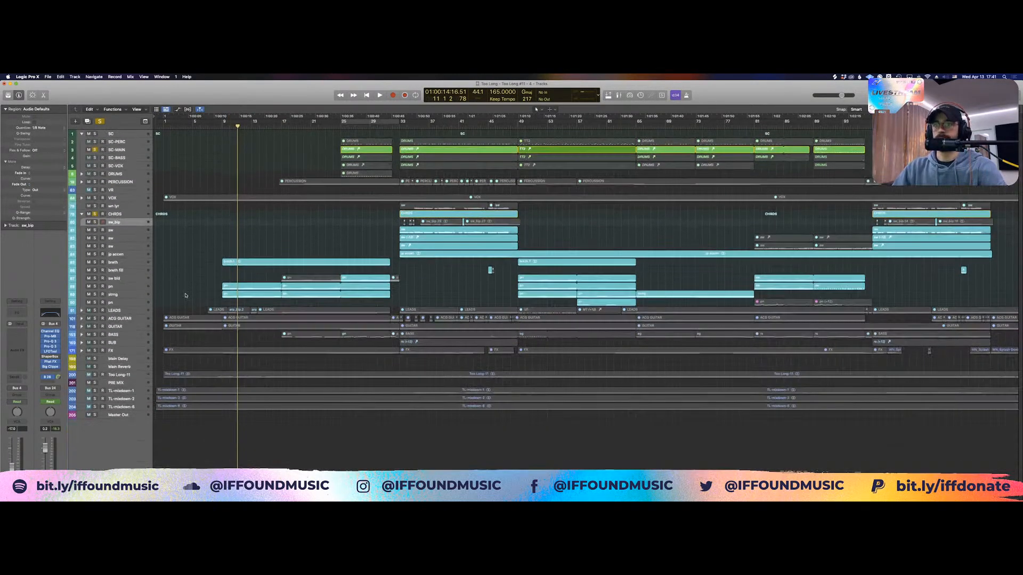
key("space")
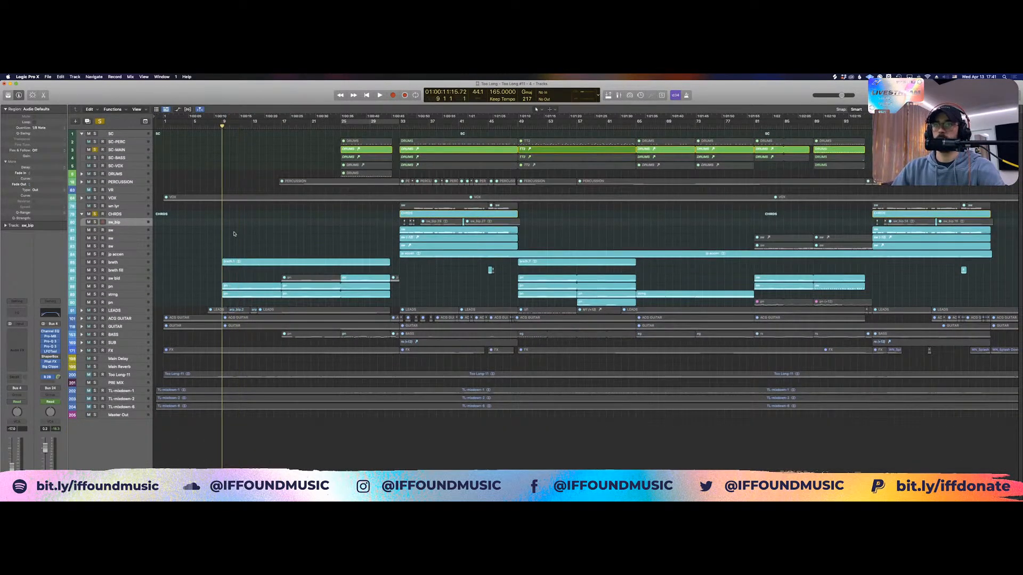
key("space")
View the breth, pn and strng chord regions from bar 9 up close during playback, and stop playback
left_click_drag(198, 243, 308, 283)
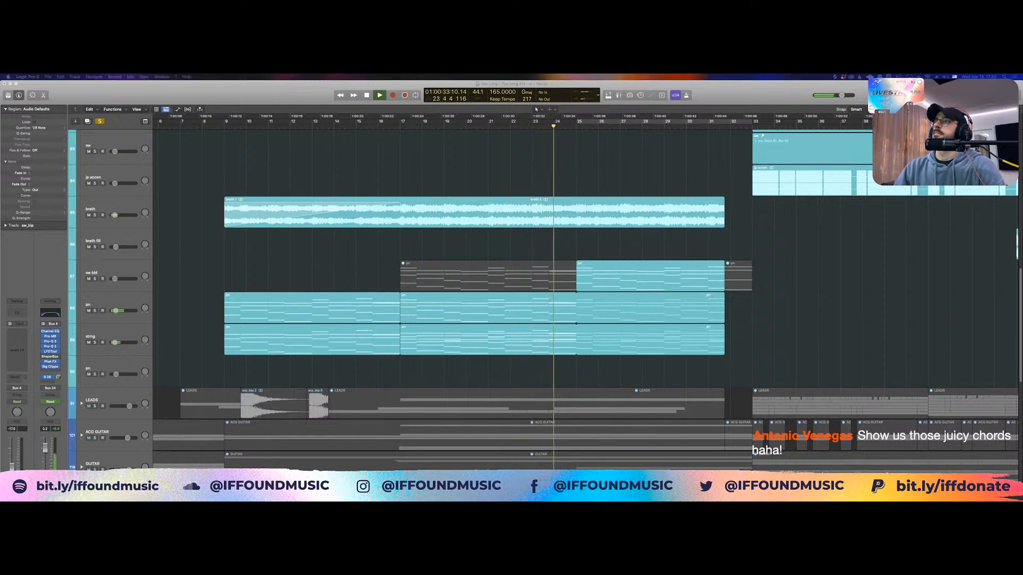
left_click(350, 159)
key("space")
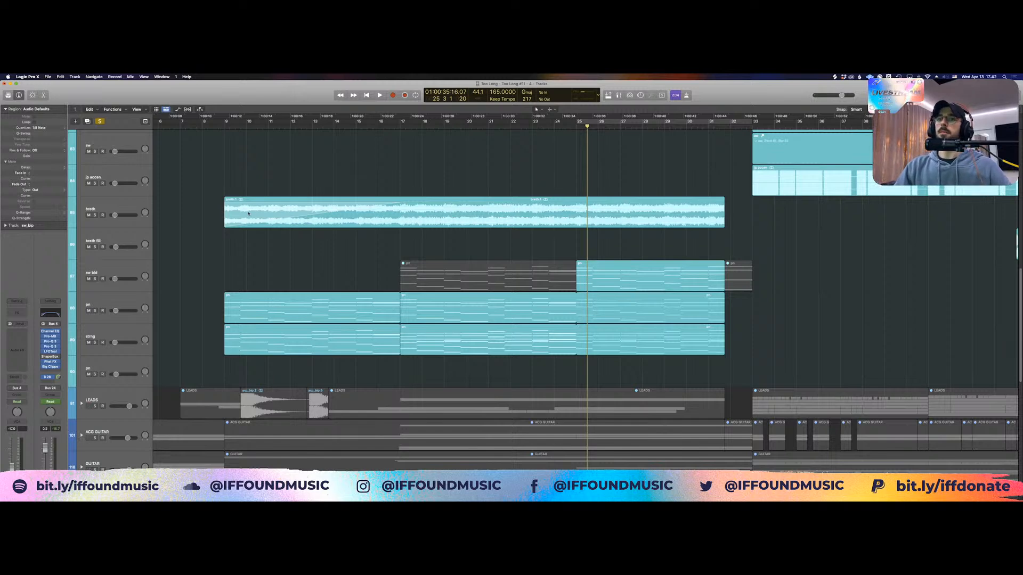
Insert a Pro-L 2 limiter on the Master Out channel and raise its gain
key("z")
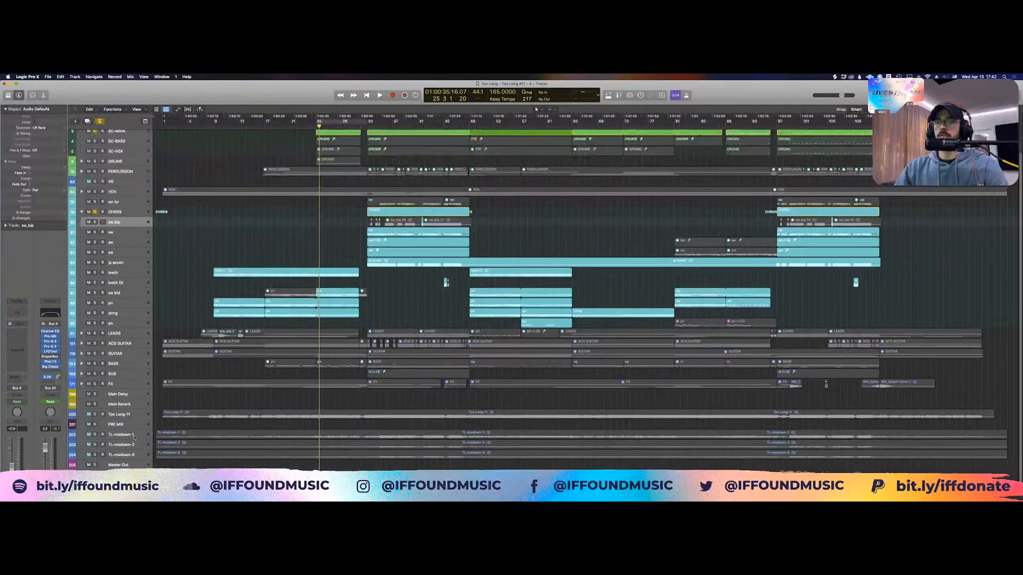
left_click(118, 465)
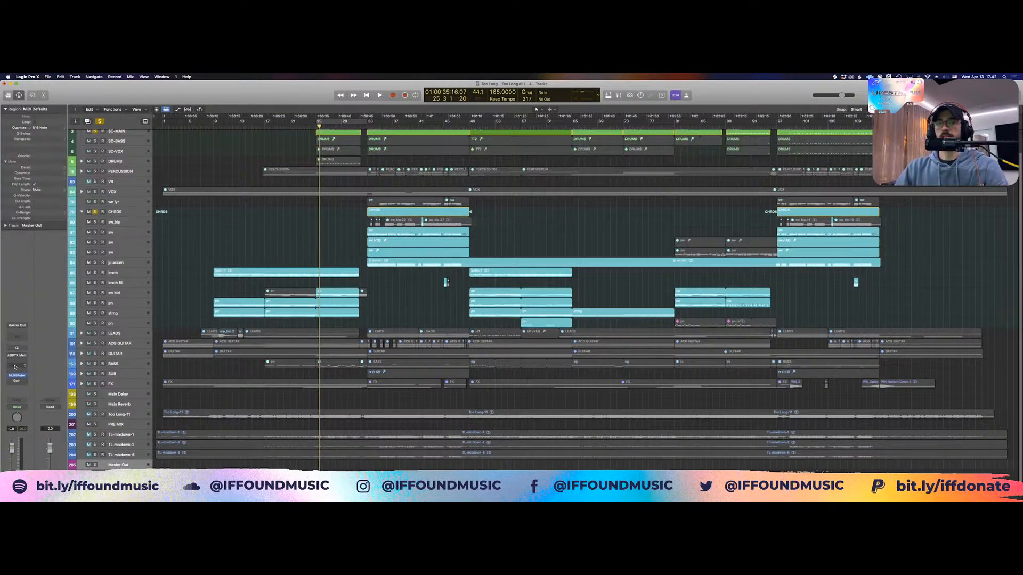
left_click(17, 369)
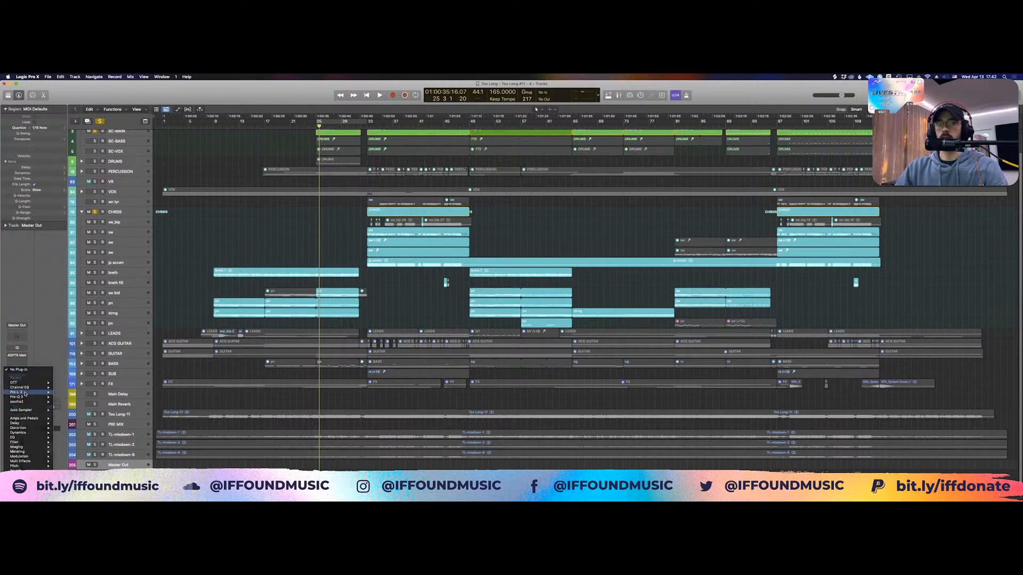
left_click(66, 392)
left_click_drag(331, 352, 331, 332)
Toggle the limiter's True Peak Limiting, play from bar 9, and fine-tune its gain upward before closing the plug-in
left_click(170, 146)
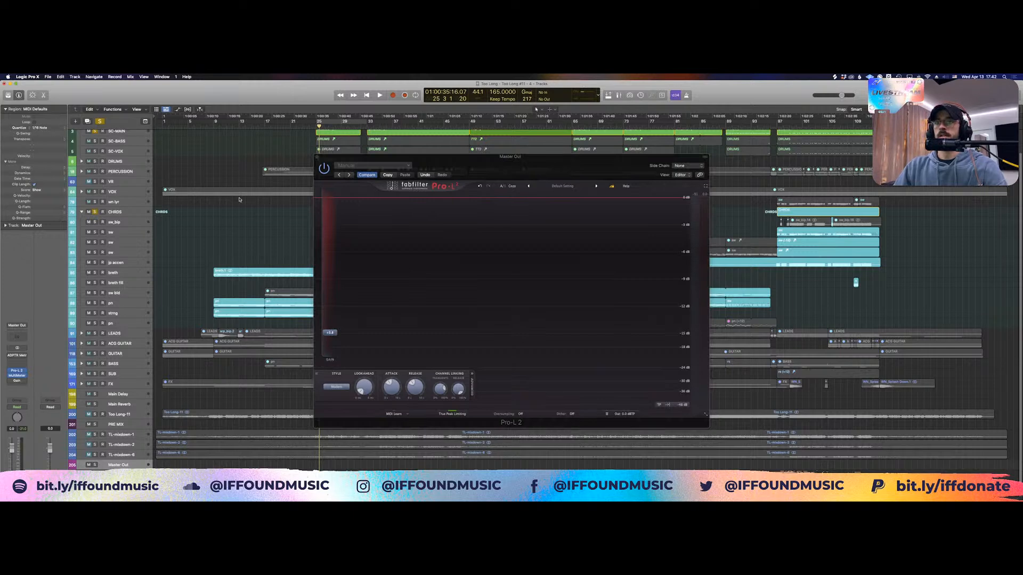
left_click(221, 248, "shift")
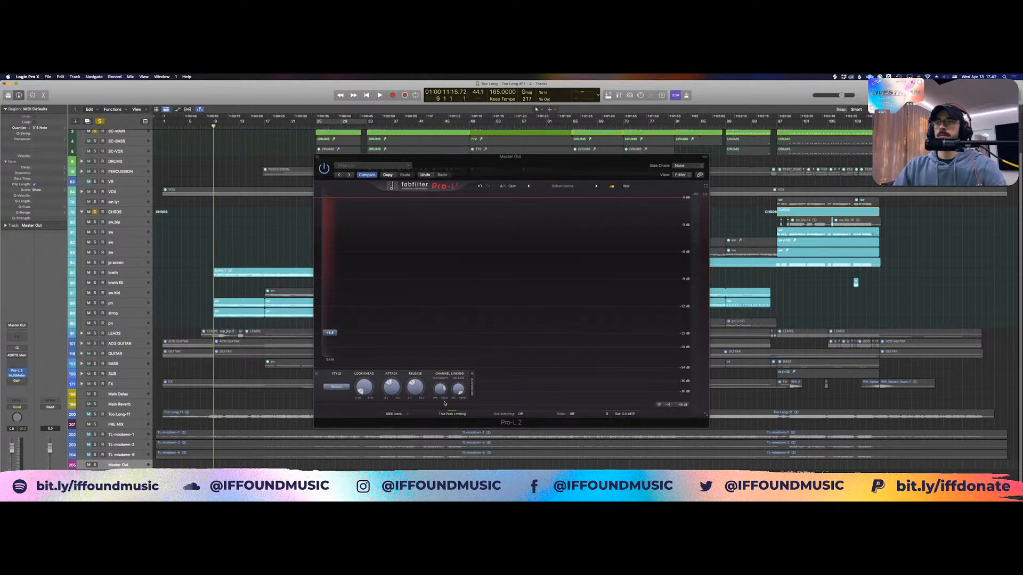
left_click(453, 416)
key("space")
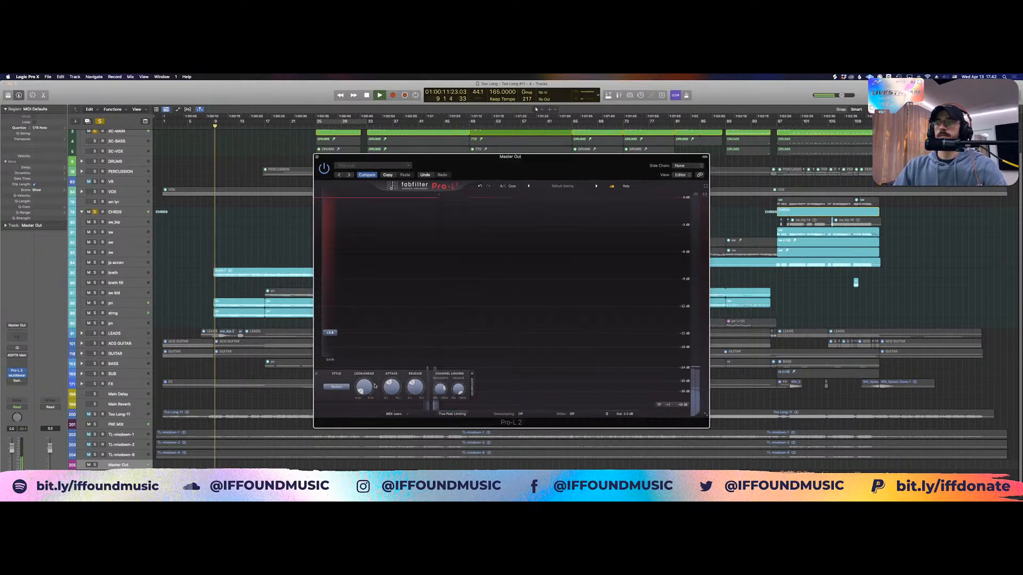
left_click_drag(331, 333, 332, 304)
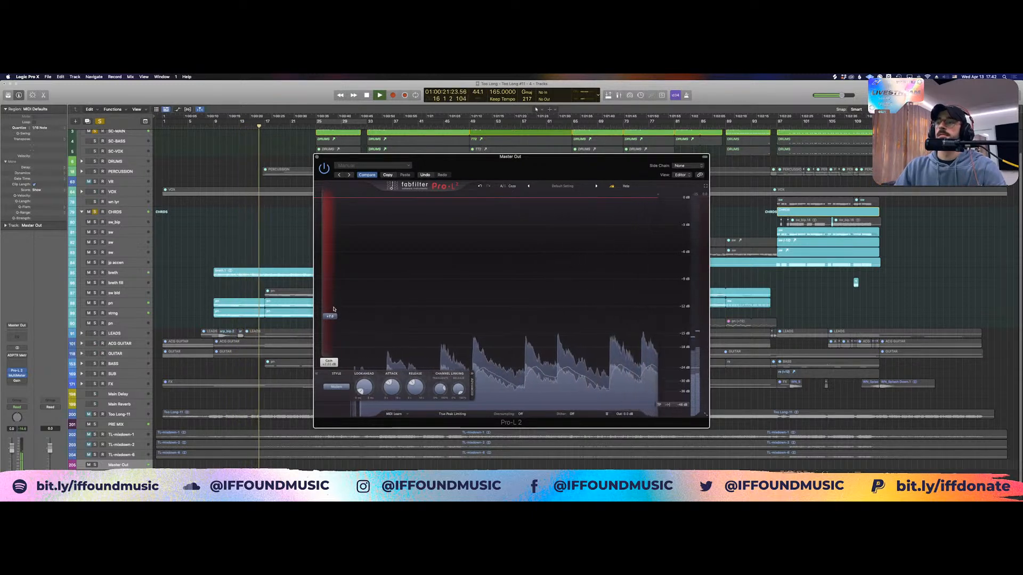
left_click_drag(333, 317, 335, 321)
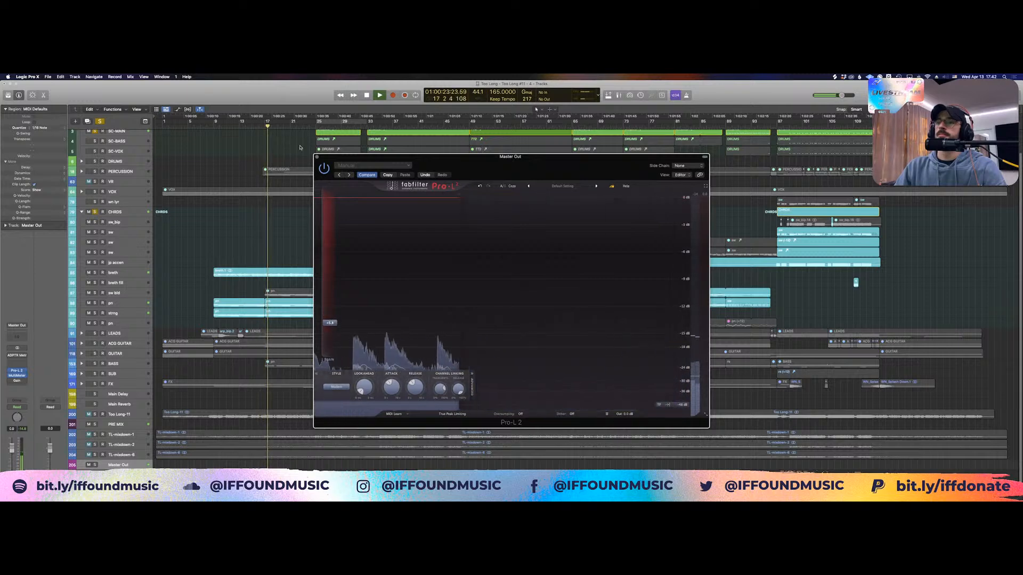
left_click(317, 156)
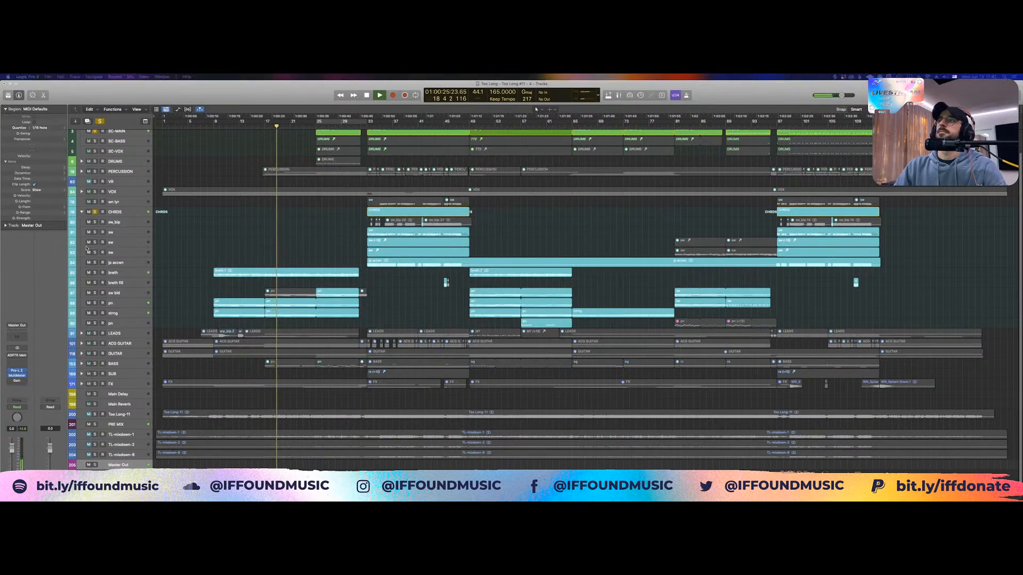
Look closely at the intro chord regions while they play through the limiter, and stop playback
left_click_drag(183, 246, 419, 337)
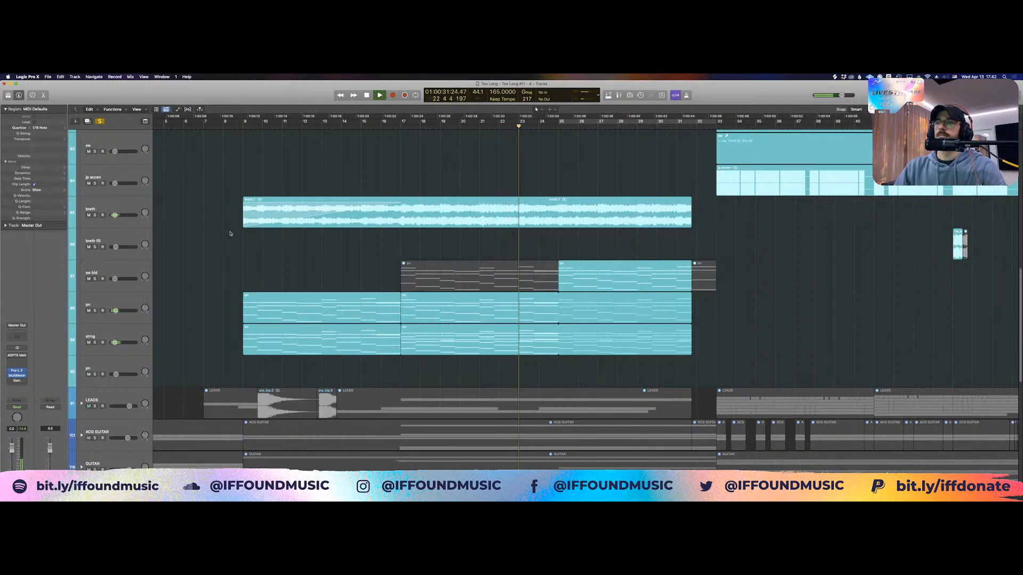
key("space")
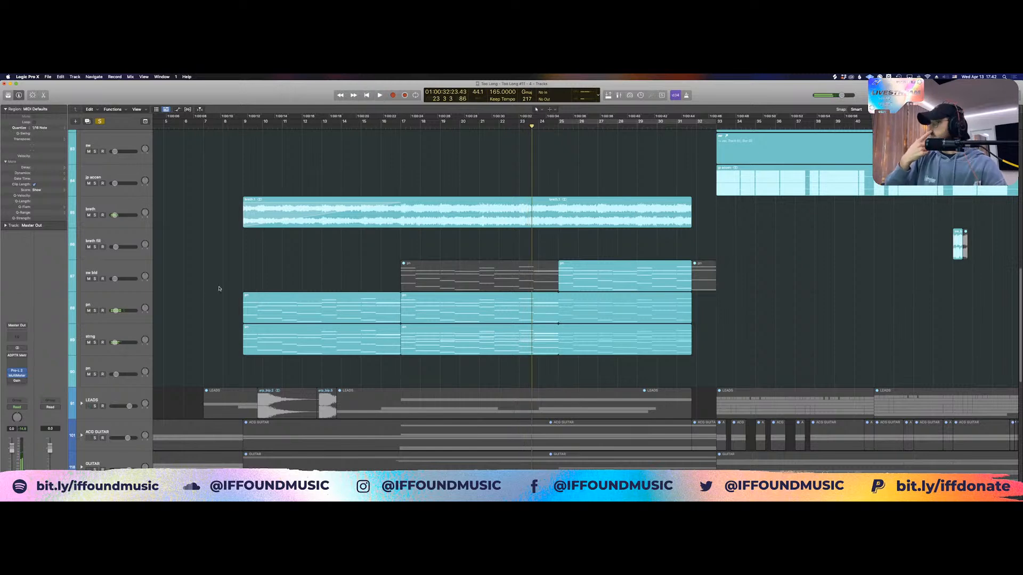
key("super+Left")
key("super+Left")
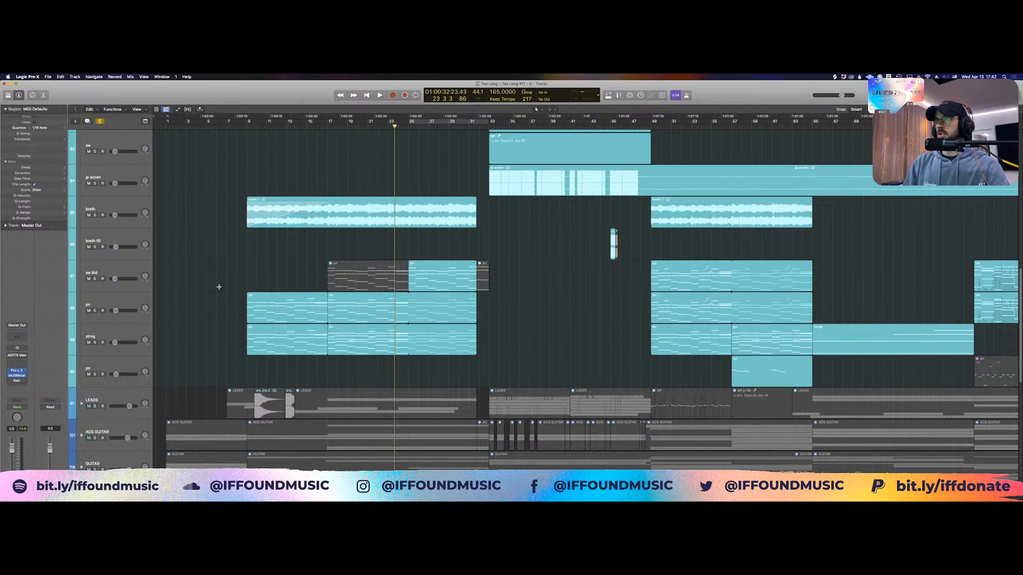
Open the pn track's bar 9 region in the Piano Roll and fit all of its notes in view
left_click(285, 305)
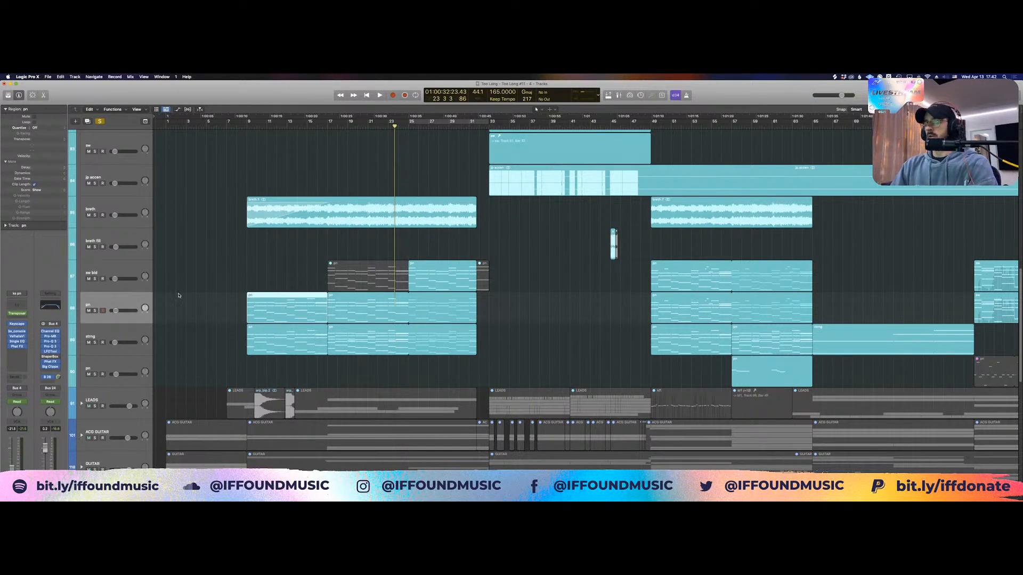
key("p")
scroll(359, 209, "down", 3)
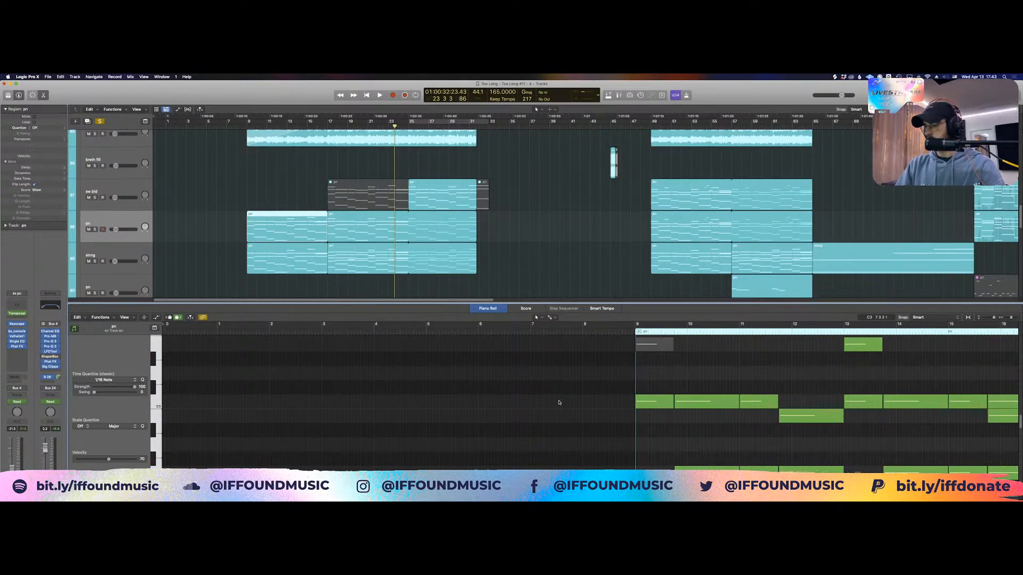
key("super+Left")
key("super+Left")
key("super+Left")
key("super+Left")
key("super+Up")
key("super+Up")
key("super+Up")
key("super+Up")
key("super+Up")
key("super+Up")
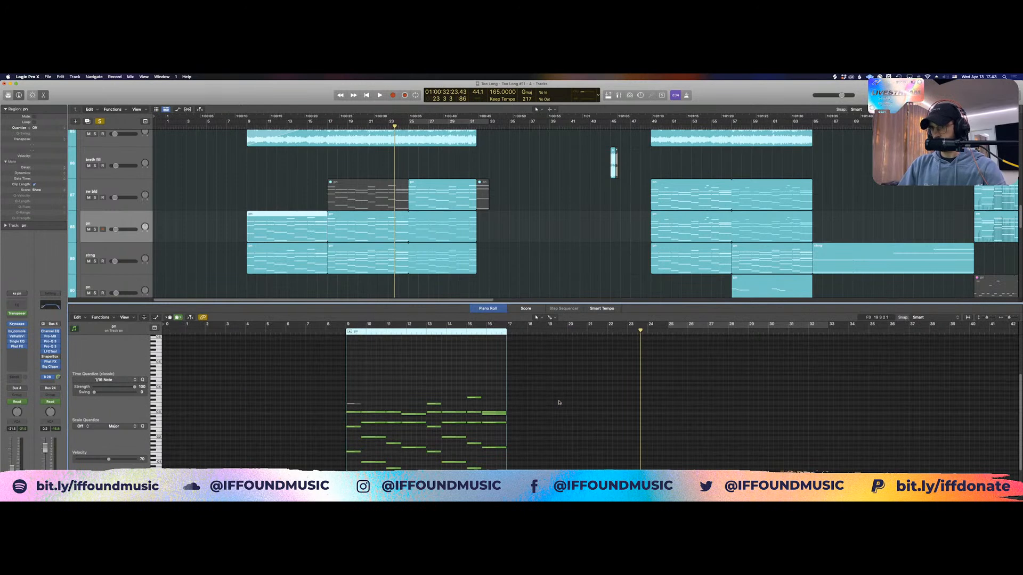
key("super+Right")
key("super+Right")
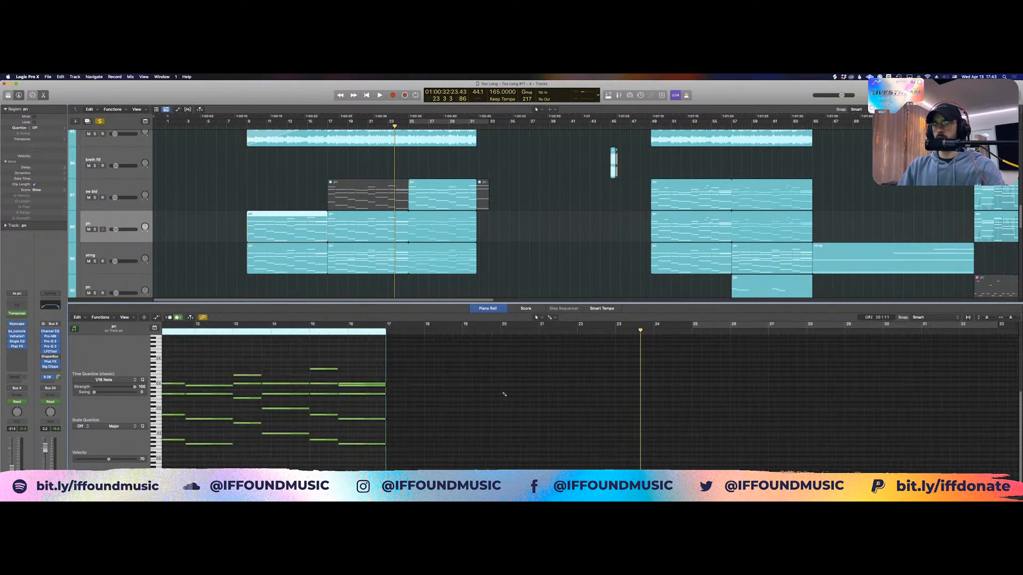
Examine the pn region's bass line by selecting and auditioning its low notes in small groups
left_click_drag(299, 464, 611, 413)
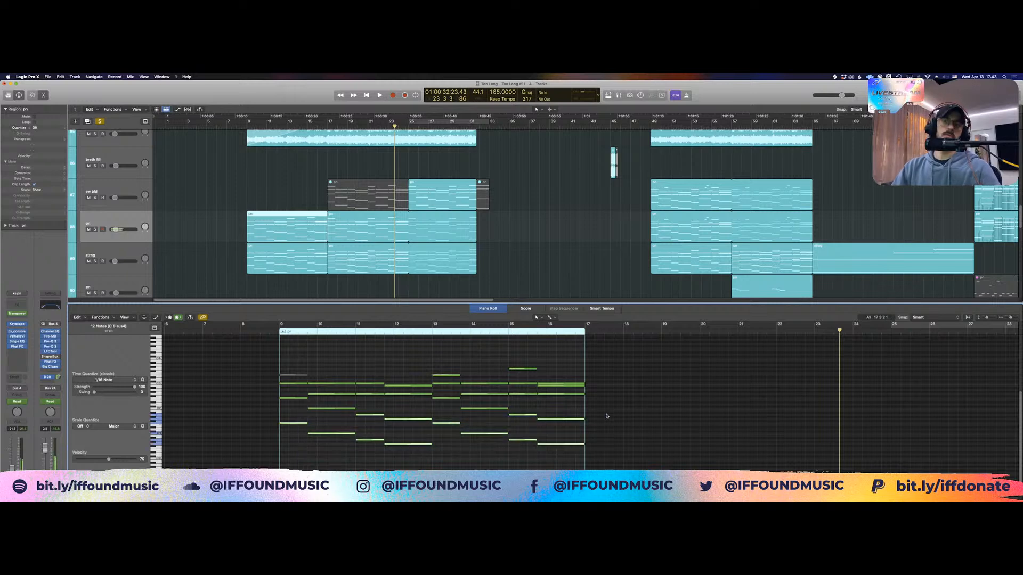
left_click(337, 454)
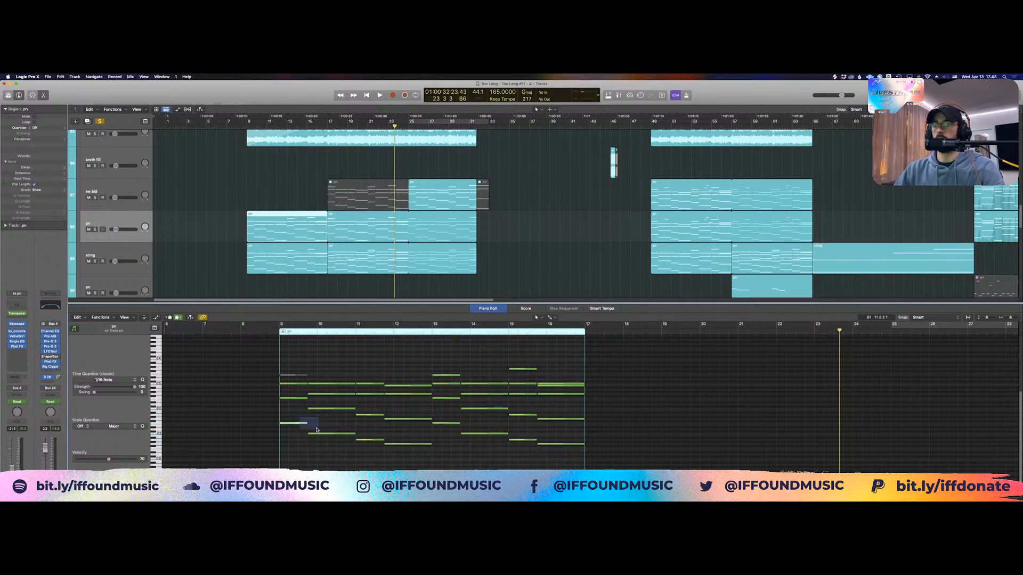
left_click(292, 423)
key("Right")
key("Left")
left_click_drag(290, 445, 352, 438)
left_click_drag(366, 449, 421, 439)
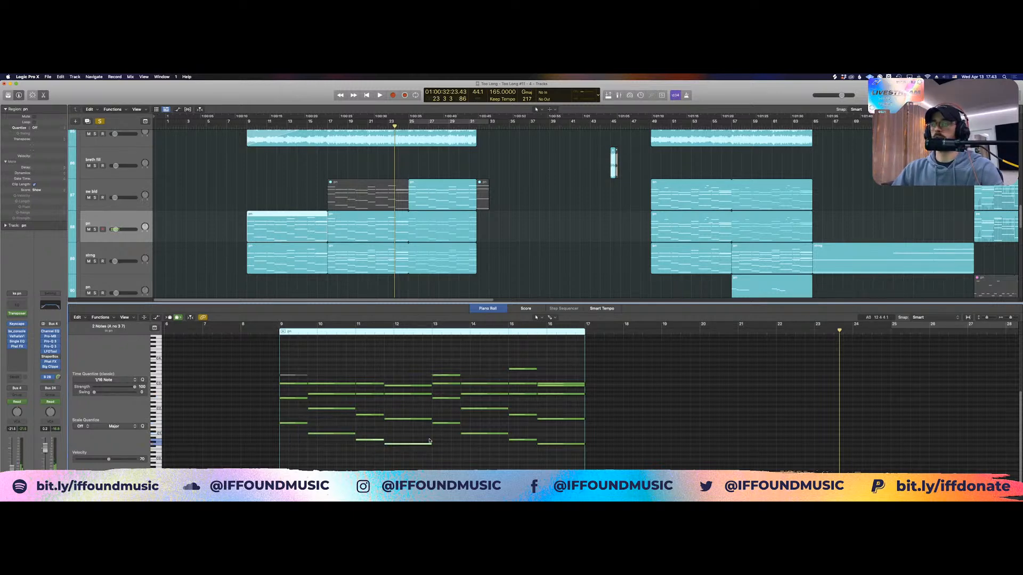
left_click_drag(295, 417, 326, 441)
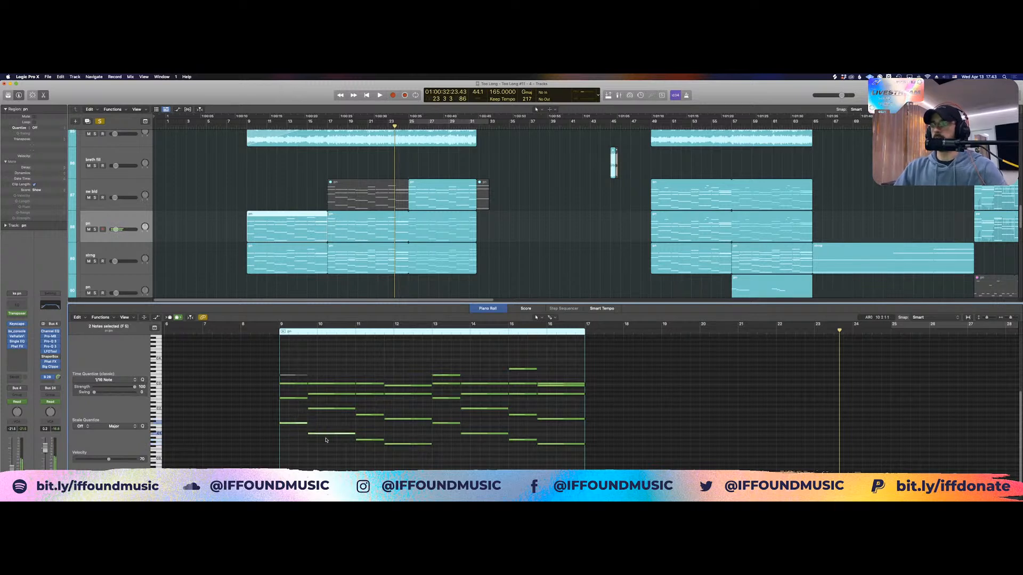
left_click_drag(384, 462, 392, 437)
left_click_drag(458, 421, 508, 443)
Try the pn region's lowest row of notes one octave higher, and return them to their original octave
left_click_drag(517, 429, 573, 467)
key("alt+shift+Up")
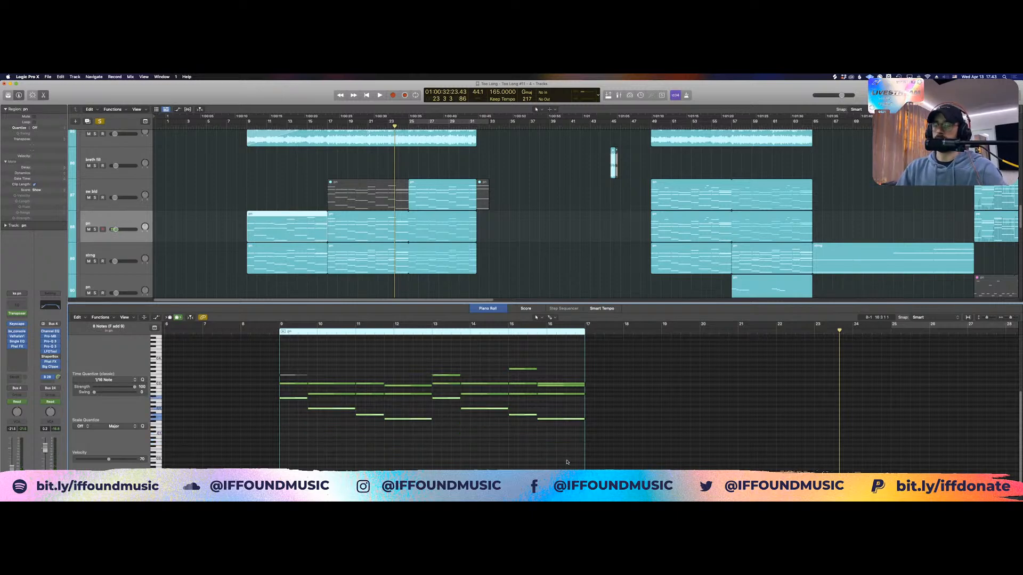
key("Up")
key("Up")
key("Up")
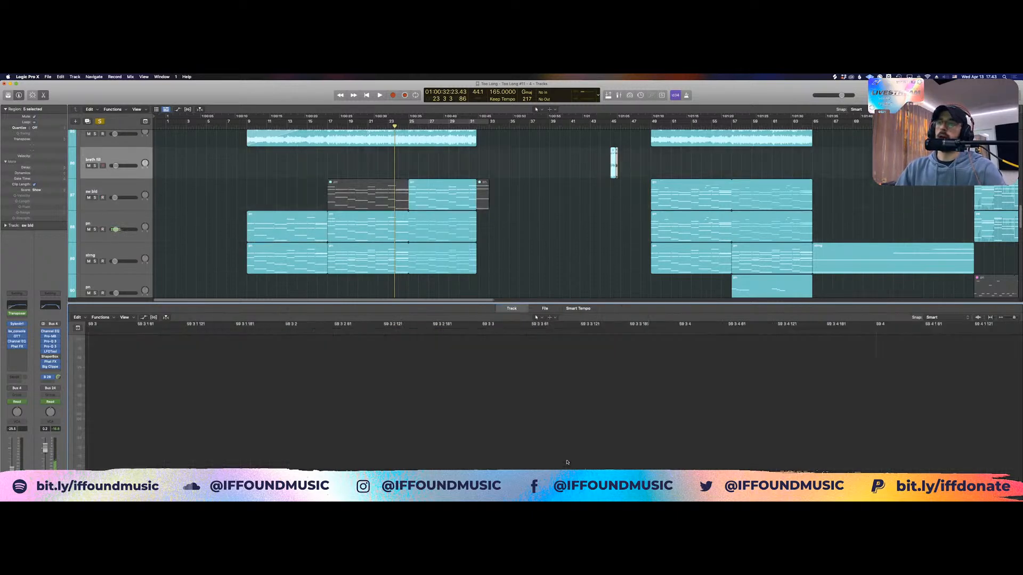
key("Down")
key("Down")
key("Down")
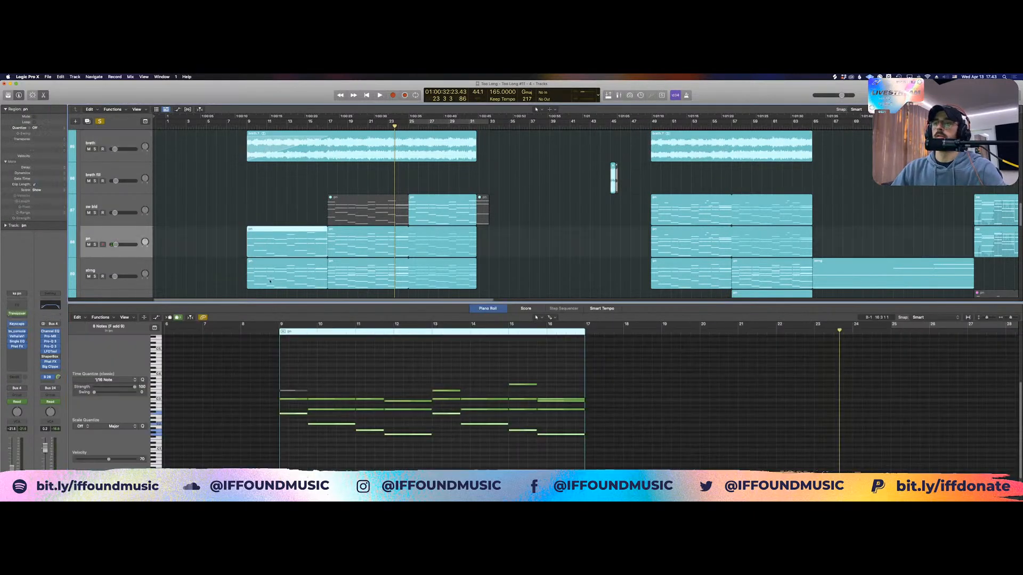
key("alt+shift+Down")
left_click(333, 456)
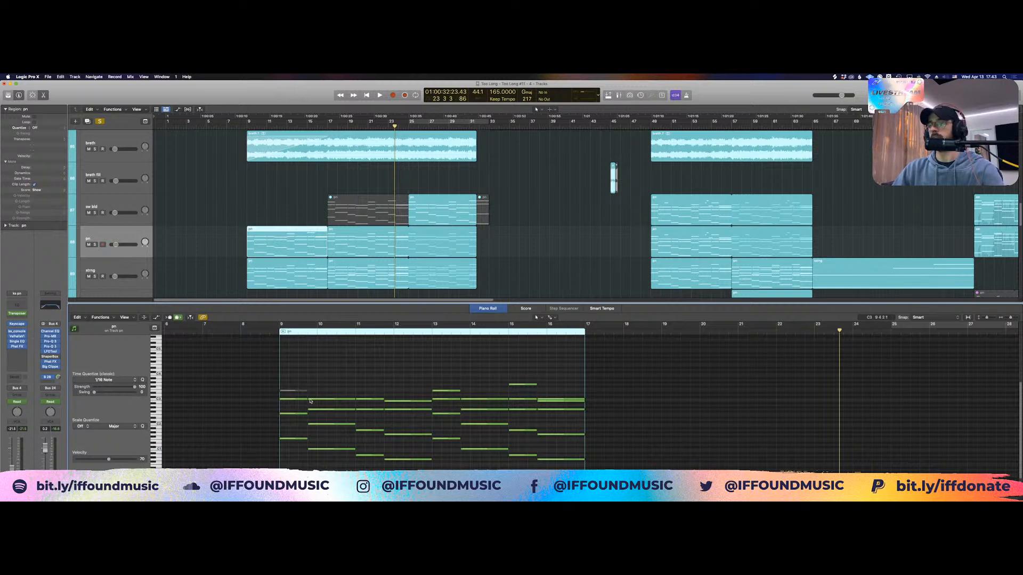
Try shifting the pn region's bass notes upward in semitone steps, and bring them back down
left_click(320, 410)
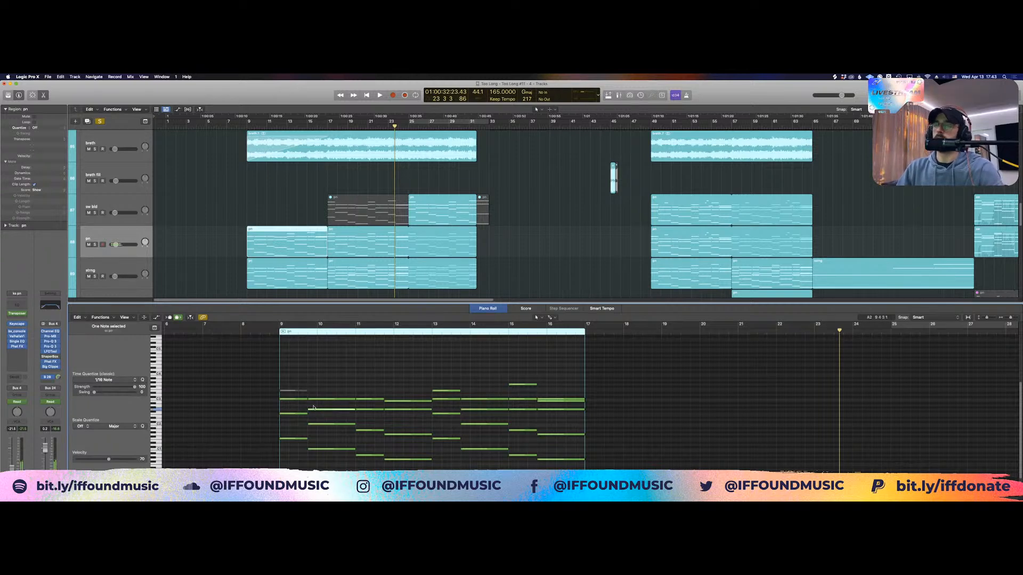
left_click(402, 419)
left_click_drag(271, 432, 334, 441)
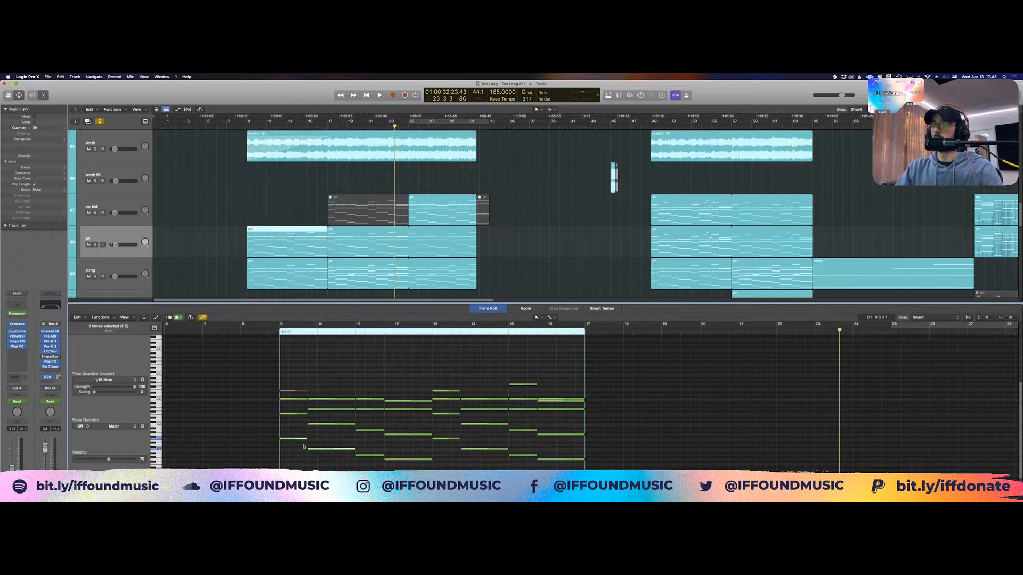
left_click_drag(294, 431, 552, 464)
key("alt+Up")
key("alt+Up")
key("alt+Up")
key("alt+Up")
key("alt+Up")
key("alt+Up")
key("alt+Down")
key("alt+Down")
key("alt+Down")
key("alt+Down")
key("alt+Down")
key("alt+Down")
left_click(463, 375)
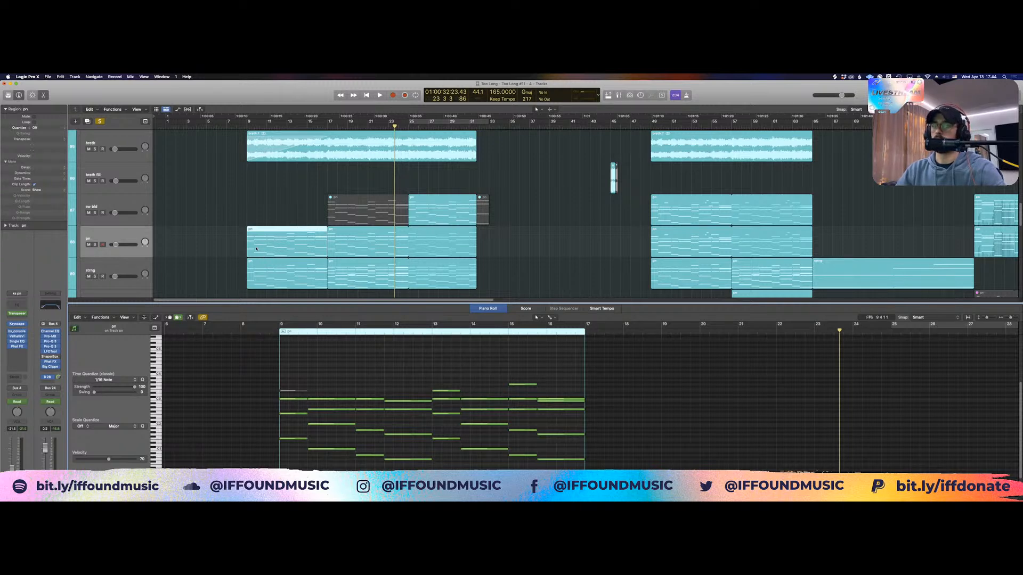
Audition the pn region's full chords between bars 11 and 13 one at a time
left_click_drag(292, 390, 329, 363)
left_click_drag(385, 379, 403, 470)
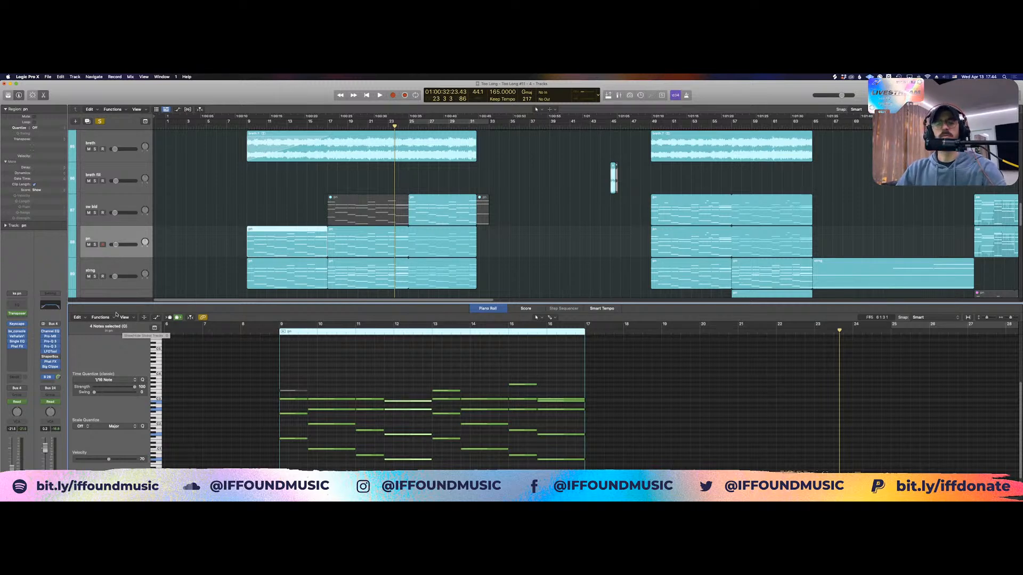
left_click_drag(373, 381, 364, 467)
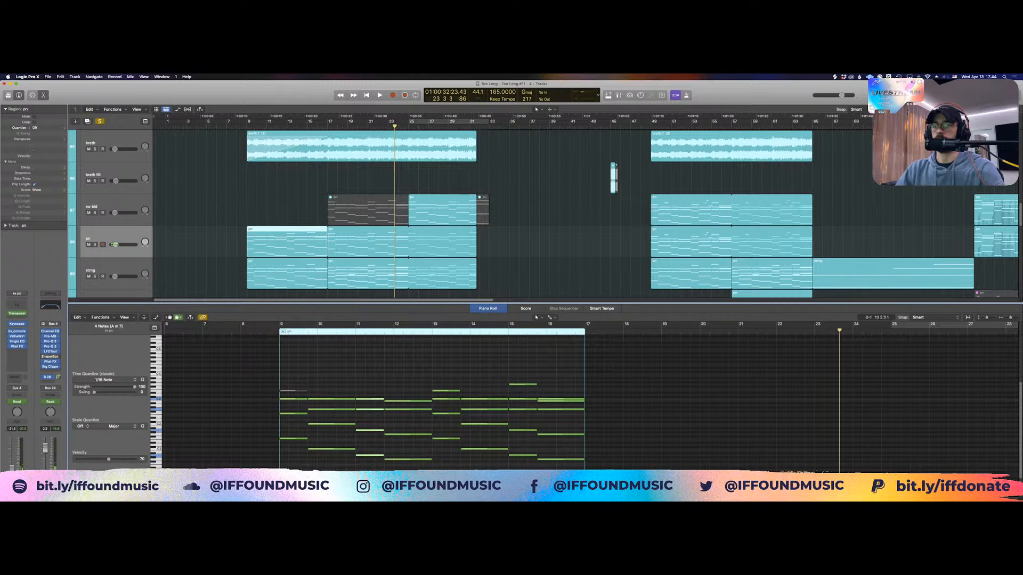
left_click_drag(454, 468, 454, 376)
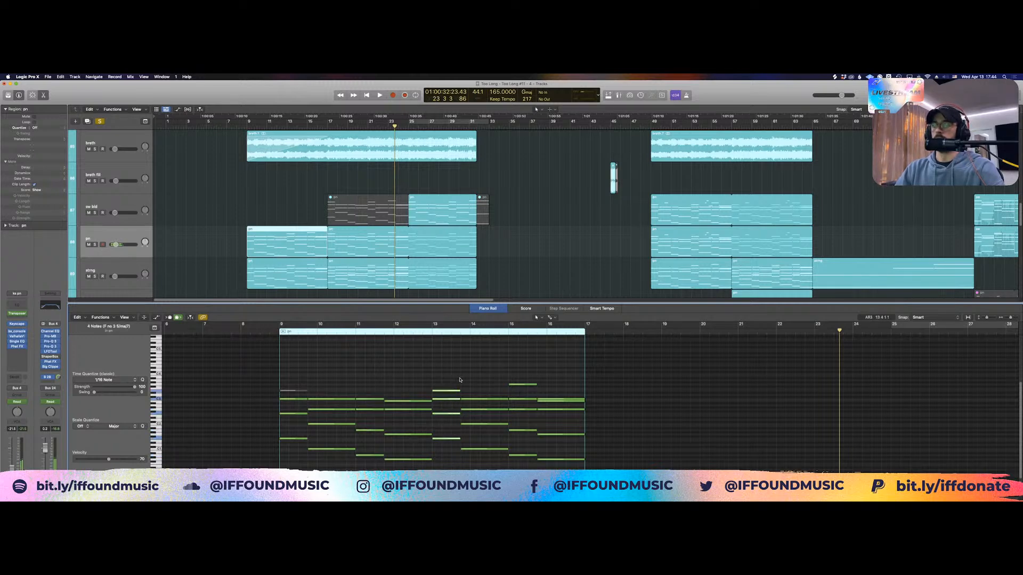
left_click(461, 380)
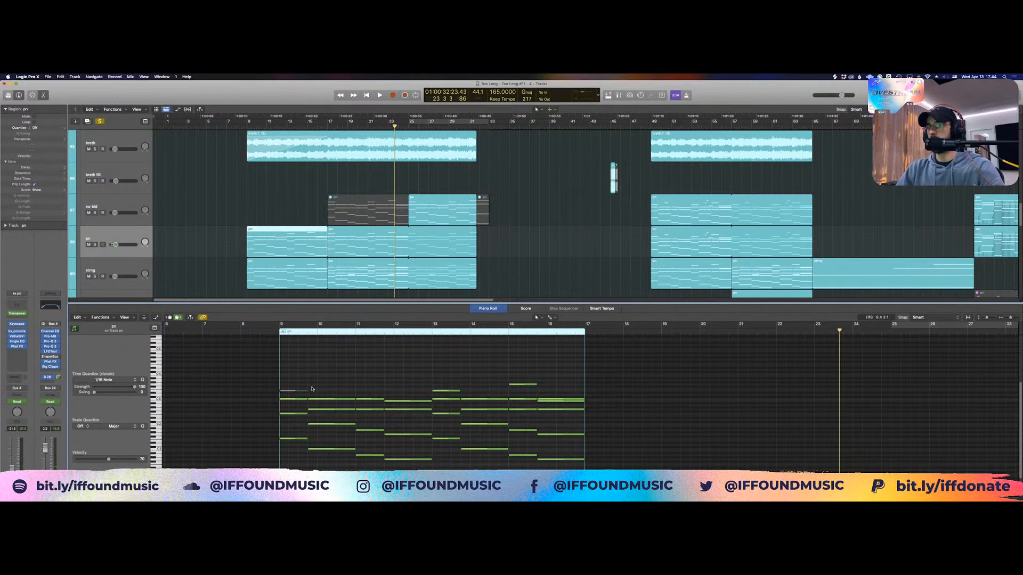
Audition the pn region's upper notes and the complete final chord before bar 17
left_click_drag(446, 383, 569, 401)
left_click(571, 390)
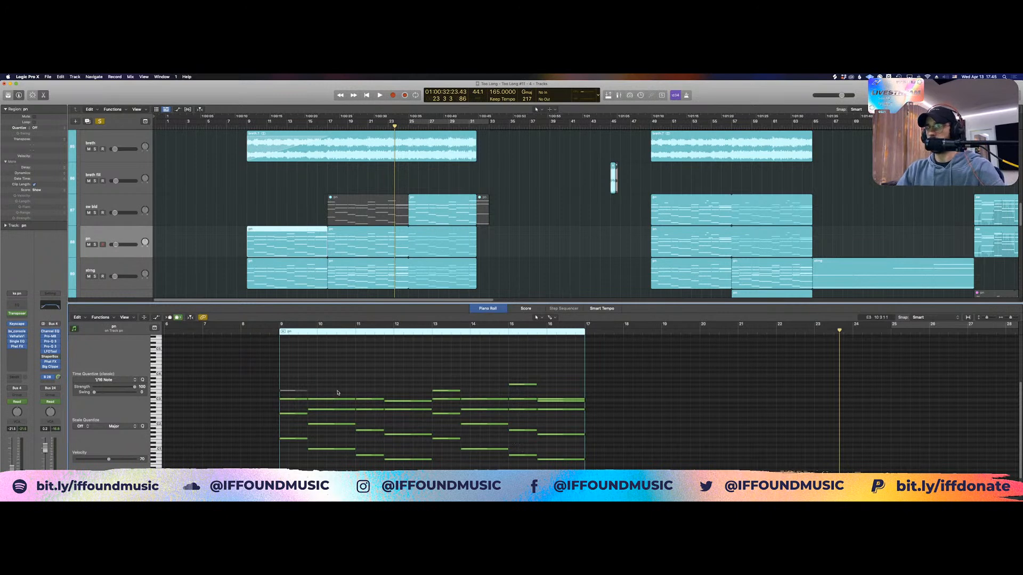
left_click(320, 400)
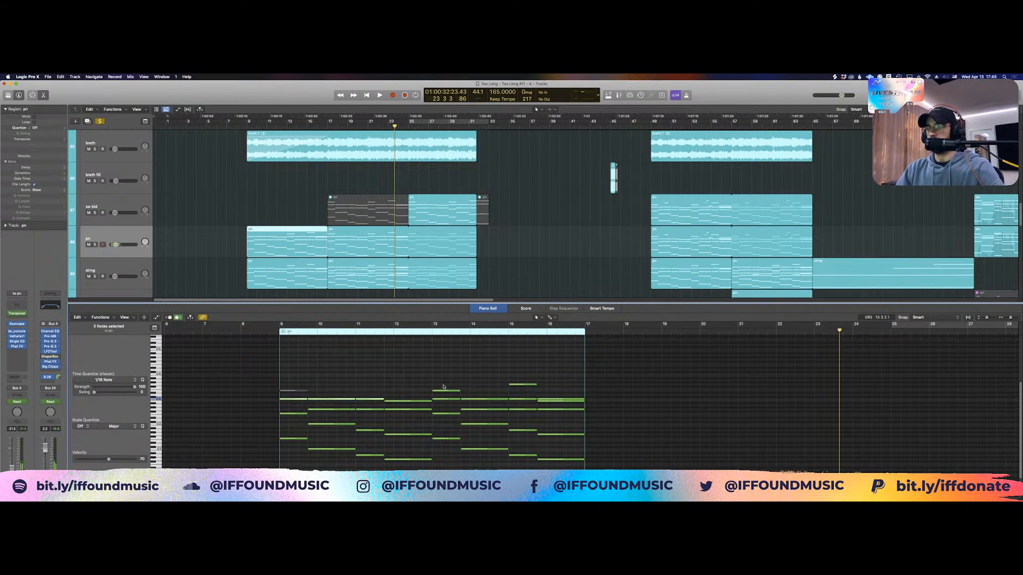
mouse_move(571, 383)
left_mouse_down()
mouse_move(548, 400)
mouse_move(557, 469)
mouse_move(555, 382)
left_mouse_up()
left_click(552, 391)
left_click(544, 401)
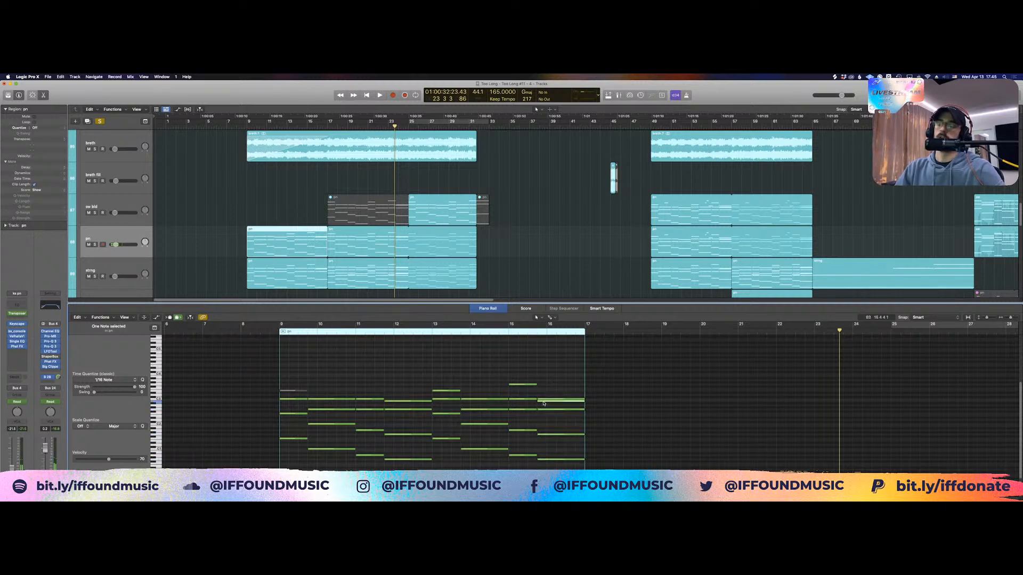
left_click_drag(555, 384, 550, 475)
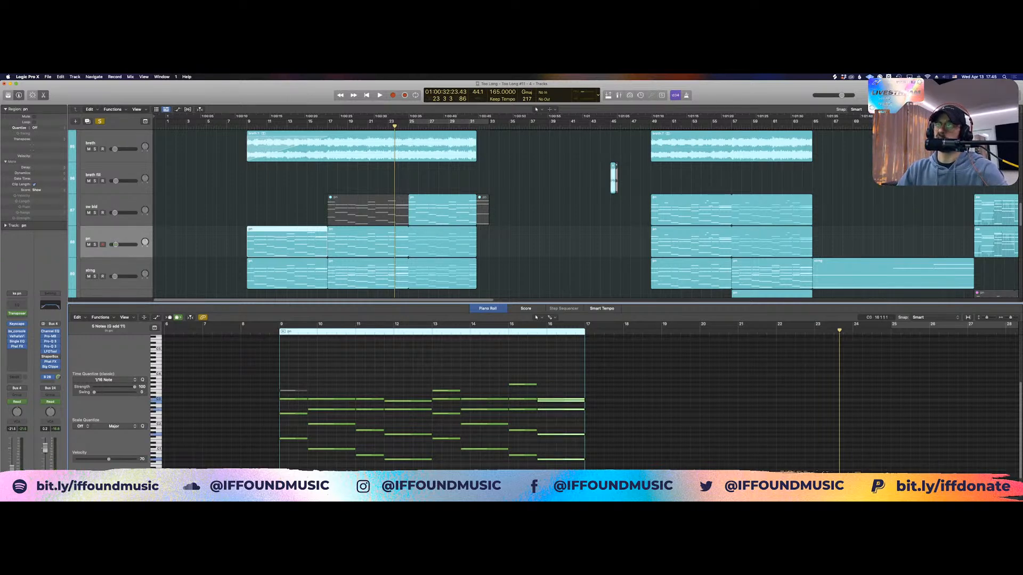
Audition the pn region's chord at bar 15, and close the piano roll
left_click(555, 377)
left_click_drag(556, 374, 509, 454)
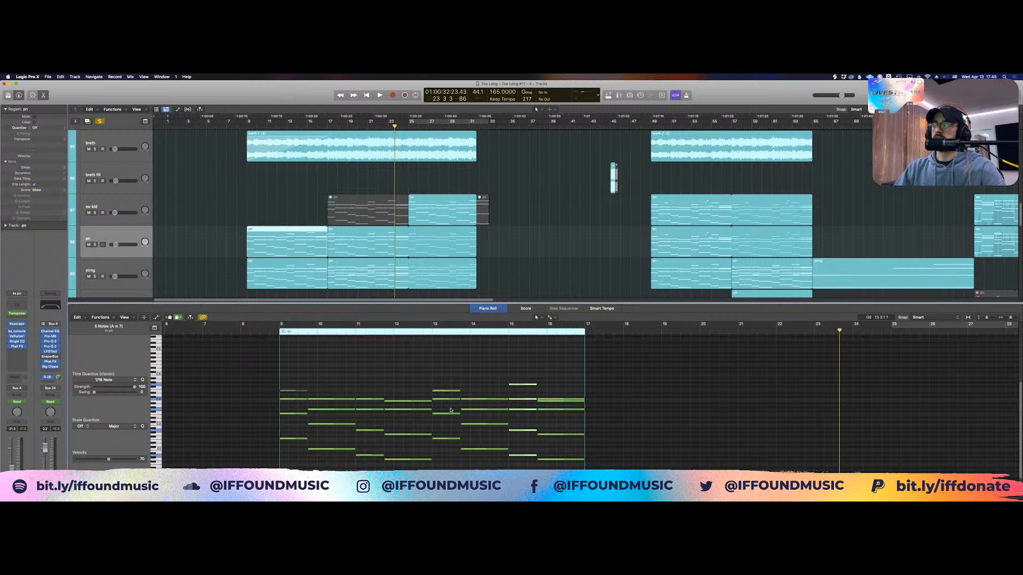
left_click(447, 381)
left_click(365, 290)
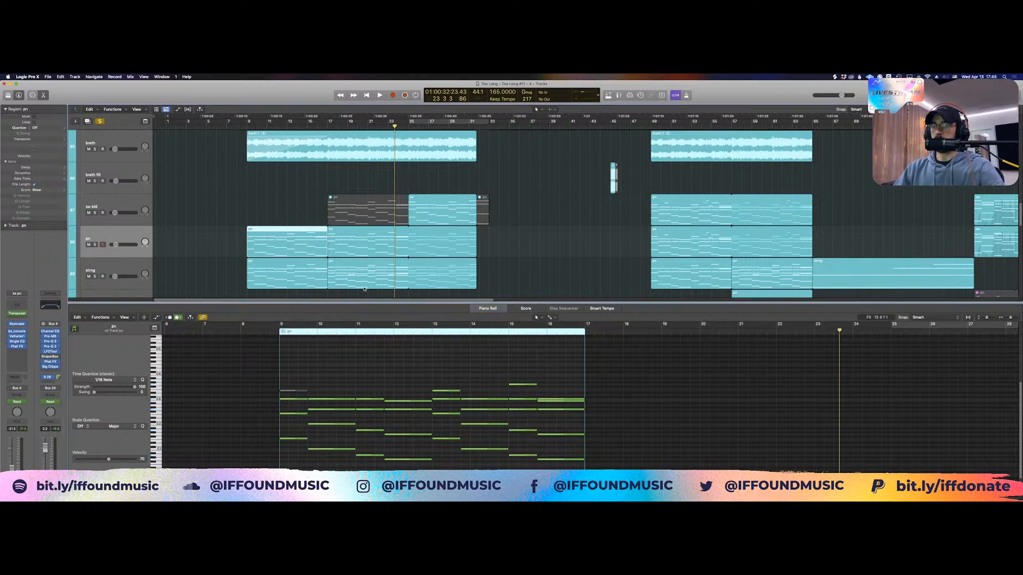
key("e")
left_click(312, 313)
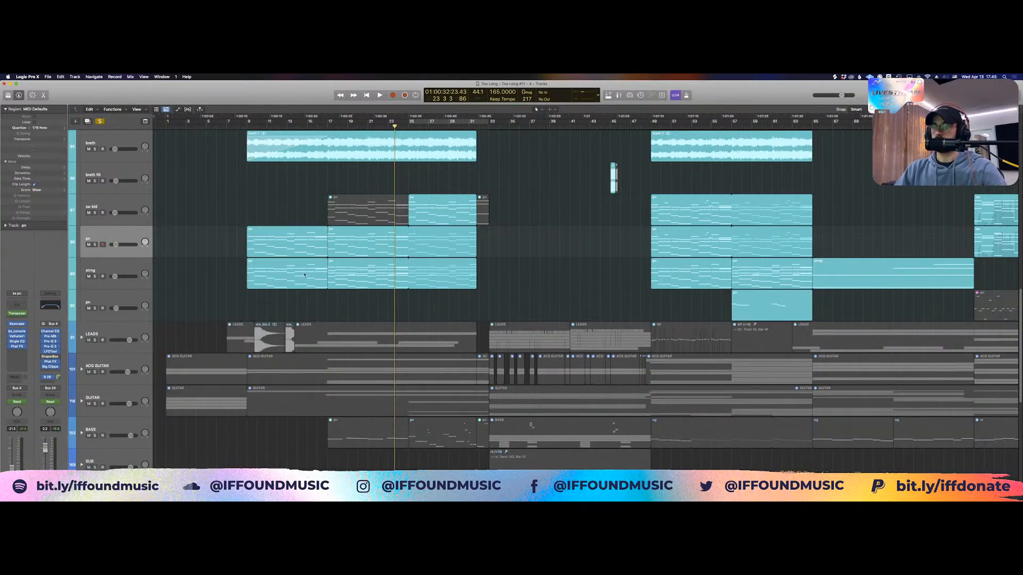
Solo the pn track and open its Keyscape instrument
left_click(302, 250)
left_click(95, 244)
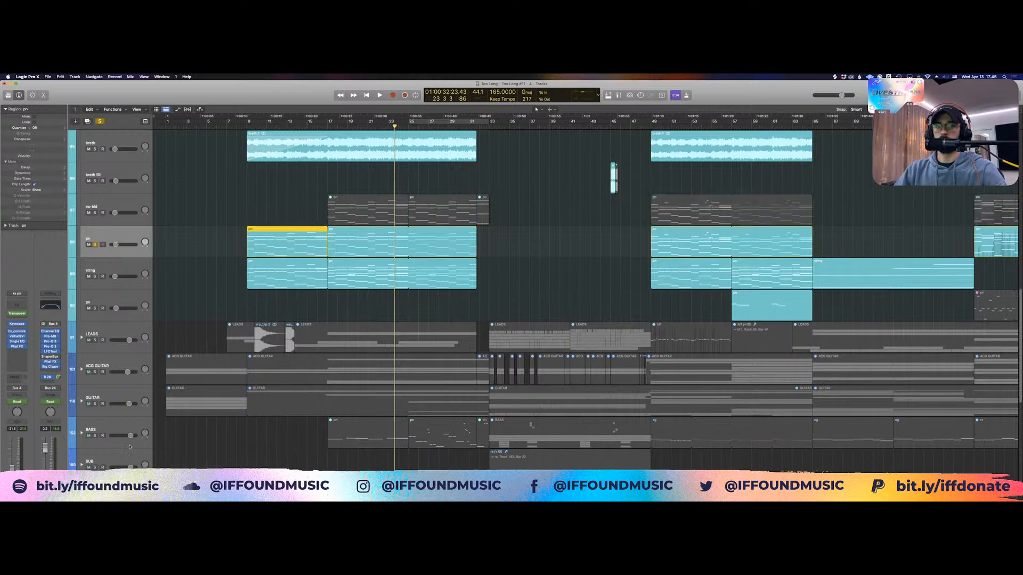
left_click(17, 324)
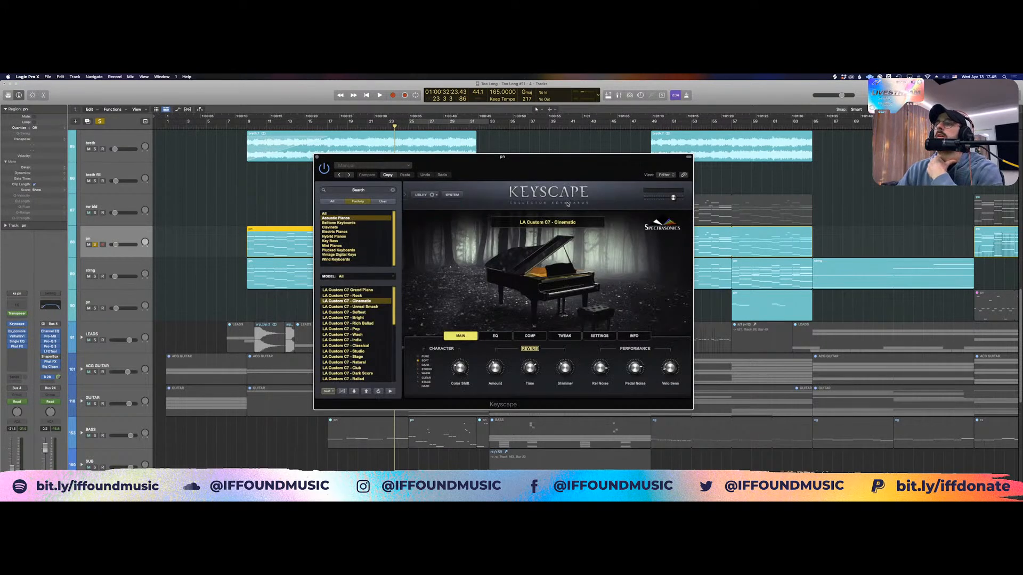
left_click_drag(489, 170, 539, 171)
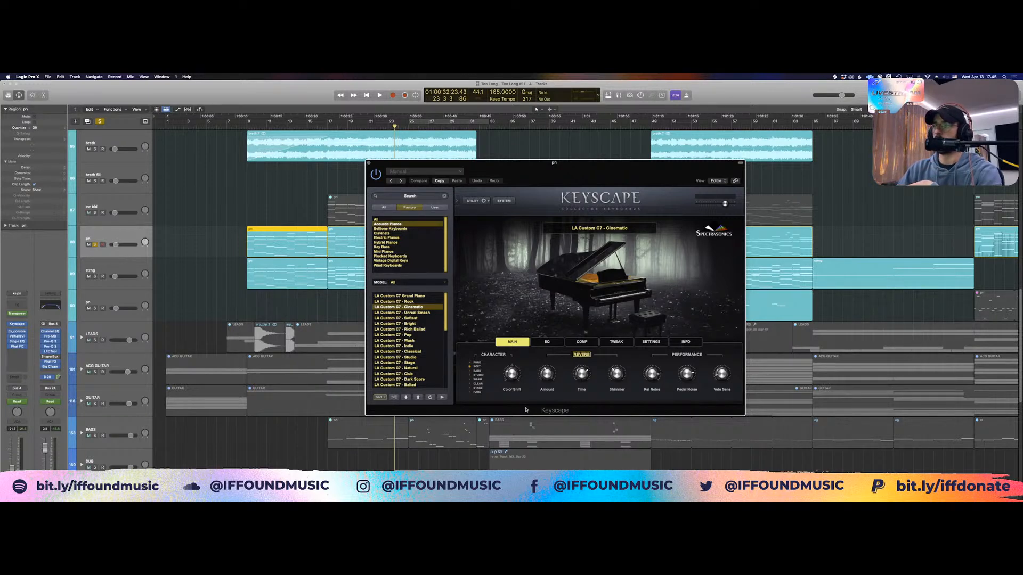
Clear the CHORDS group's solo and play the pn track alone from bar 9 to about bar 13
scroll(177, 201, "up", 8)
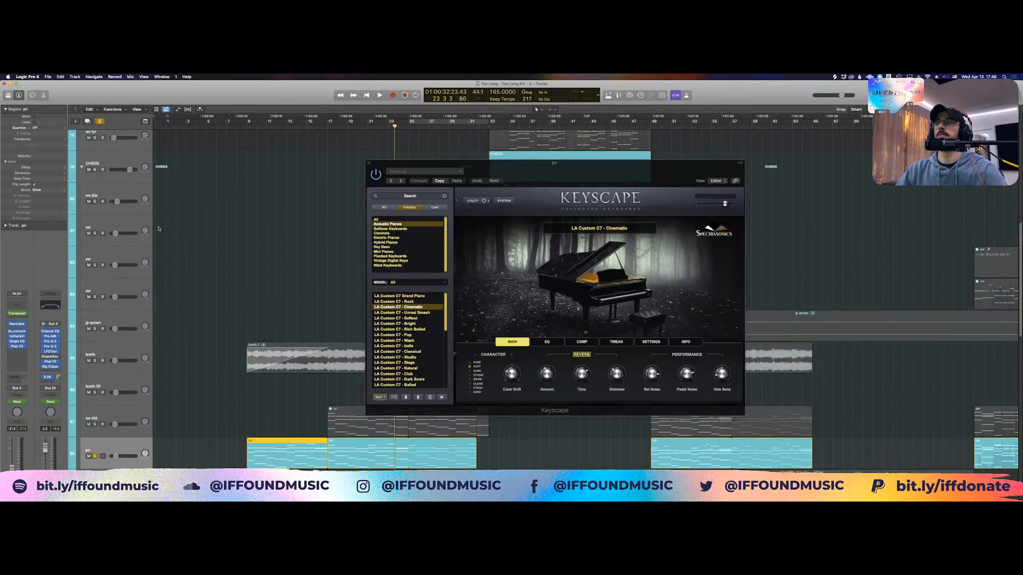
scroll(172, 245, "down", 7)
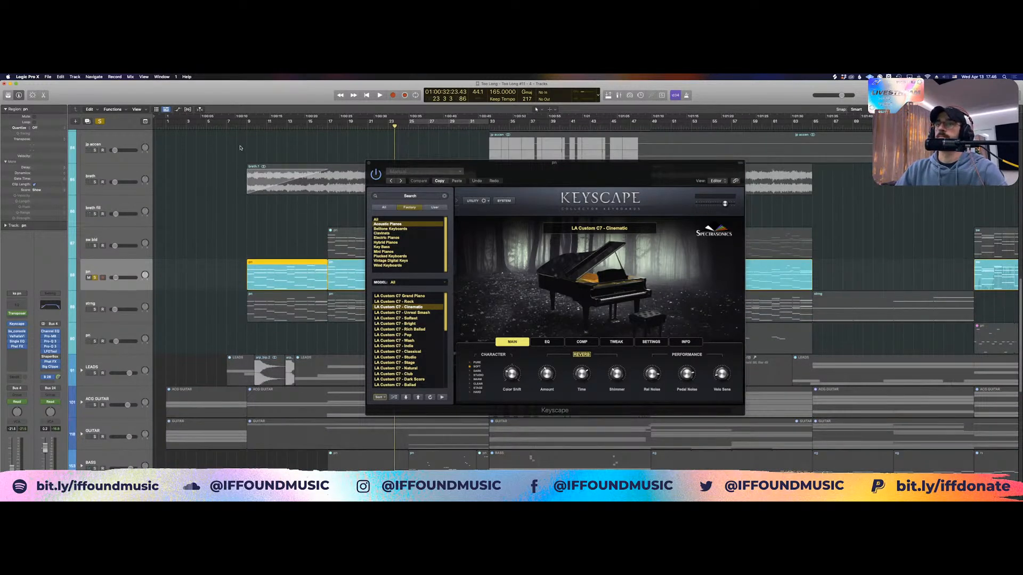
key("space")
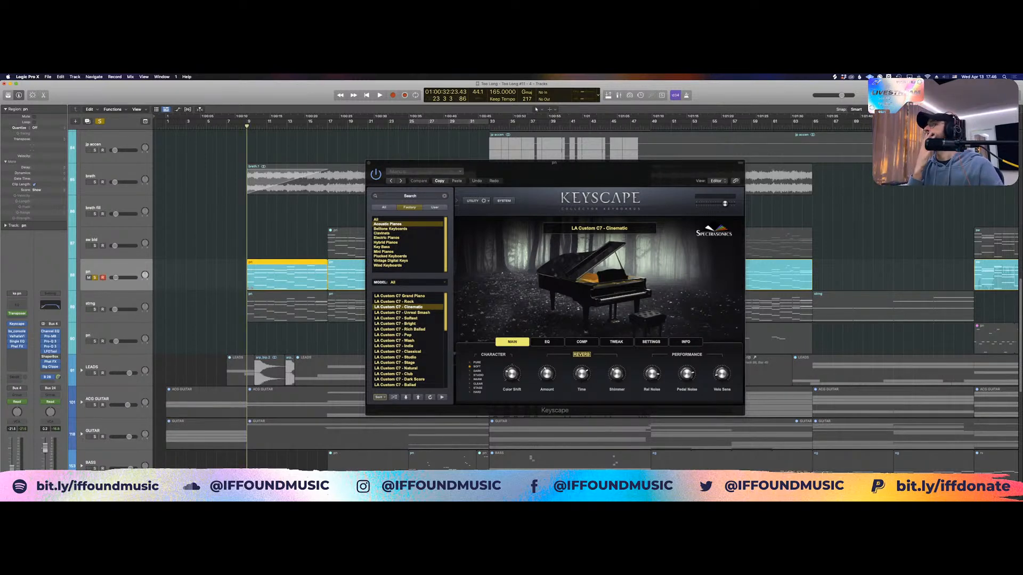
key("space")
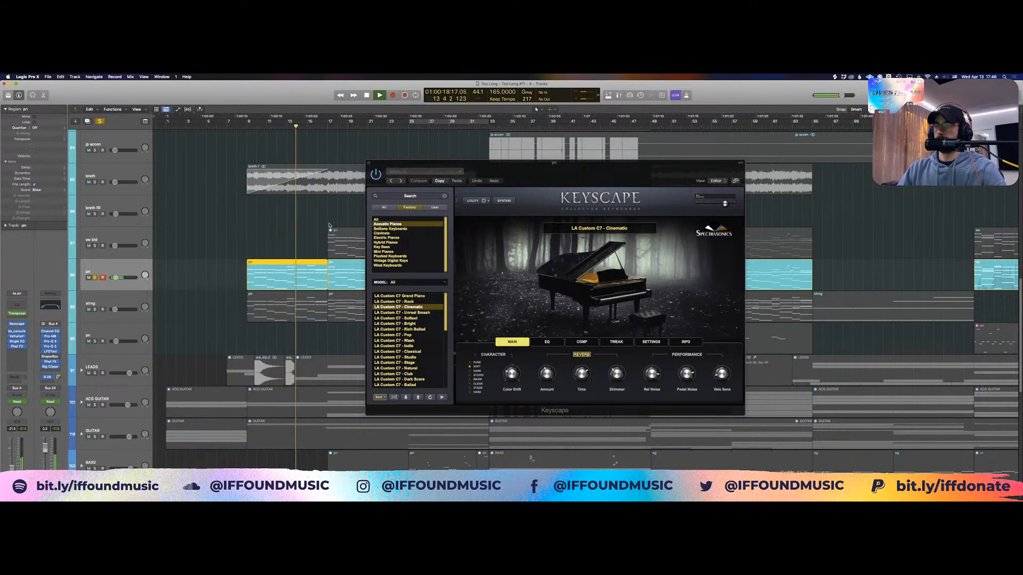
left_click(299, 229)
key("space")
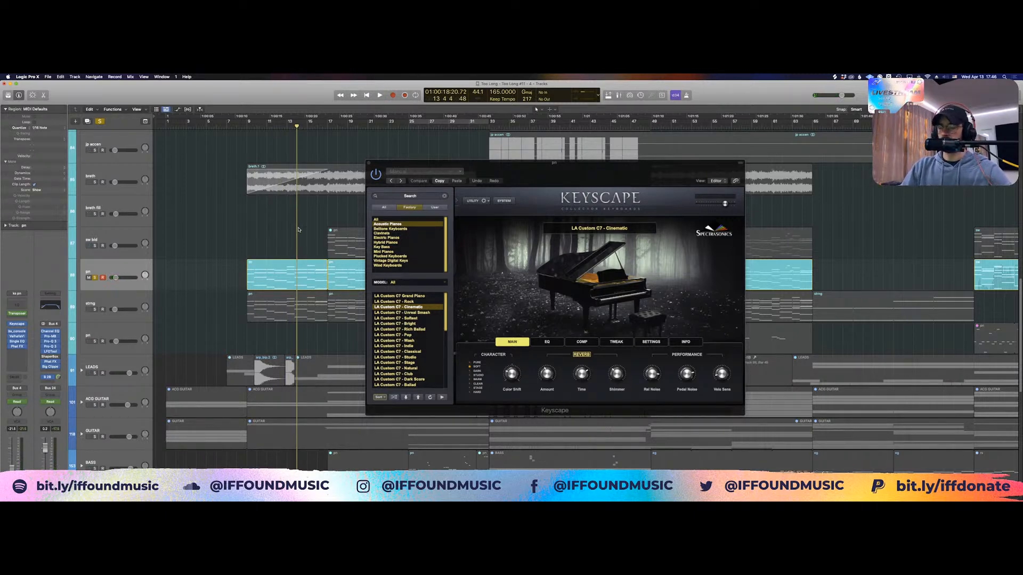
View the notes of the pn region at bar 9, and close the piano roll and the Keyscape window
double_click(275, 283)
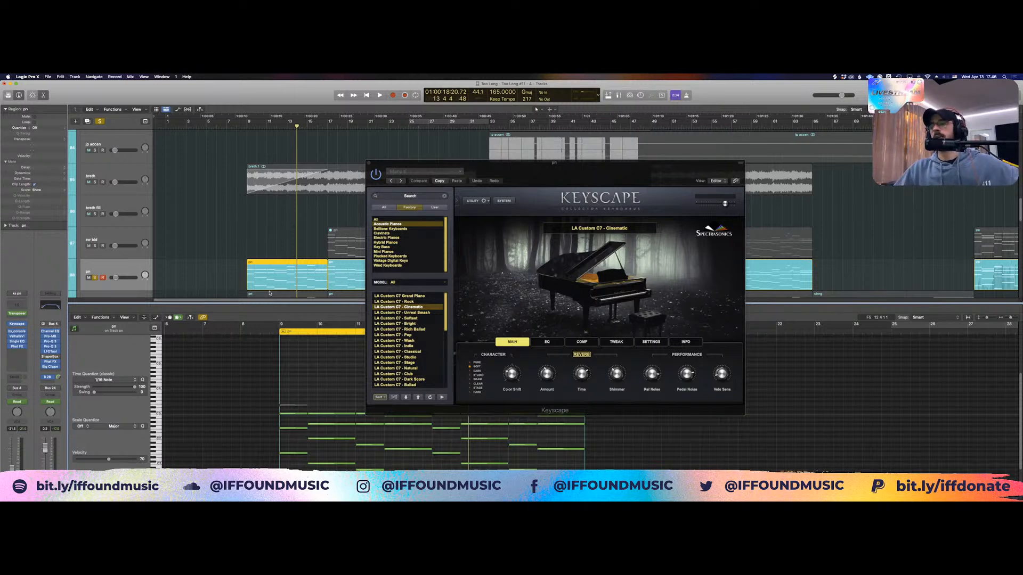
key("e")
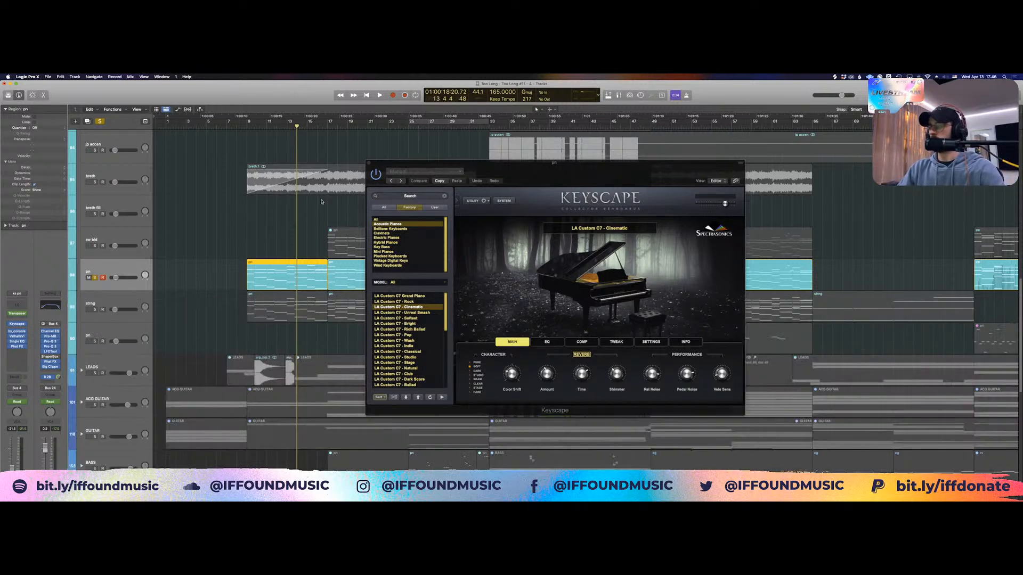
left_click(274, 227)
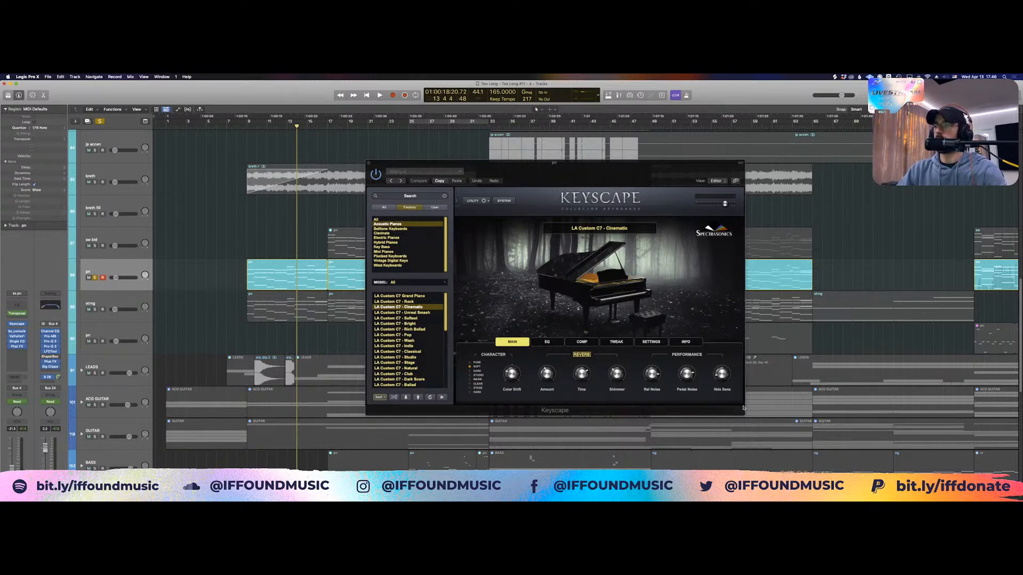
left_click(367, 162)
Solo only the strng track, and view its first region's notes and its Omnisphere instrument
left_click(98, 314)
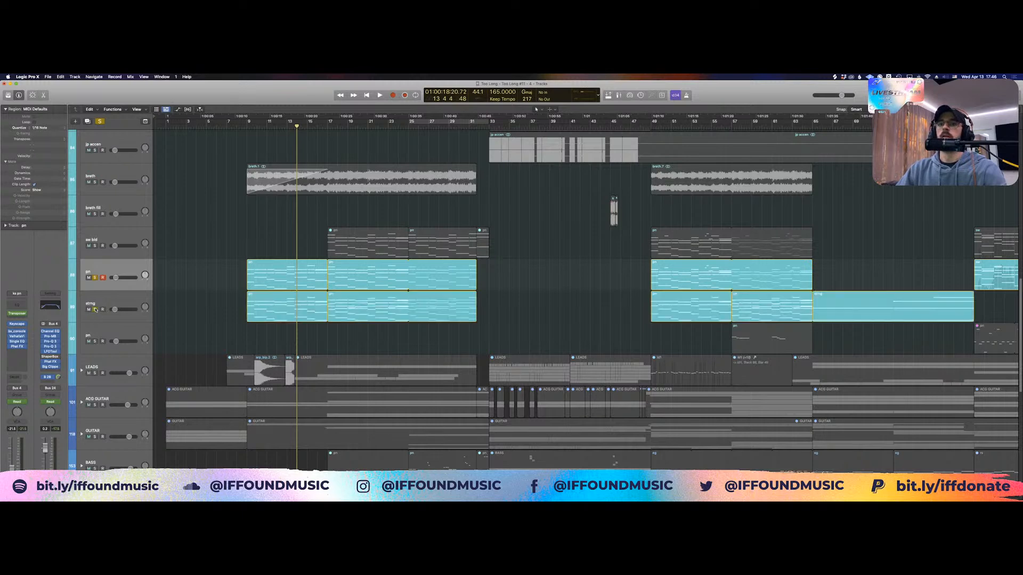
double_click(277, 307)
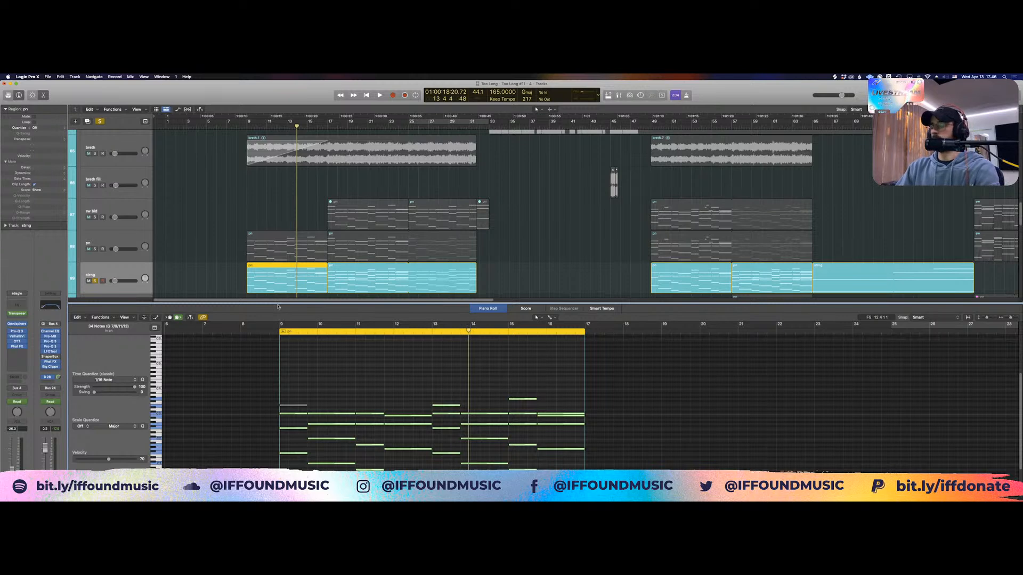
key("e")
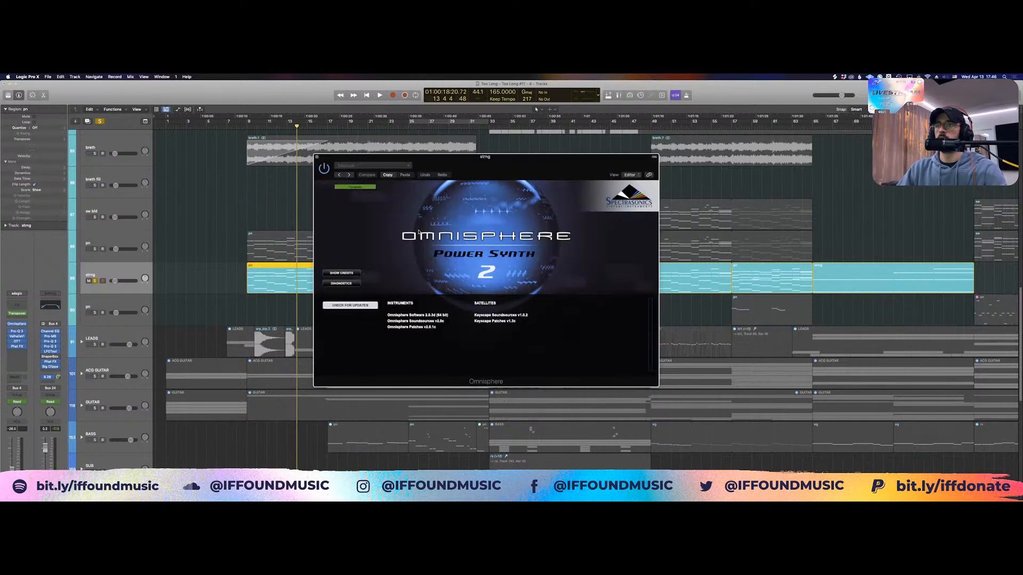
left_click_drag(502, 165, 648, 176)
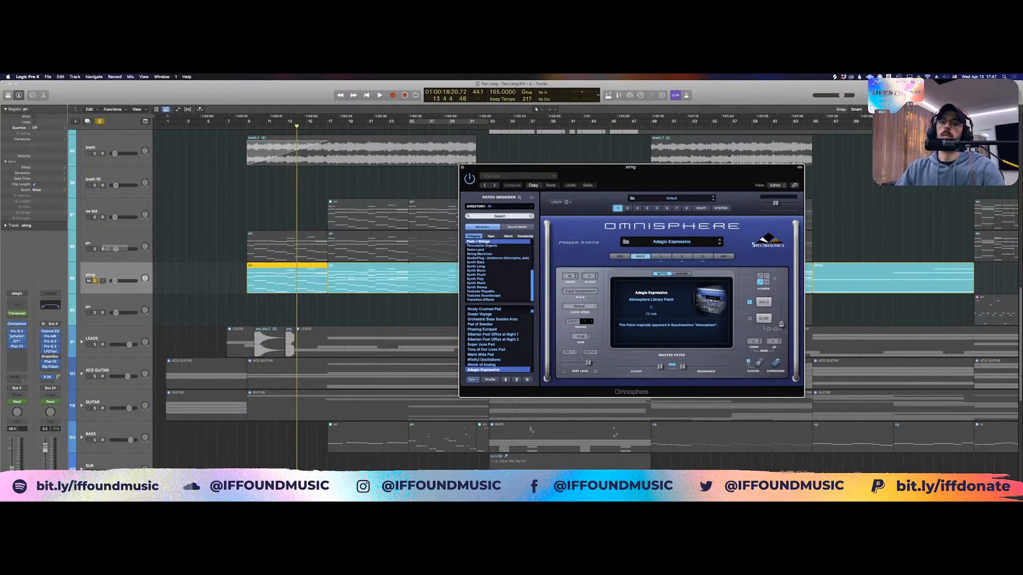
Play the soloed strng track from bar 9 with its Pro-Q 3 equalizer open
left_click(248, 127)
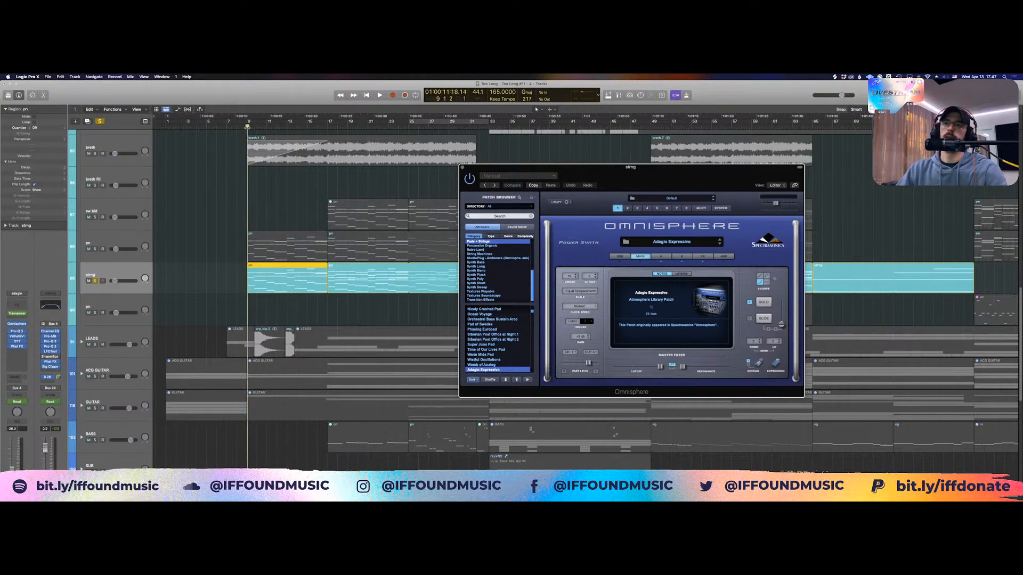
key("space")
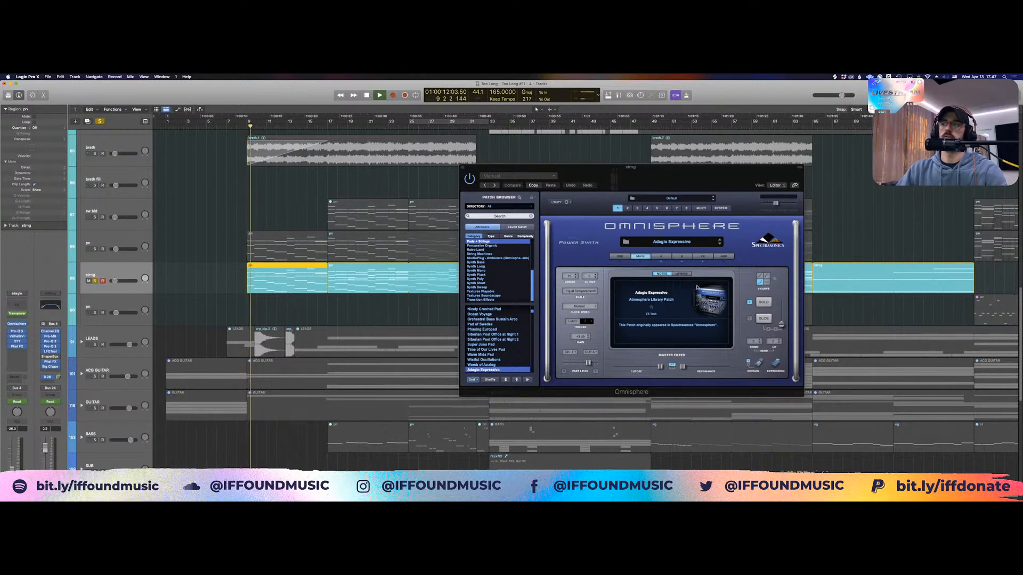
left_click(16, 331)
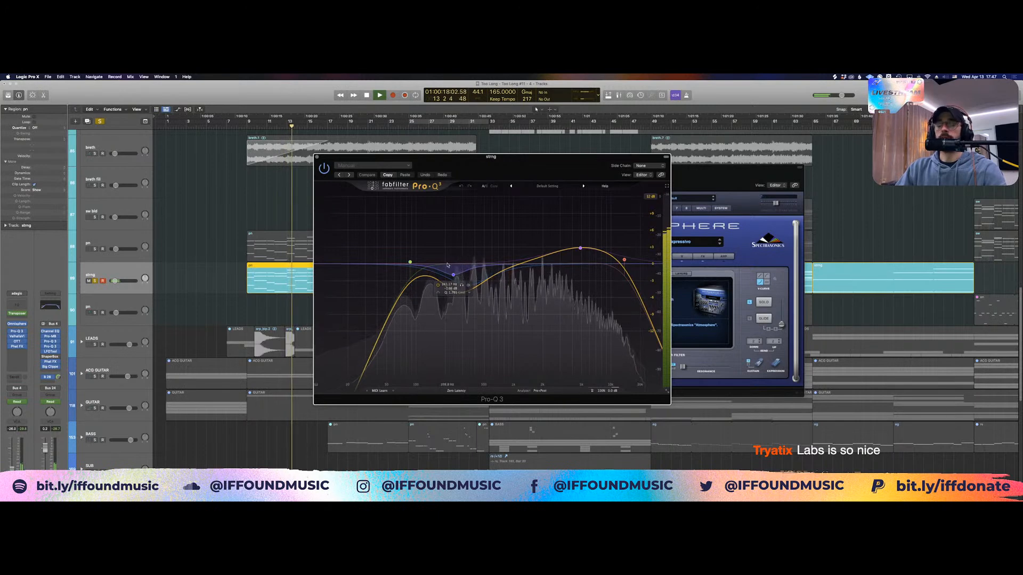
Bypass and re-enable the two low-mid cuts in the strng equalizer to compare the sound, and close it
left_click_drag(442, 240, 512, 322)
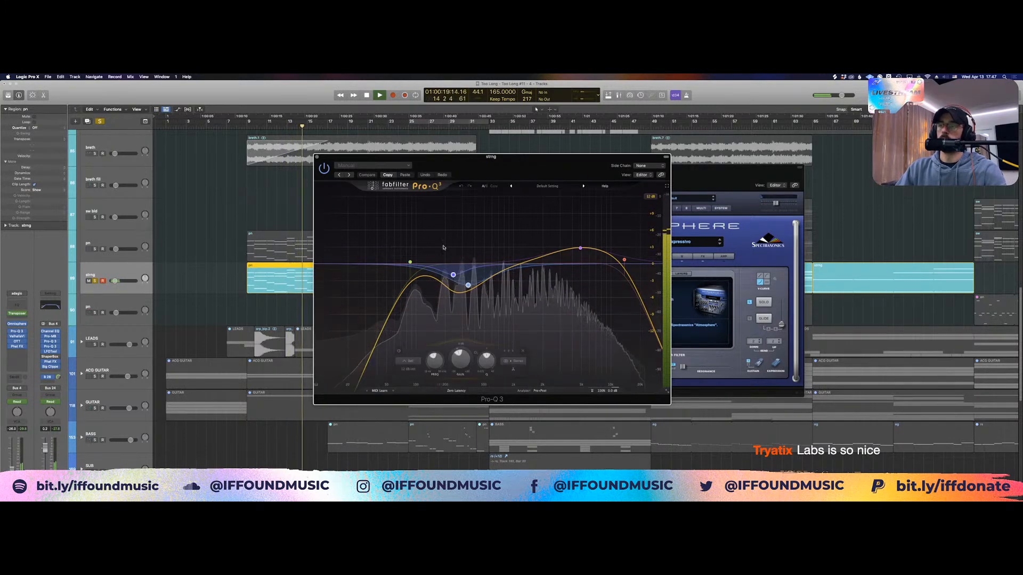
left_click(398, 351)
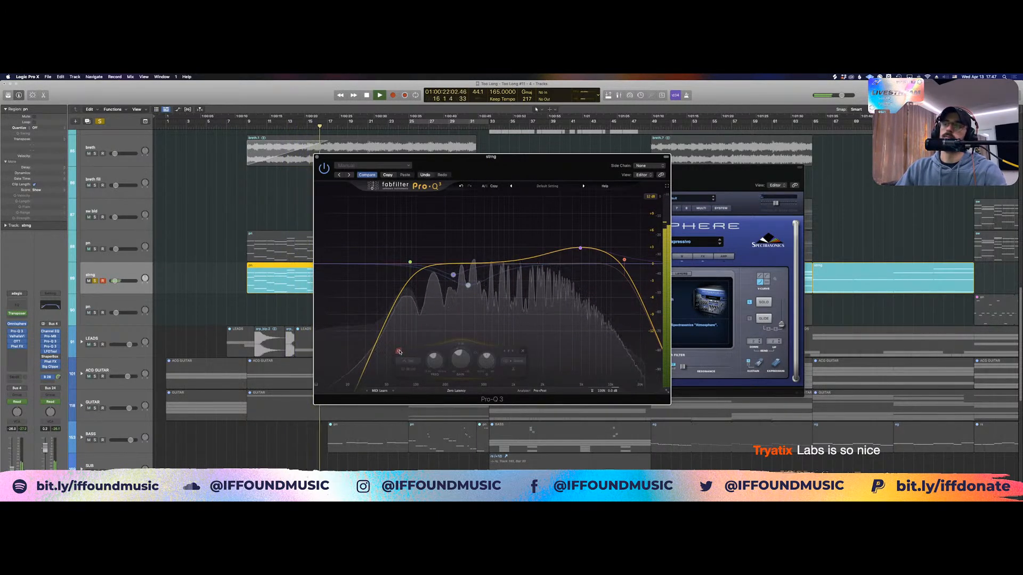
left_click(399, 351)
key("space")
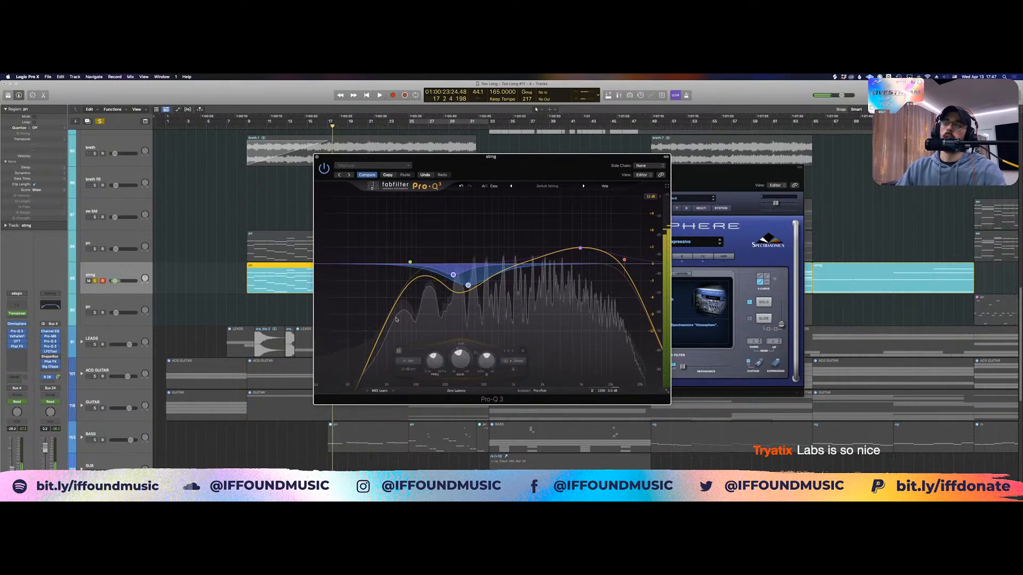
mouse_move(469, 293)
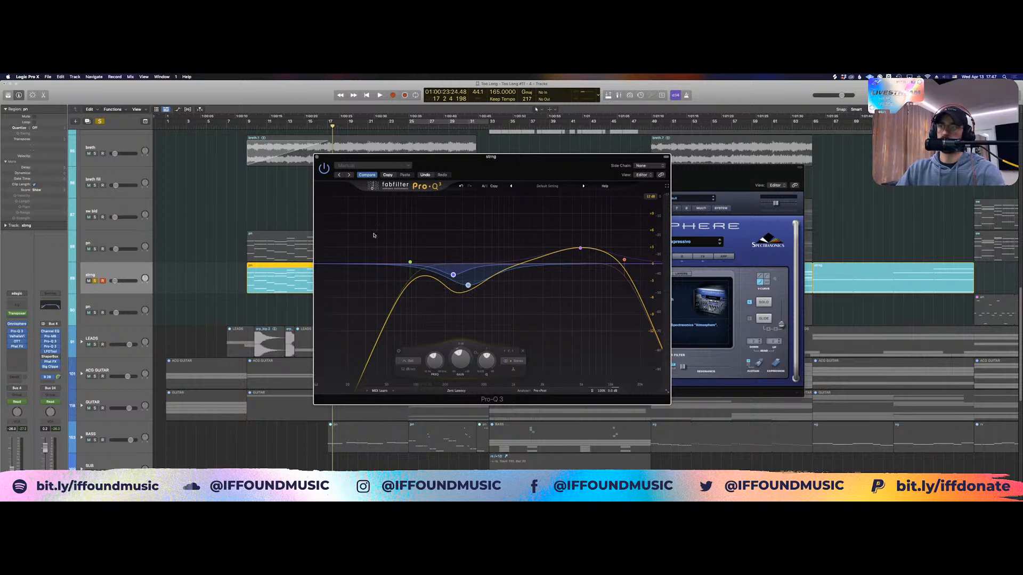
left_click(315, 158)
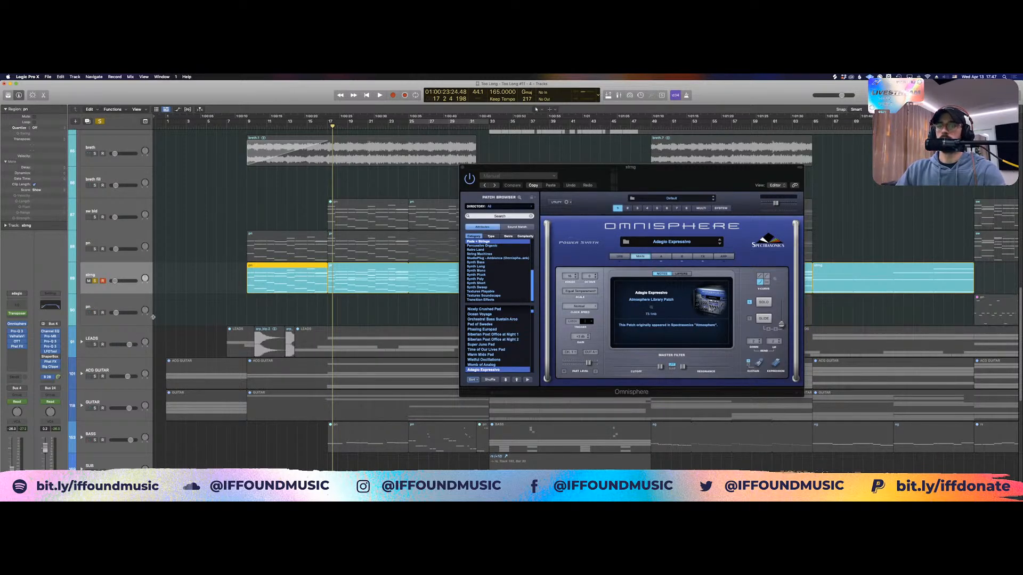
Inspect the strng track's OTT and Phat FX settings, and close all its plug-in windows
left_click(17, 341)
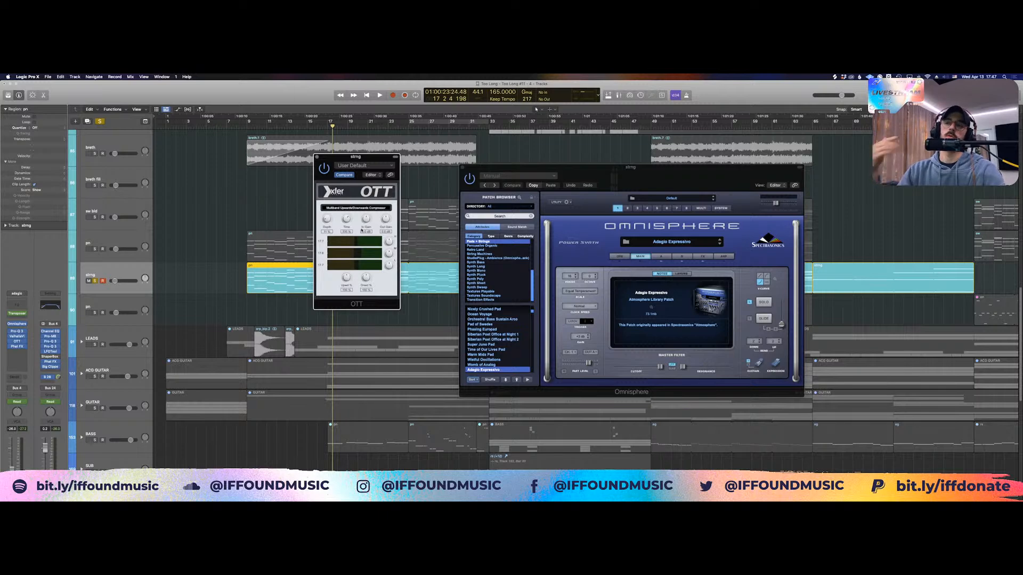
left_click(17, 346)
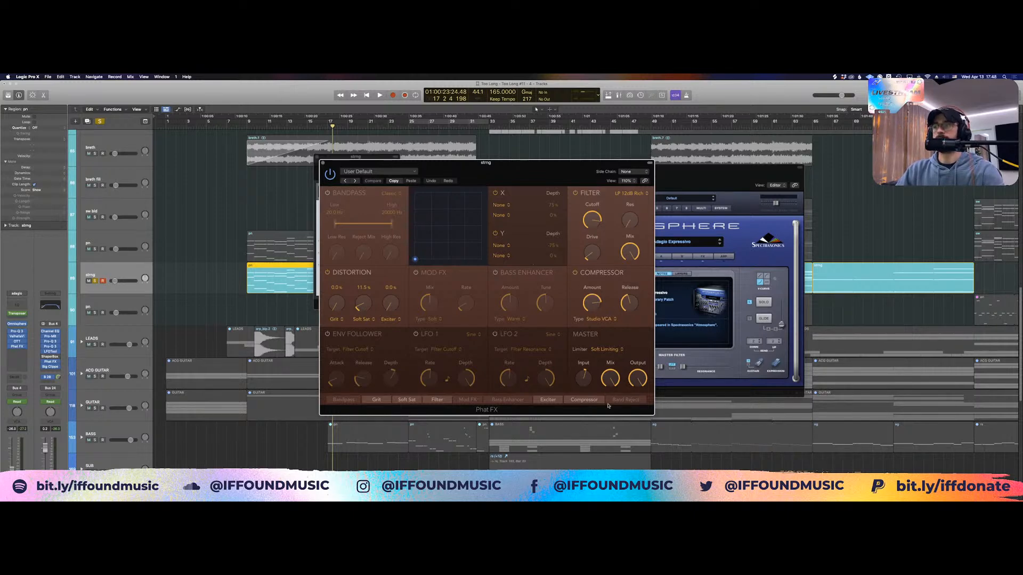
left_click(323, 163)
left_click(318, 157)
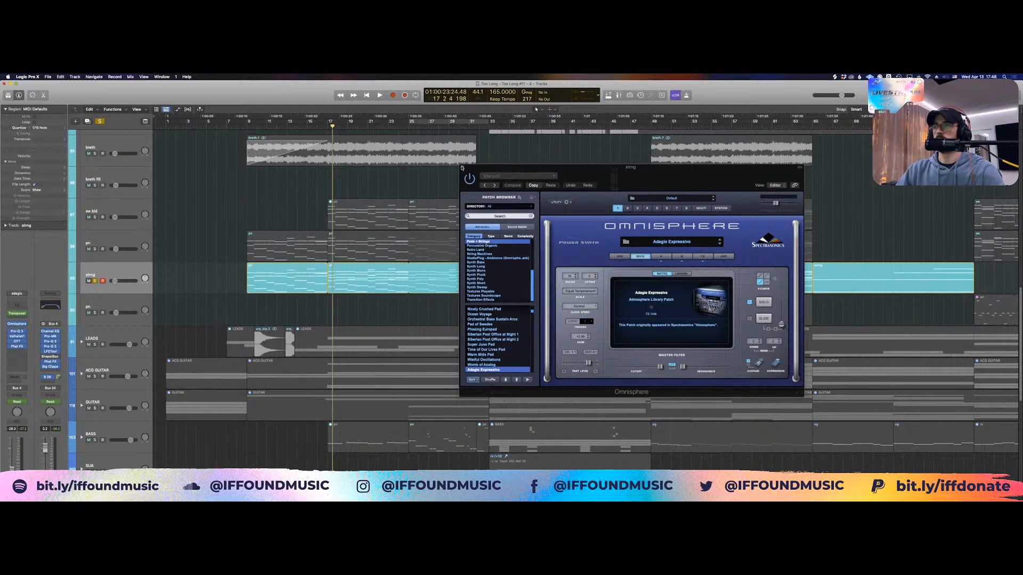
left_click(462, 167)
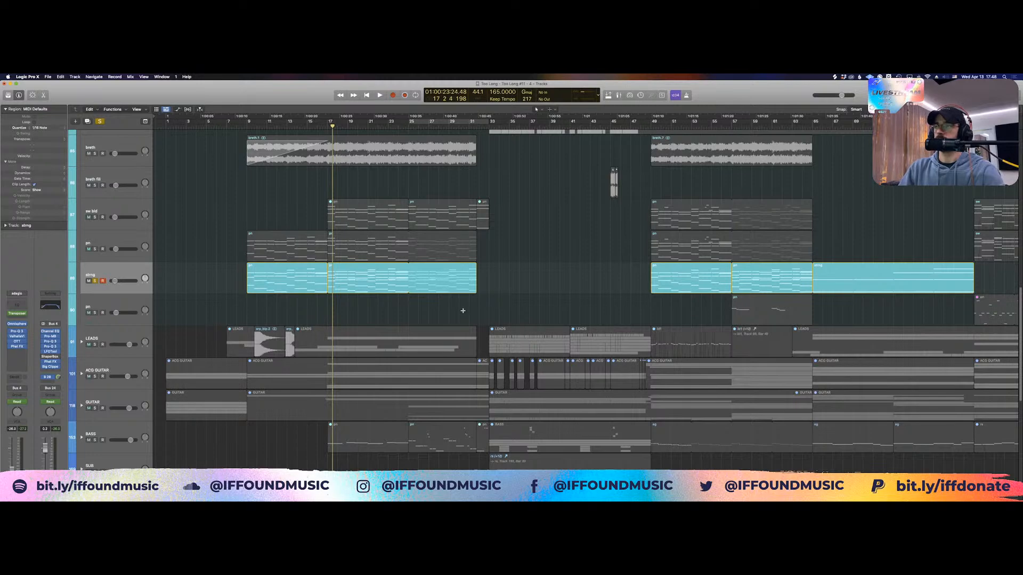
scroll(463, 311, "down", 5)
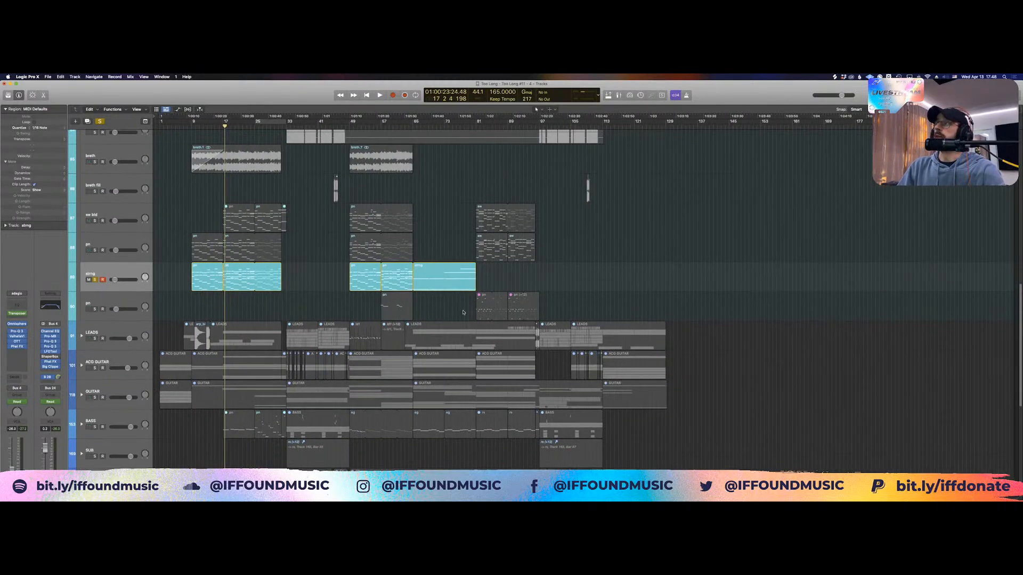
scroll(463, 312, "down", 2)
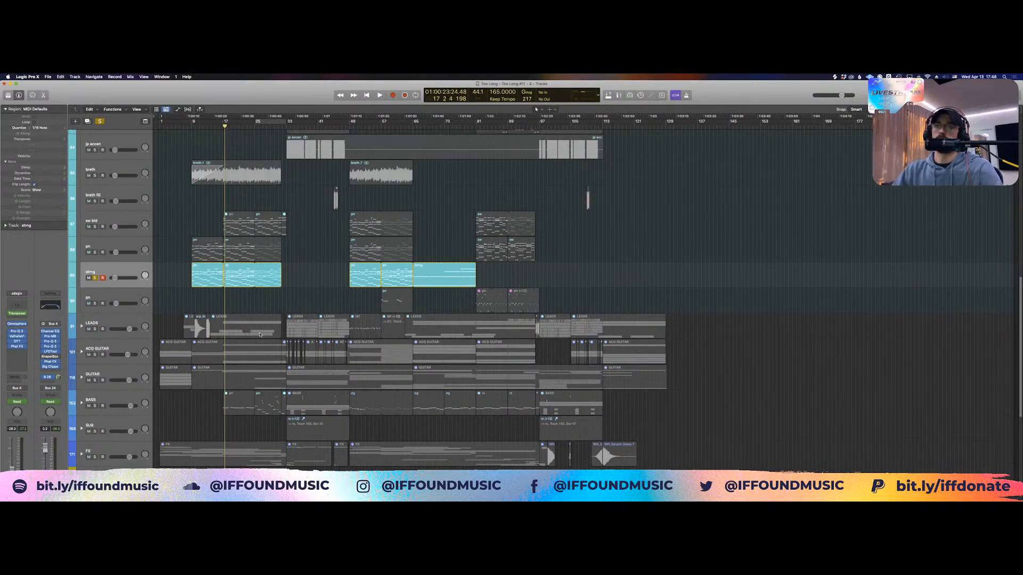
scroll(260, 334, "up", 2)
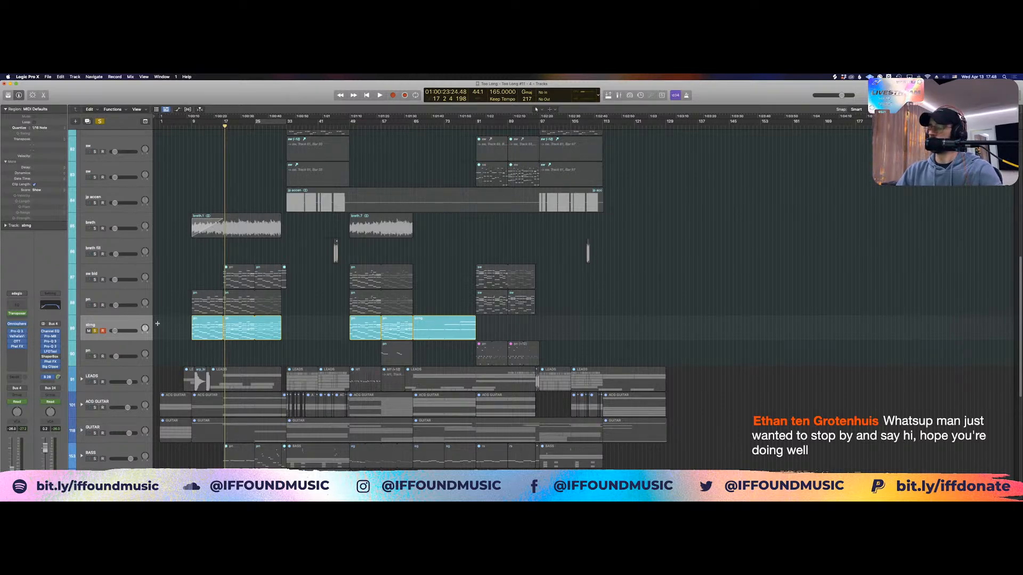
key("super+Up")
key("super+Up")
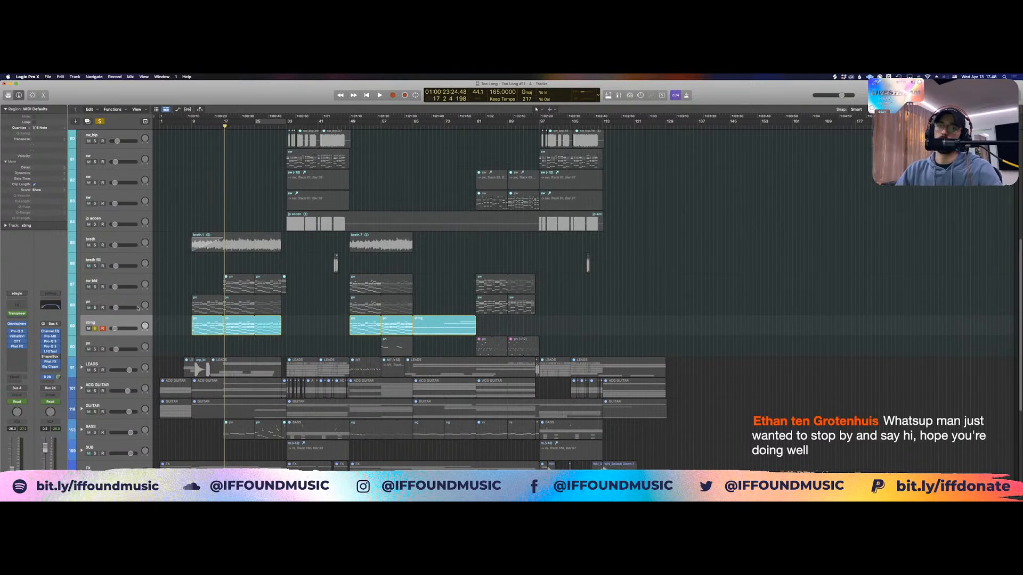
scroll(233, 309, "up", 3)
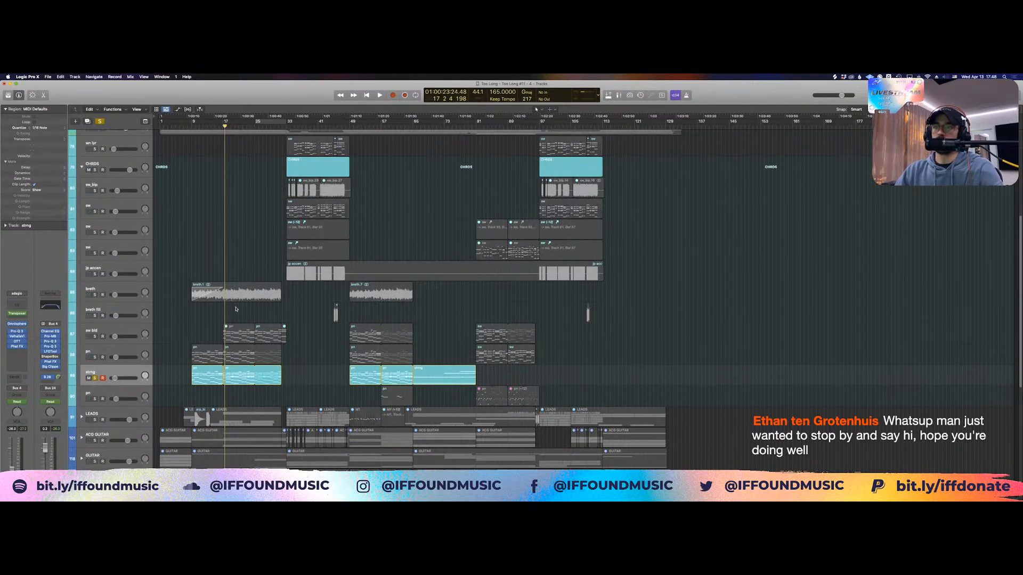
Switch the solo from the strng track to the breth track, and set the playhead to bar 17
scroll(236, 309, "up", 2)
left_click(89, 320)
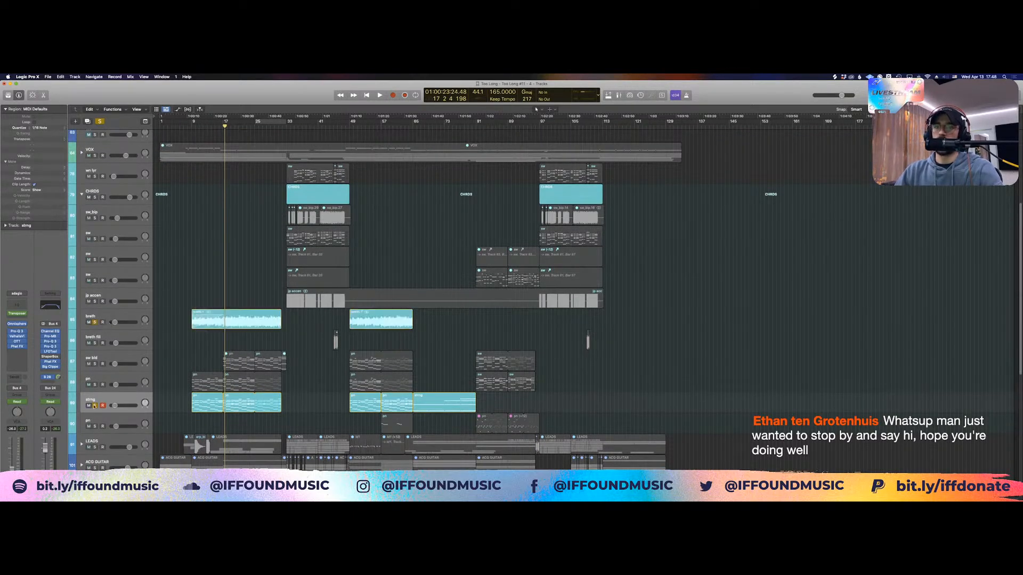
left_click(94, 406)
left_click(193, 301, "shift")
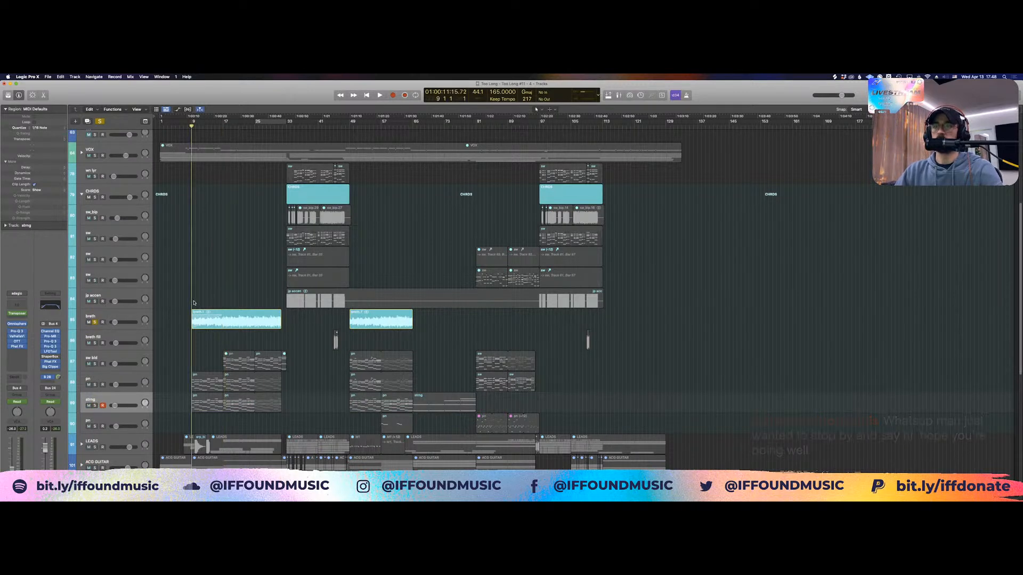
left_click(225, 299, "shift")
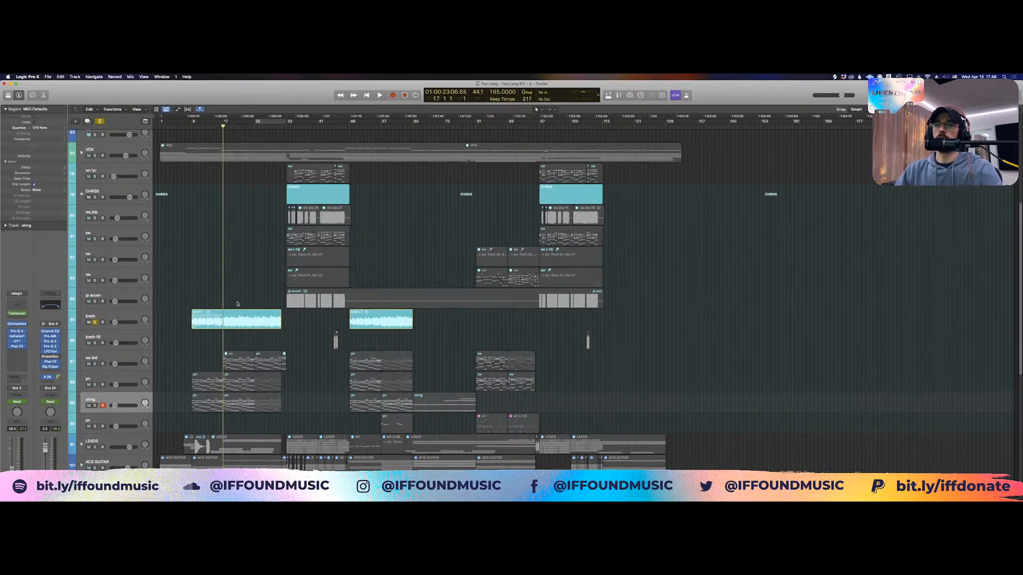
left_click_drag(189, 284, 477, 383)
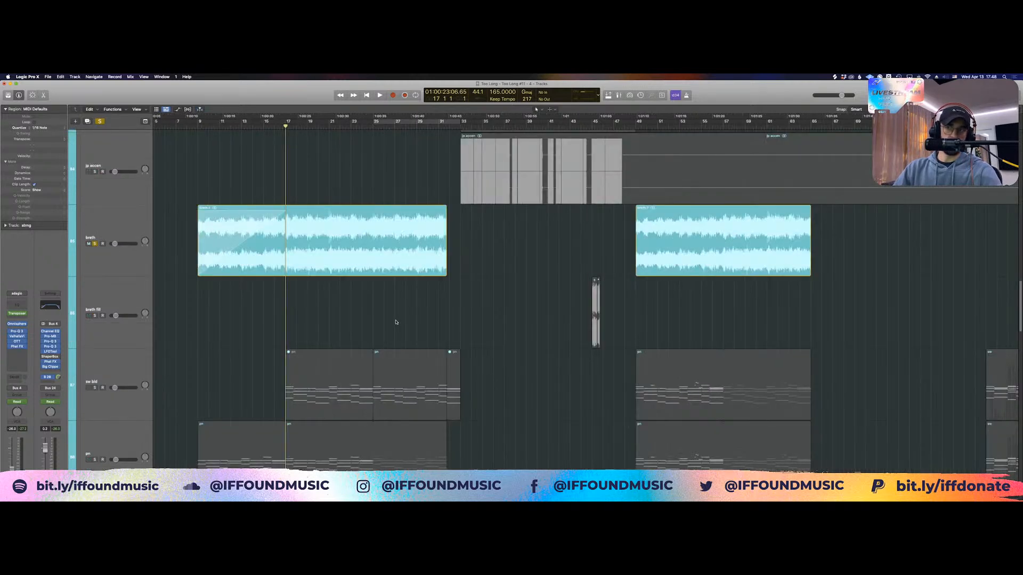
key("super+Up")
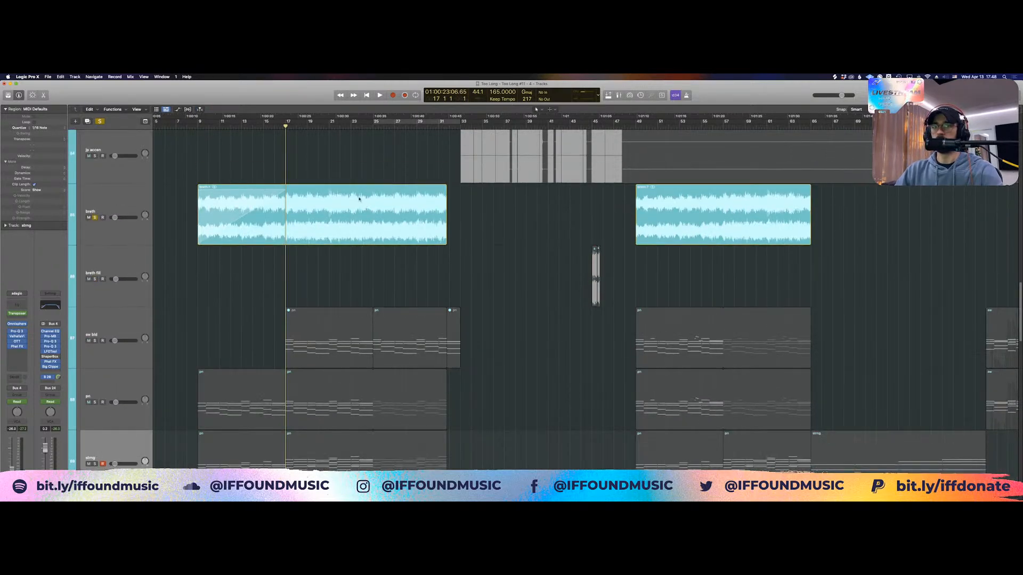
Play the soloed breth track from bar 17 with its Pro-Q 3 and Phat FX open side by side
left_click(309, 229)
scroll(322, 251, "up", 3)
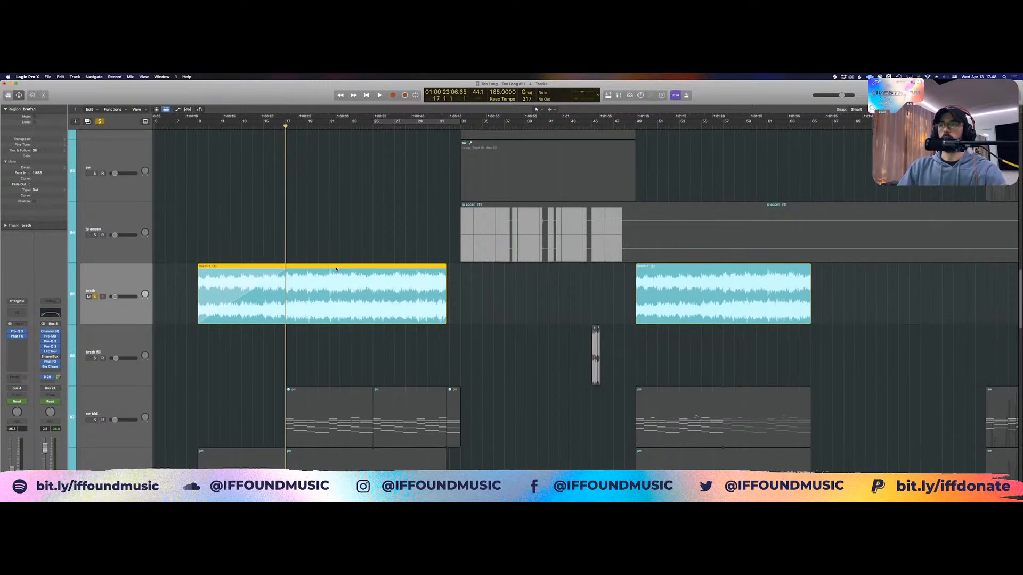
left_click(334, 230)
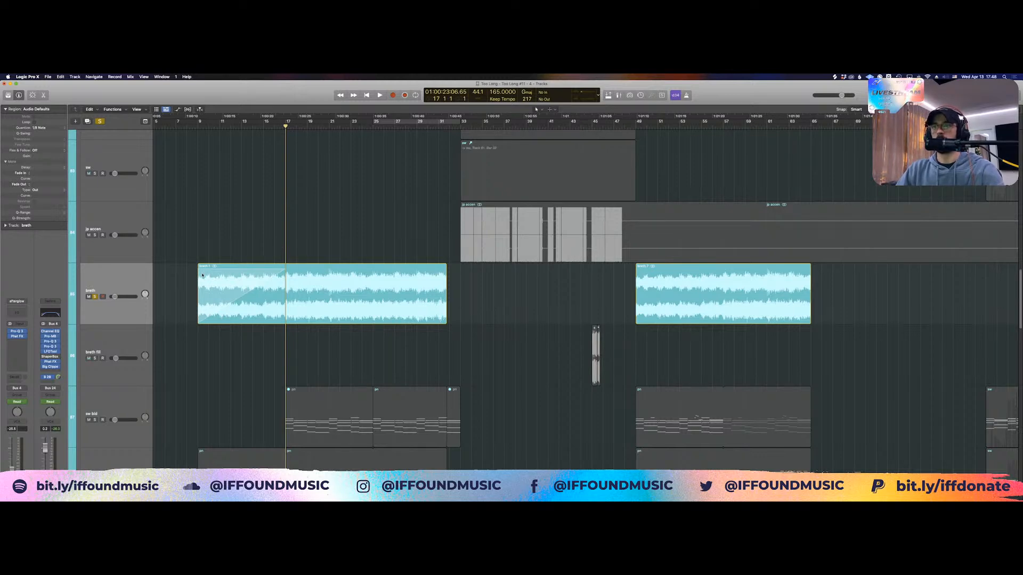
key("space")
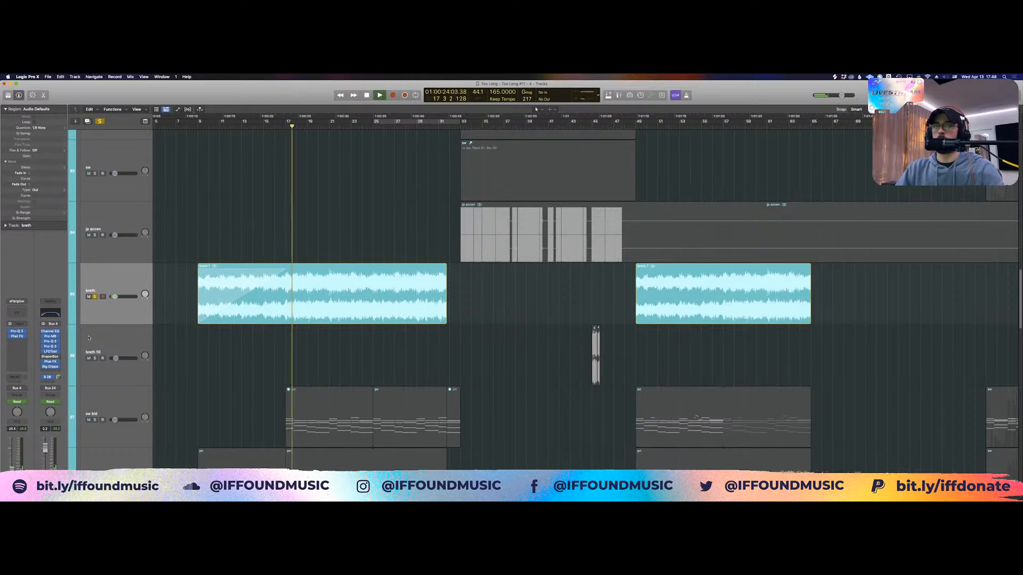
left_click(16, 331)
left_click(16, 337)
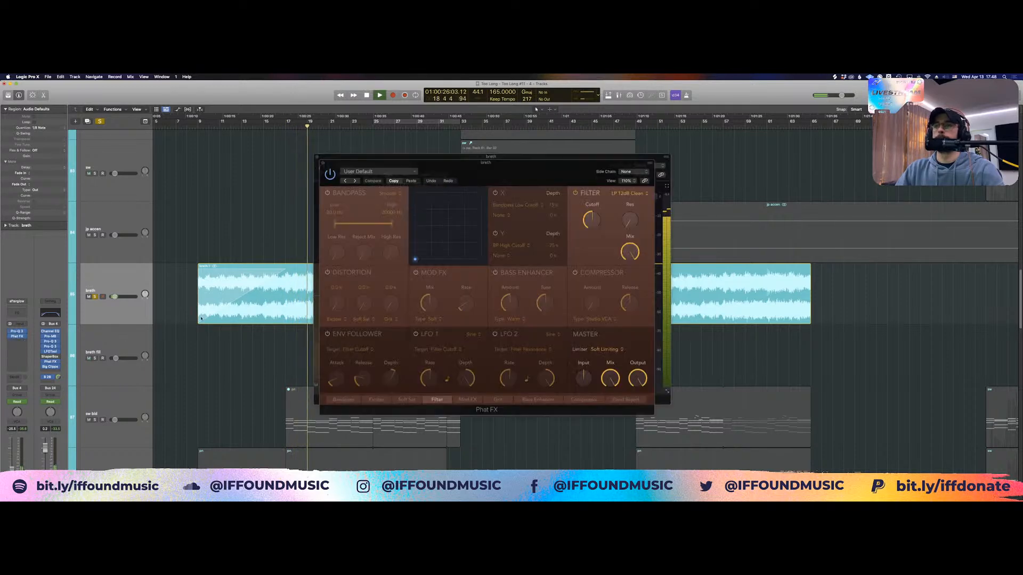
left_click_drag(514, 176, 795, 170)
left_click_drag(550, 172, 504, 219)
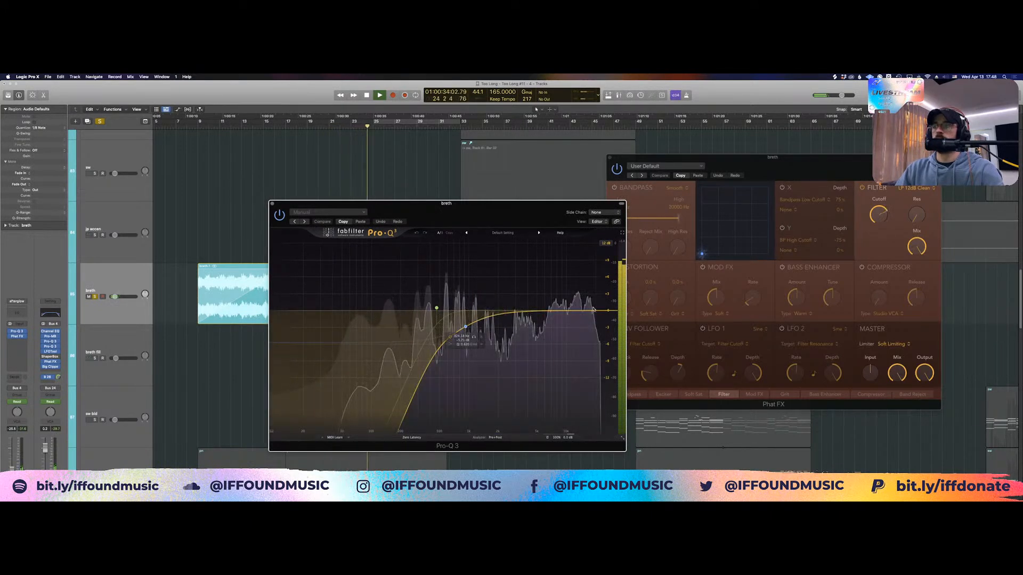
Try a high-shelf boost in the breth track's Pro-Q 3, and stop playback
left_click_drag(559, 311, 542, 267)
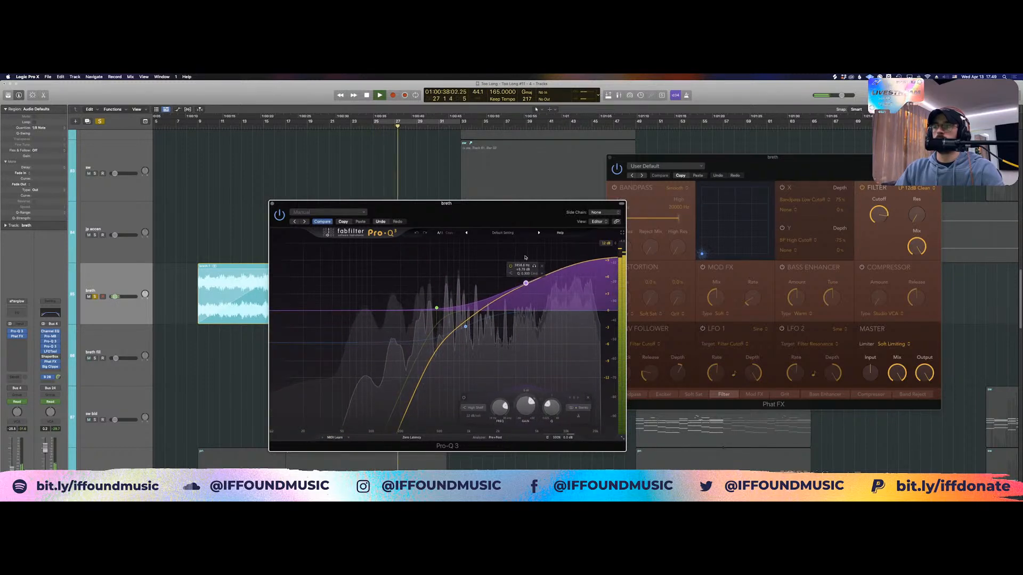
left_click(542, 266)
key("space")
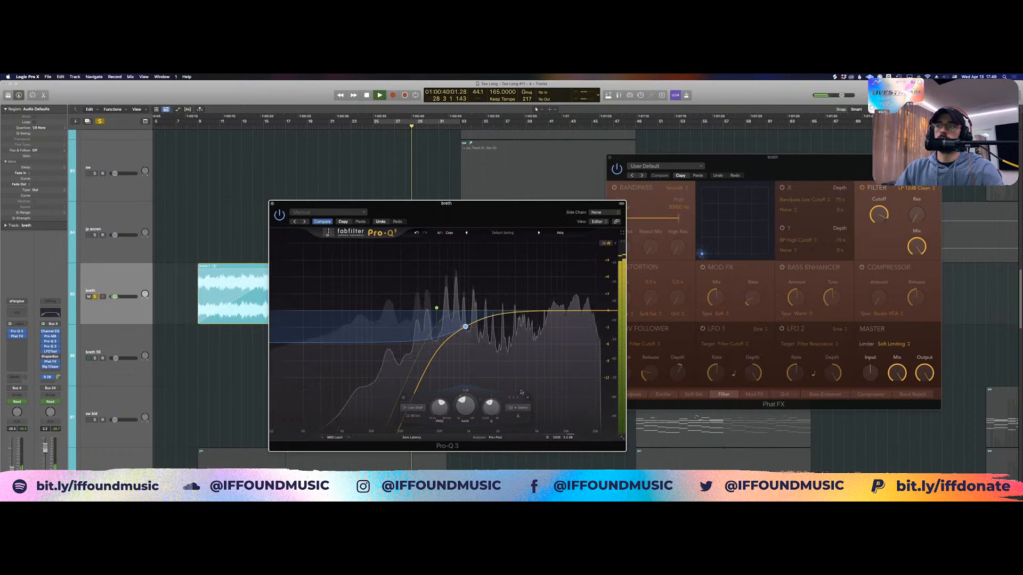
Close the breth track's Pro-Q 3 and Phat FX windows, and unsolo the track
left_click_drag(440, 238, 402, 230)
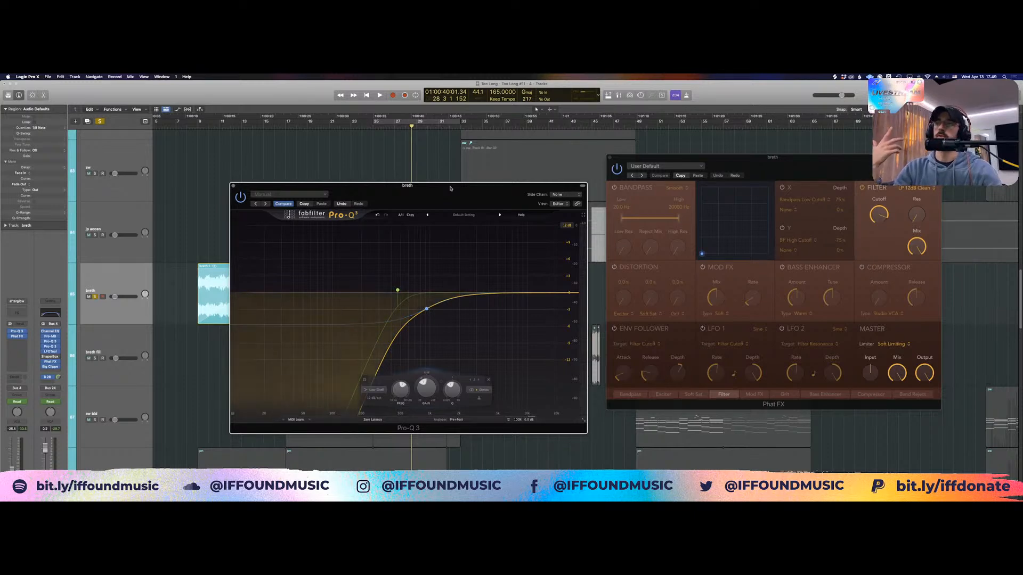
left_click_drag(450, 189, 671, 248)
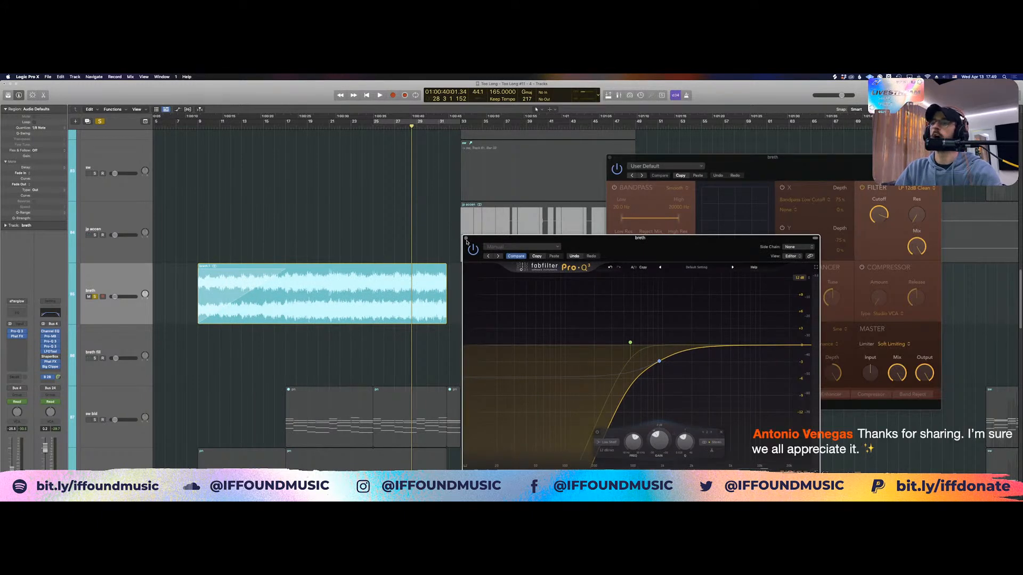
left_click(466, 239)
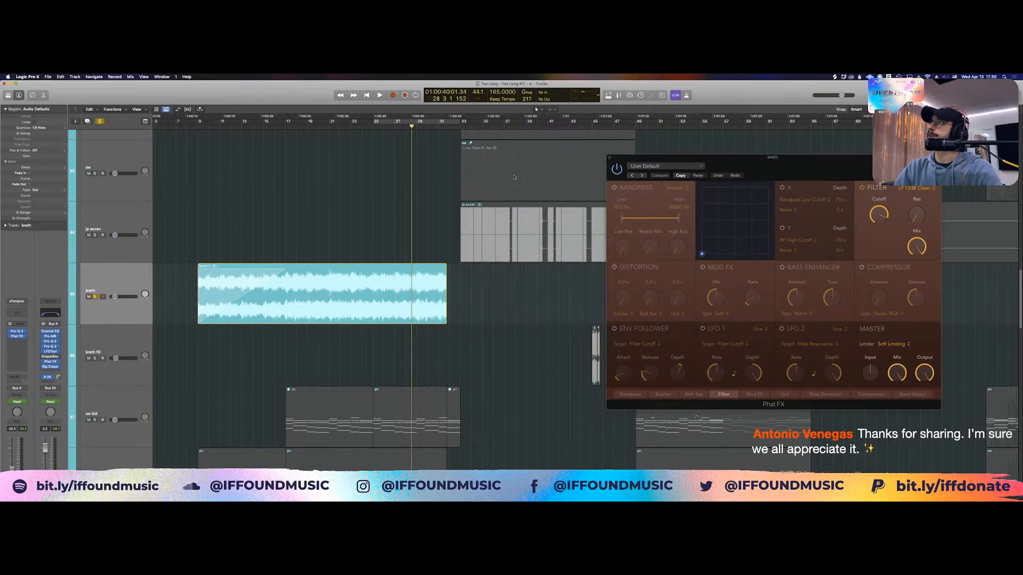
left_click(608, 157)
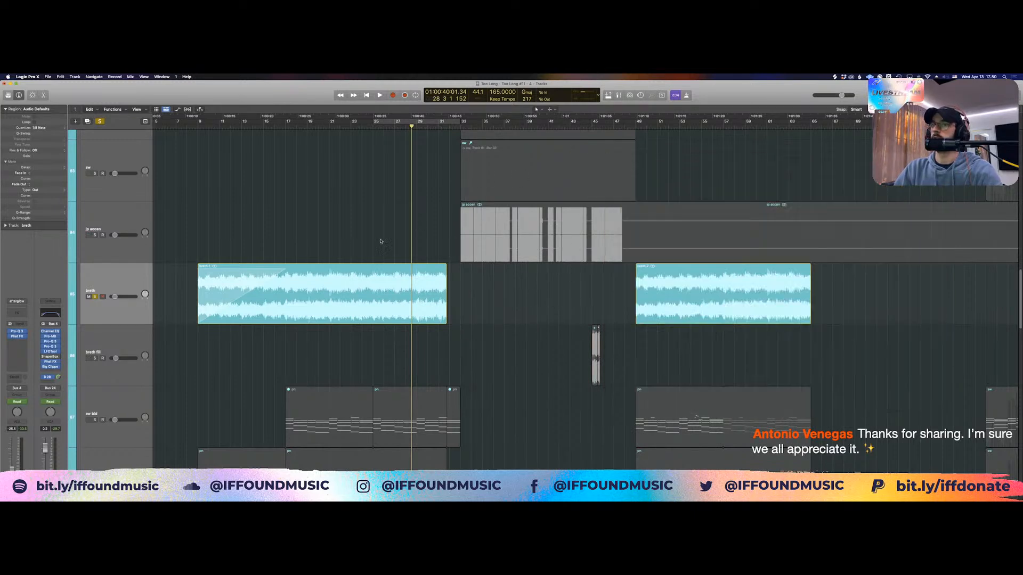
left_click(94, 297)
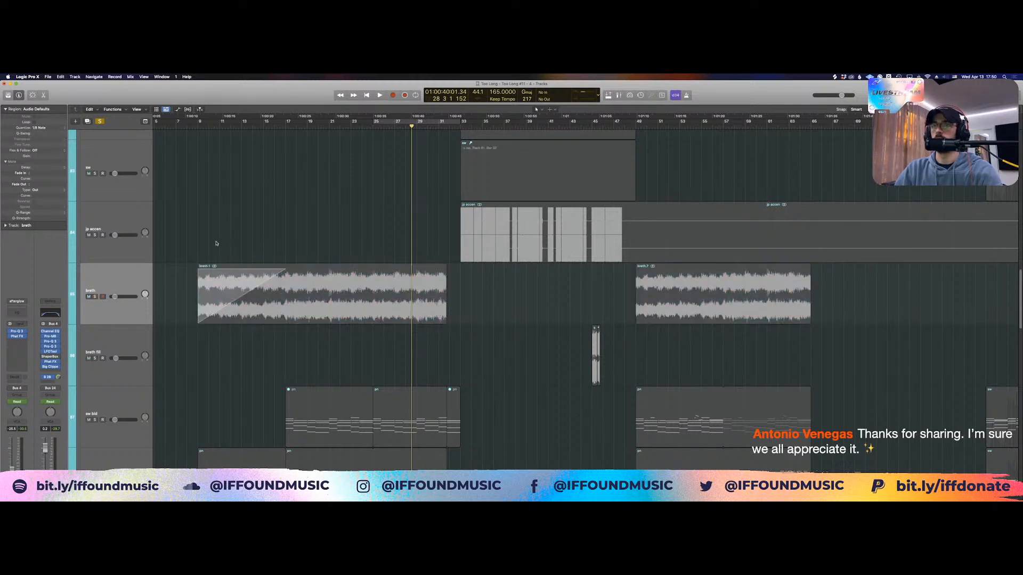
Set the playhead to bar 33, where the CHRDS regions begin
key("super+Up")
key("super+Up")
key("super+Up")
key("super+Up")
key("super+Up")
key("super+Up")
key("super+Up")
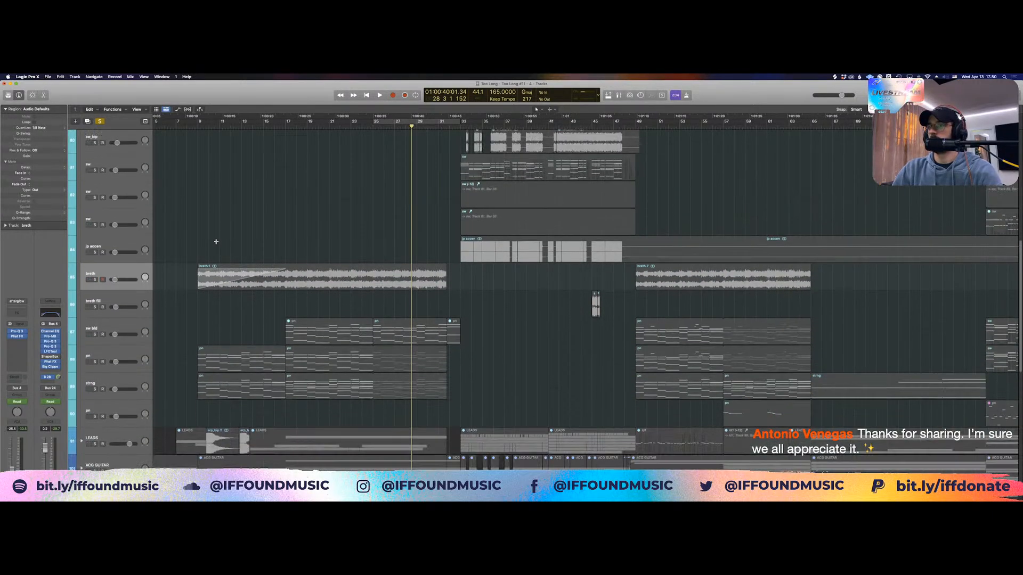
scroll(304, 224, "up", 2)
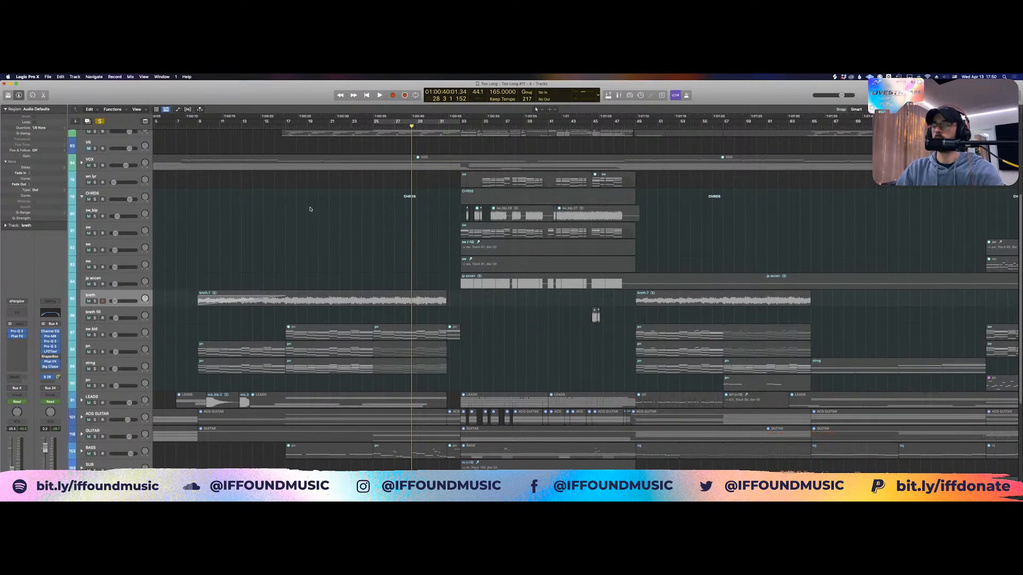
scroll(440, 135, "up", 3)
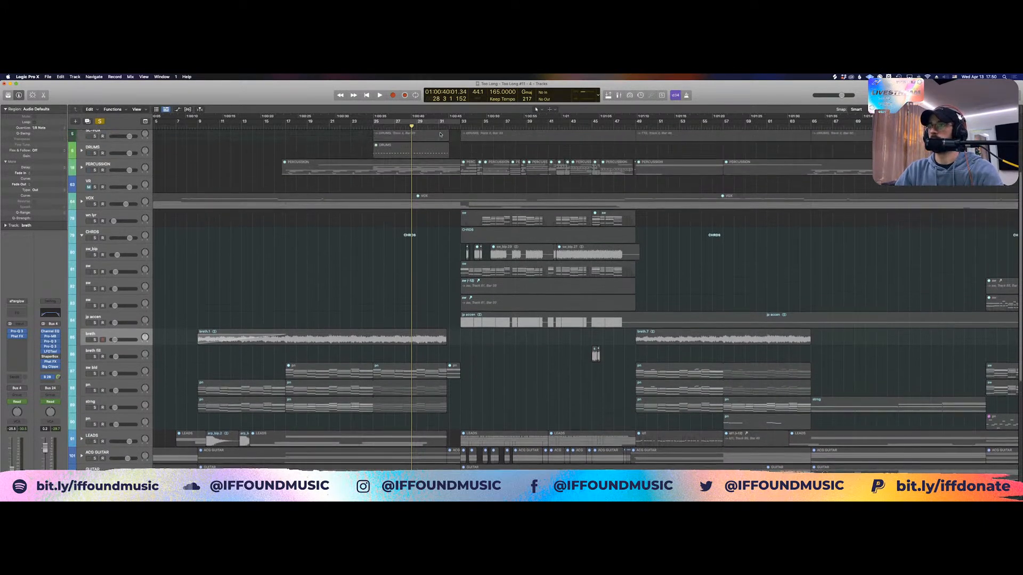
left_click_drag(447, 125, 460, 126)
Solo the whole CHRDS stack, and bring its layers from bar 33 into close view
scroll(321, 306, "down", 1)
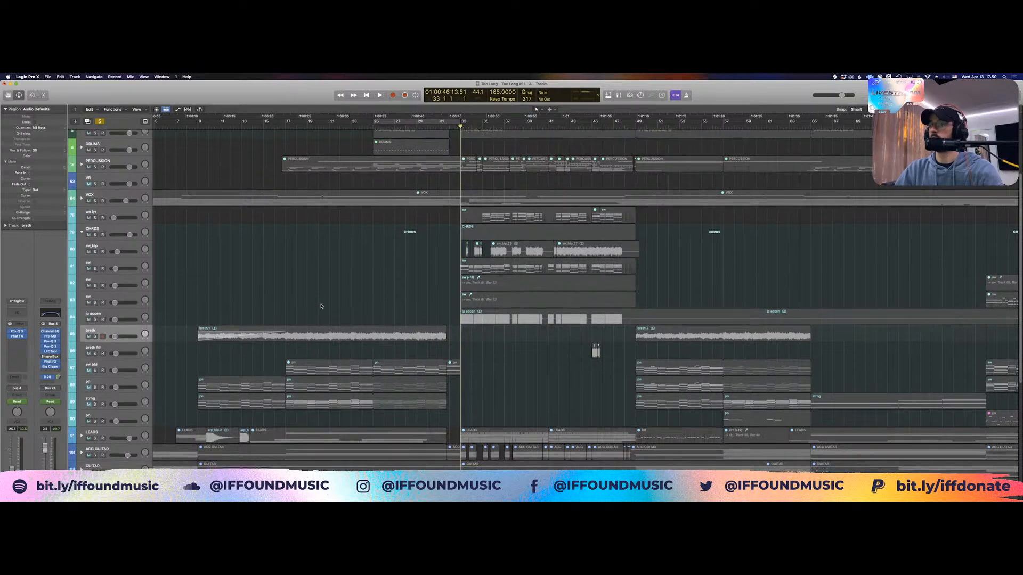
key("super+Up")
key("super+Up")
key("super+Up")
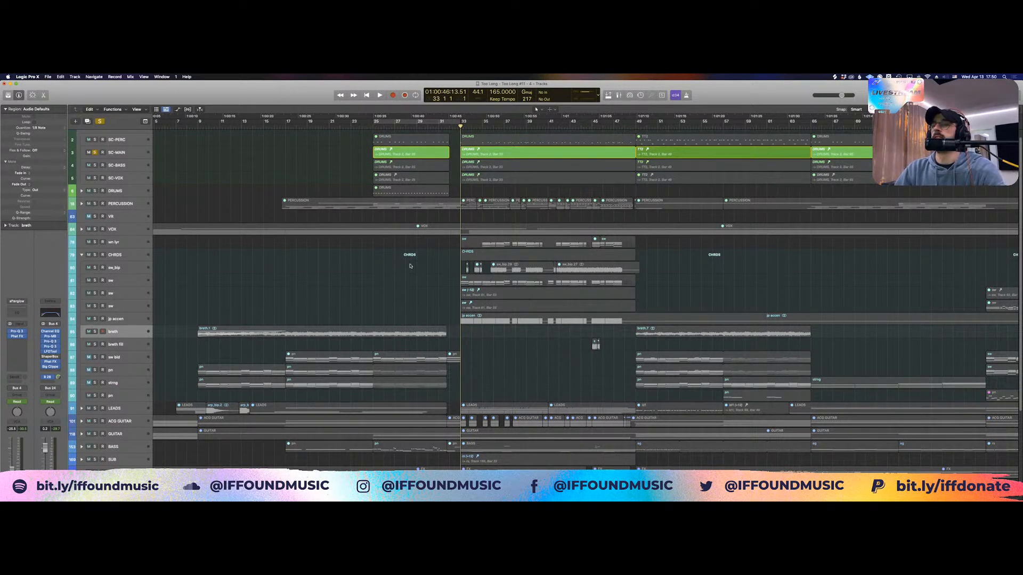
left_click(95, 254)
left_click_drag(360, 259, 586, 320)
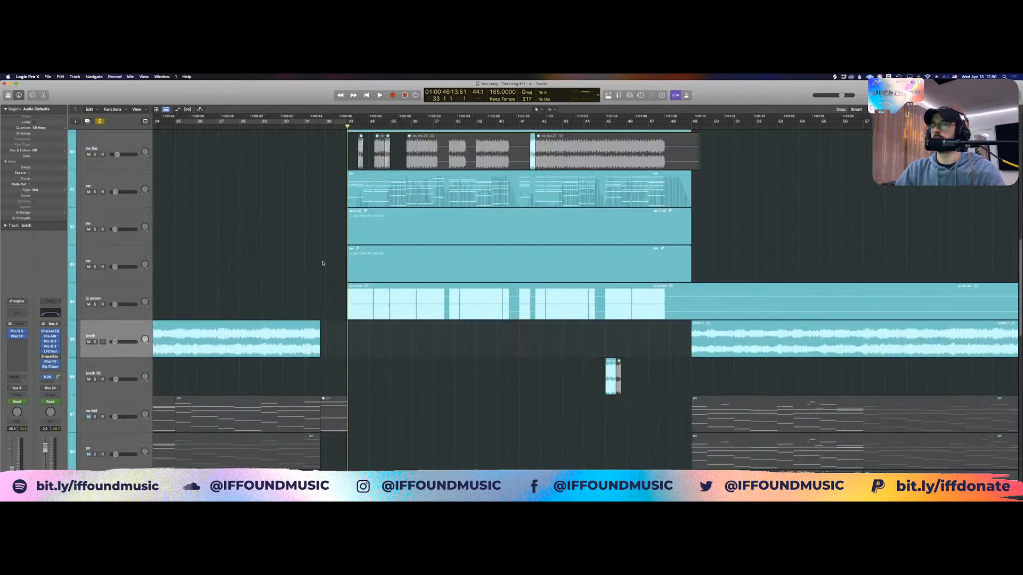
key("super+Up")
key("super+Up")
scroll(323, 263, "up", 3)
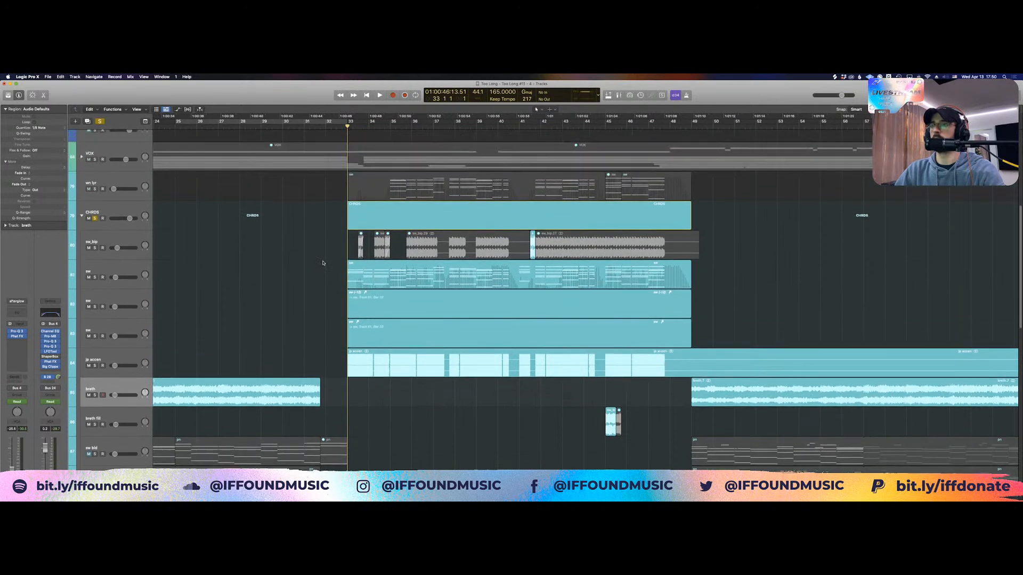
Select and solo the sw track directly below sw_bip in the CHRDS stack
left_click(98, 267)
left_click(324, 290)
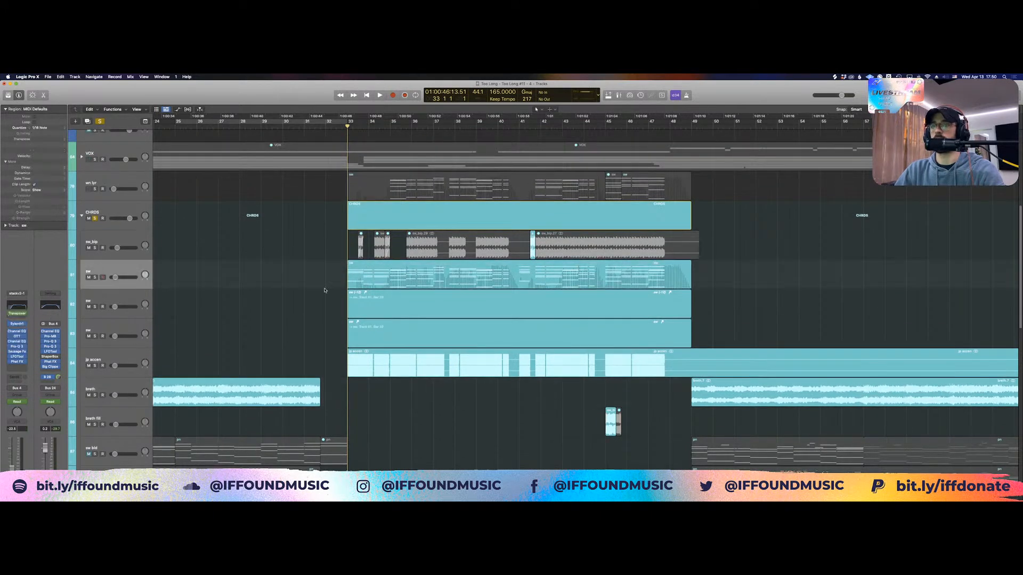
left_click_drag(247, 228, 711, 404)
key("super+Left")
key("super+Left")
key("super+Left")
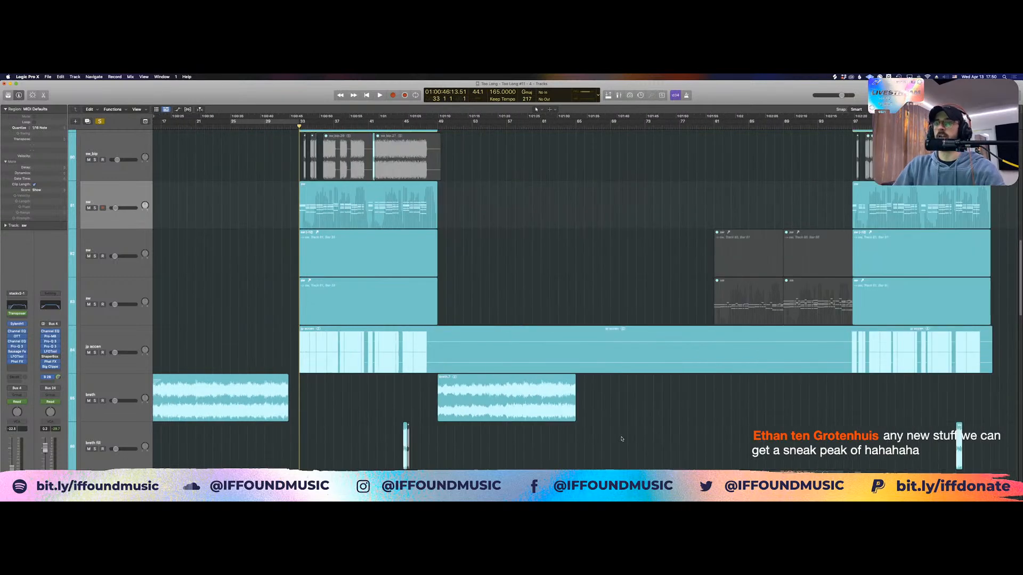
scroll(621, 438, "left", 5)
scroll(487, 326, "down", 2)
scroll(424, 271, "up", 2)
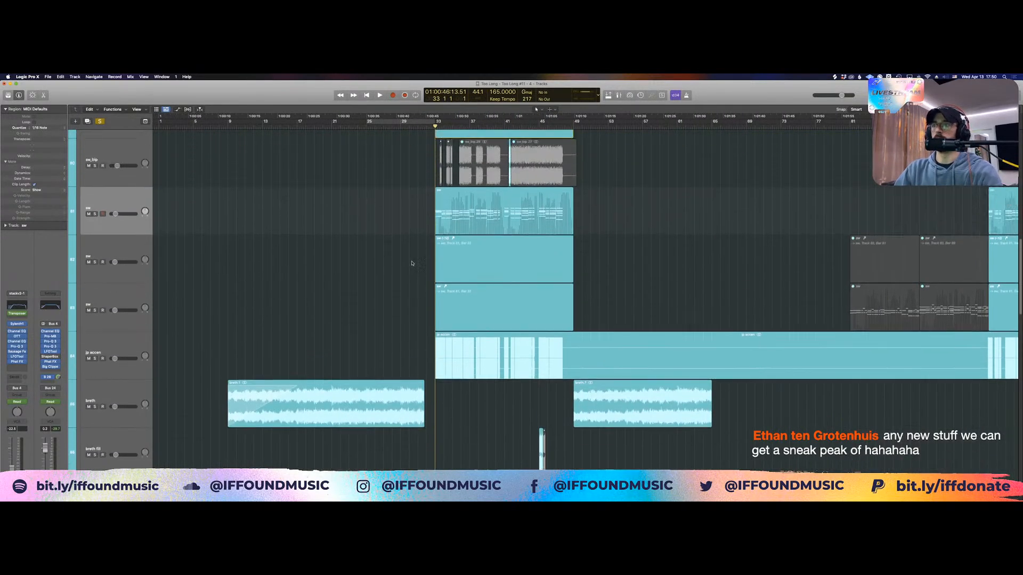
left_click(94, 215)
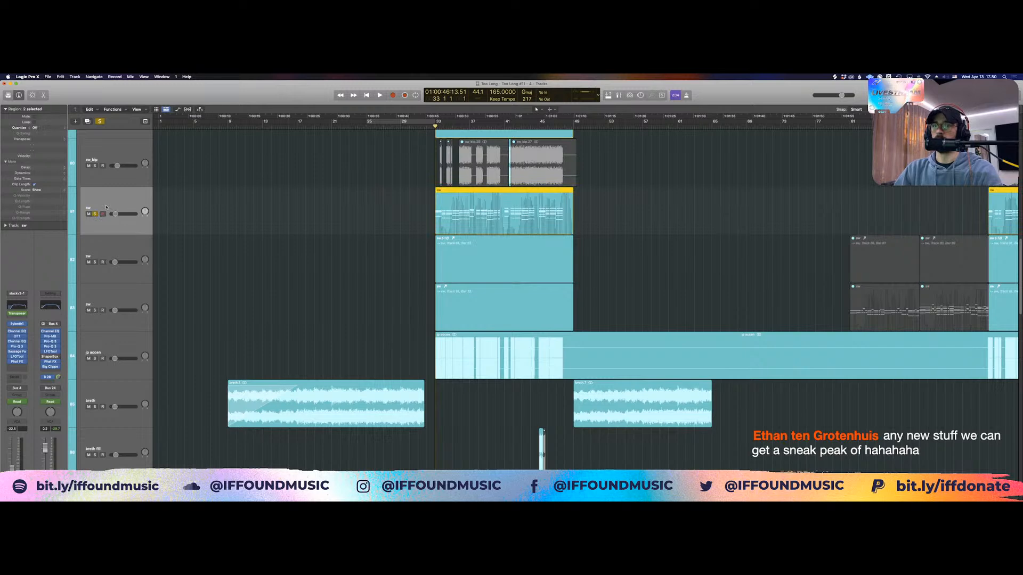
Examine the notes of the soloed sw track's region at bar 33 in the Piano Roll, and close the editor
left_click(447, 216)
scroll(426, 219, "down", 6)
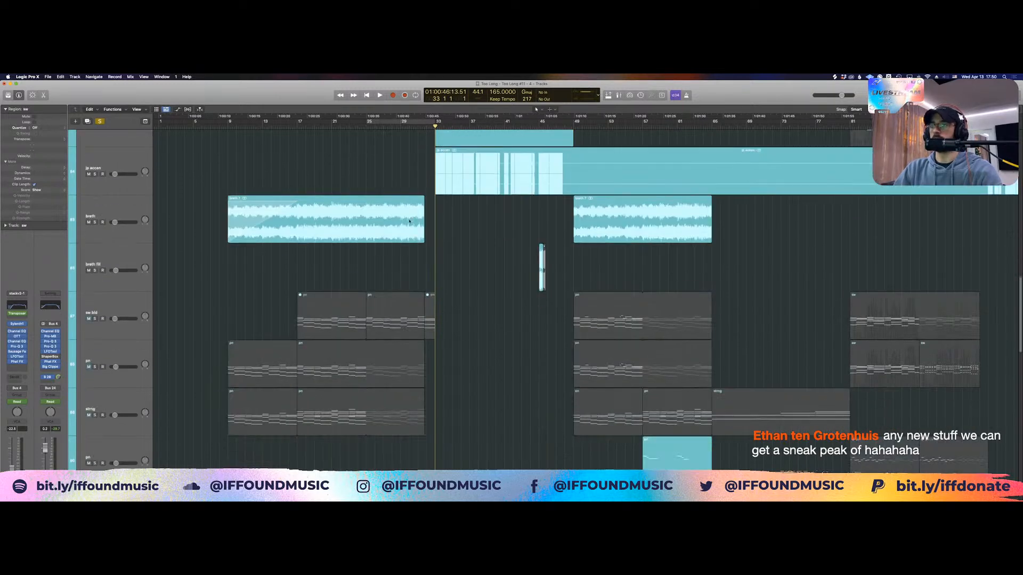
scroll(415, 220, "up", 5)
scroll(409, 222, "up", 1)
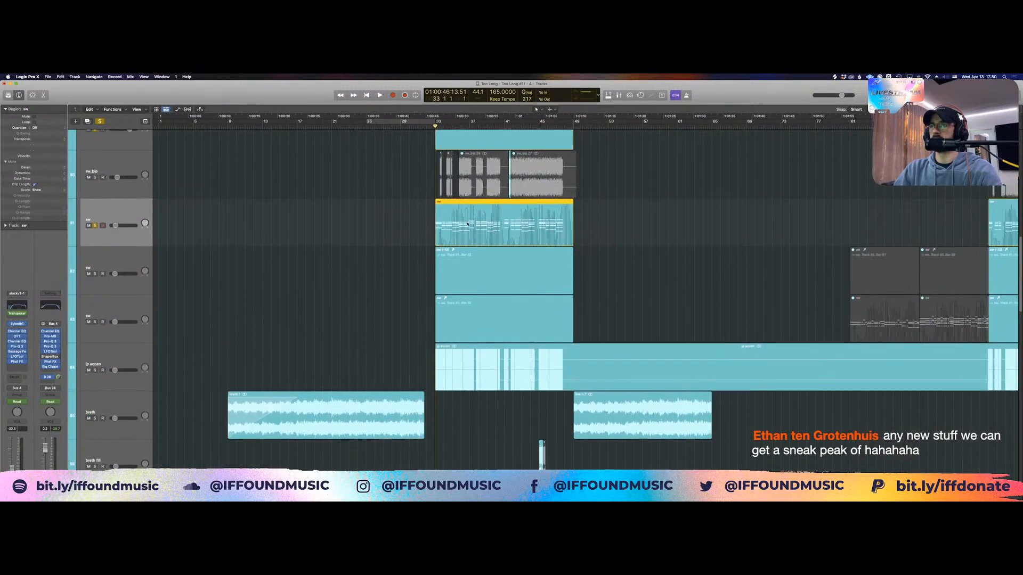
double_click(468, 224)
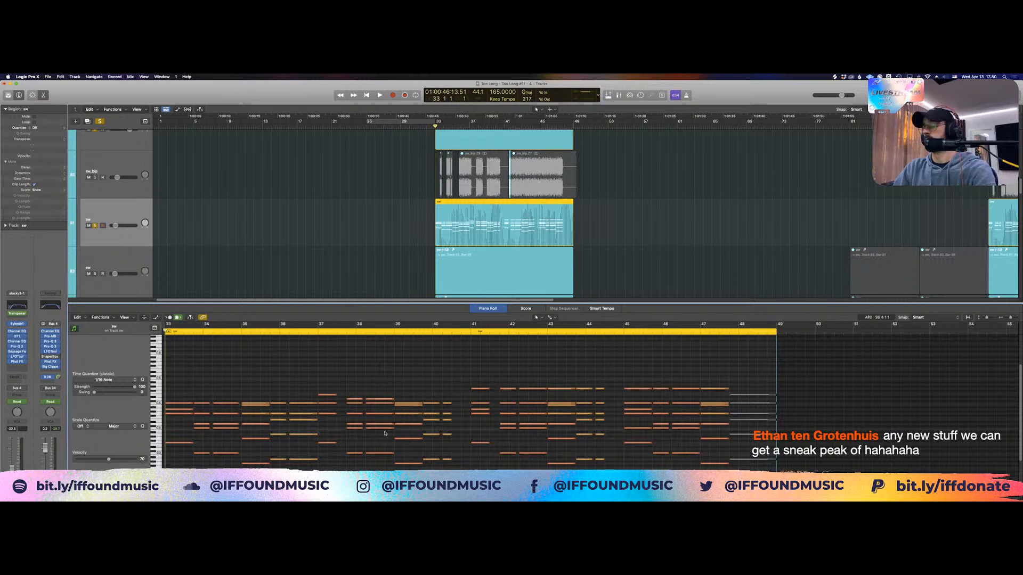
key("e")
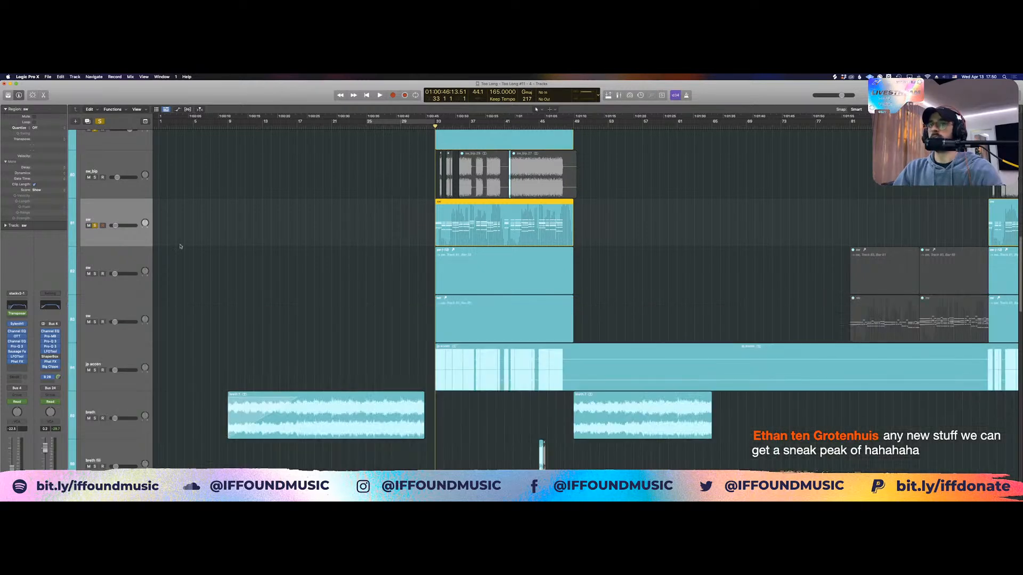
Unsolo the CHRDS stack to leave only the sw track soloed, and play it from bar 33
scroll(208, 249, "up", 2)
left_click(94, 179)
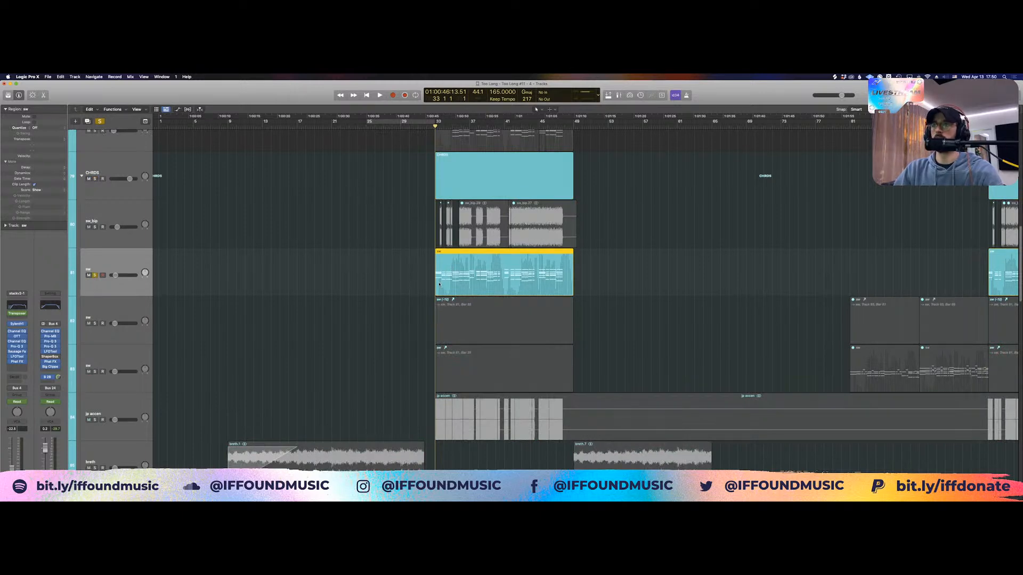
key("space")
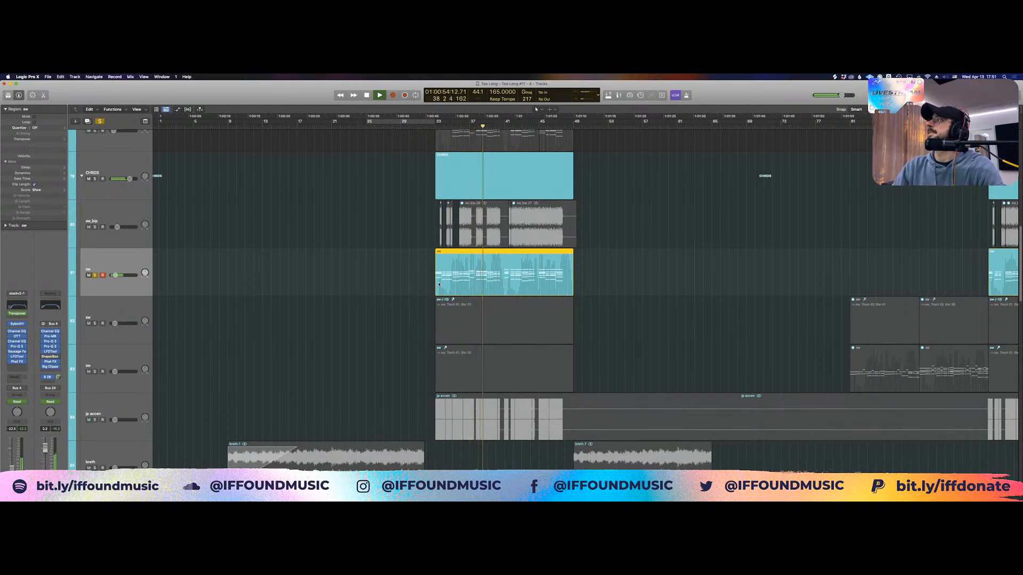
left_click(410, 277)
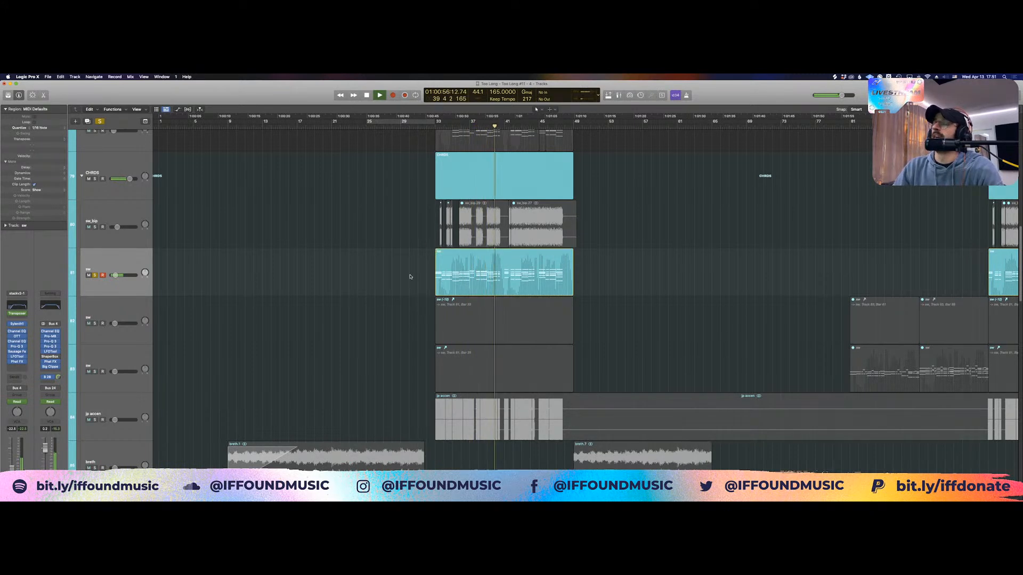
Stop playback, bring the soloed sw region at bar 33 into close view, and open the track's Sylenth1 instrument beside its notes
key("space")
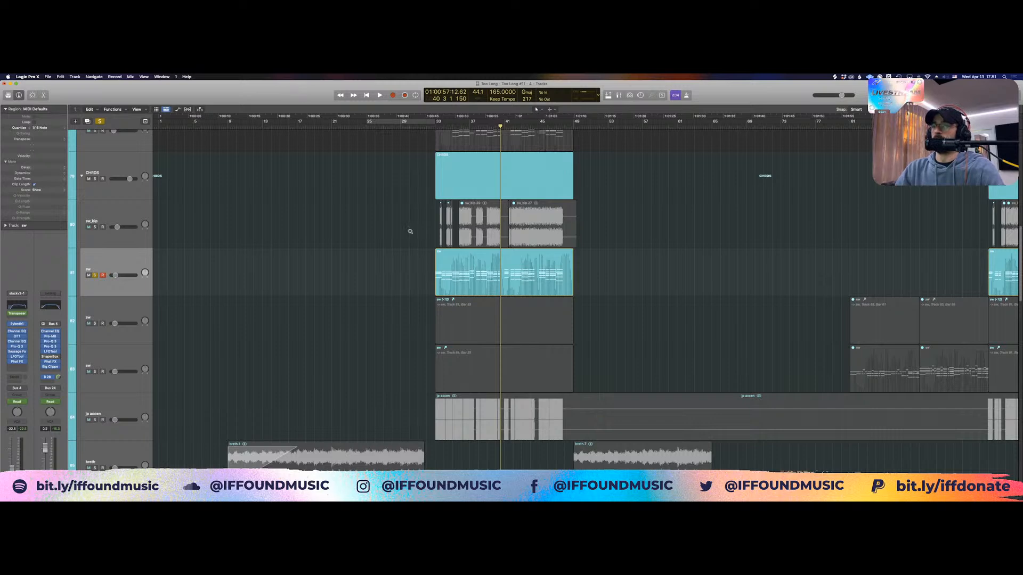
left_click_drag(411, 228, 663, 376)
left_click(368, 262)
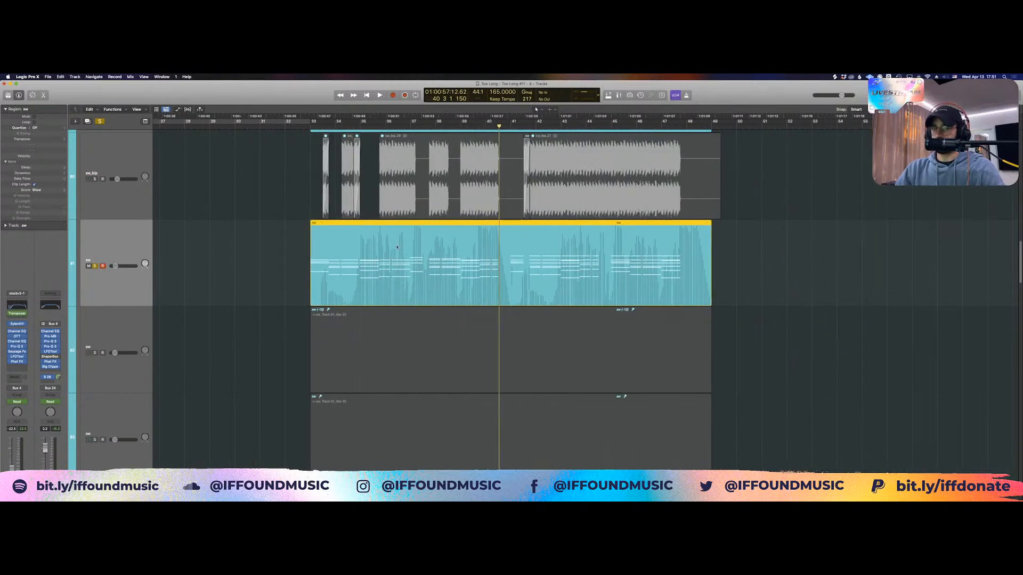
left_click(295, 271)
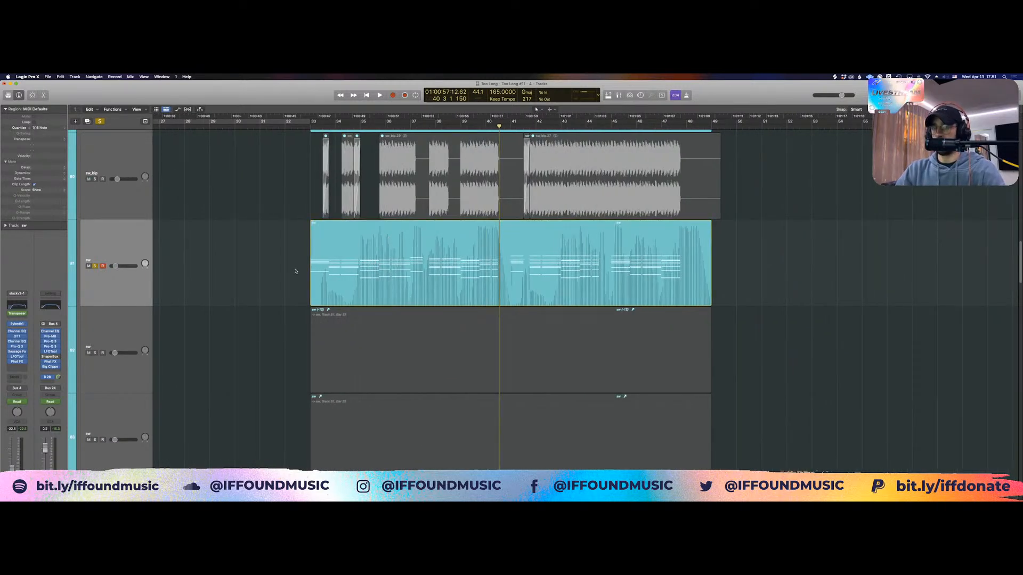
left_click(25, 323)
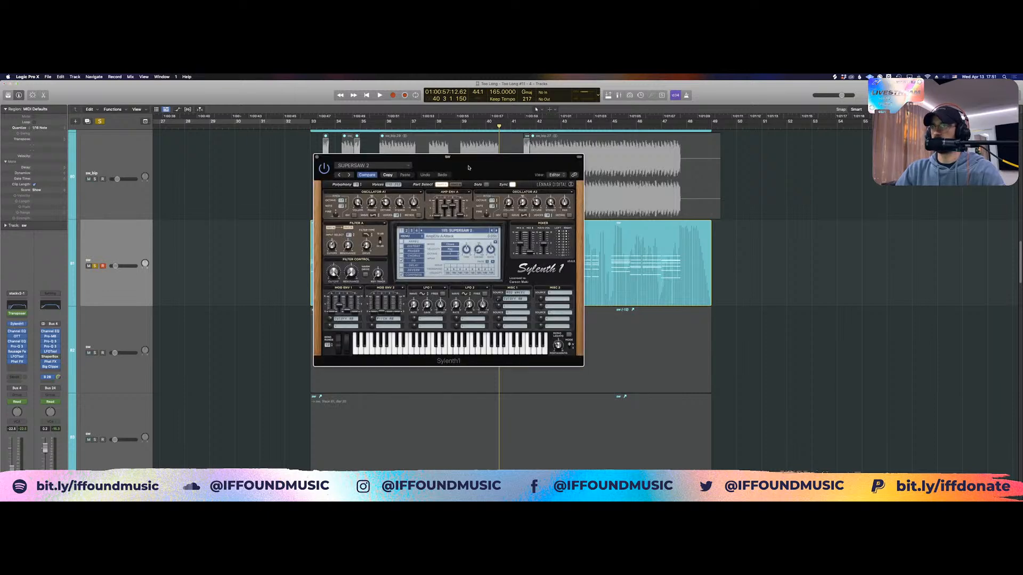
left_click_drag(452, 171, 526, 184)
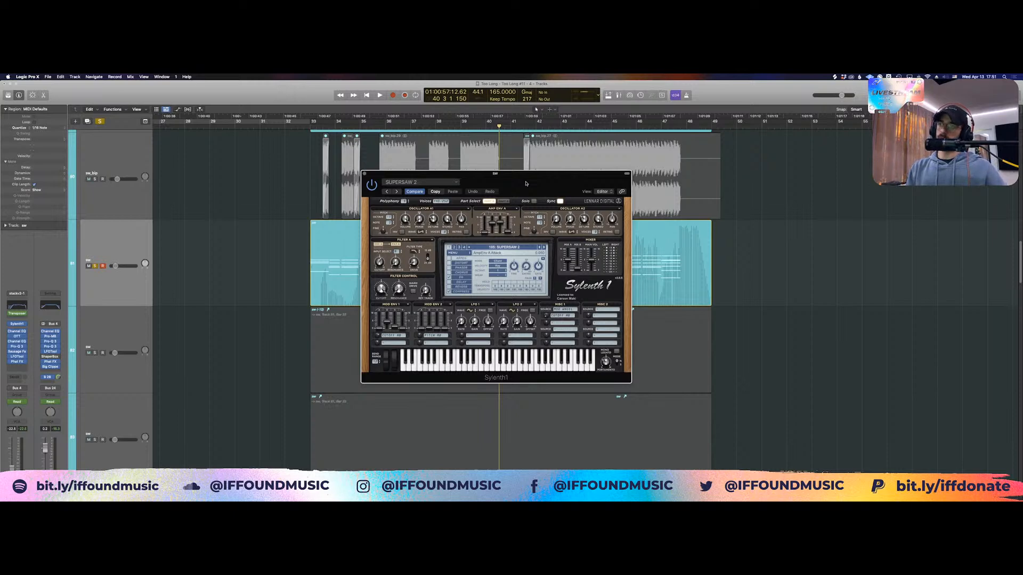
left_click_drag(515, 195, 421, 243)
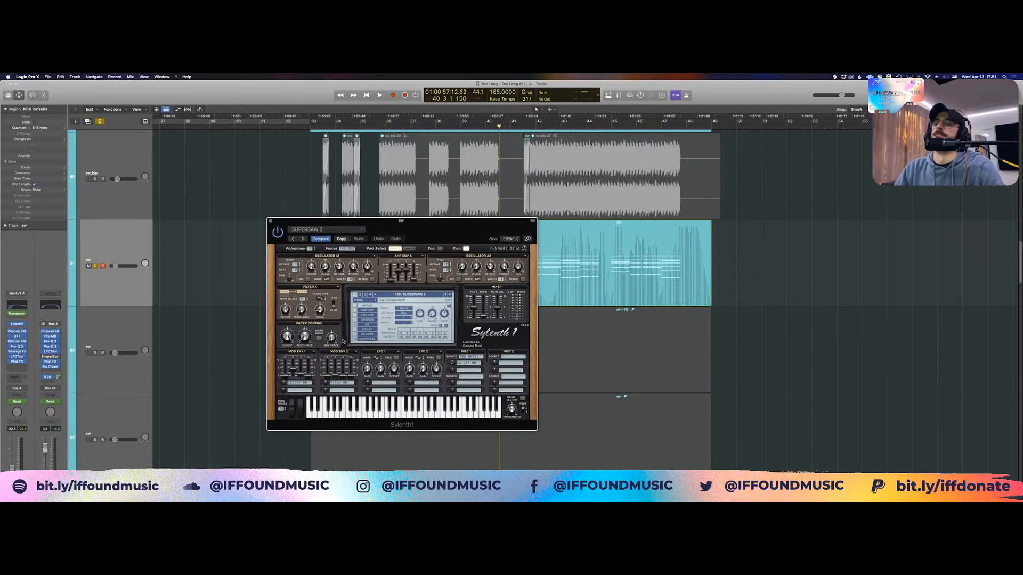
left_click_drag(434, 238, 599, 226)
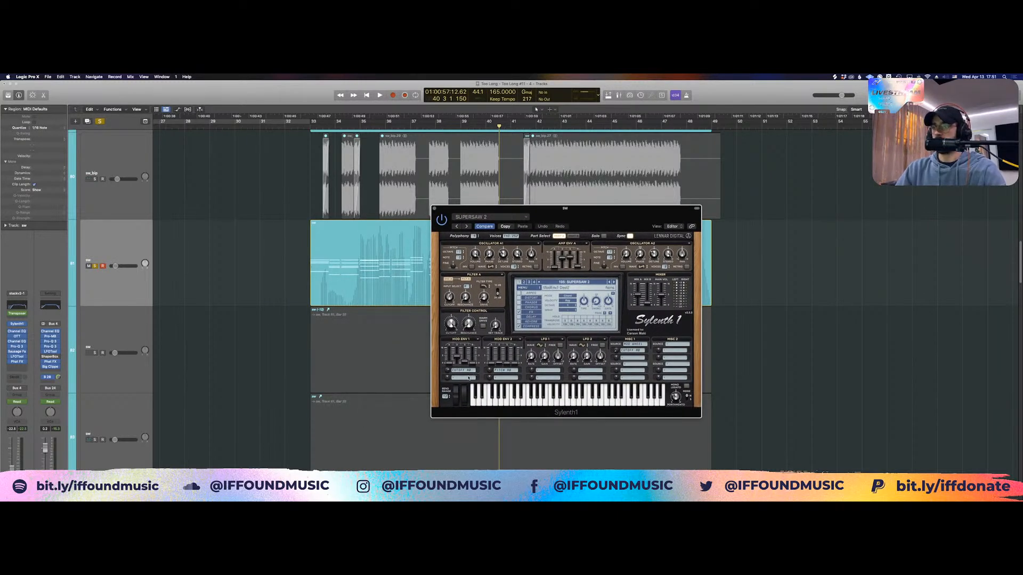
left_click_drag(584, 230, 676, 191)
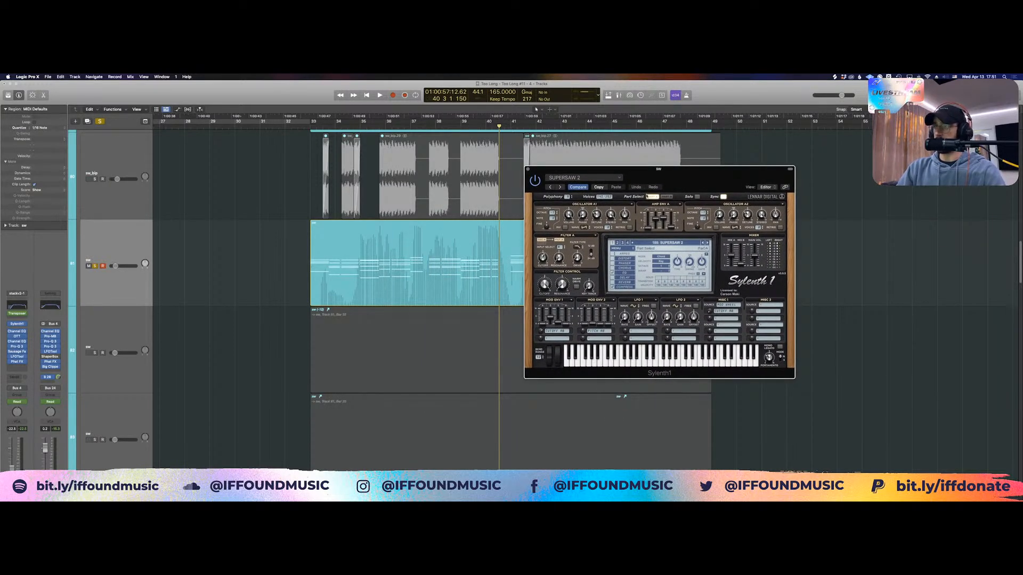
View parts A and B of the SUPERSAW 2 patch in Sylenth1, and look through the preset list without changing the preset
left_click(664, 197)
left_click(650, 197)
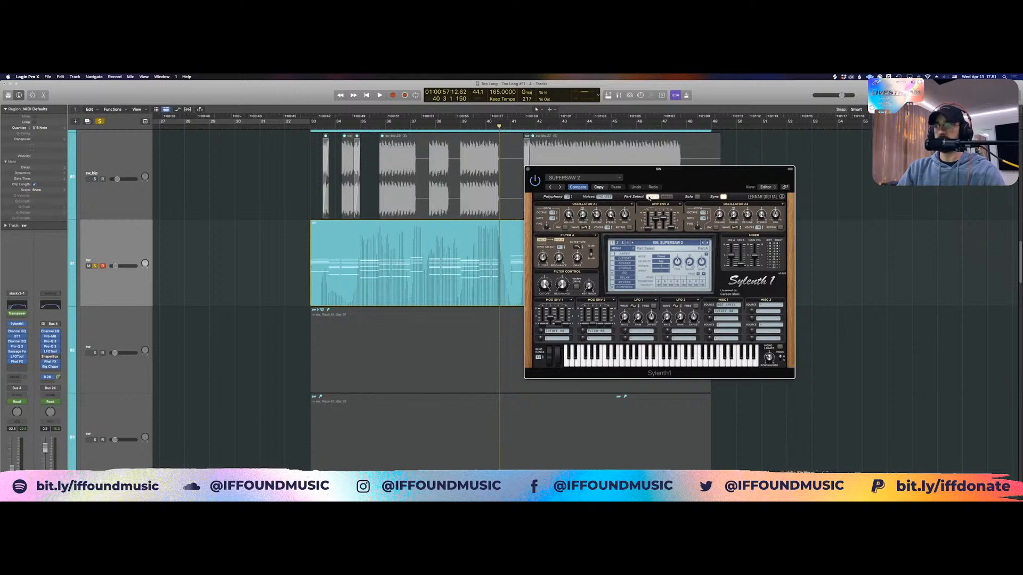
left_click(662, 243)
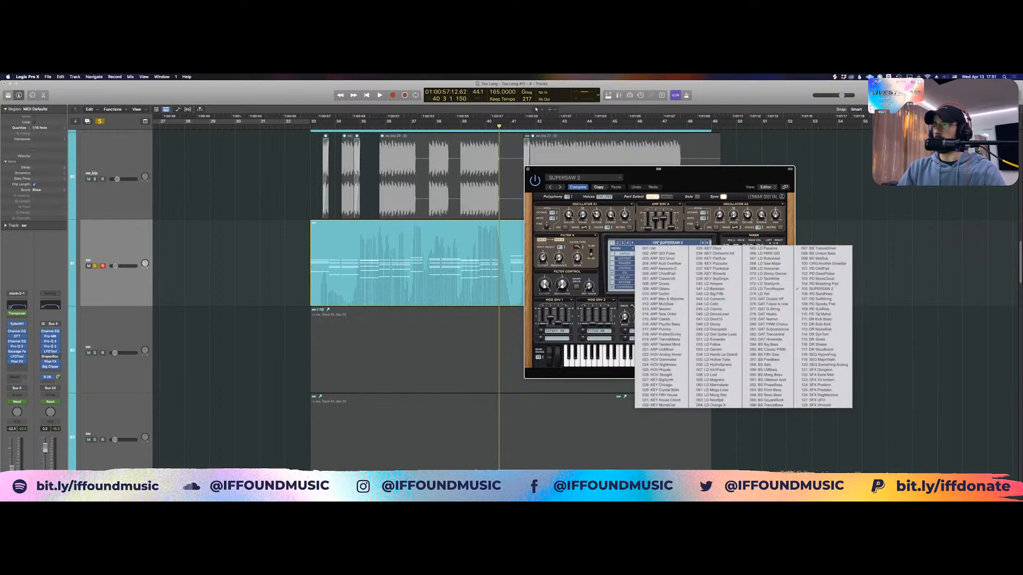
left_click(658, 241)
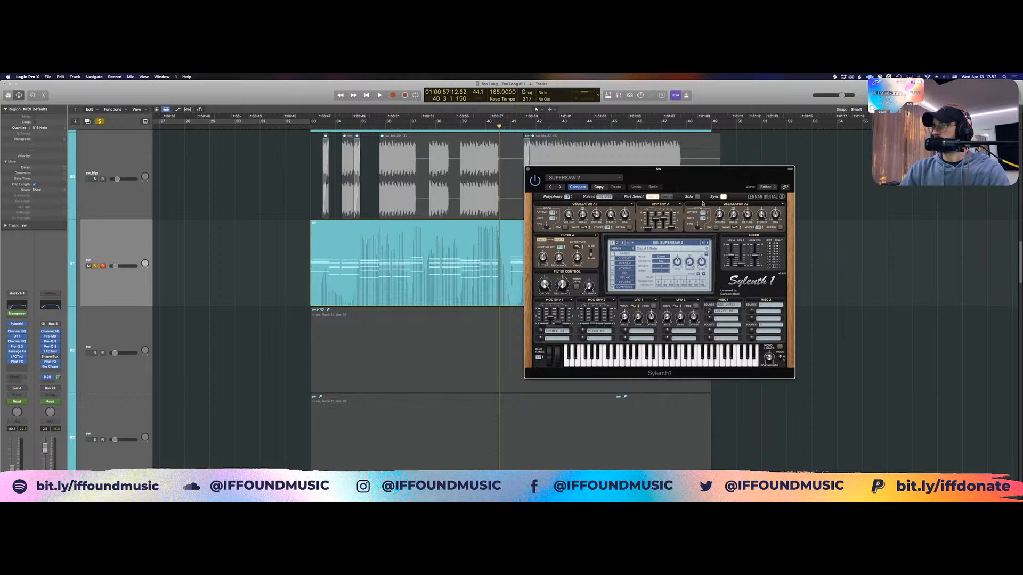
Compare the oscillator settings of parts A and B in the Supersaw patch, and close Sylenth1
left_click(667, 197)
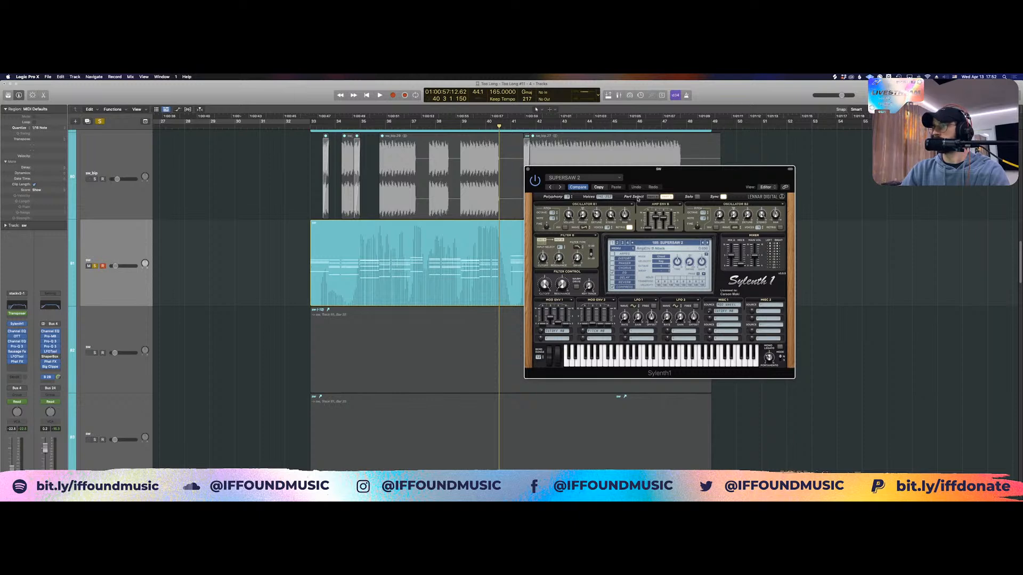
left_click(653, 197)
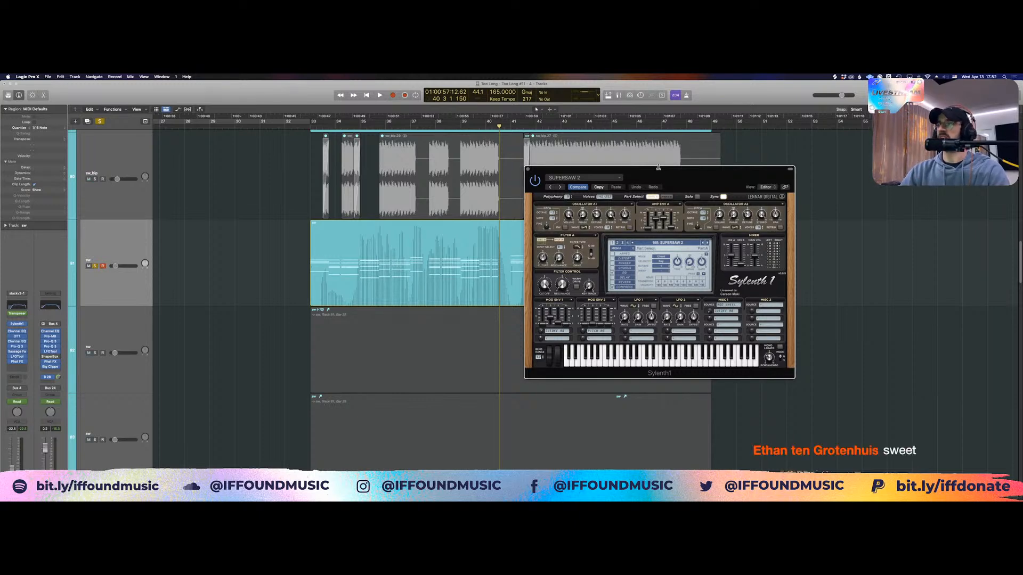
left_click(666, 196)
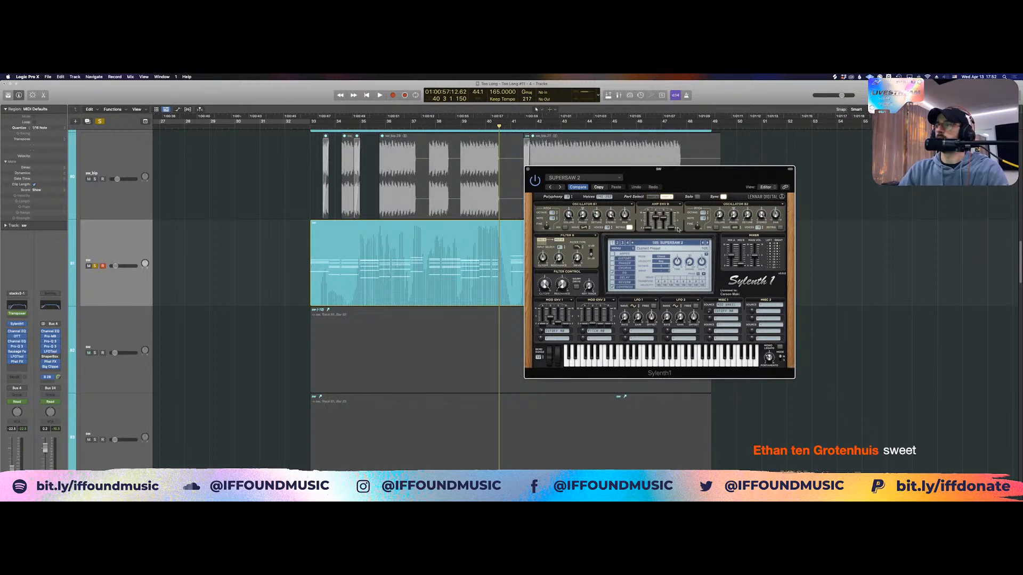
left_click_drag(719, 216, 740, 217)
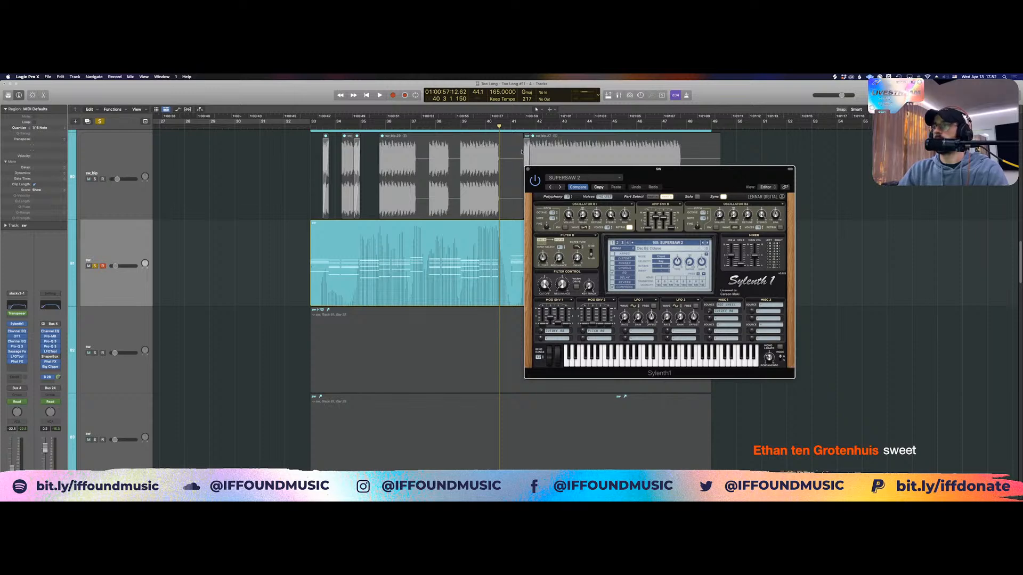
left_click(528, 169)
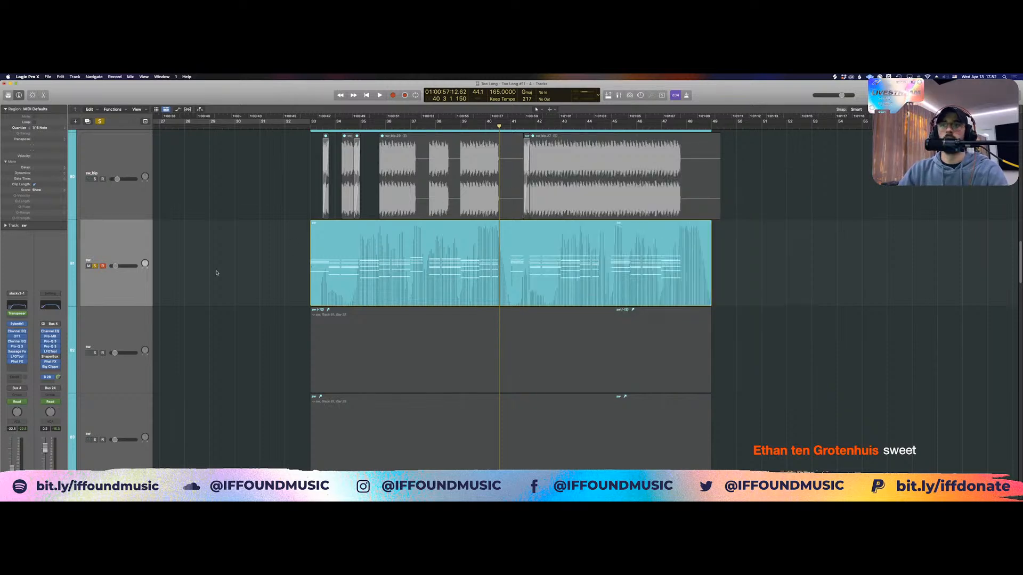
Solo the second sw track in the CHRDS stack and unsolo the first sw track above it
key("super+Left")
key("super+Up")
key("super+Up")
key("super+Up")
key("super+Up")
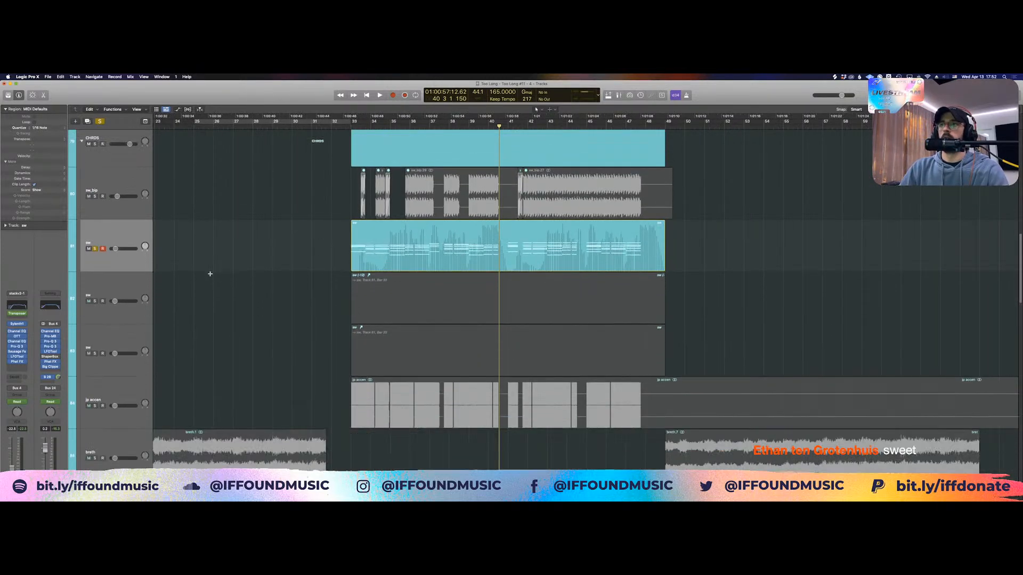
key("super+Up")
key("super+Up")
left_click(95, 283)
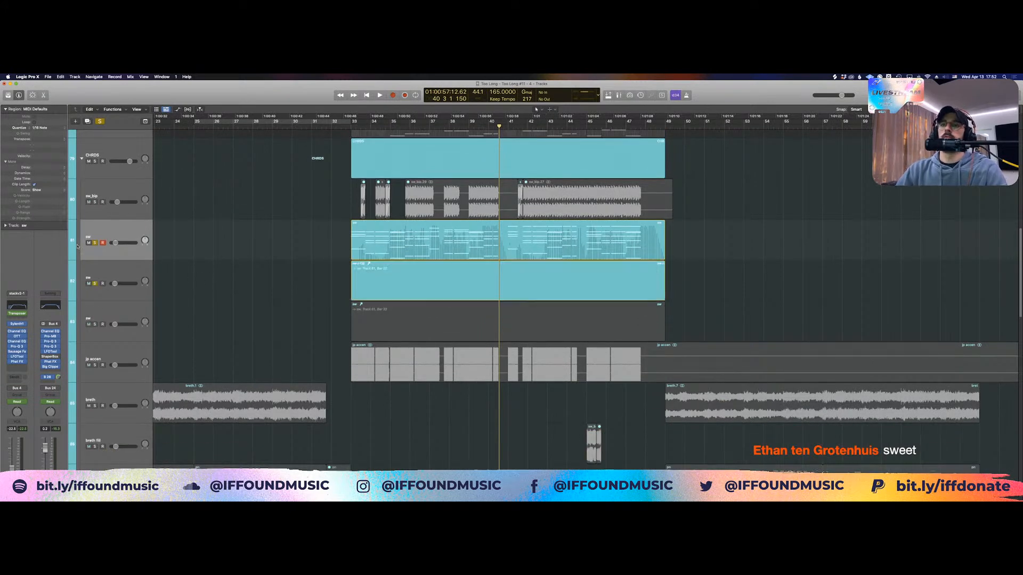
left_click(96, 243)
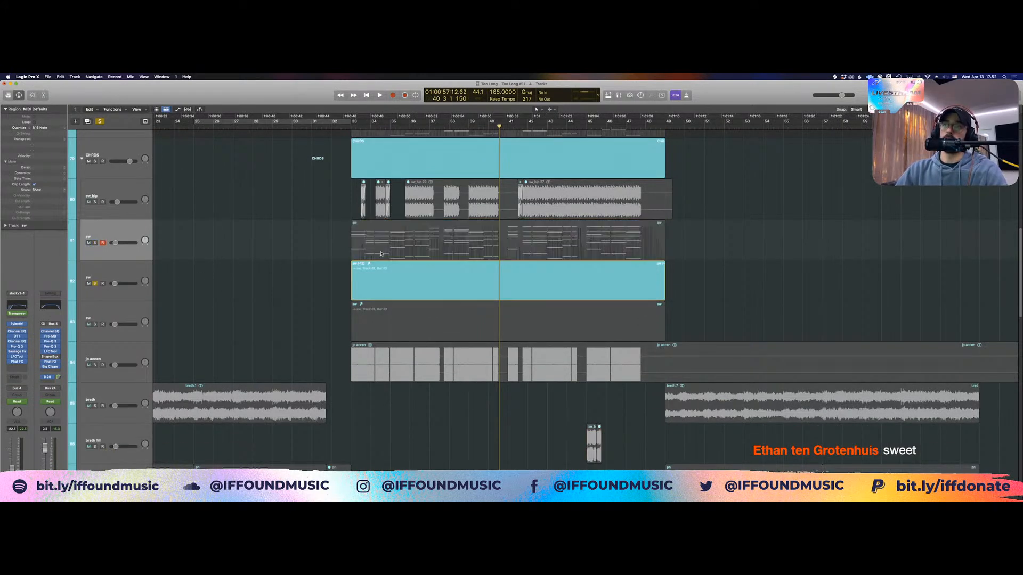
Select the soloed second sw track and play it from bar 33
left_click(122, 274)
left_click(243, 308)
key("space")
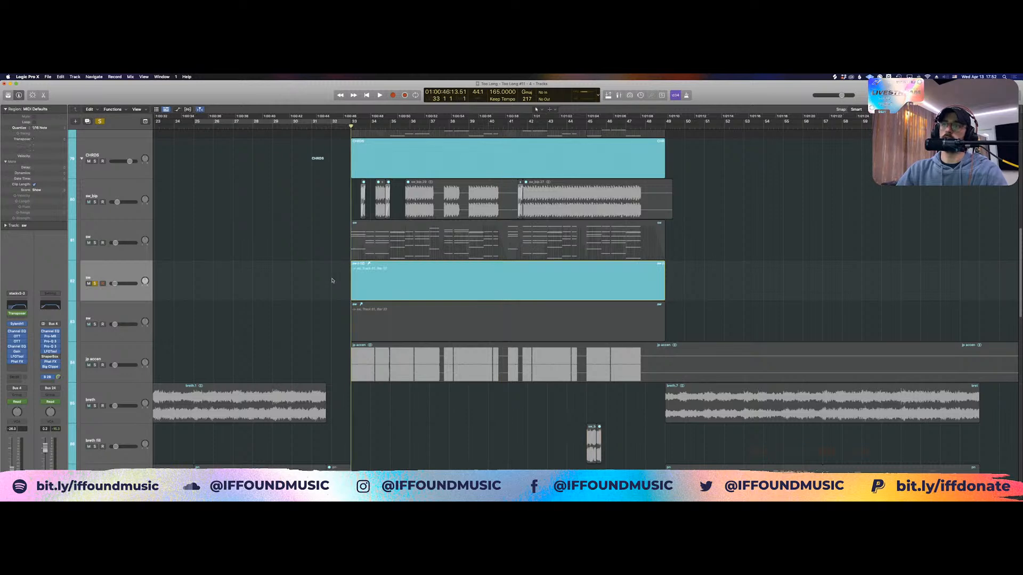
key("space")
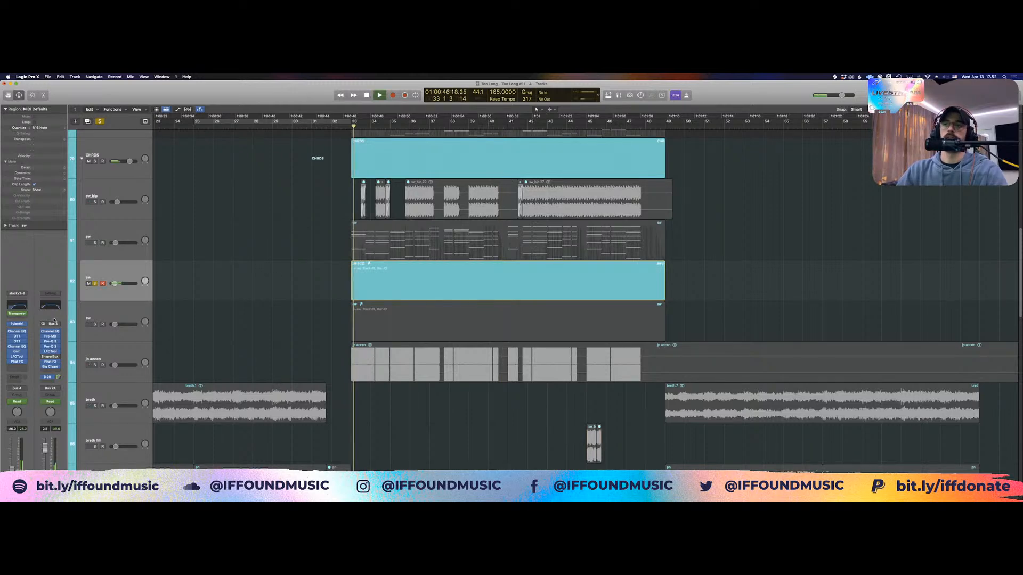
key("space")
Examine parts A and B of the second sw track's Sylenth1 patch, and close the instrument
left_click(18, 324)
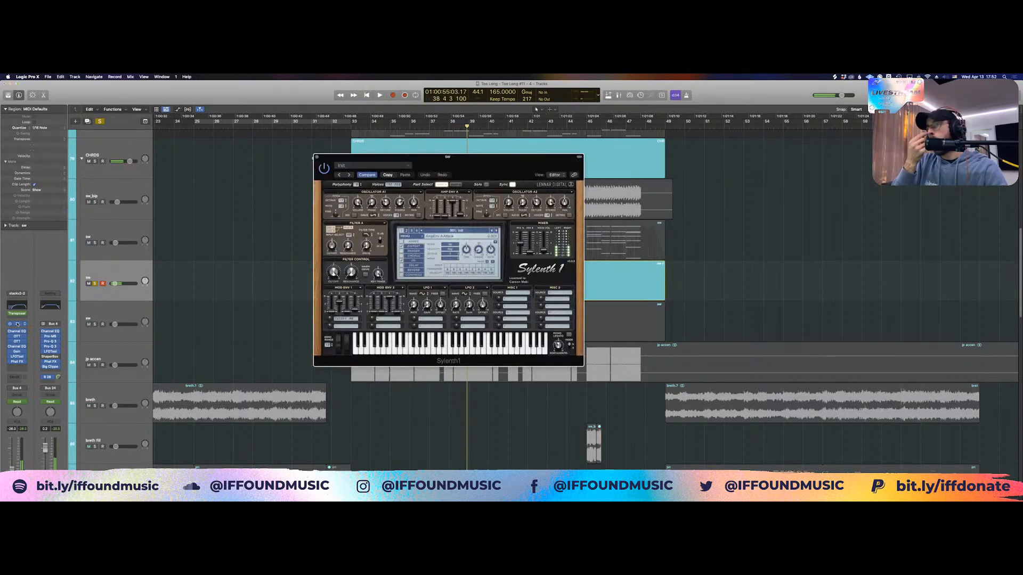
left_click_drag(457, 165, 513, 211)
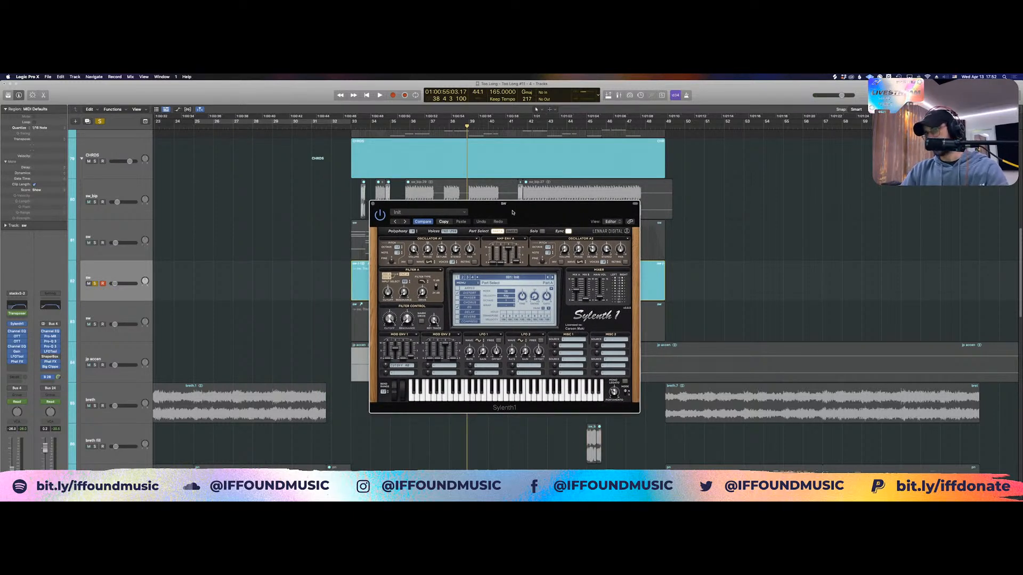
left_click(512, 231)
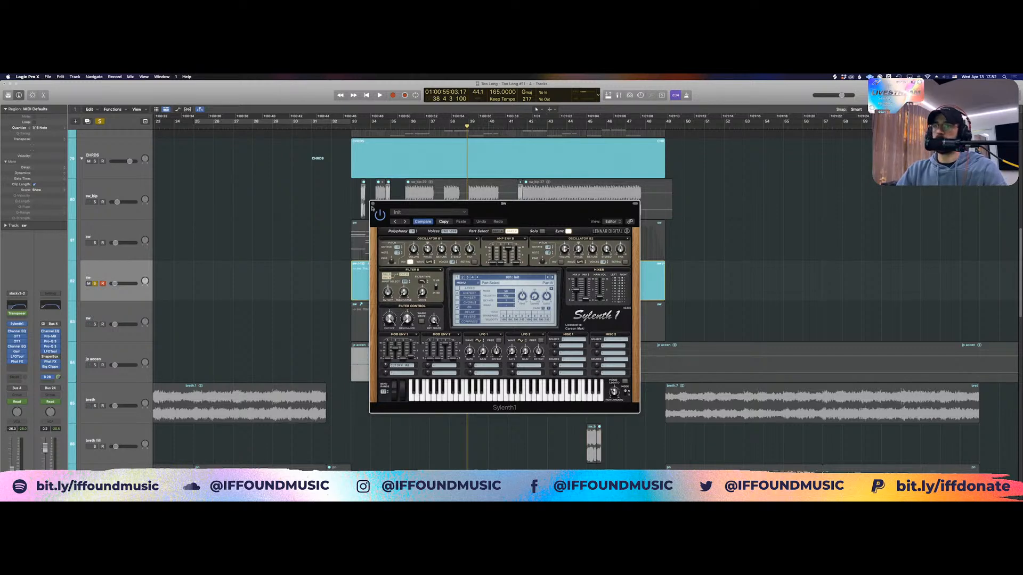
left_click(372, 204)
Clear the solos on the first two sw tracks, solo and select the third sw track, and return the playhead to bar 33
left_click(94, 243)
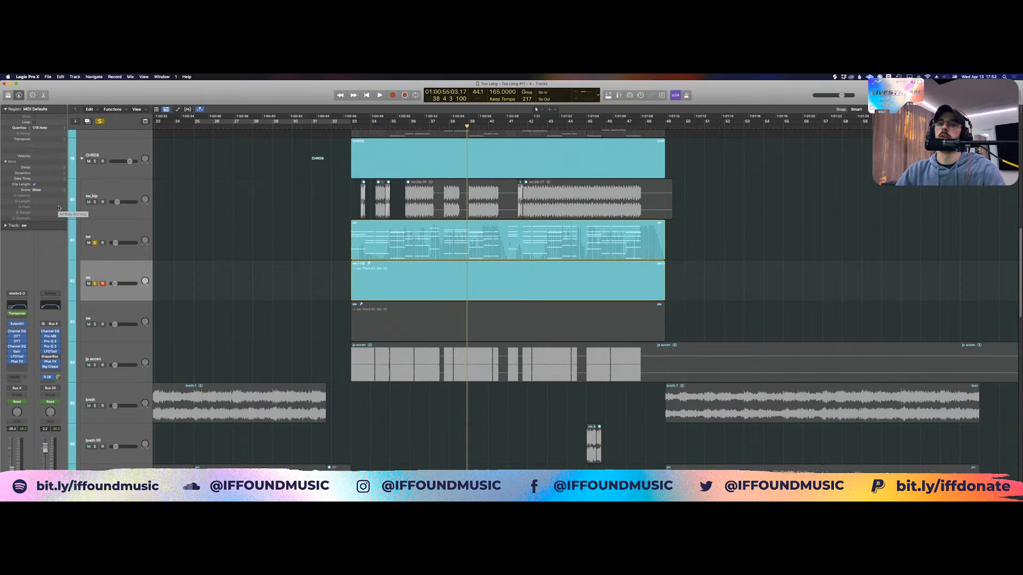
left_click(95, 243)
left_click(95, 283)
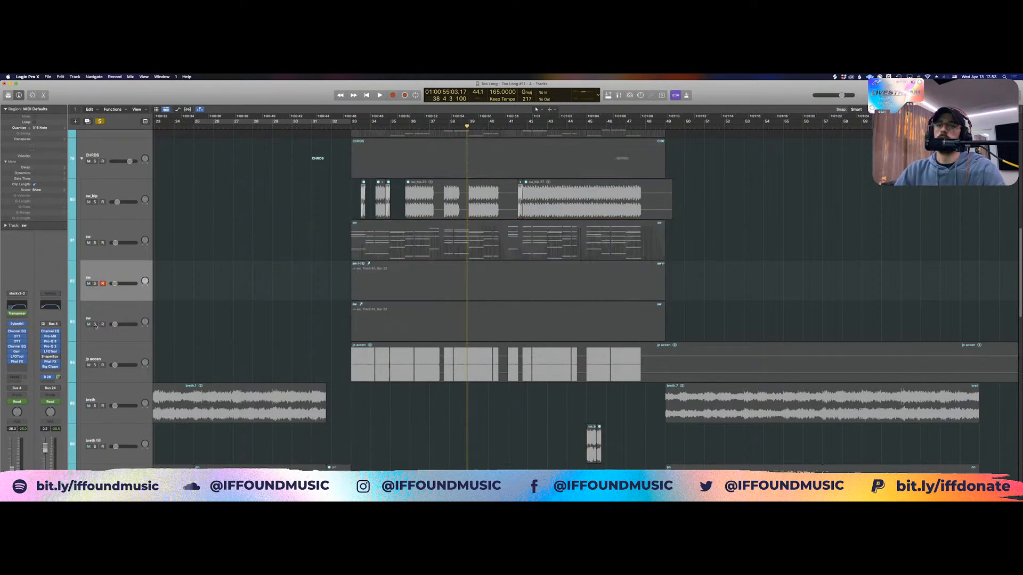
left_click(95, 325)
left_click(122, 317)
left_click(304, 323)
left_click(349, 315)
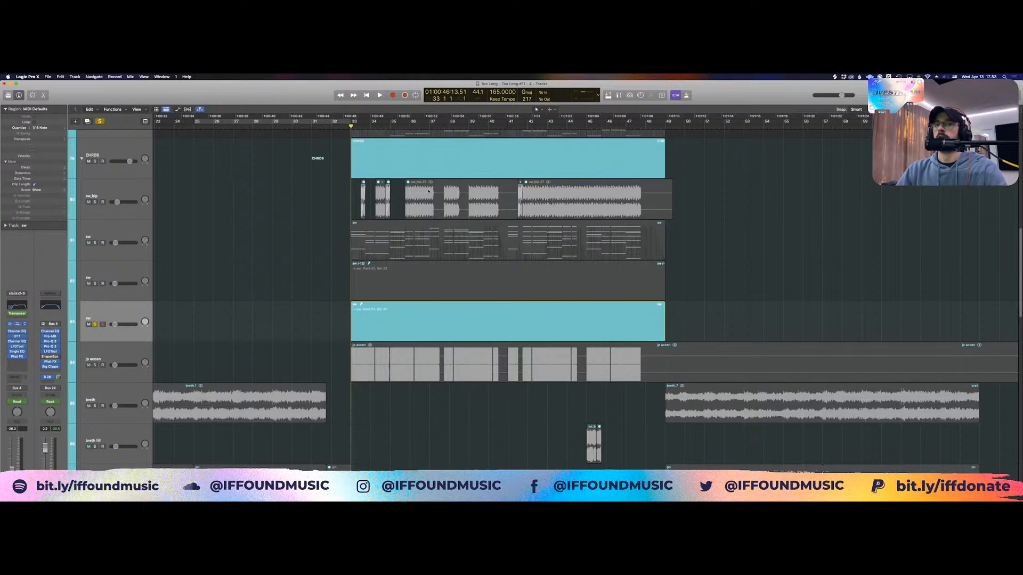
Show the third sw track's Serum instrument beside its region and play the track from bar 33
left_click_drag(544, 168, 777, 171)
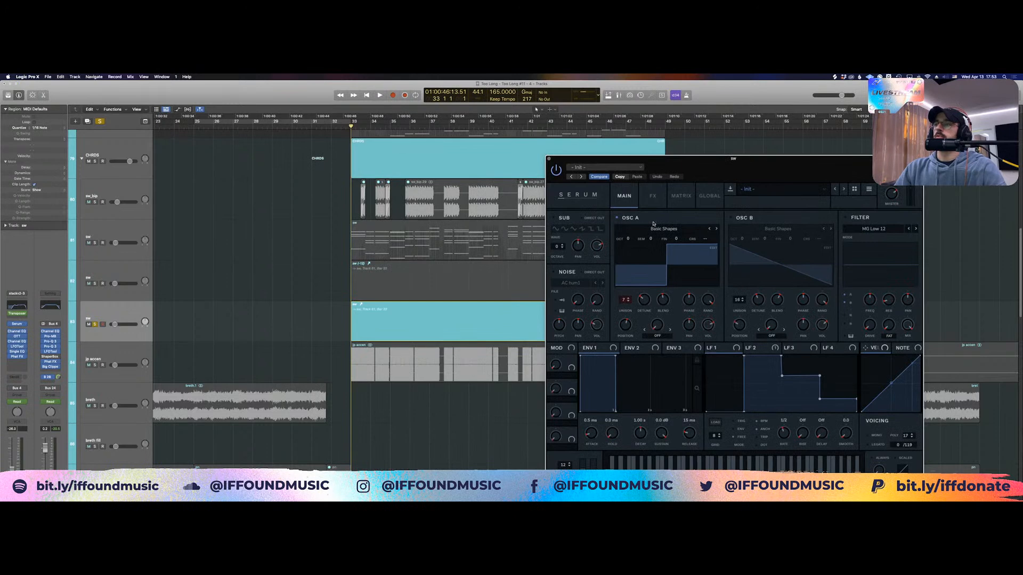
left_click(318, 311)
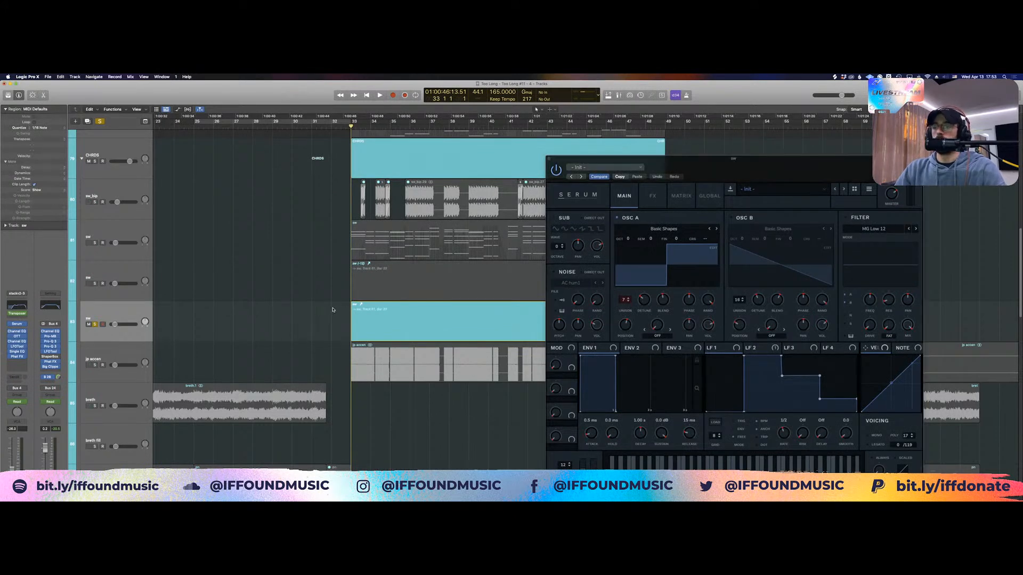
key("space")
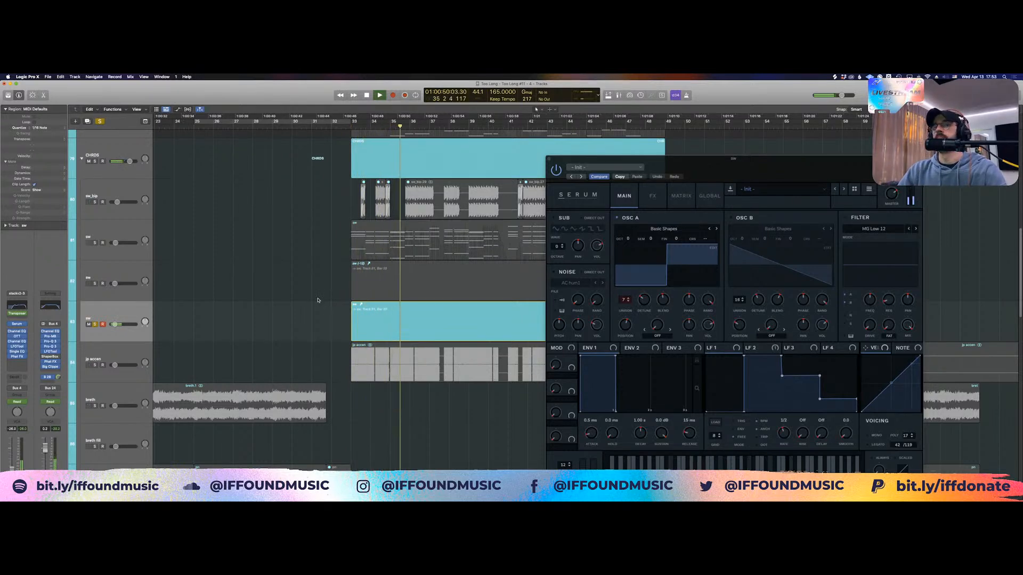
Examine the Distortion, Phaser and Compressor on Serum's FX page during playback, stop playback, and close Serum
left_click(652, 196)
left_click_drag(683, 174, 632, 145)
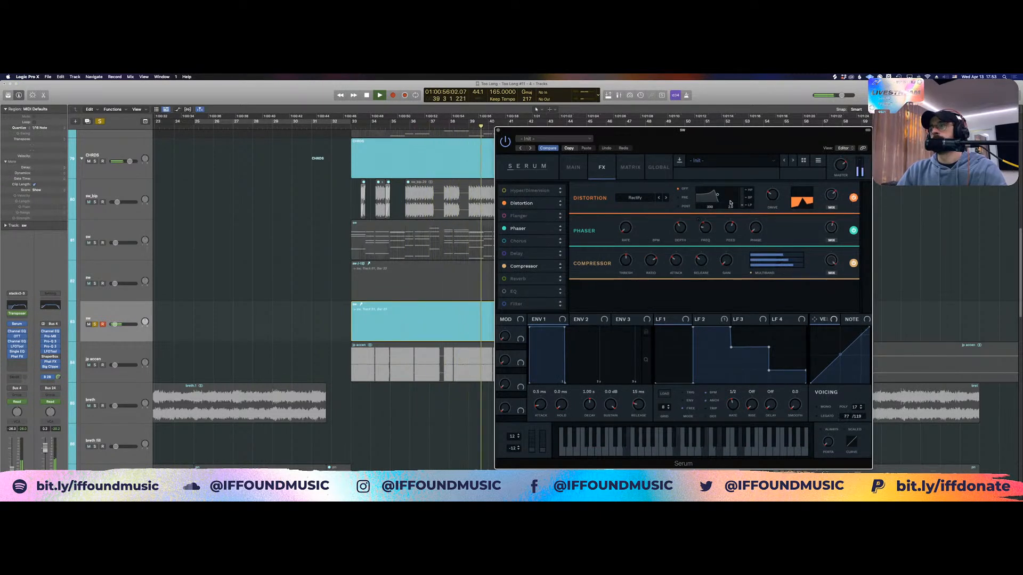
key("space")
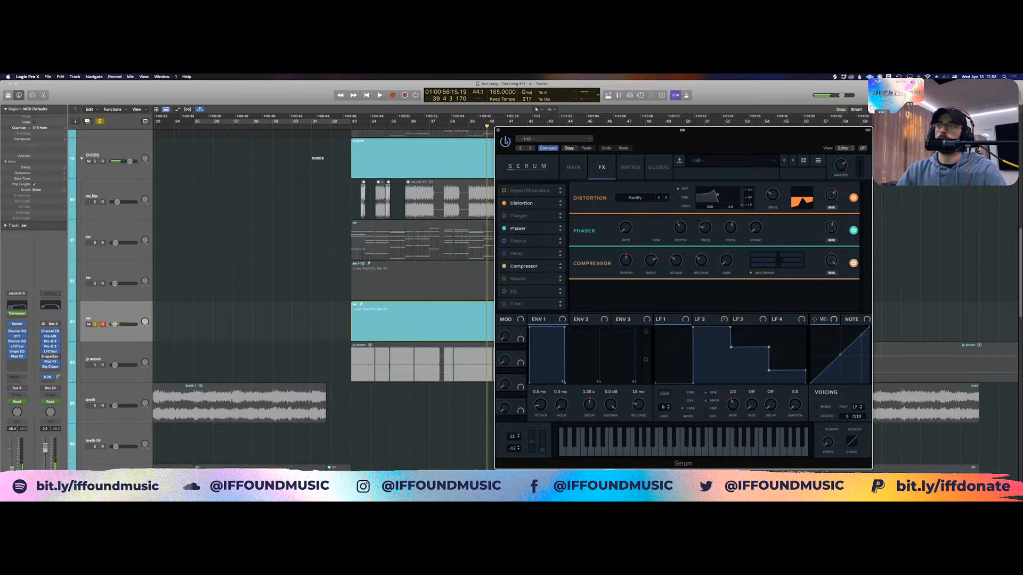
left_click_drag(500, 133, 502, 135)
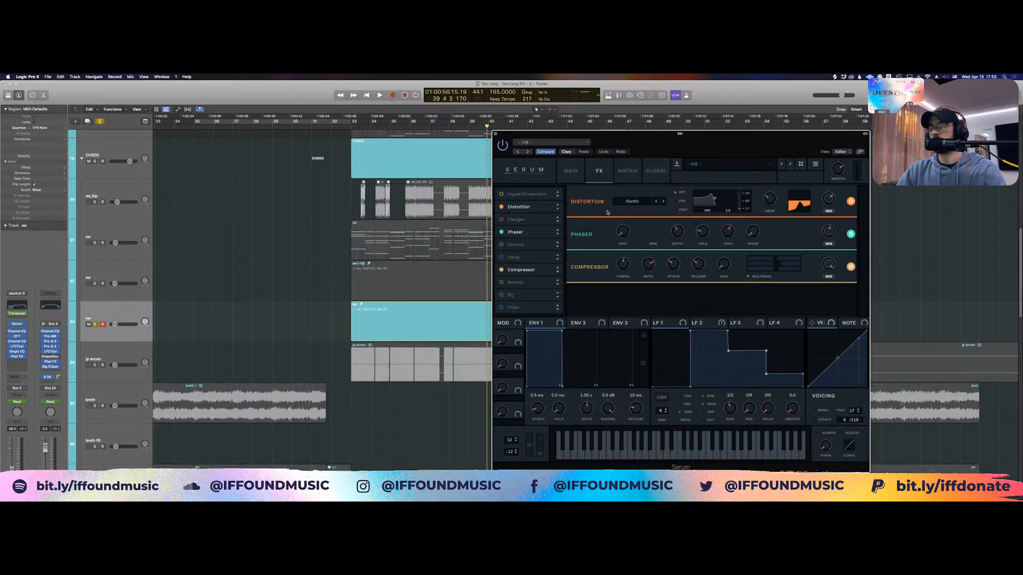
left_click(496, 134)
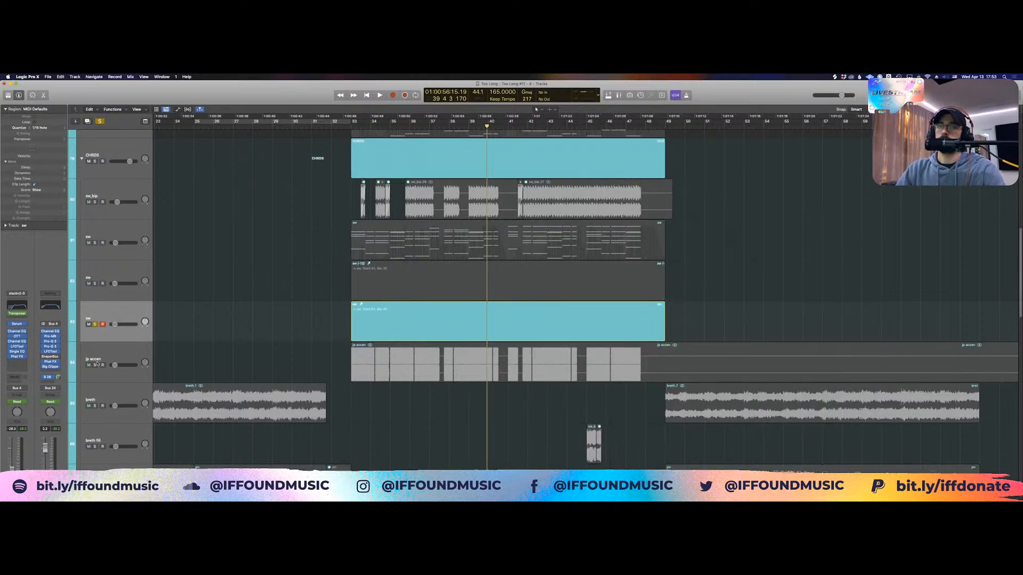
Solo the jp accen track in the CHRDS stack and unsolo the third sw track
left_click(97, 355)
left_click(95, 323)
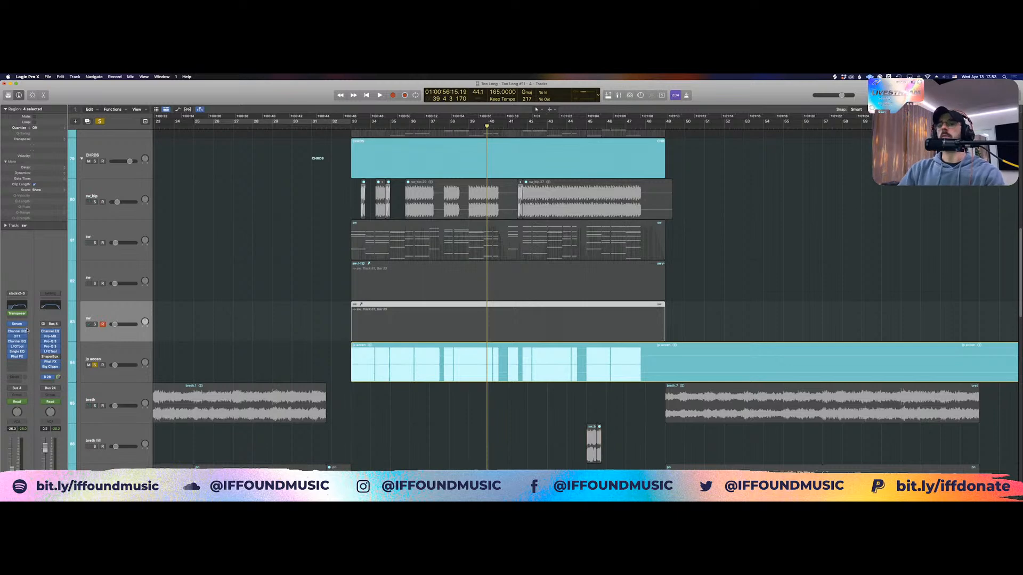
Select the jp accen track and play it soloed from bar 33, stopping after a few bars
left_click(341, 355)
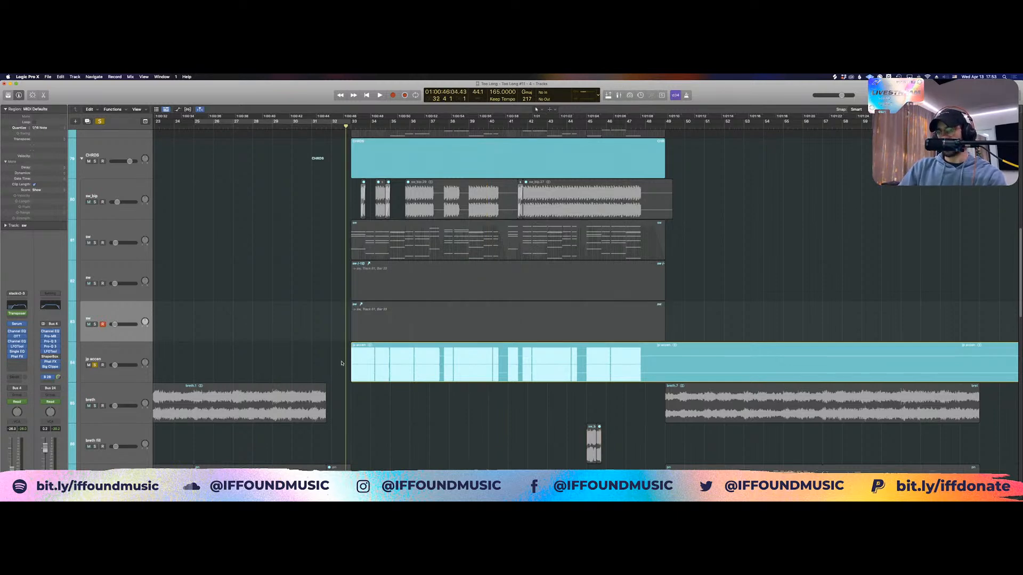
left_click(349, 358)
left_click(351, 341)
left_click(353, 354)
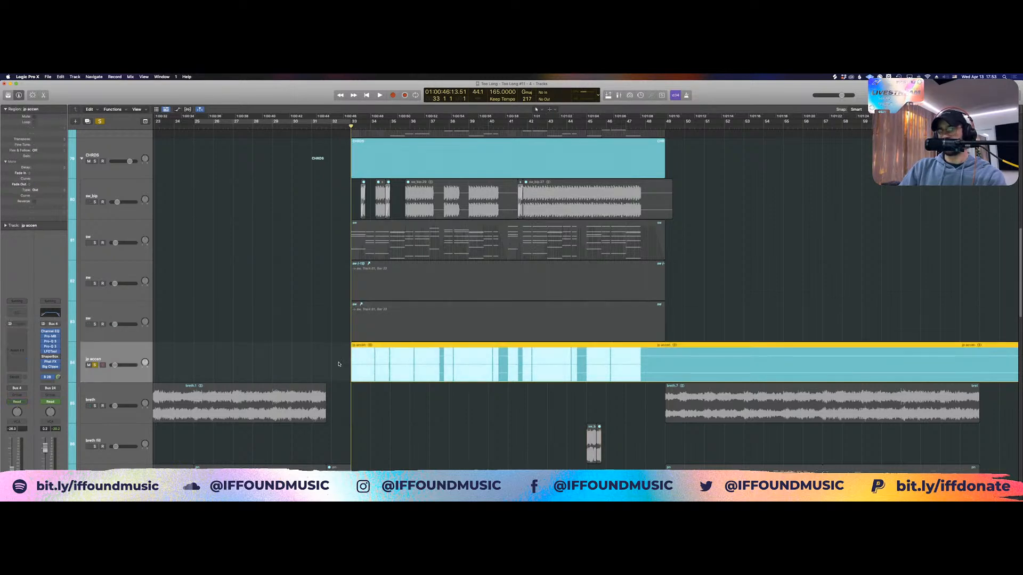
key("space")
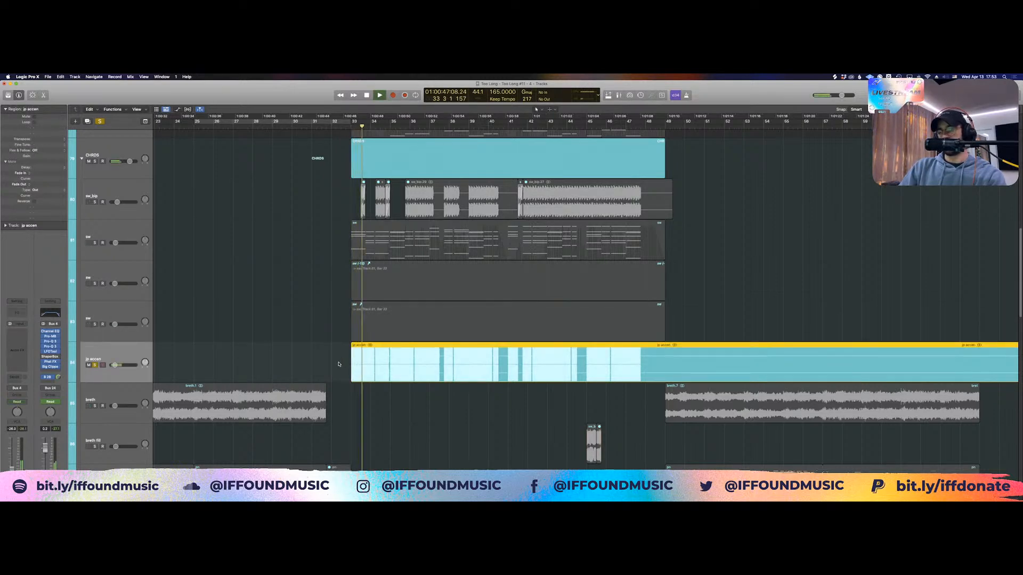
left_click(339, 364)
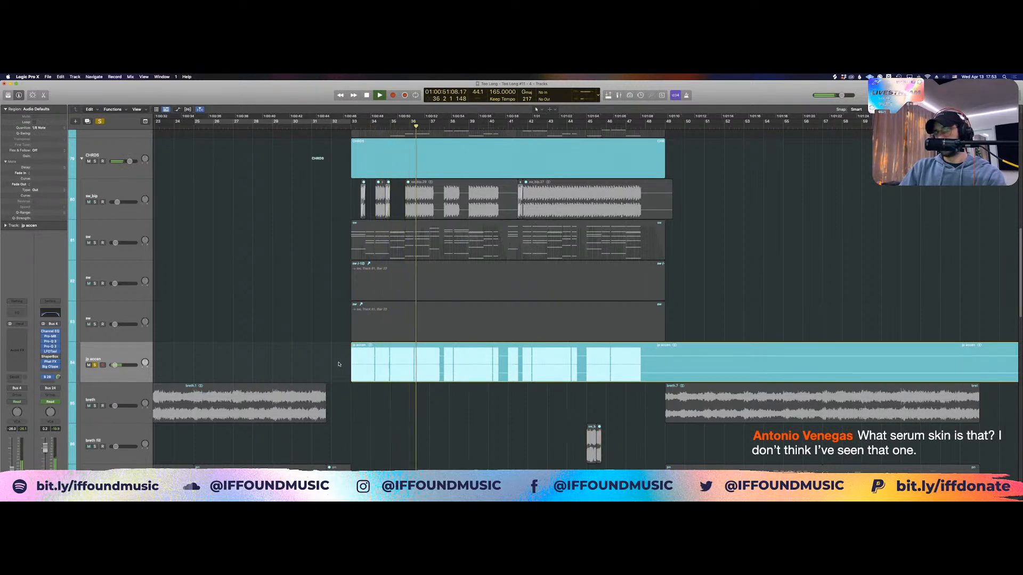
scroll(339, 365, "up", 5)
scroll(338, 365, "down", 4)
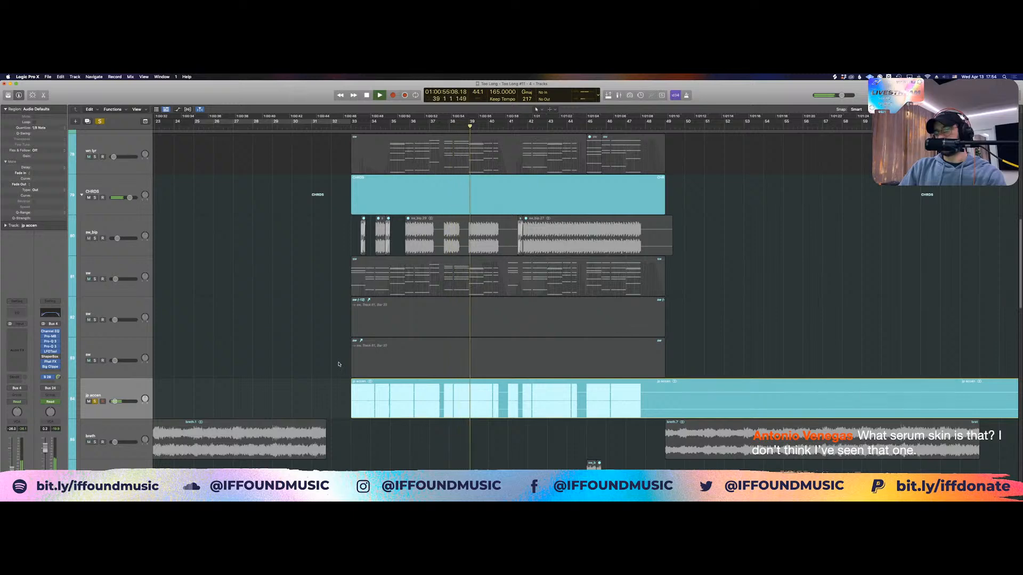
key("space")
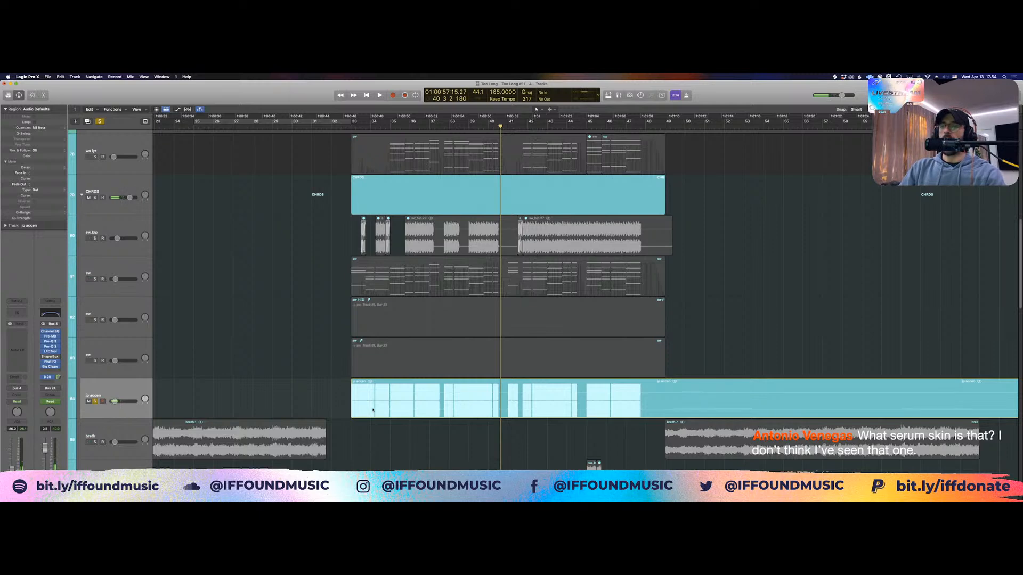
Point out the jp accen region, return the playhead to just before bar 33, and try to play the track again
left_click(372, 410)
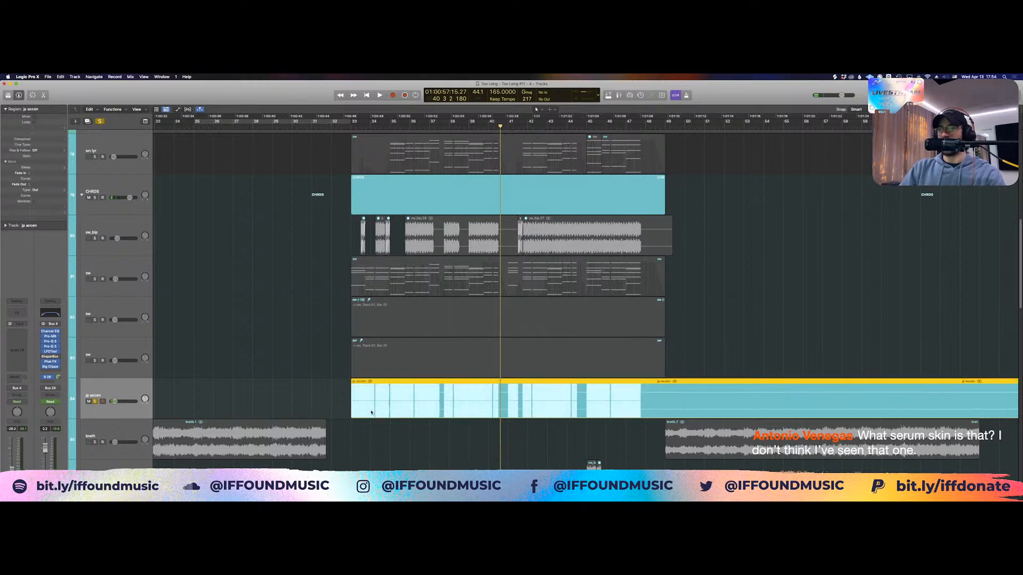
left_click(337, 412)
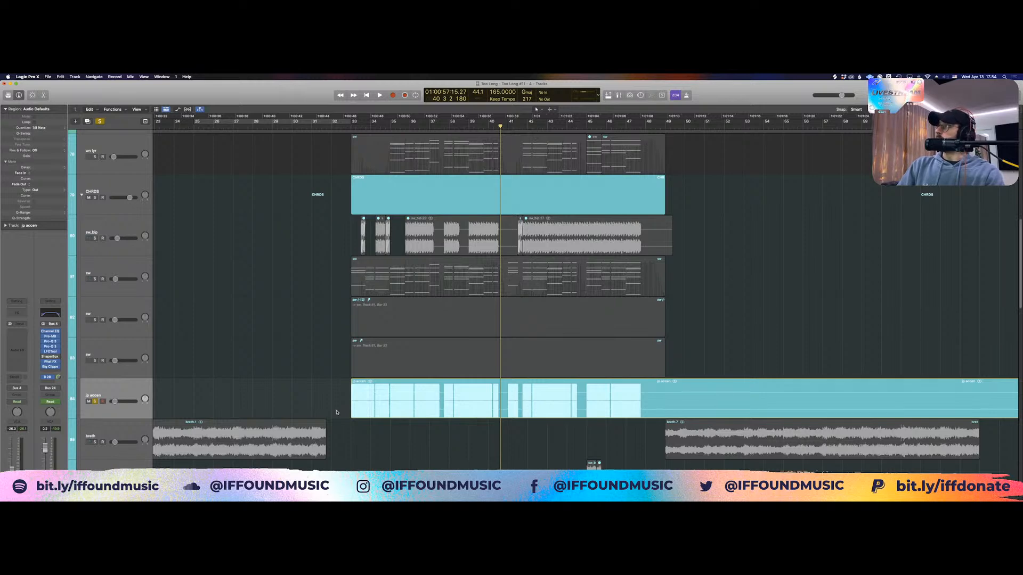
left_click(364, 400)
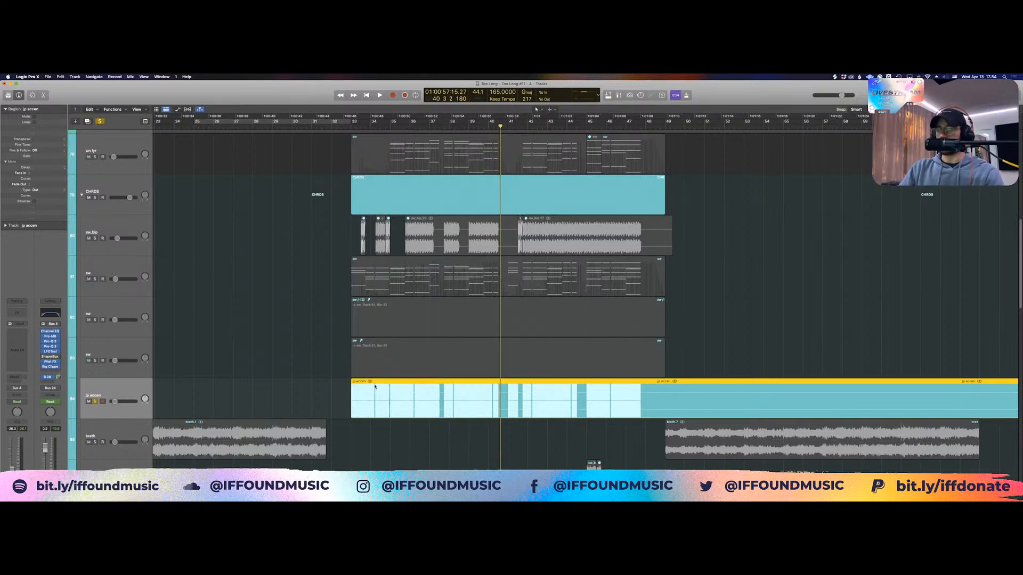
left_click(358, 421)
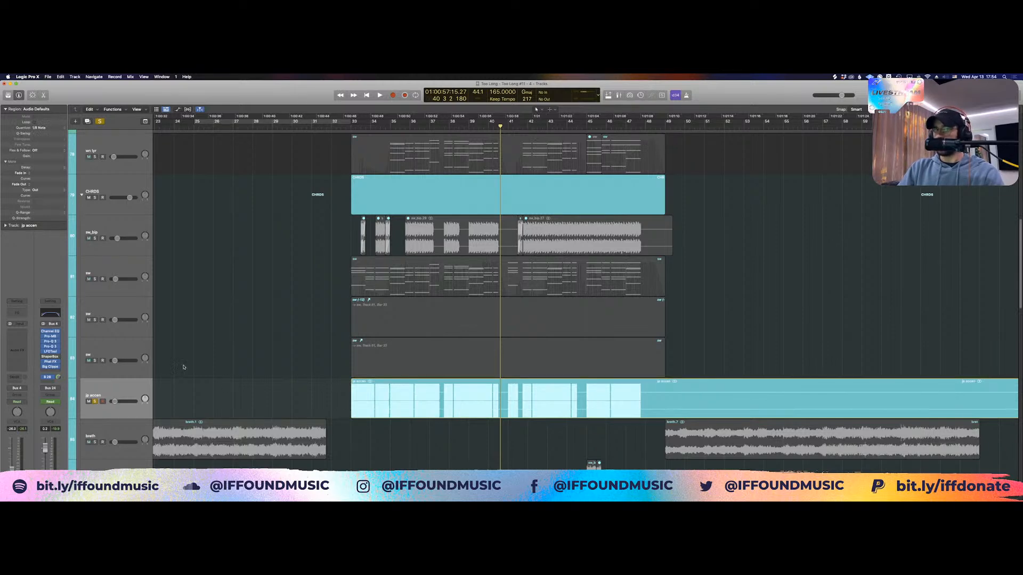
left_click(341, 397)
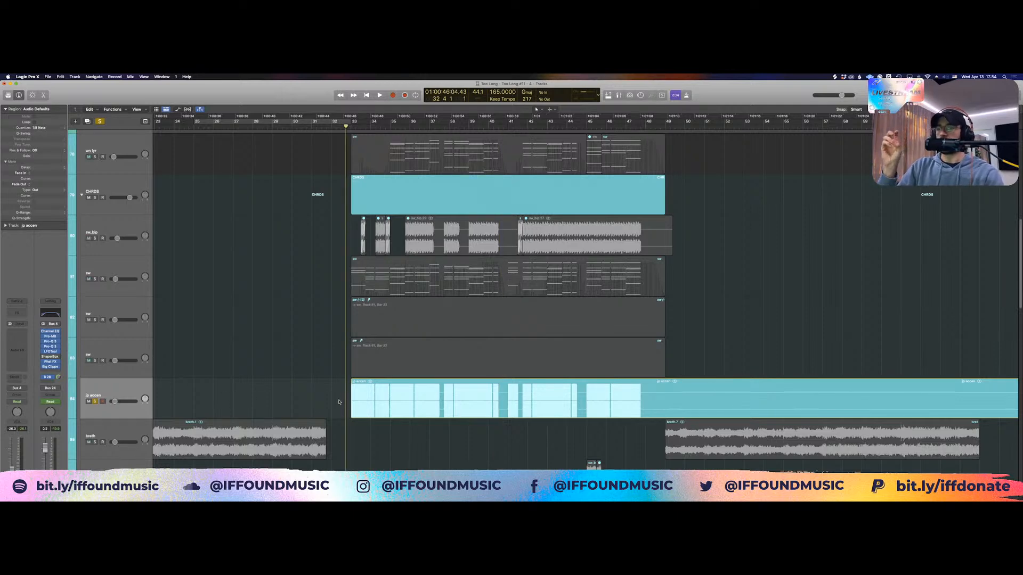
key("space")
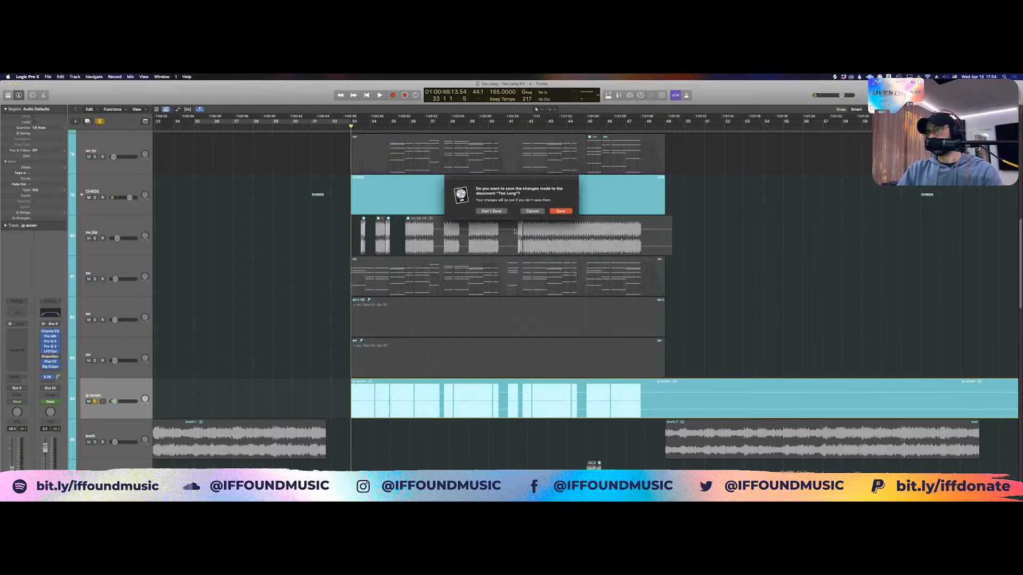
Reopen the recent Too Long project without saving changes and skip the missing MetricAB reference file
key("Return")
left_click(48, 76)
mouse_move(69, 98)
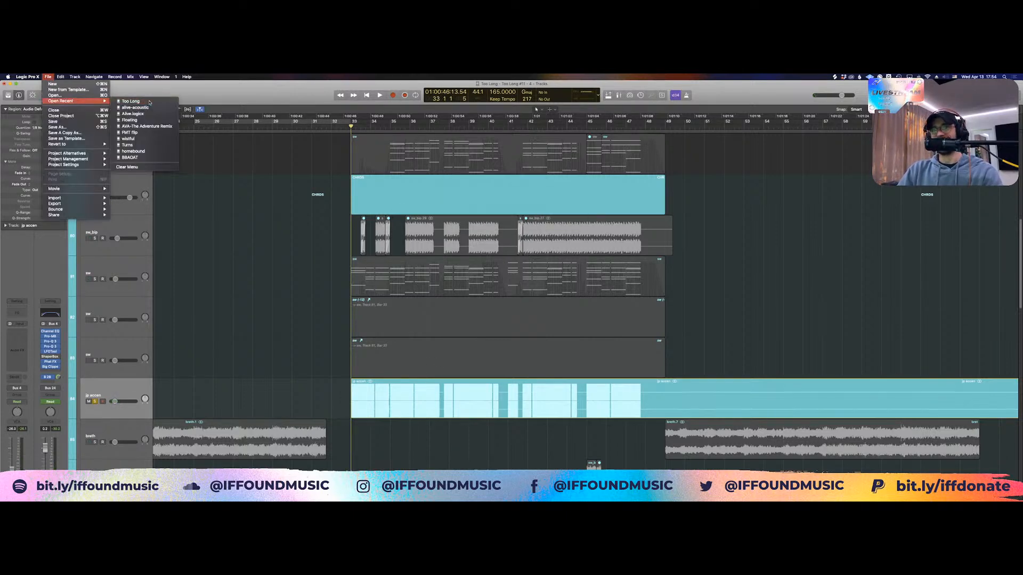
left_click(139, 99)
left_click(560, 212)
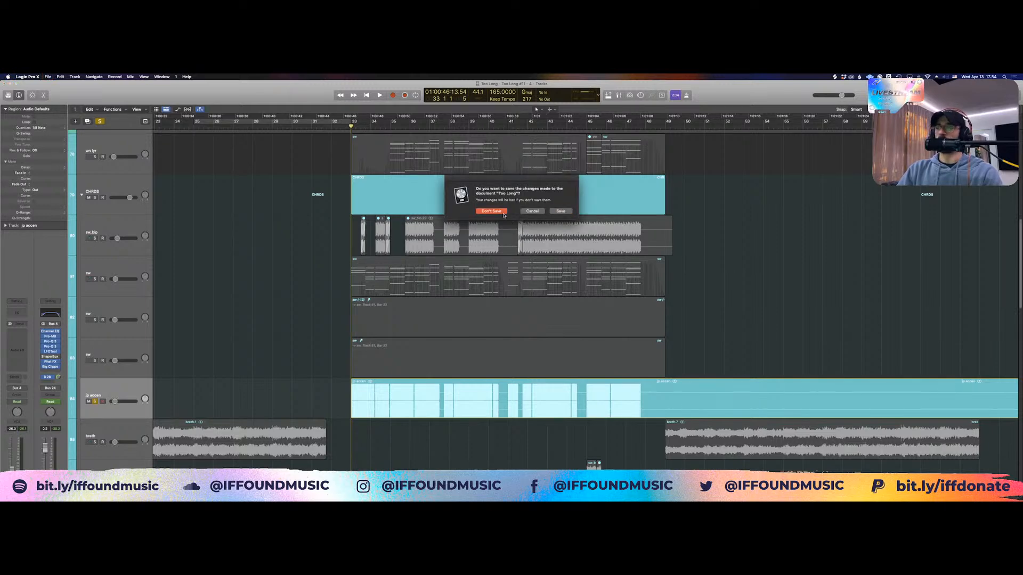
key("Return")
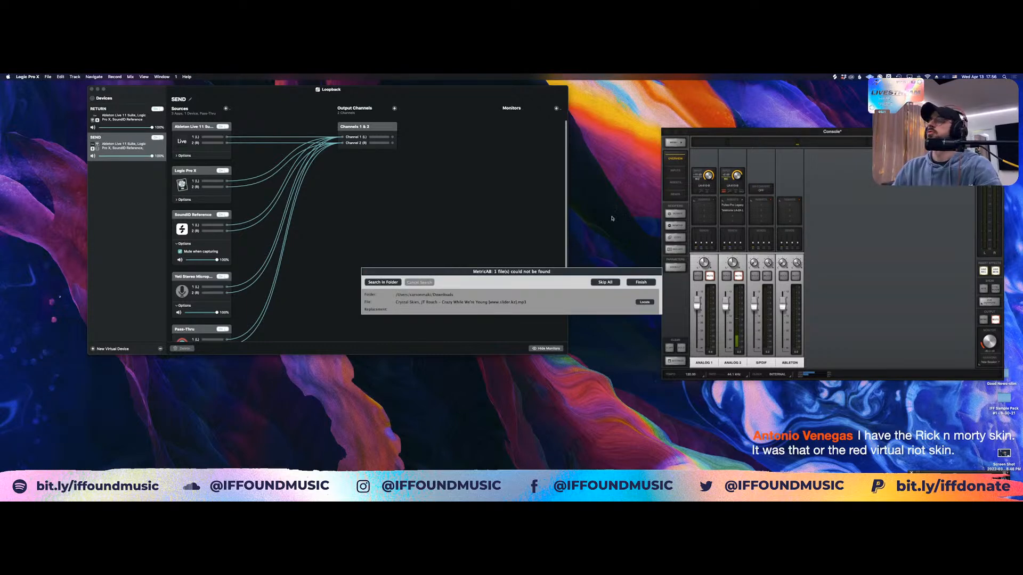
left_click(607, 282)
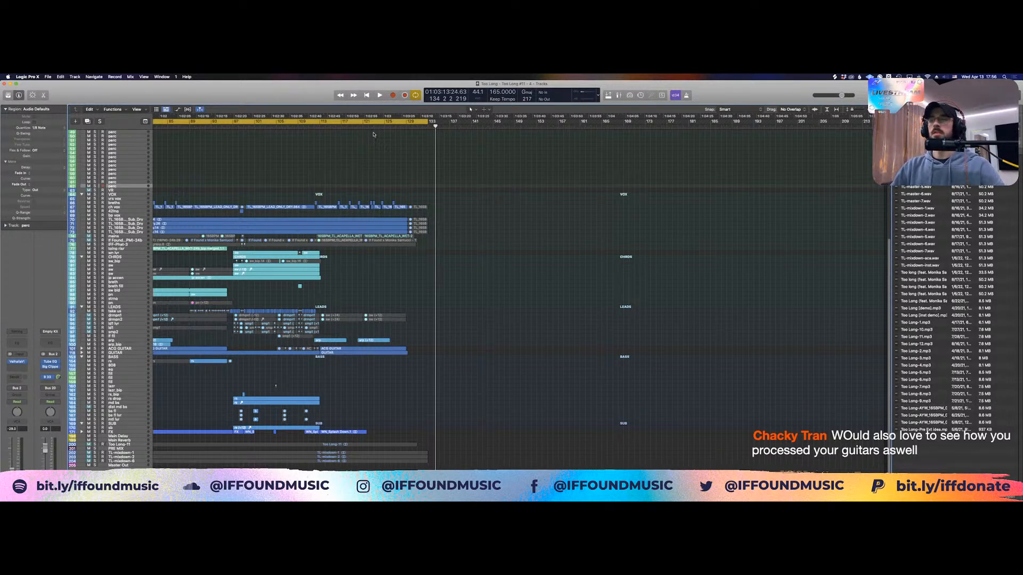
Zoom in on the earlier part of the arrangement around the CHRDS tracks and turn off the cycle range
scroll(481, 288, "left", 5)
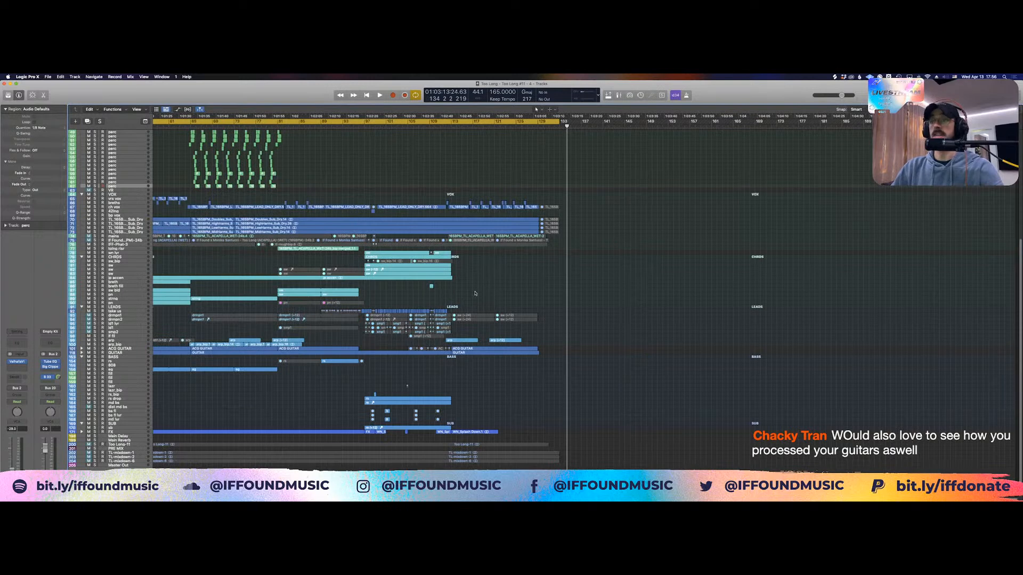
scroll(474, 292, "left", 1)
scroll(474, 292, "left", 2)
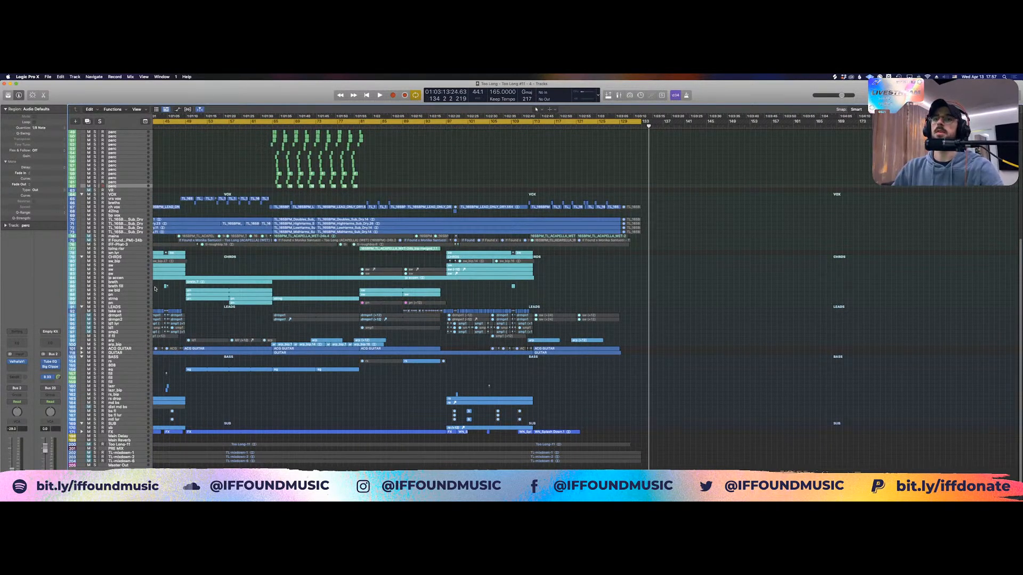
scroll(157, 289, "left", 3)
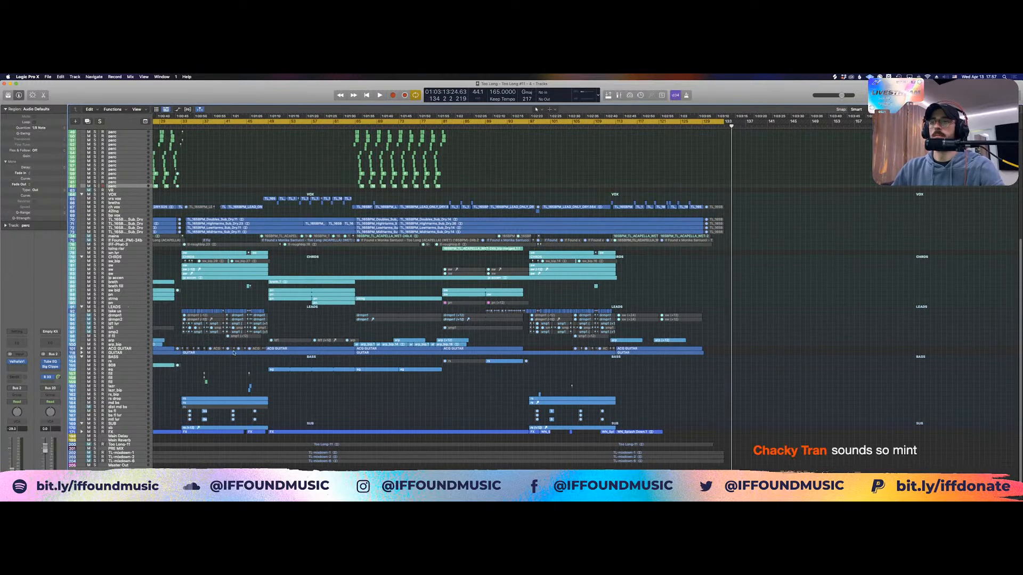
left_click_drag(183, 197, 690, 352)
key("c")
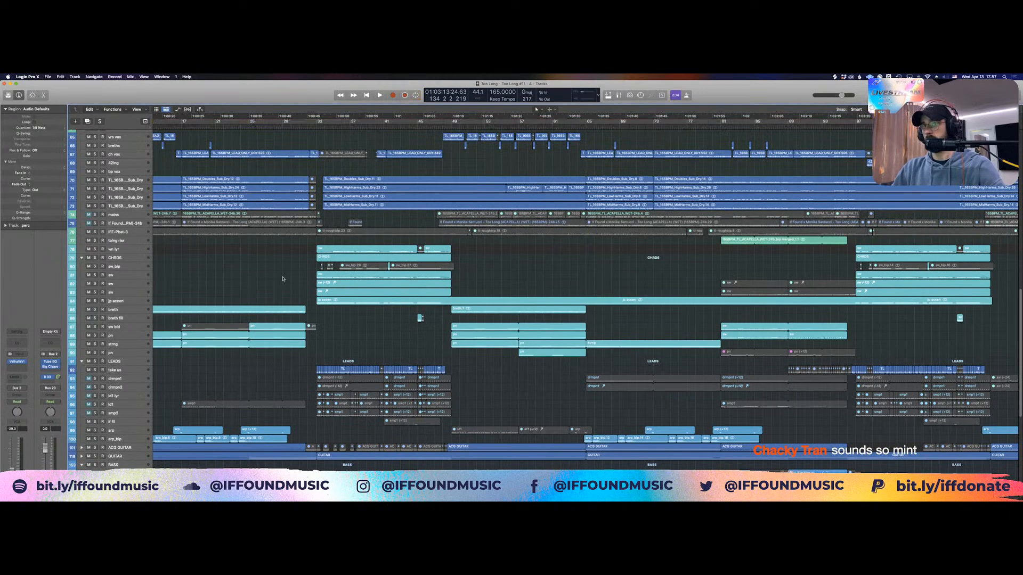
Collapse all the track stacks, expand only CHRDS, and solo the CHRDS stack
scroll(281, 277, "up", 15)
left_click(99, 151)
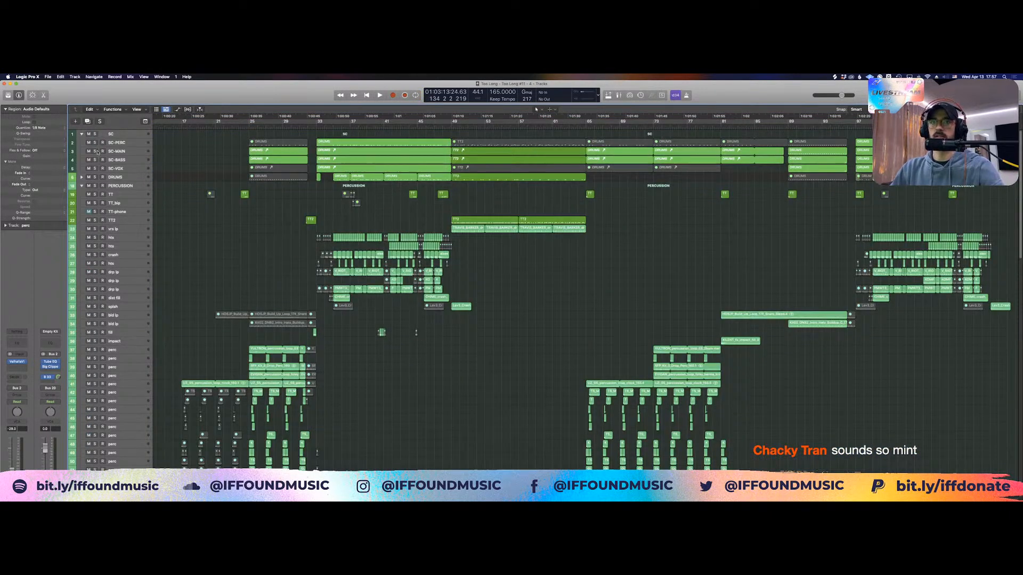
left_click(82, 134)
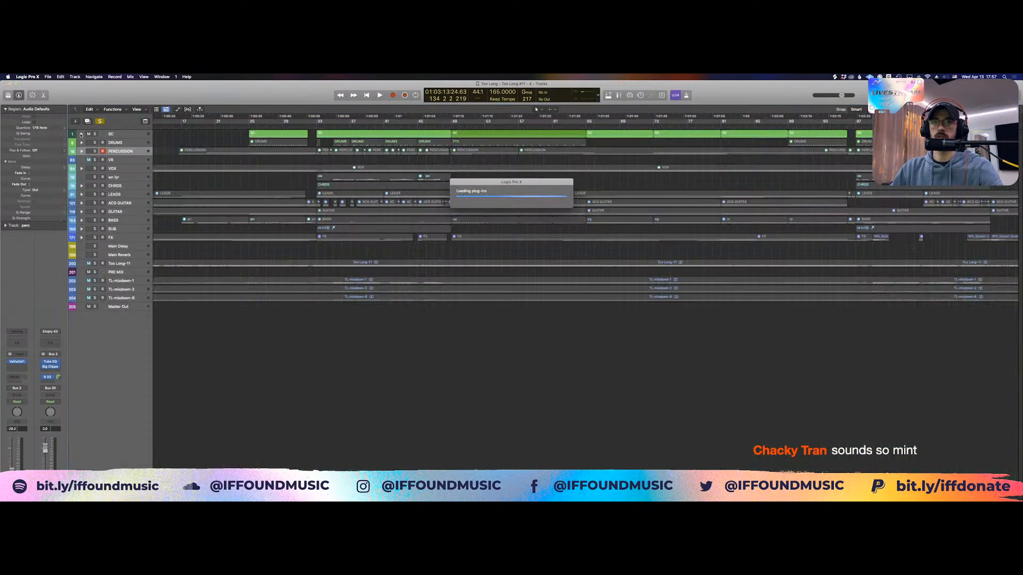
left_click(83, 186)
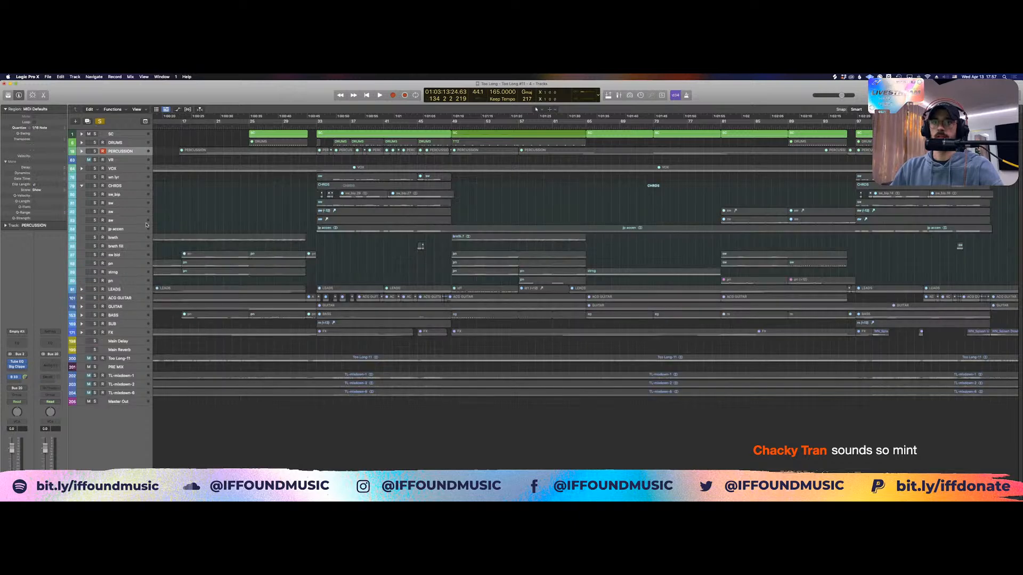
left_click(113, 220)
left_click(95, 187)
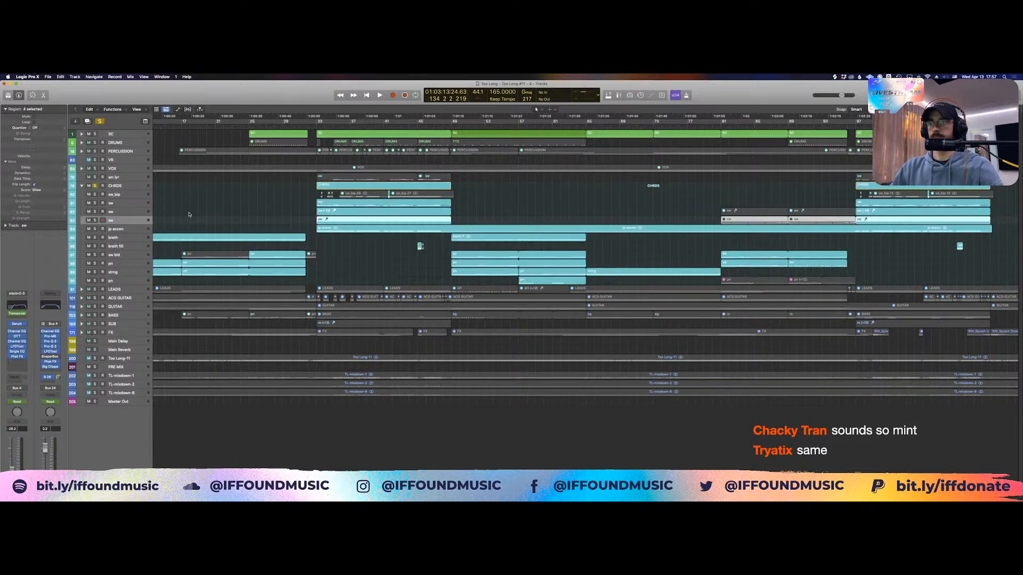
Enlarge the CHRDS tracks in the arrangement, select the jp accen region, and select the lowest pn track
left_click(183, 212)
left_click_drag(233, 203, 528, 279)
left_click(511, 265)
scroll(470, 282, "down", 5)
scroll(471, 283, "down", 2)
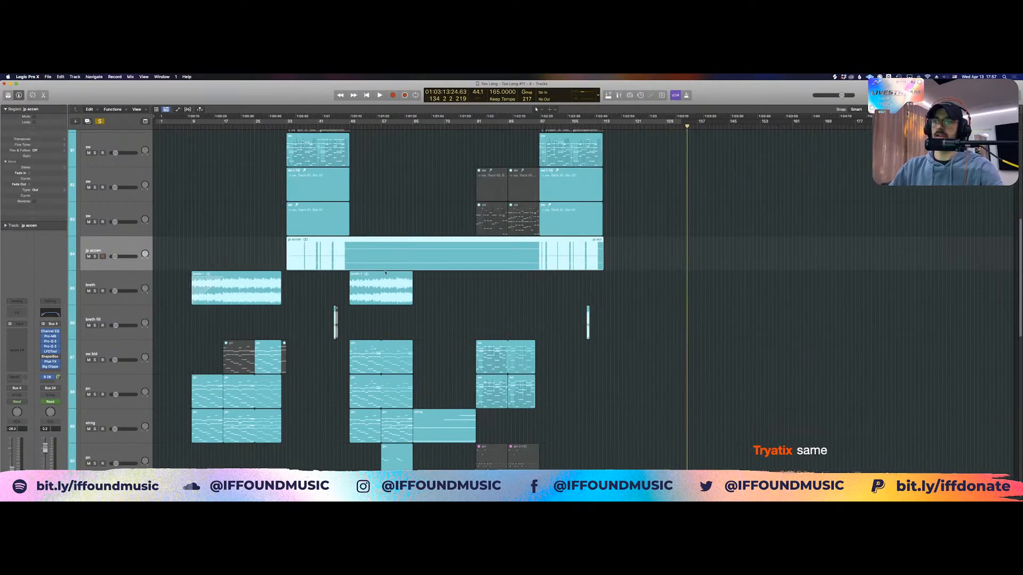
left_click(123, 455)
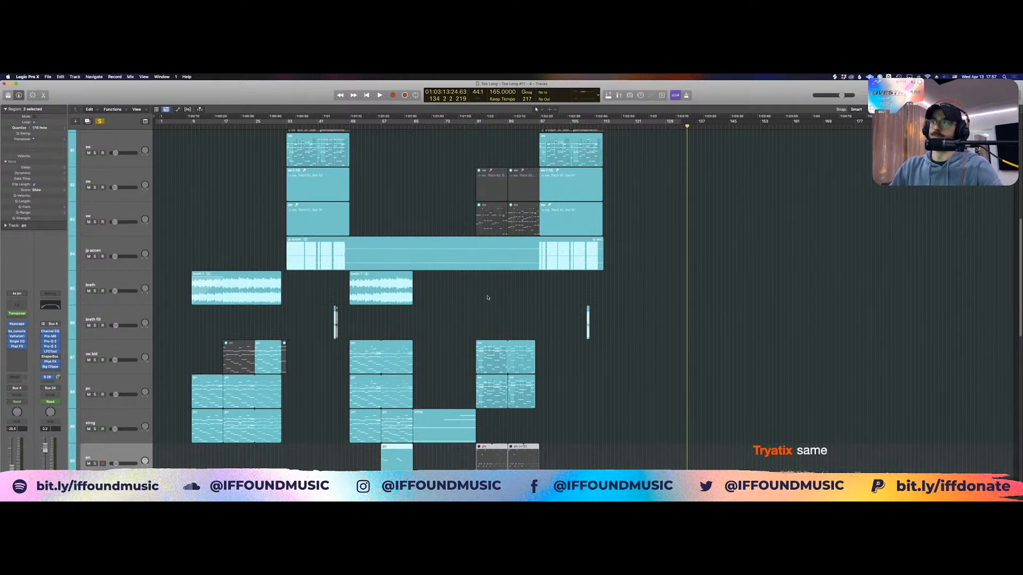
Zoom in on the first breth fill region, solo its track, and play from just before bar 45
scroll(469, 298, "up", 3)
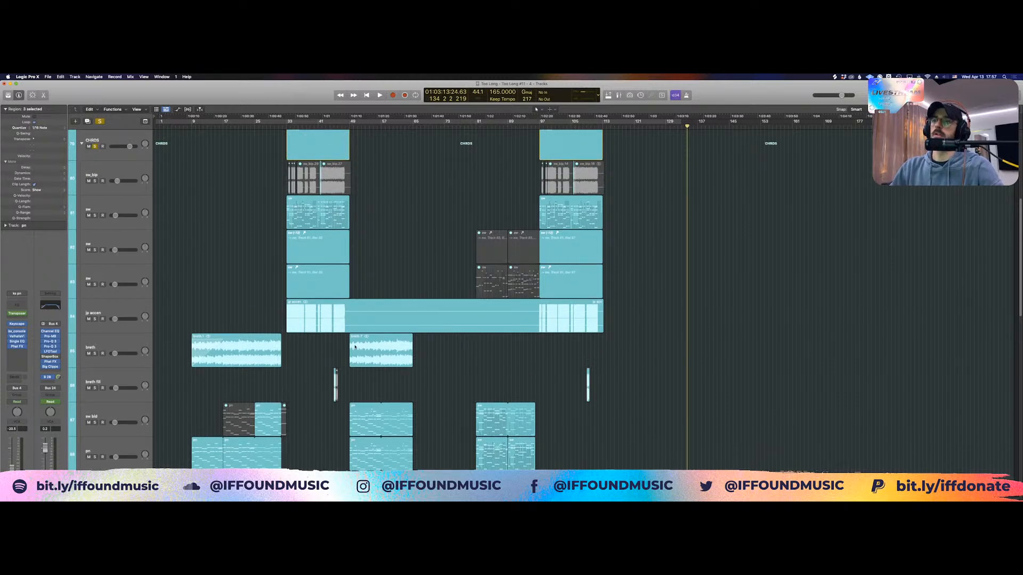
left_click_drag(313, 355, 414, 436)
left_click(323, 247)
left_click(95, 311)
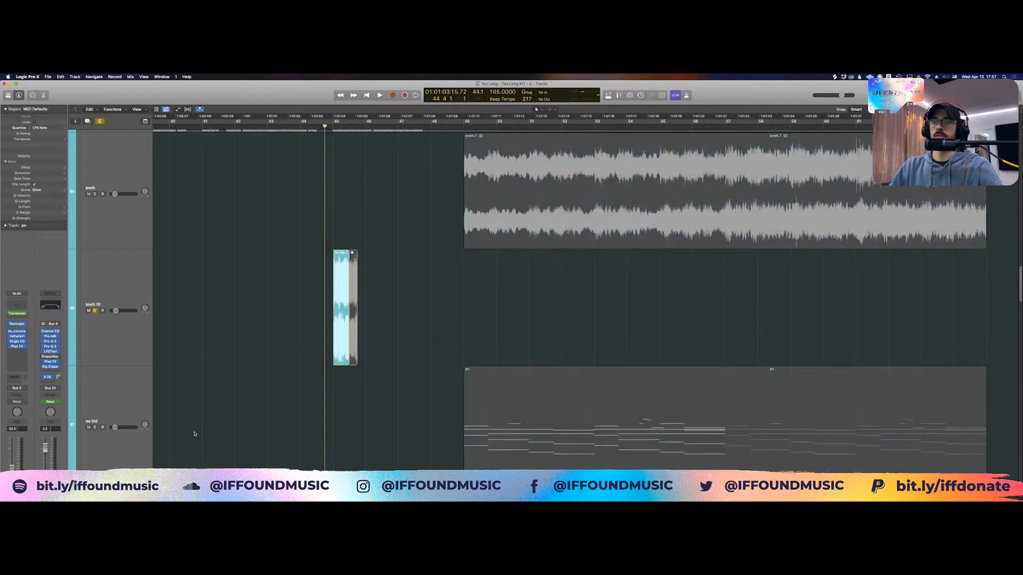
key("space")
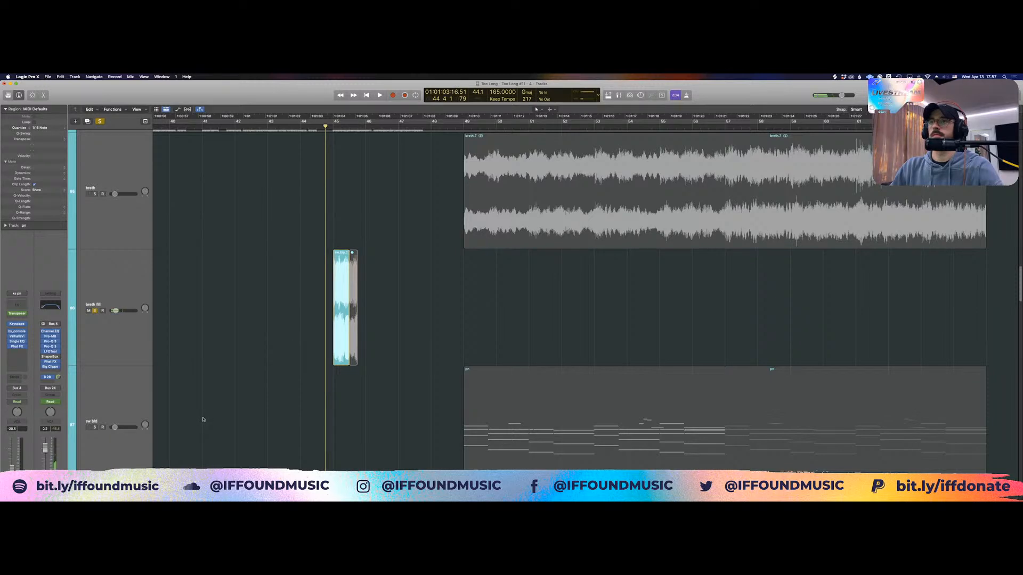
Zoom out to the whole arrangement and try playing from bar 33
key("z")
key("space")
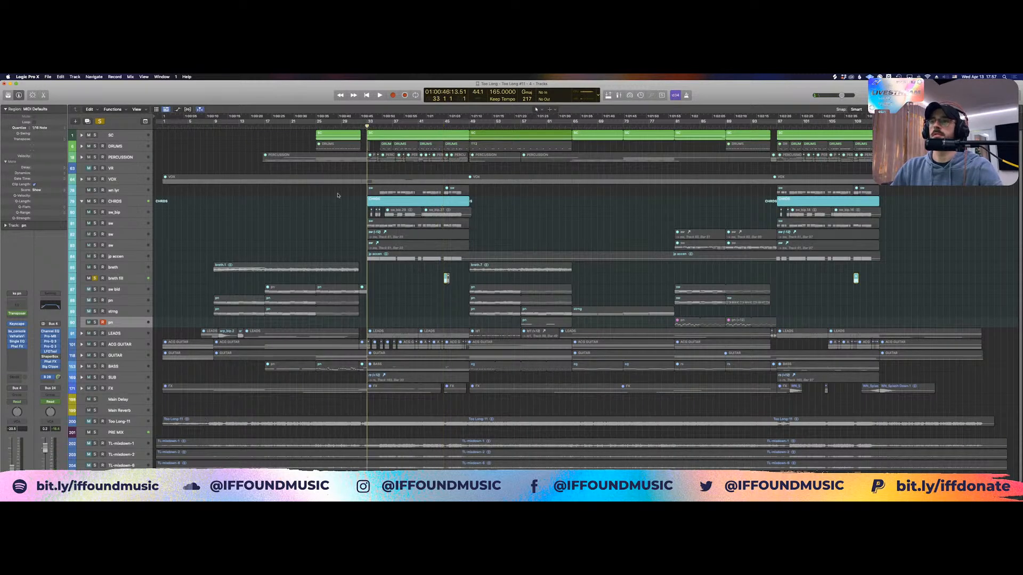
key("space")
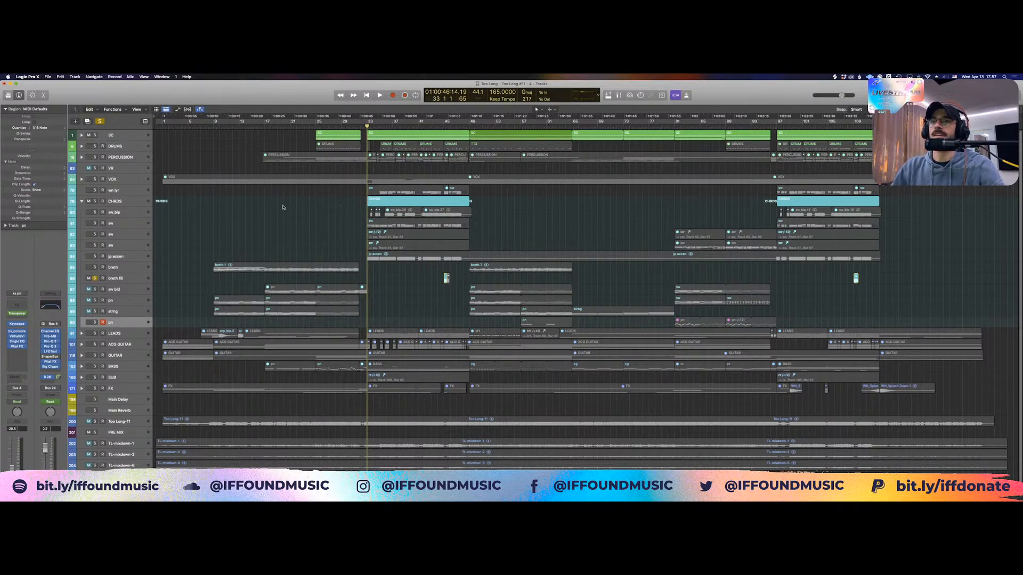
scroll(288, 210, "down", 1)
scroll(296, 222, "up", 1)
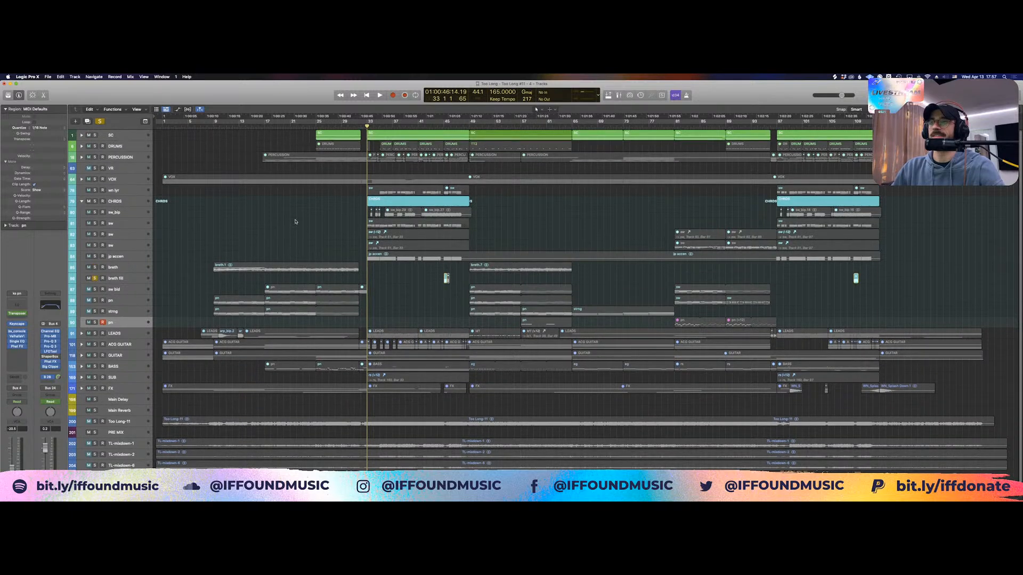
Select the first sw track, place the playhead at bar 25, and clear all solos
left_click(122, 222)
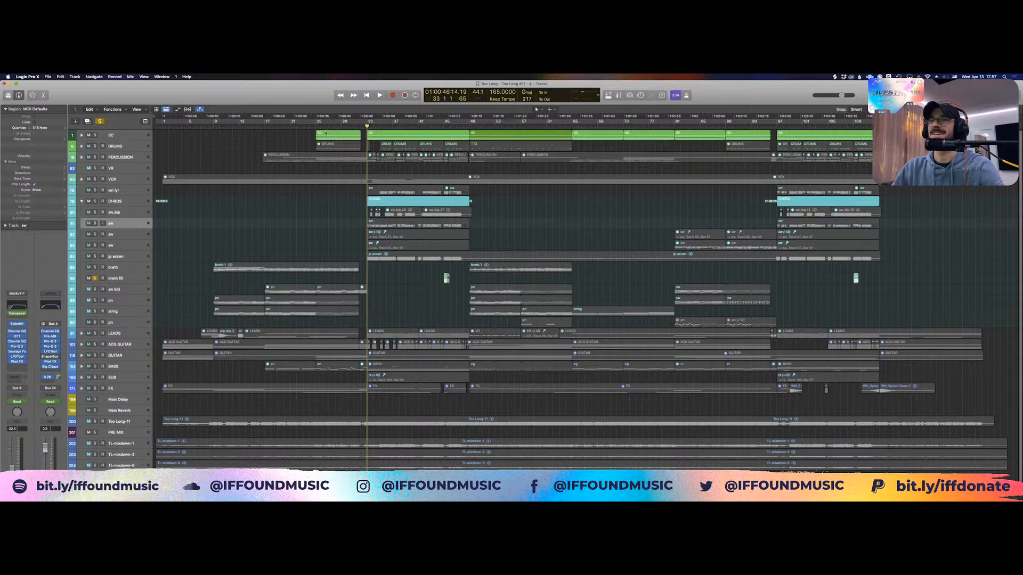
left_click(315, 258)
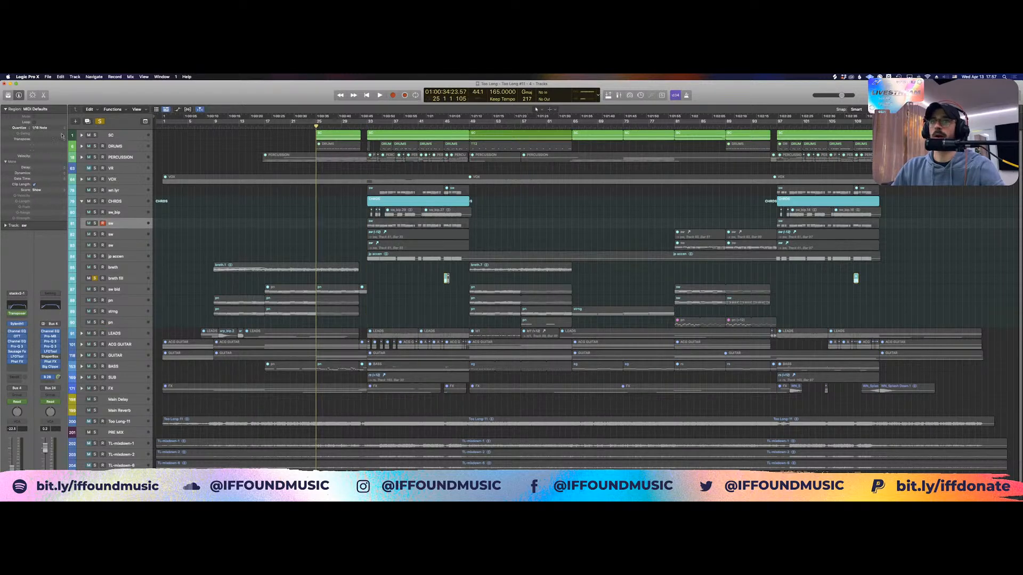
left_click(101, 122)
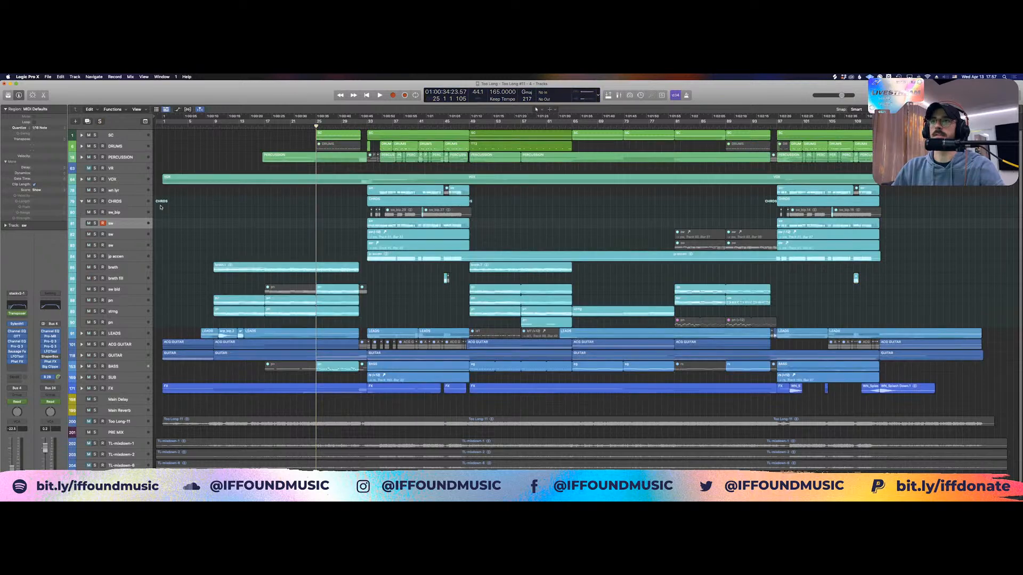
Check the audio device preferences and quit the application without saving the changes to the Too Long project
key("super+comma")
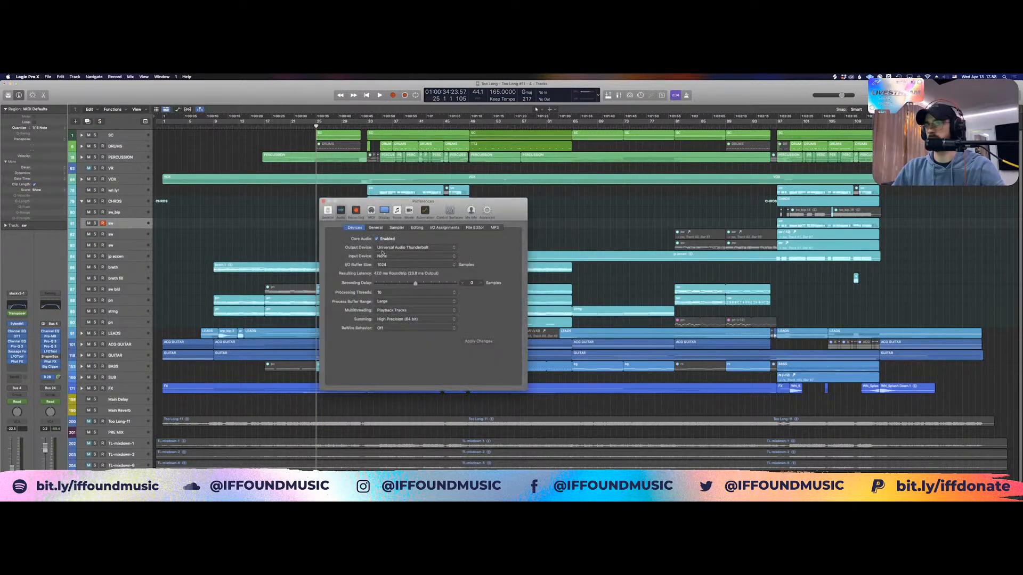
left_click(323, 200)
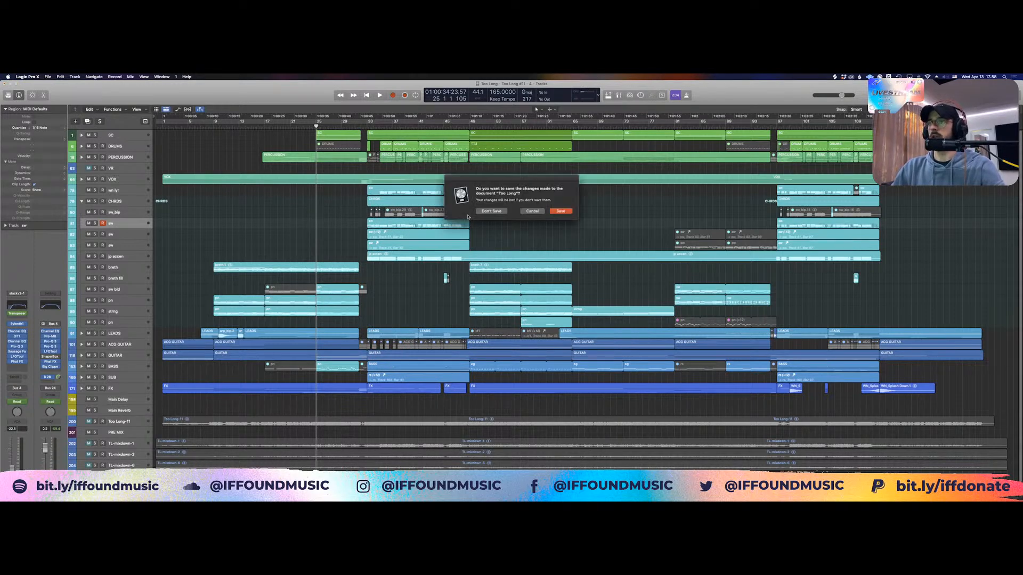
left_click(487, 210)
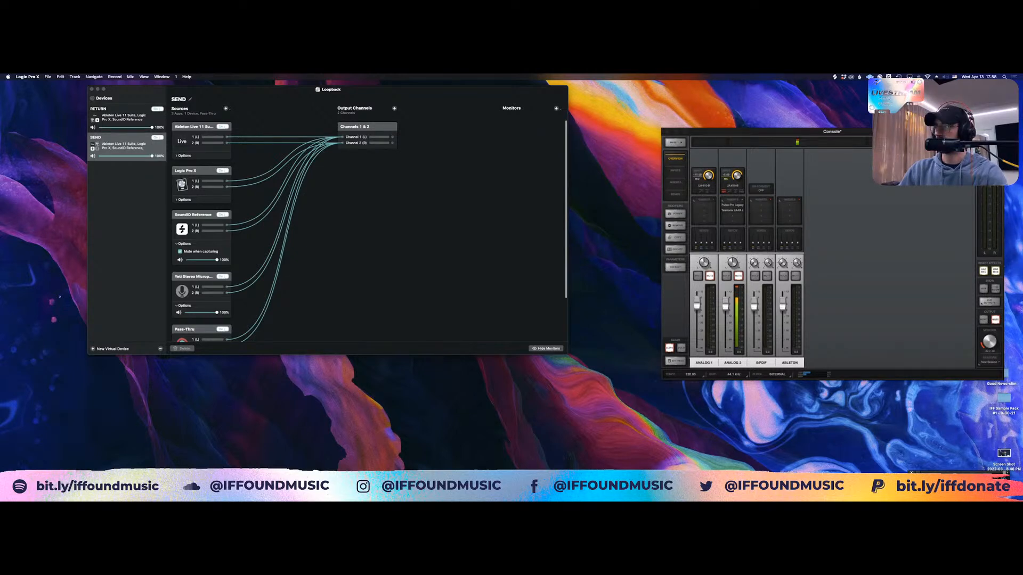
Relaunch Logic Pro X to reload the Too Long project, and move the loading progress window away from its initial spot
mouse_move(1016, 193)
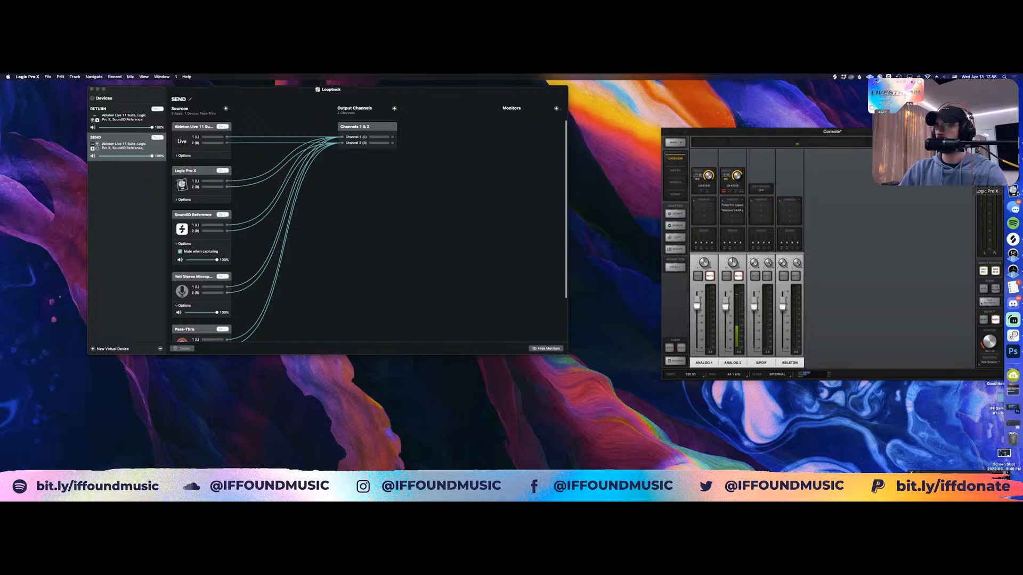
left_click(1017, 193)
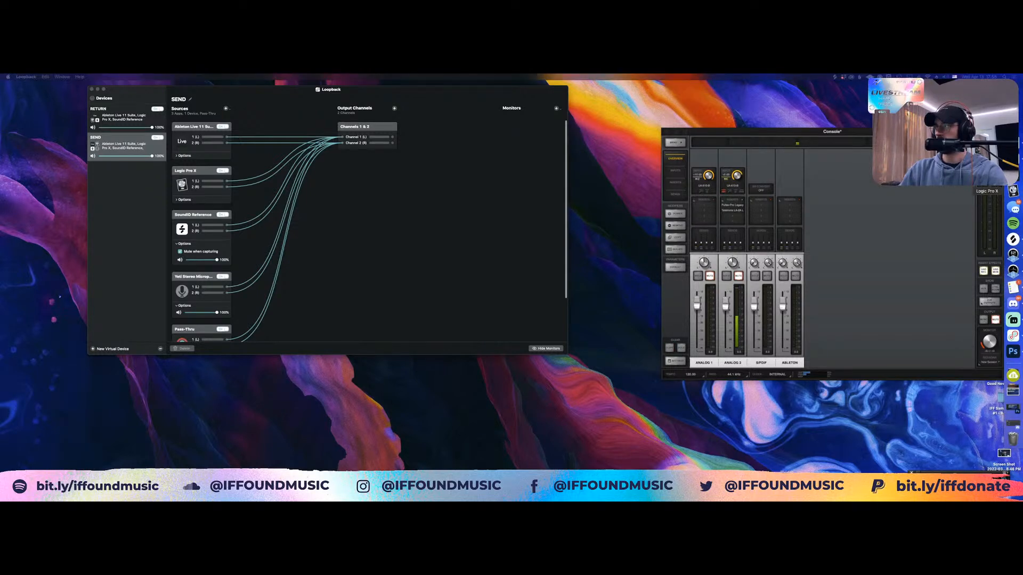
right_click(1012, 191)
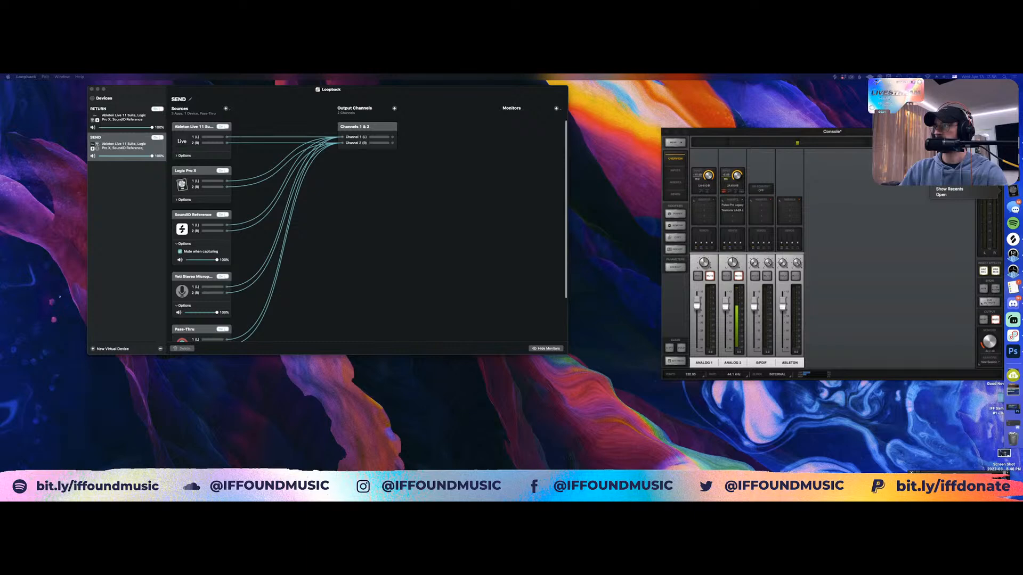
key("Escape")
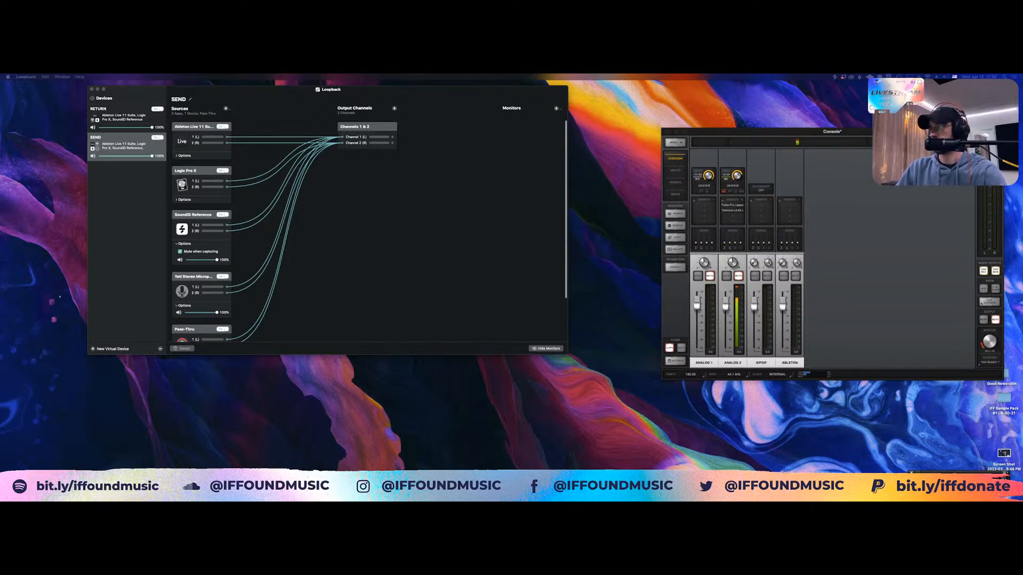
mouse_move(1021, 320)
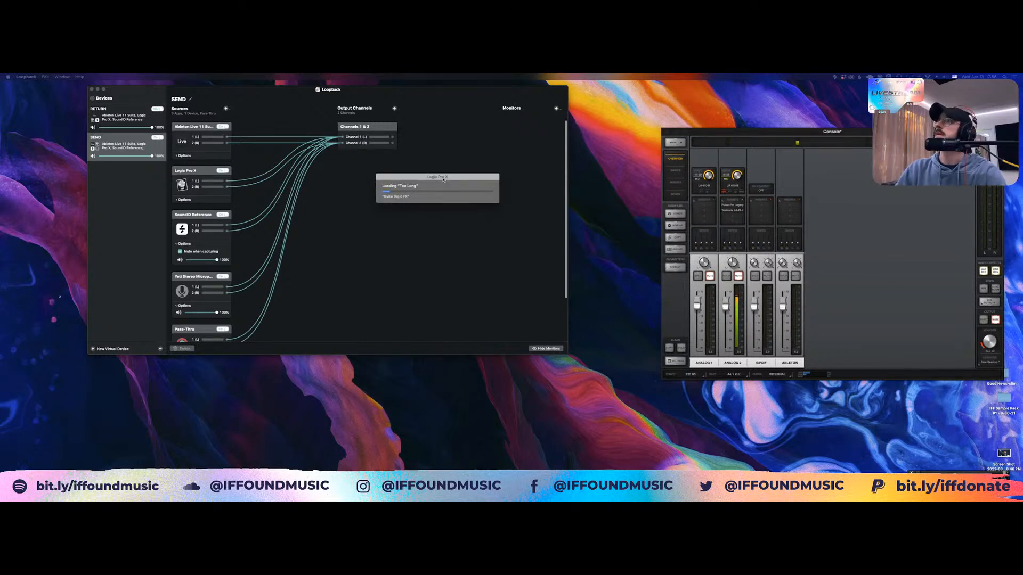
left_click_drag(443, 180, 561, 238)
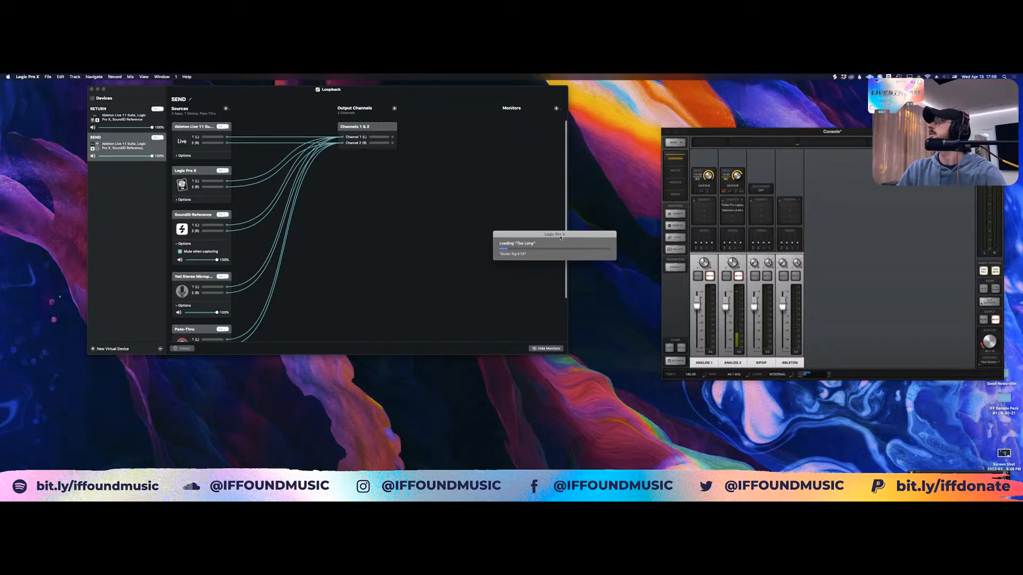